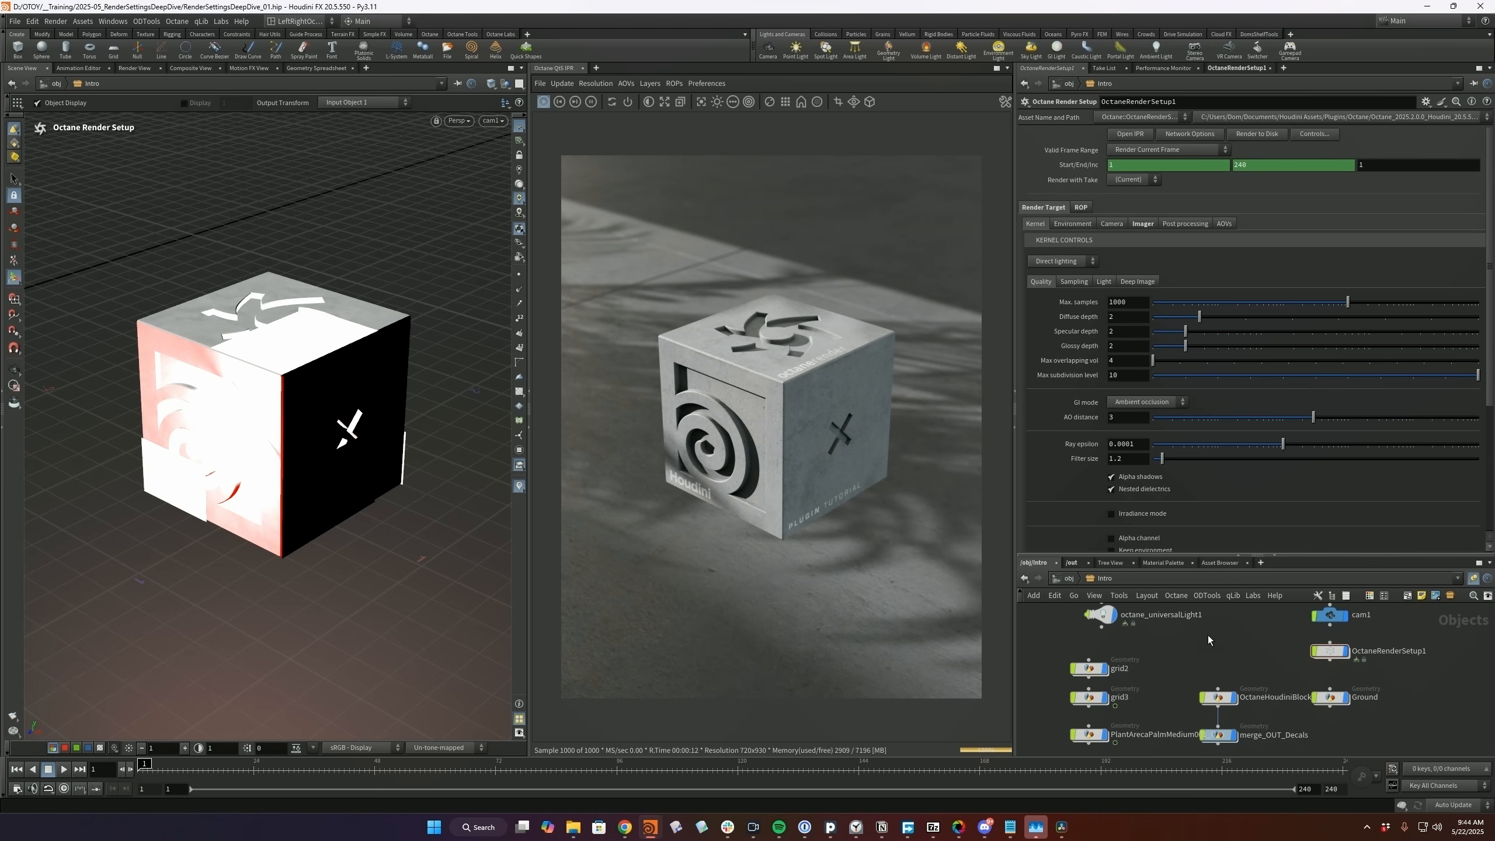
- Save the scene and display the kernel controls of OctaneRenderSetup1, keeping Direct lighting as the kernel
key("ctrl+s")
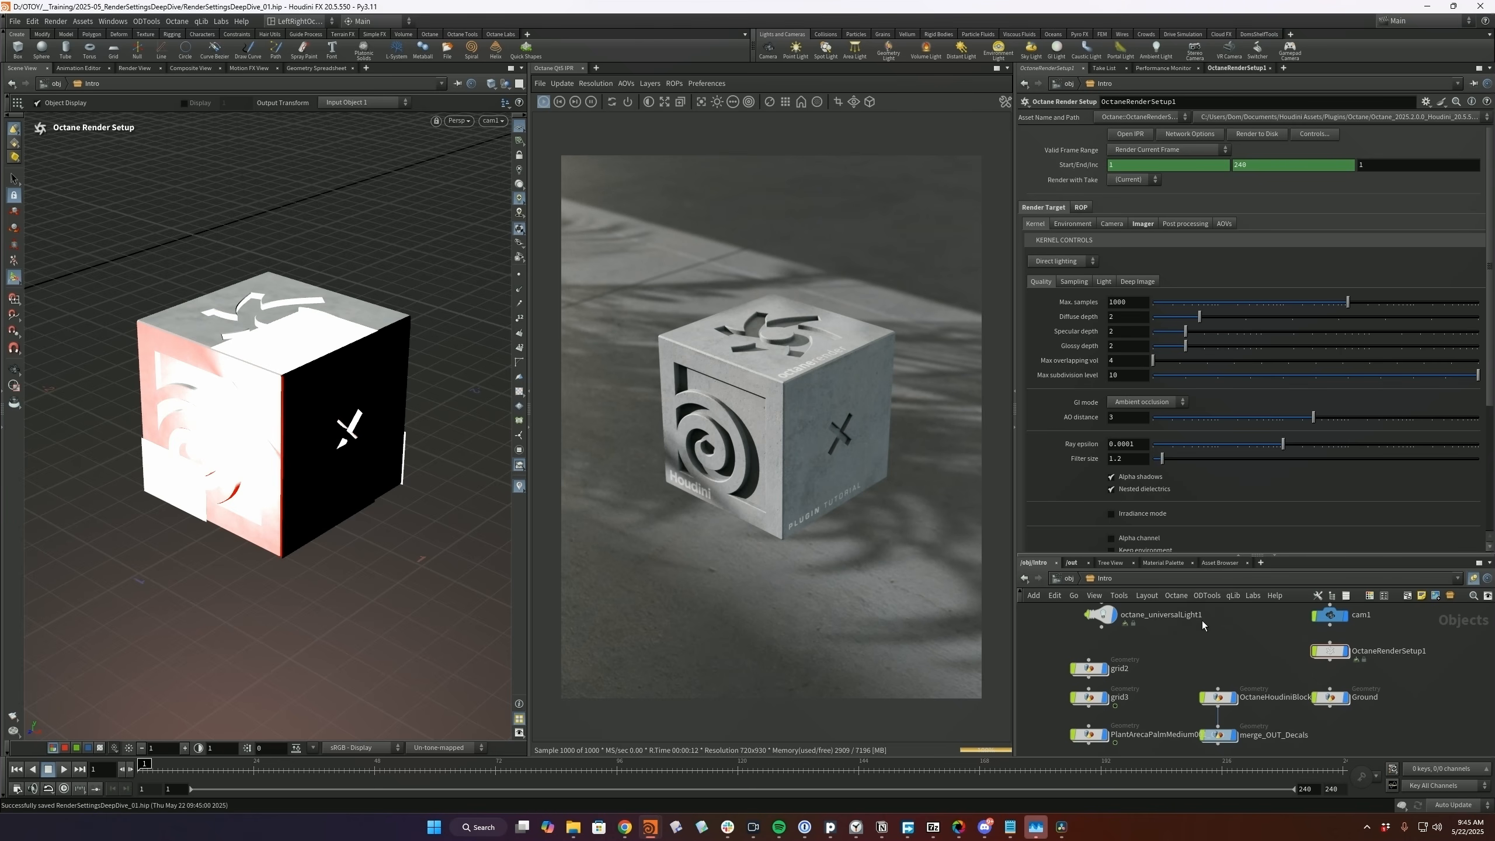
left_click(1329, 650)
left_click(1076, 207)
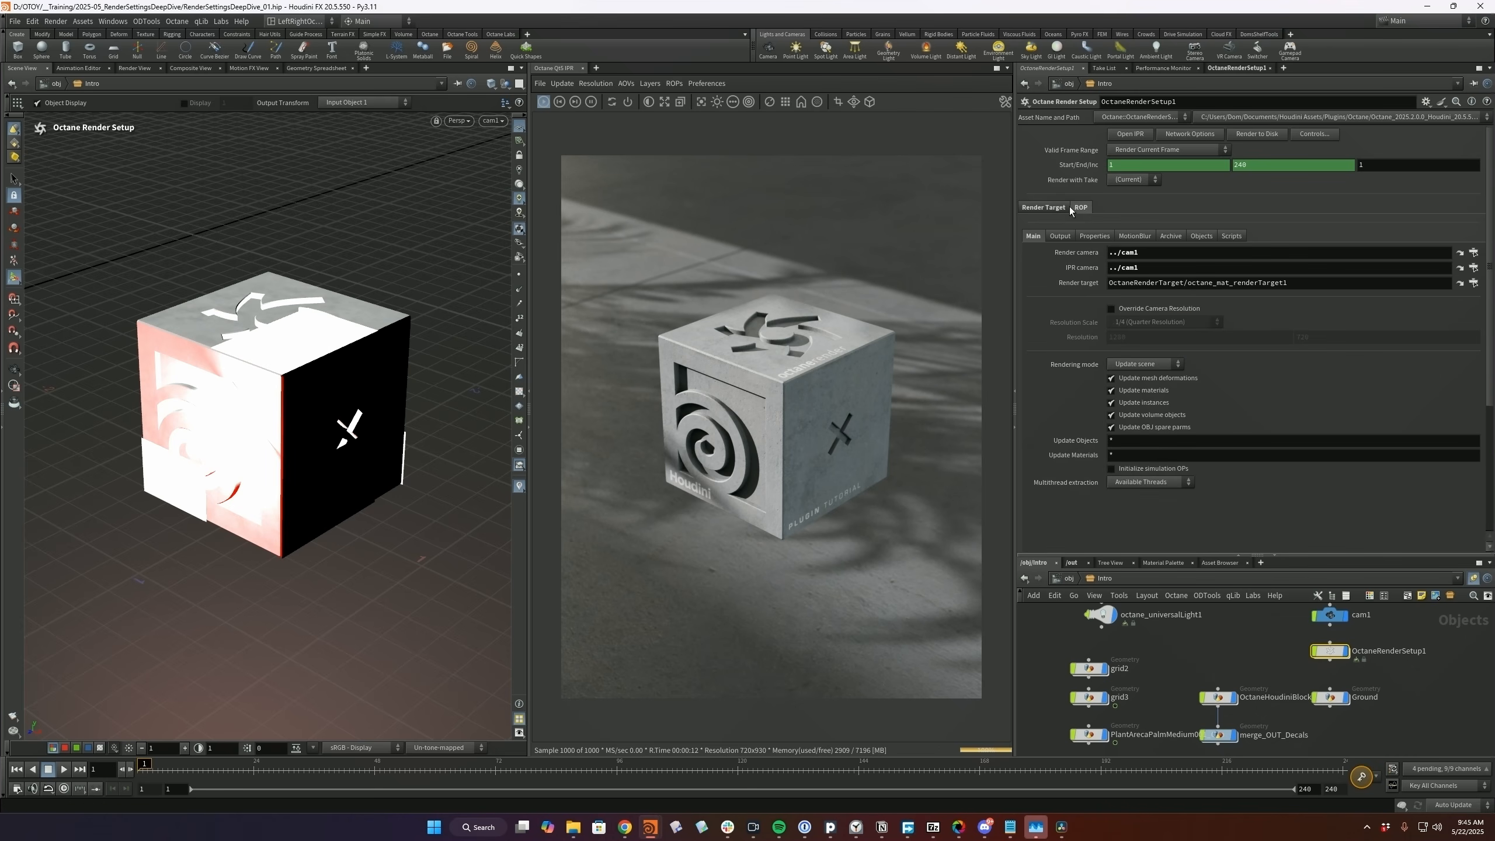
left_click(1043, 207)
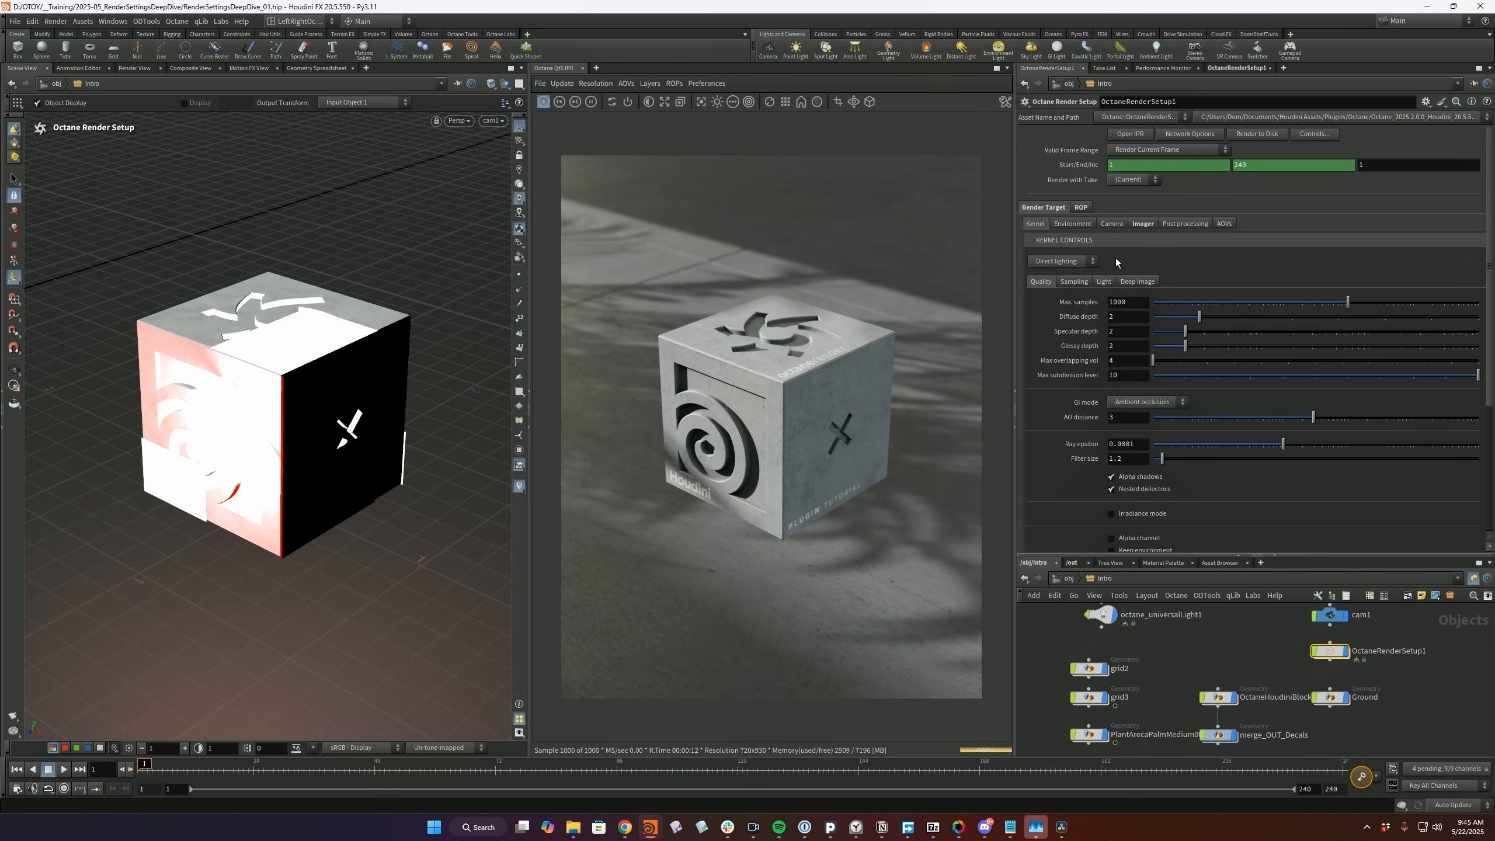
left_click(1084, 261)
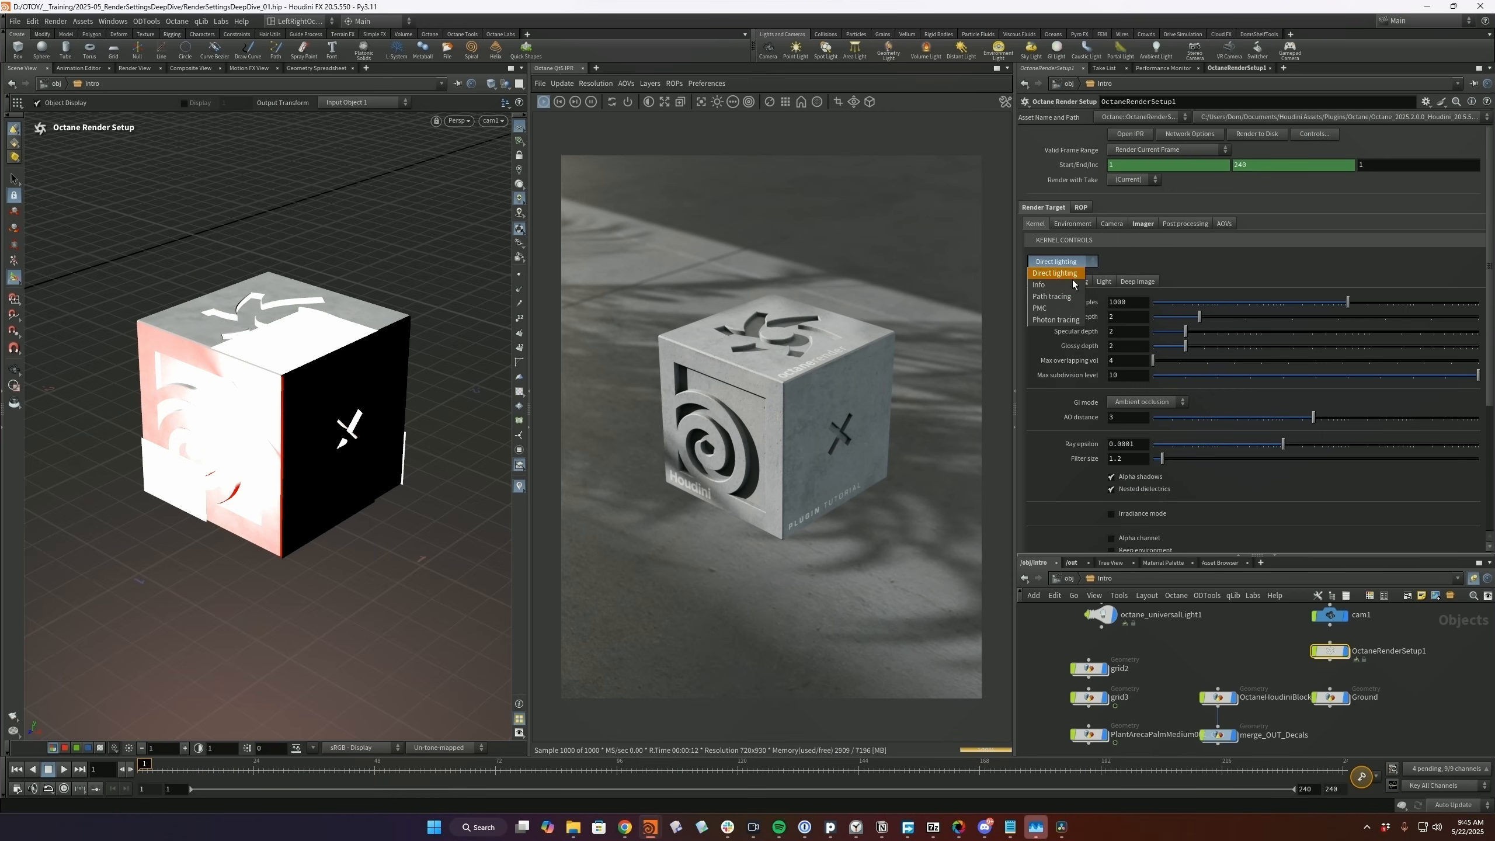
left_click(1056, 274)
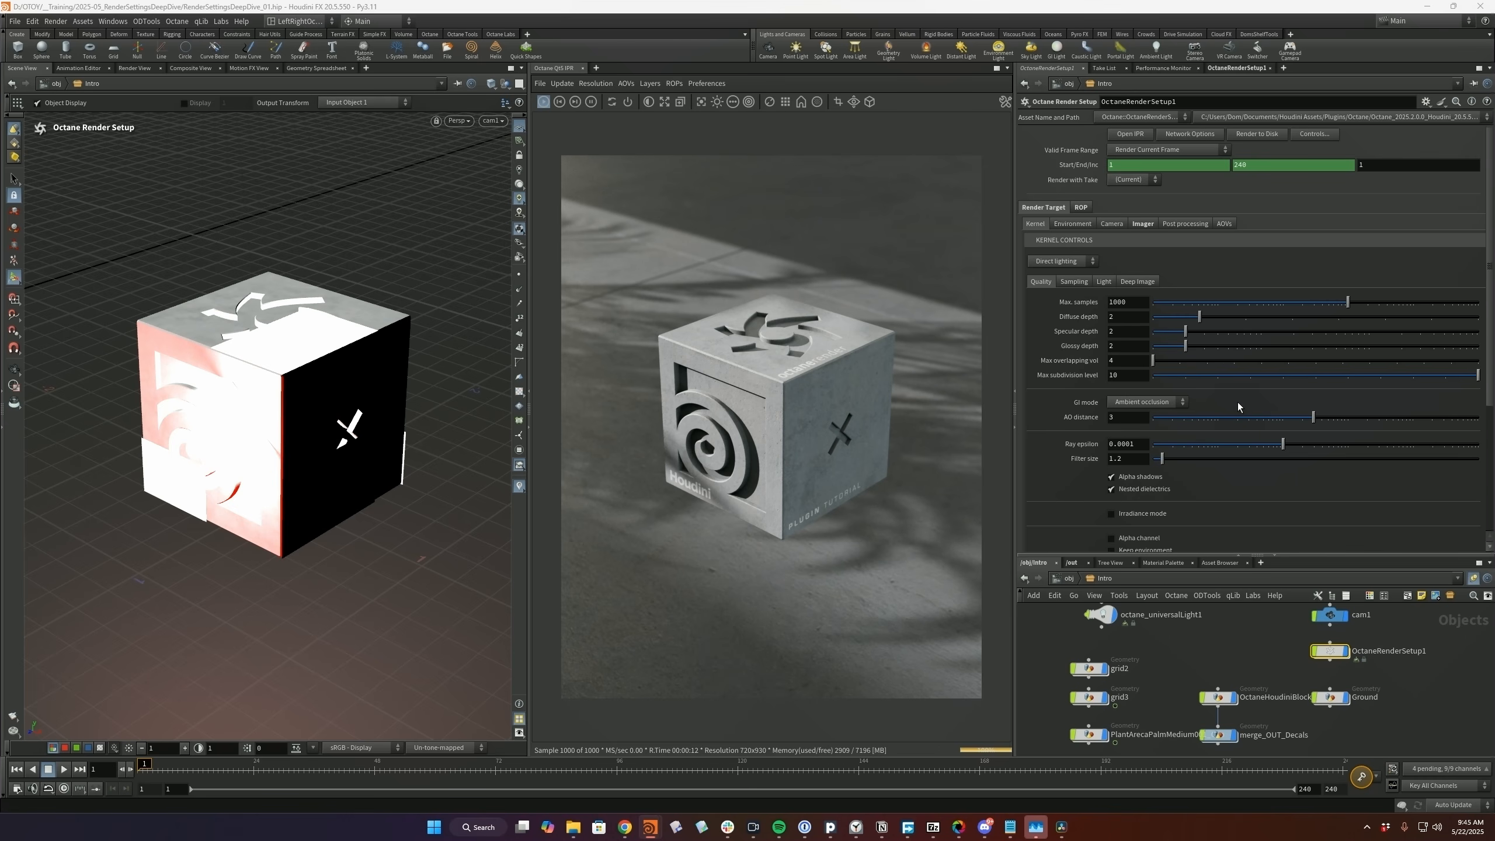
- Compare the GI modes Disabled, Ambient occlusion and Diffuse in the render, returning the mode to Ambient occlusion
left_click(1177, 401)
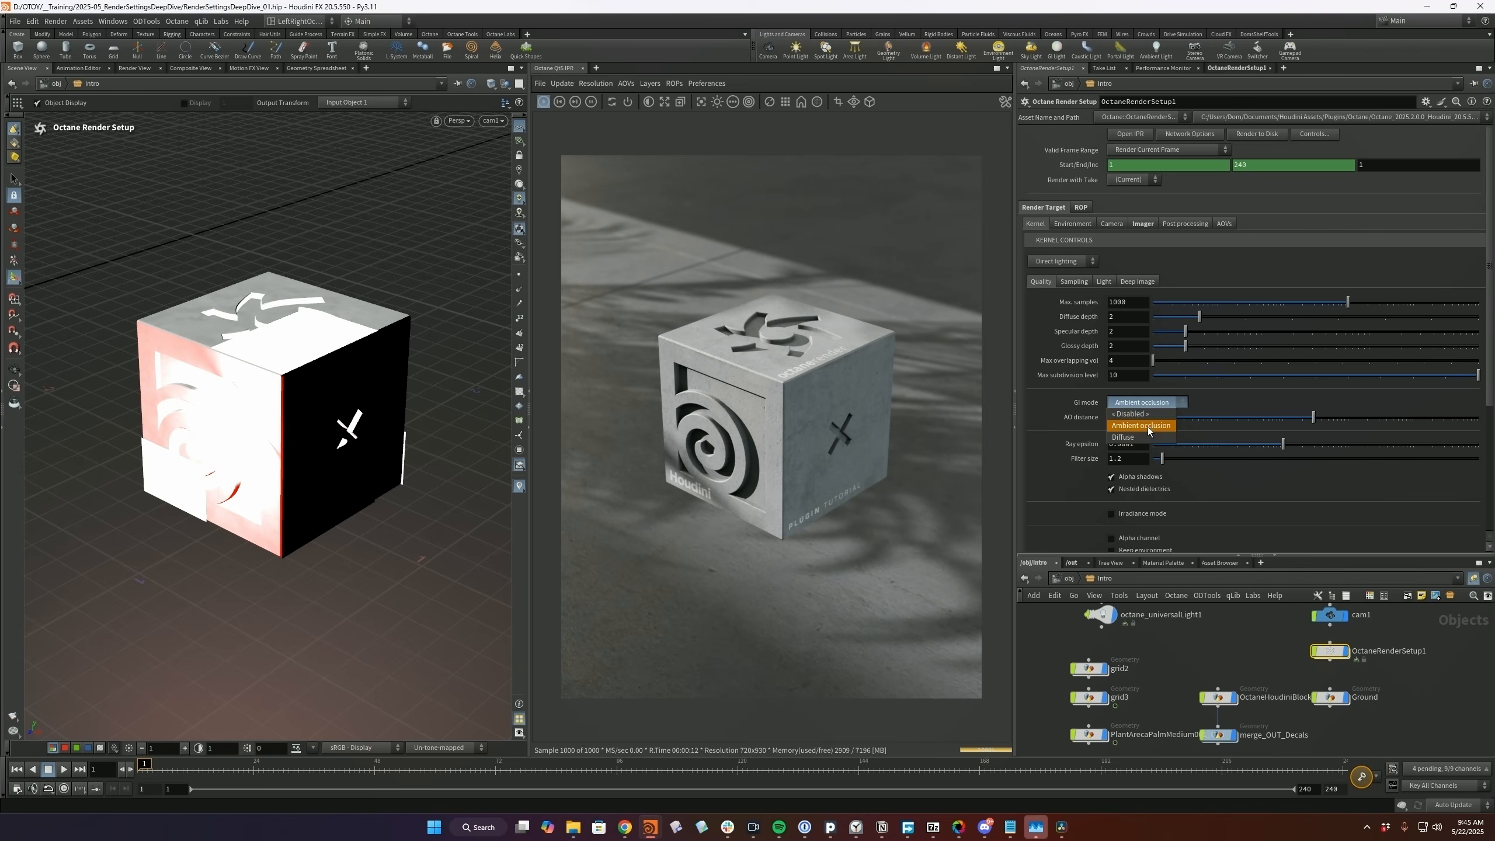
left_click(1142, 414)
left_click(1147, 404)
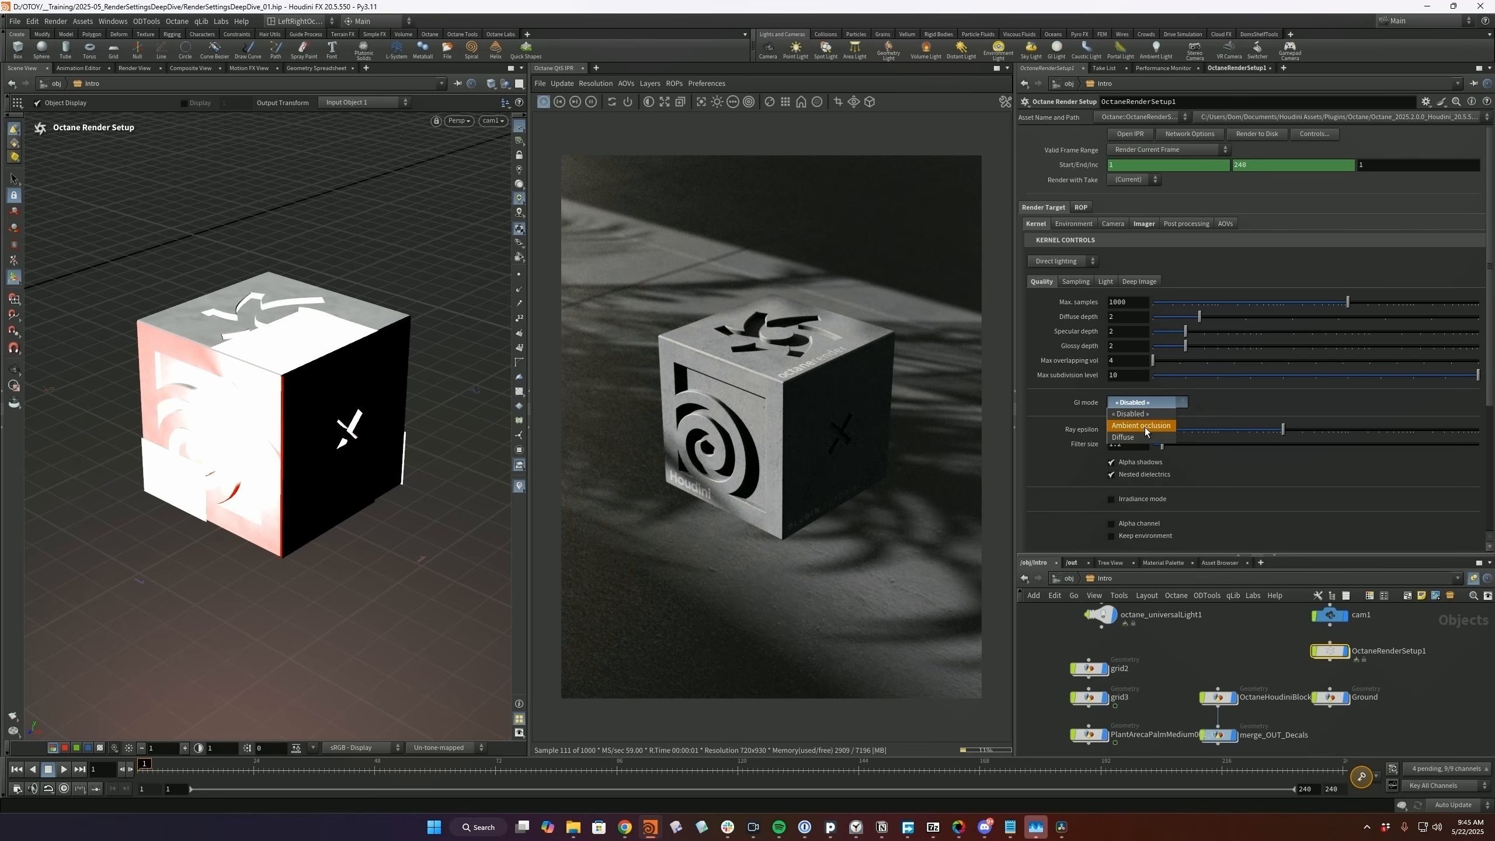
left_click(1144, 426)
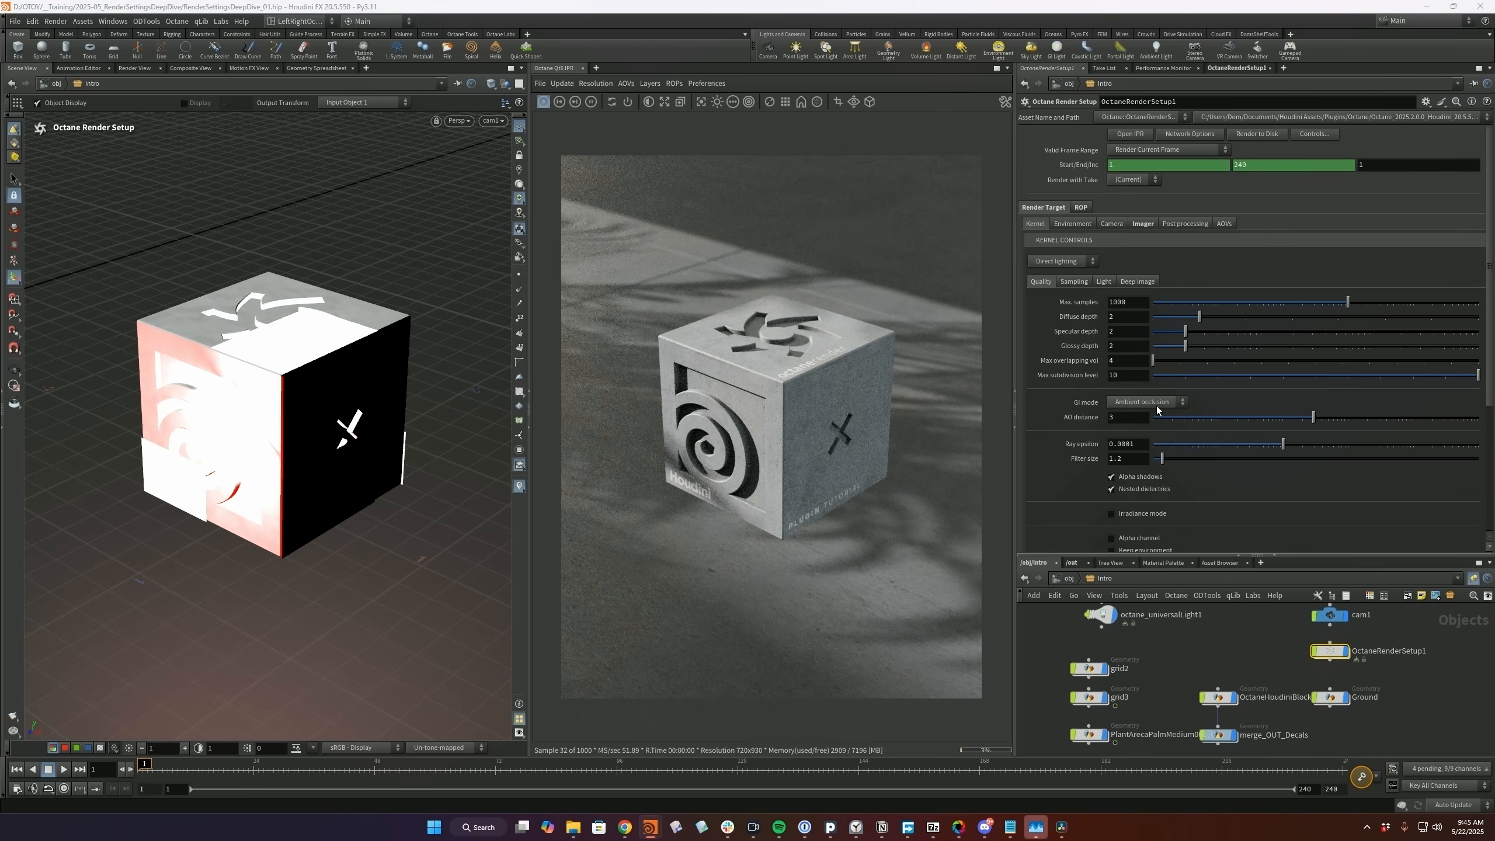
left_click(1155, 403)
left_click(1136, 437)
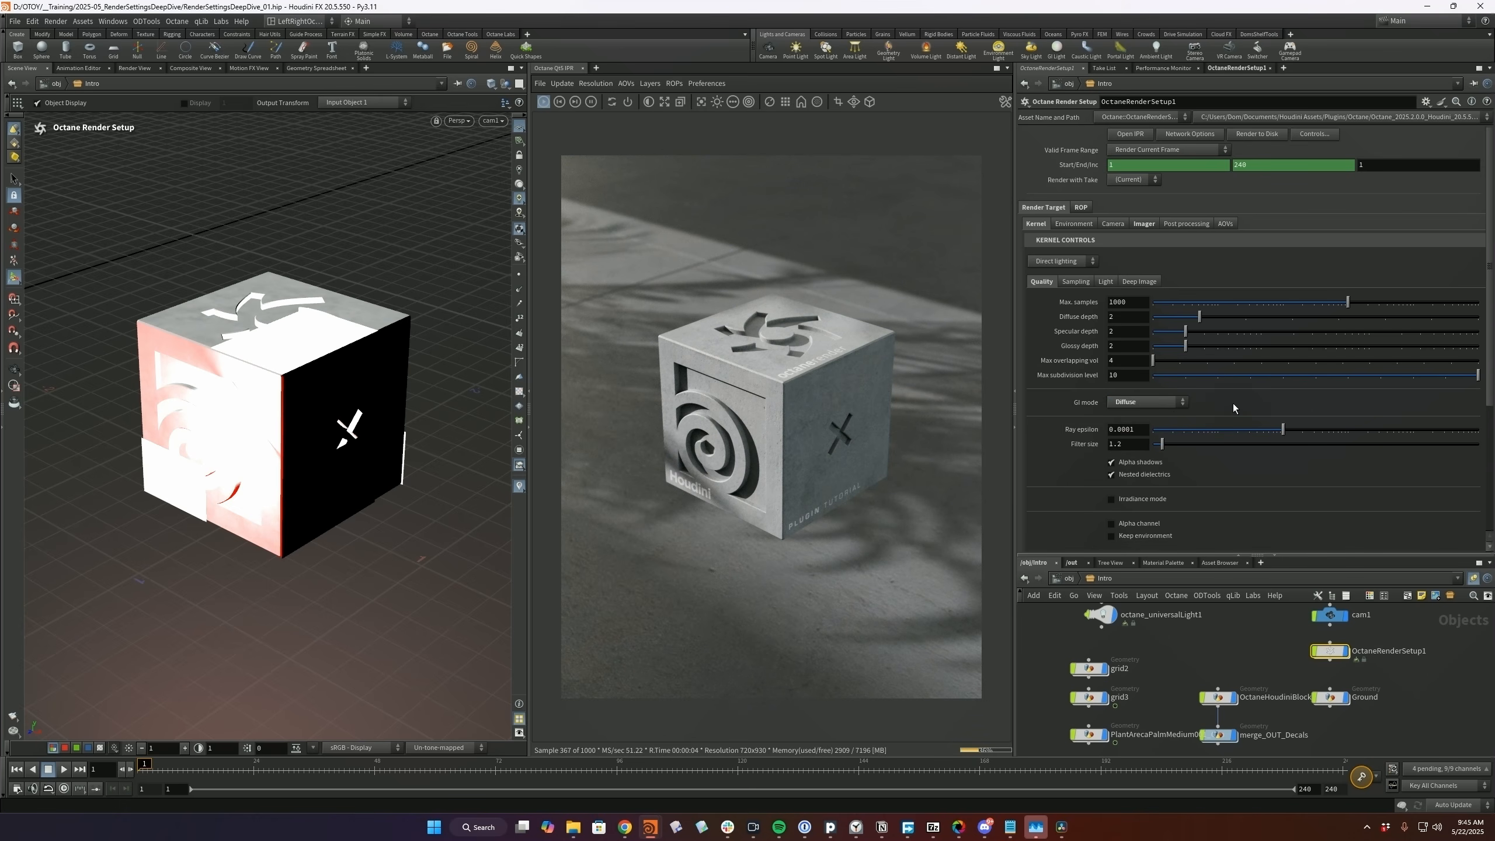
left_click(1168, 400)
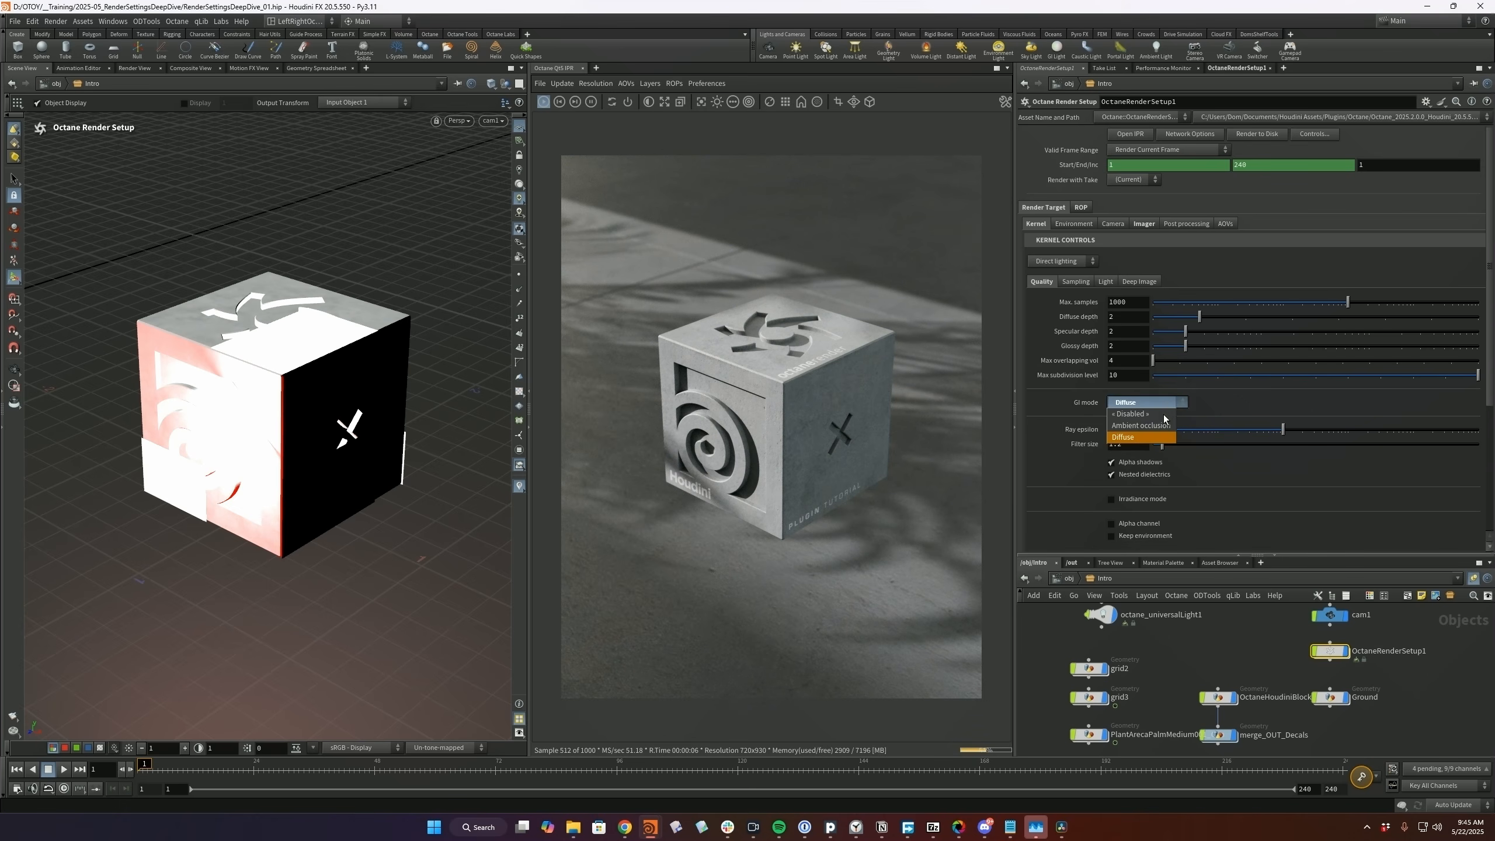
left_click(1175, 405)
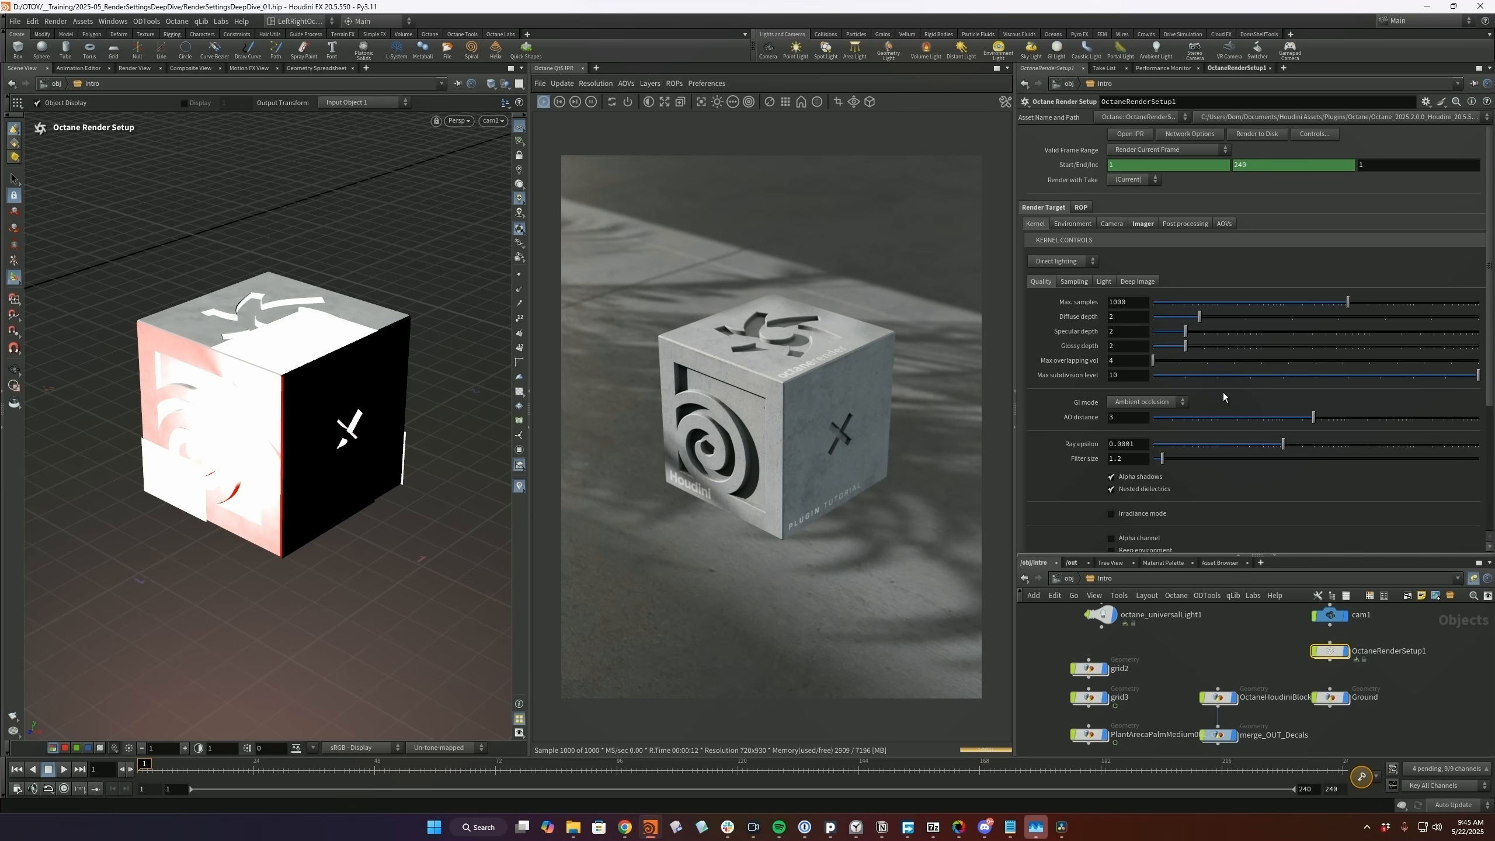
- Switch the kernel to Info, save the scene, and preview the Smooth normal and Wireframe types
left_click(1079, 261)
left_click(1068, 285)
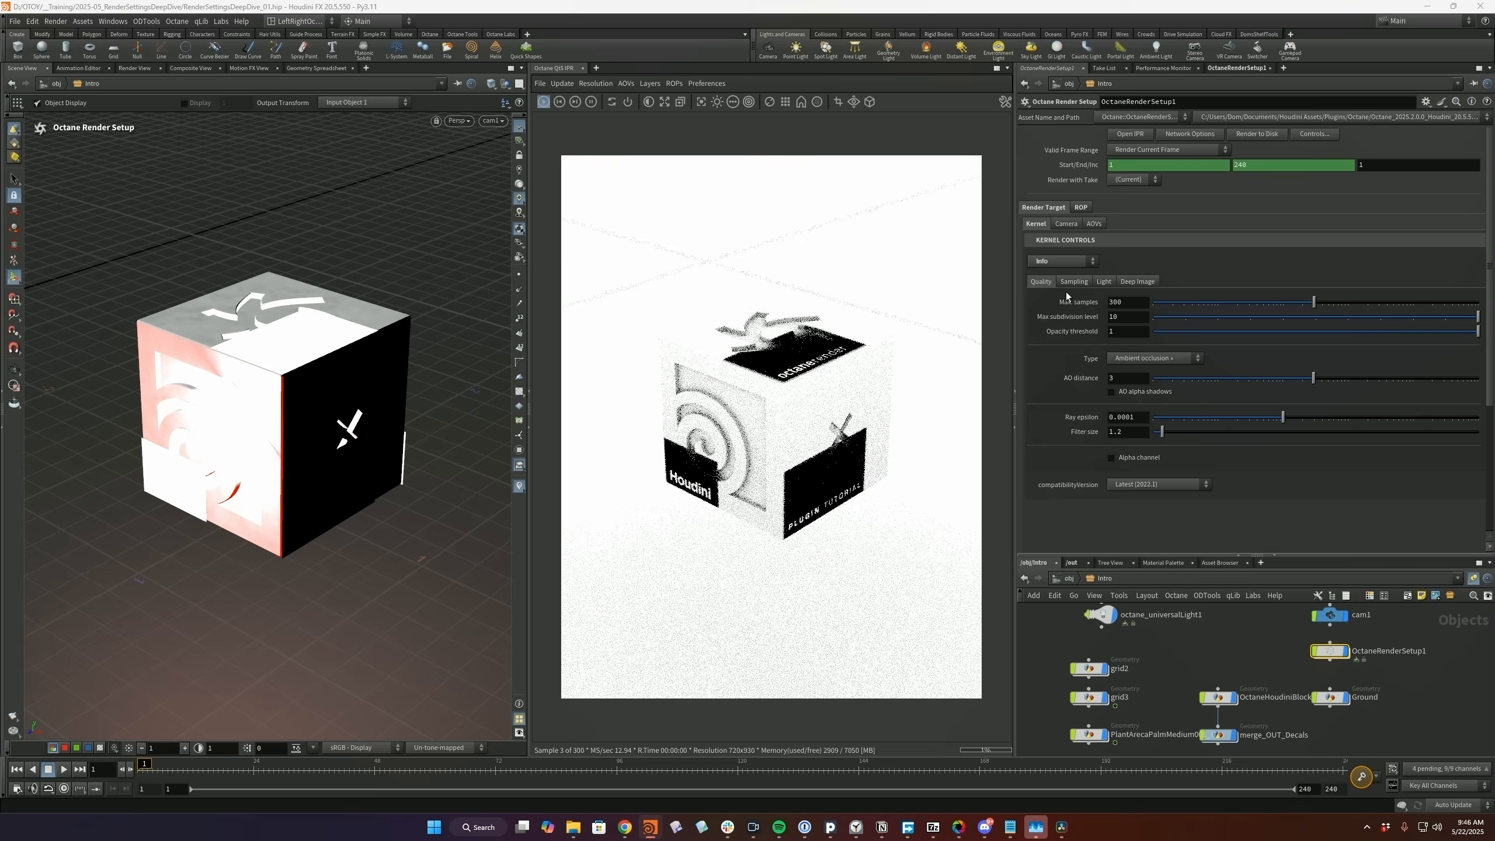
key("ctrl+s")
left_click(1146, 359)
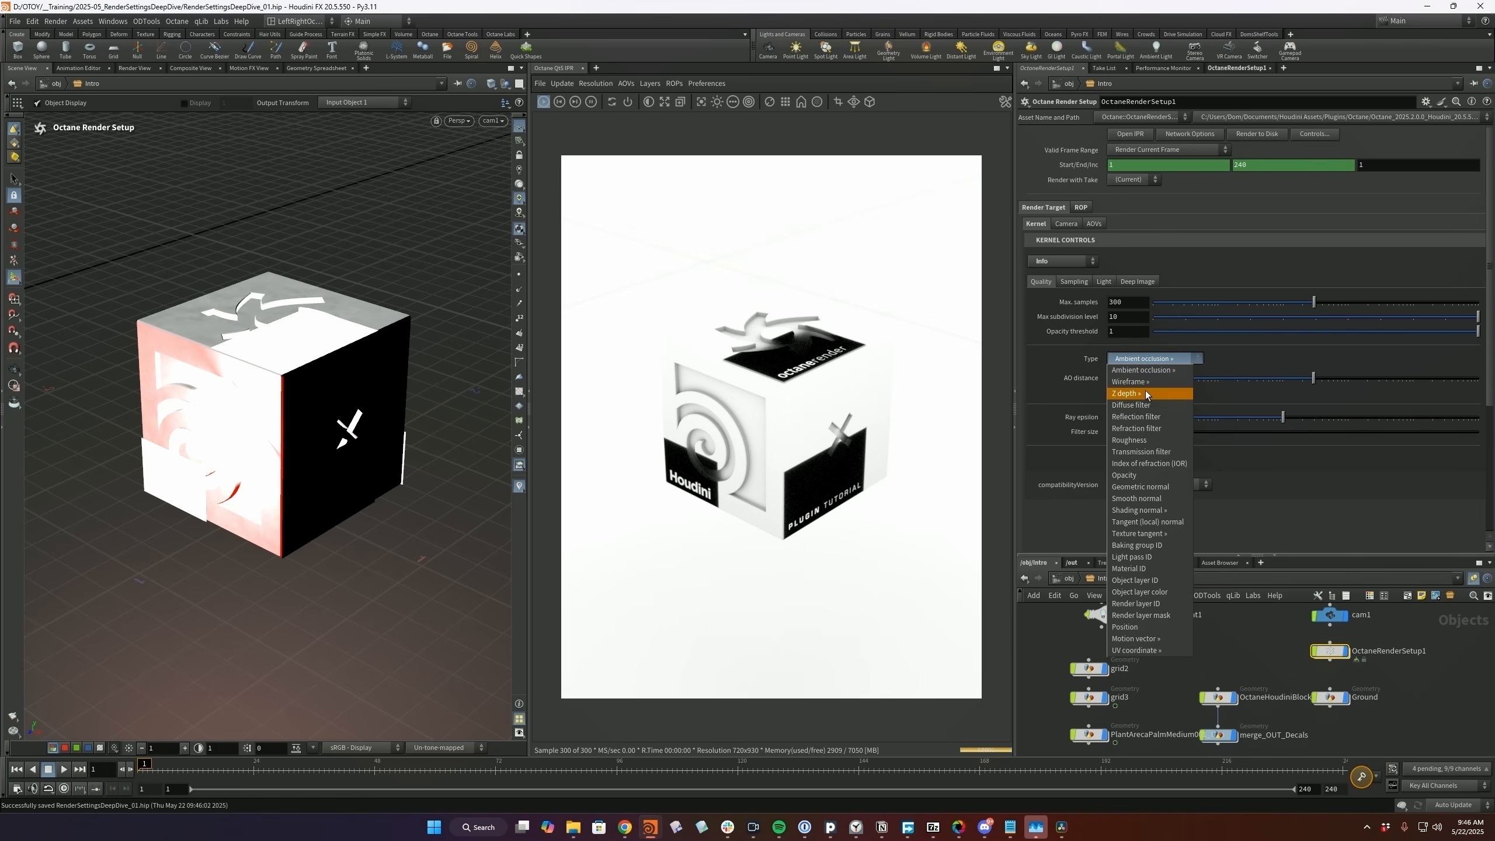
left_click(1137, 499)
left_click(1147, 359)
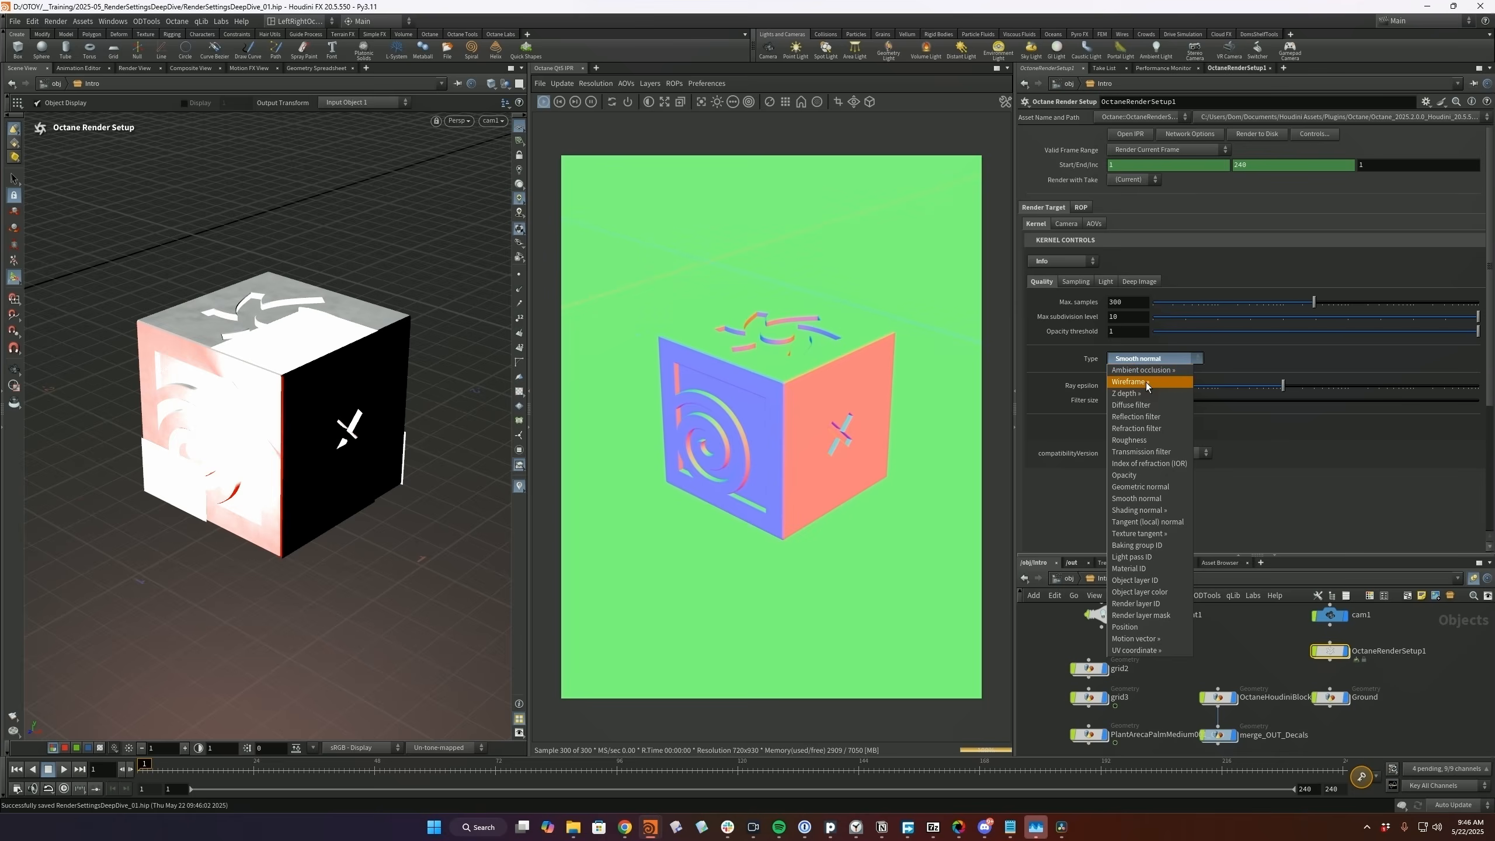
left_click(1147, 383)
- Try the Path tracing, PMC and Photon tracing kernels in turn and save the scene
left_click(1077, 262)
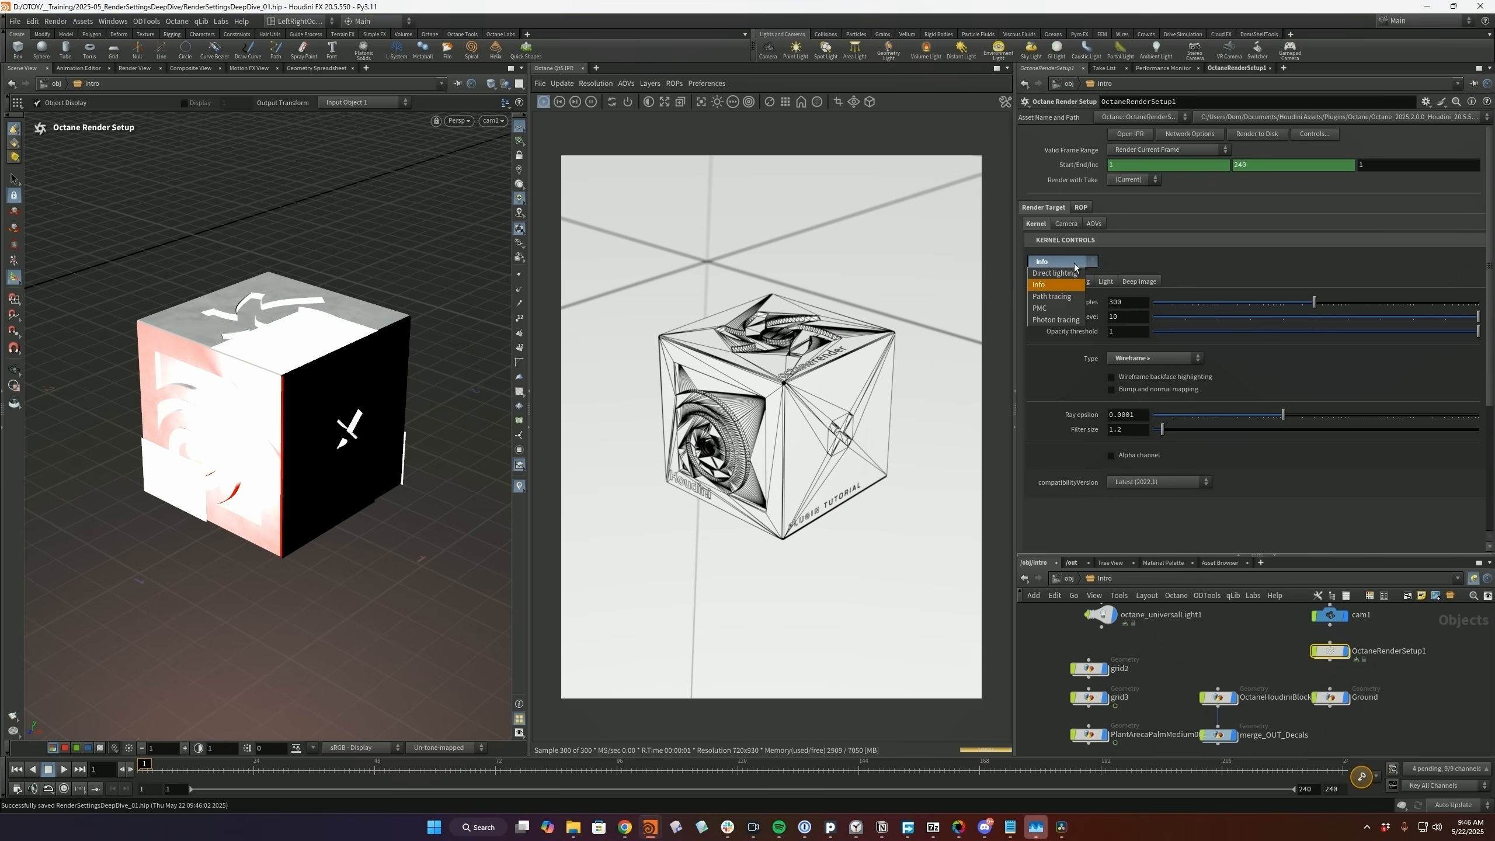
left_click(1069, 296)
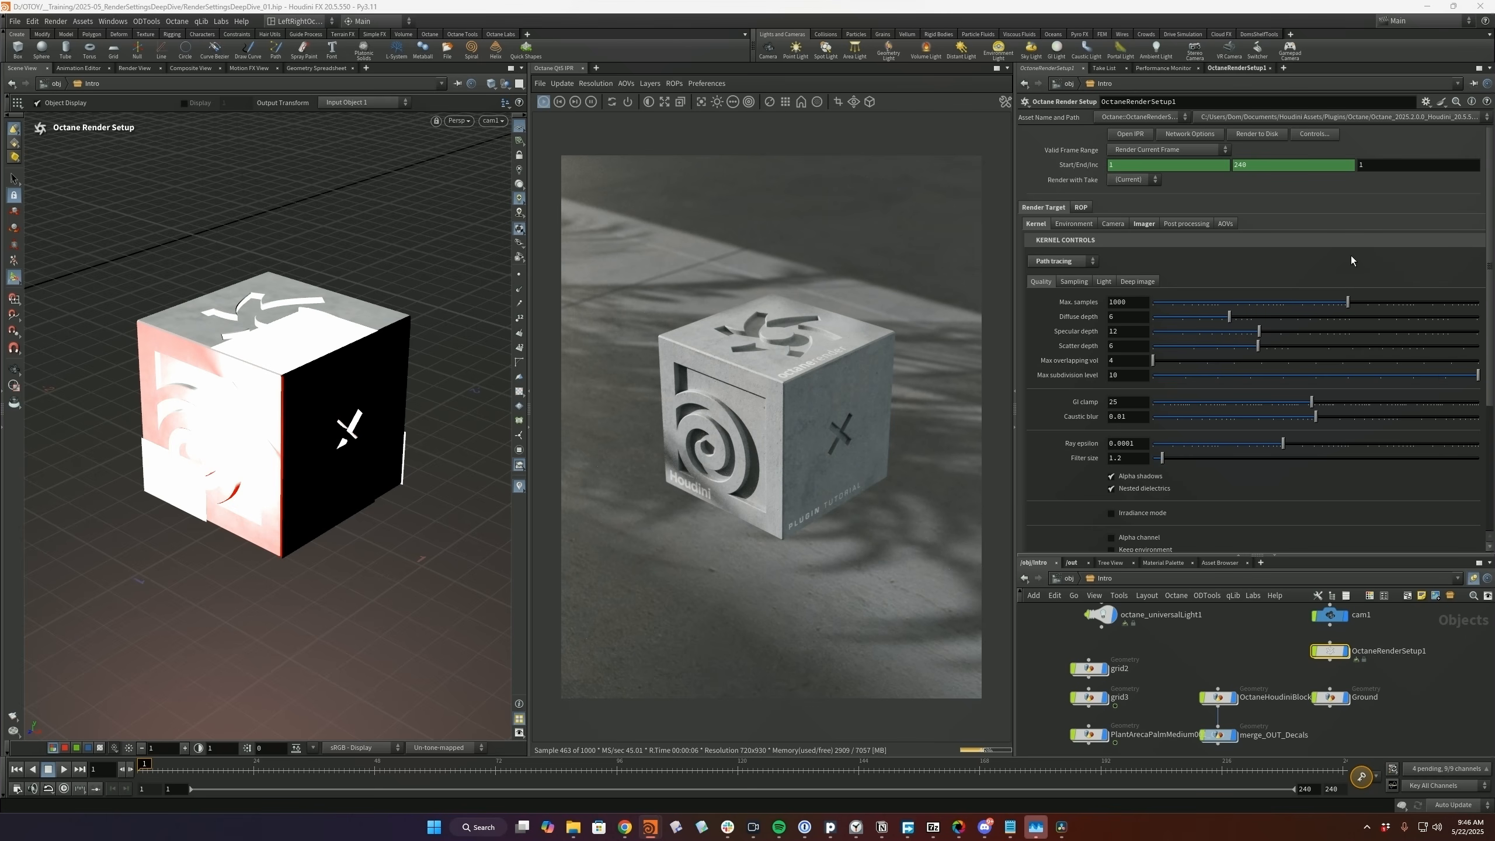
left_click(1089, 262)
left_click(1065, 296)
left_click(1065, 260)
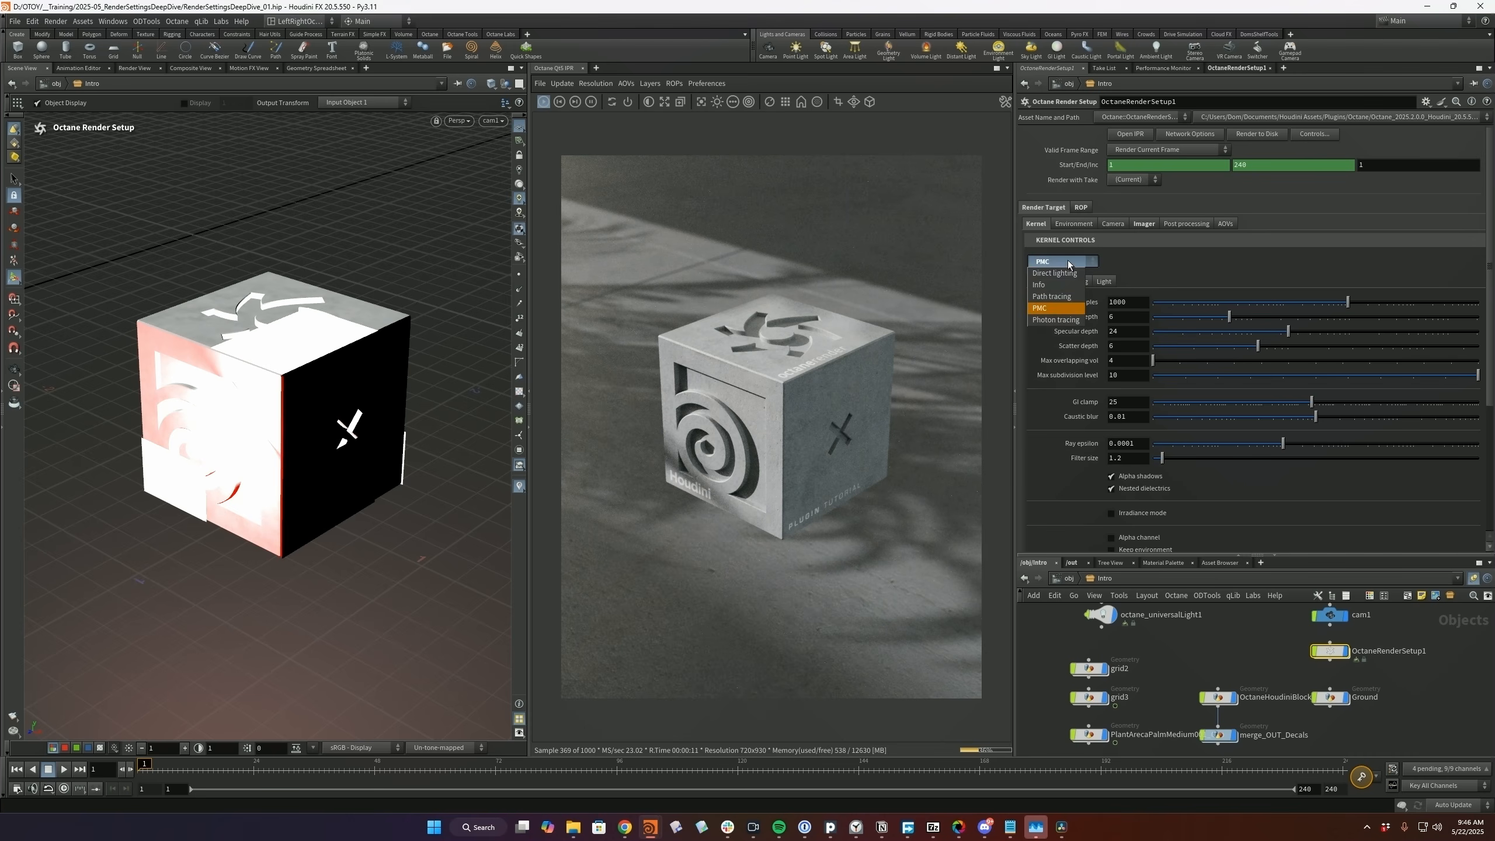
left_click(1055, 320)
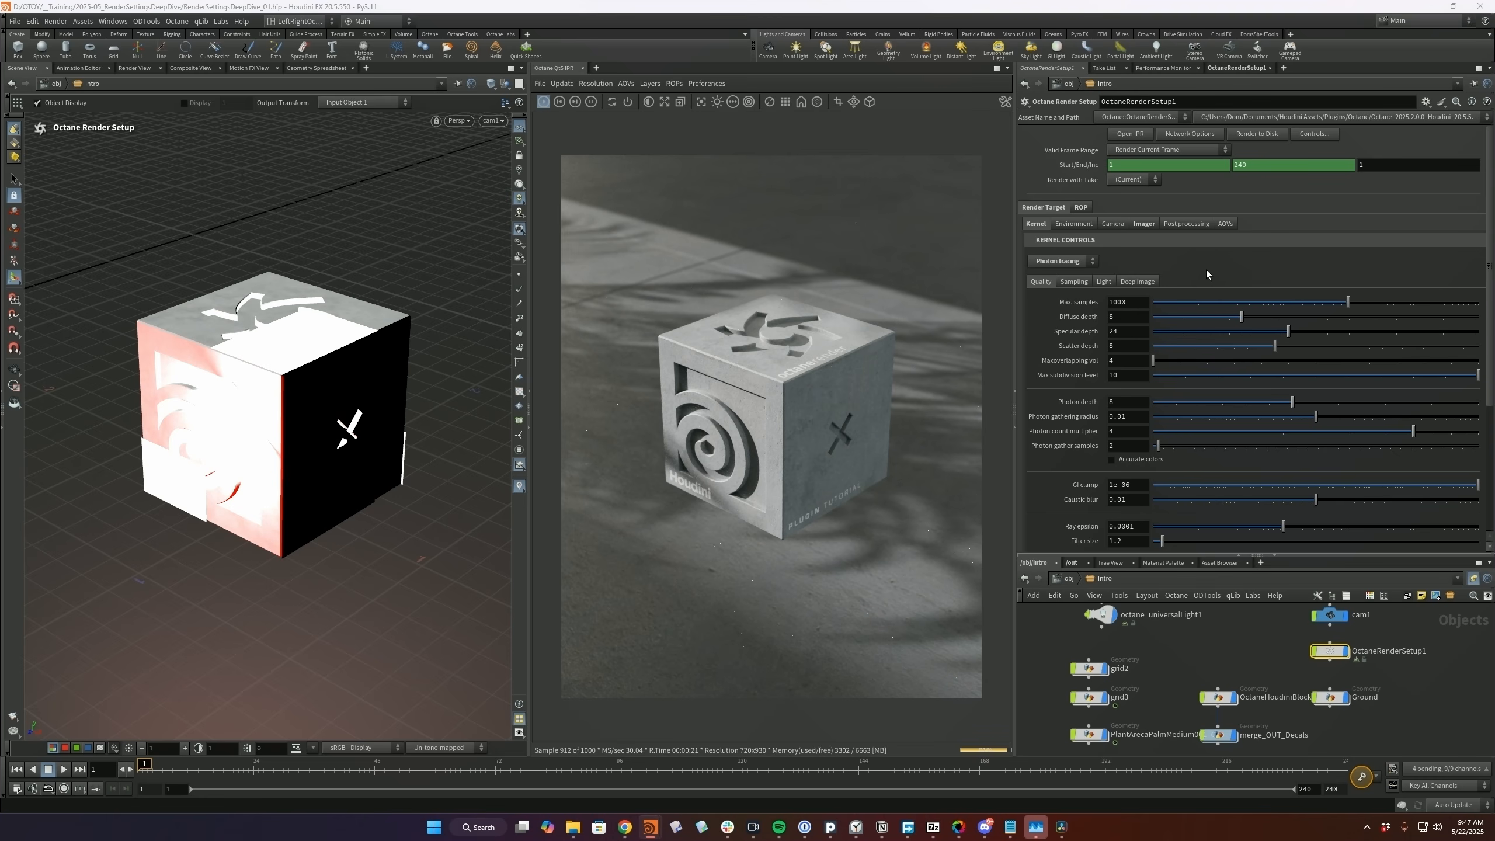
key("ctrl+s")
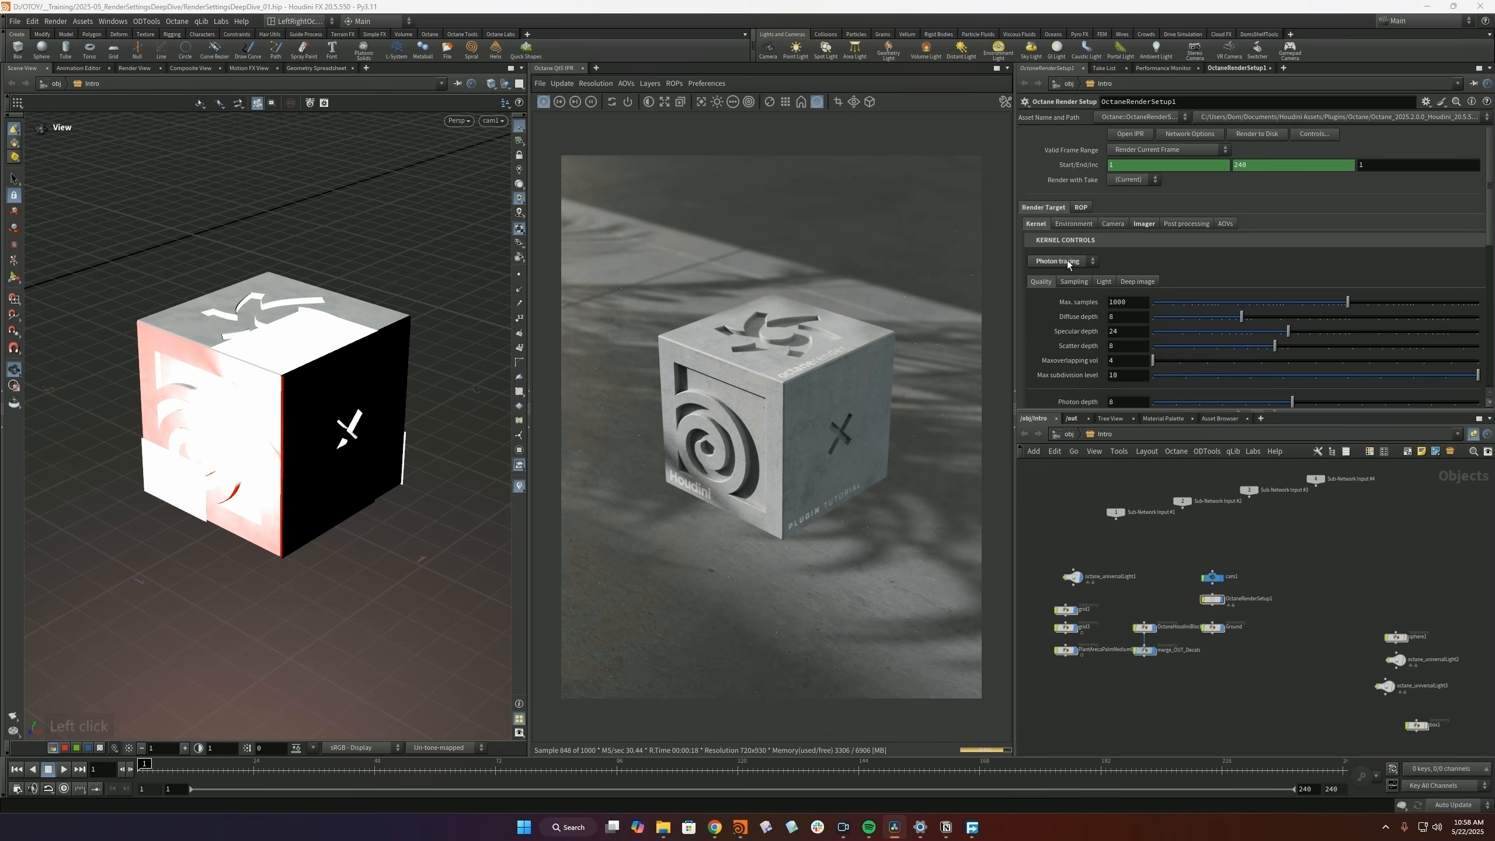
- Switch the kernel to Path tracing and compare max samples of 2 and 13467 before settling on 393
left_click(1062, 261)
left_click(1070, 274)
left_click_drag(1347, 302, 1129, 298)
left_click(573, 101)
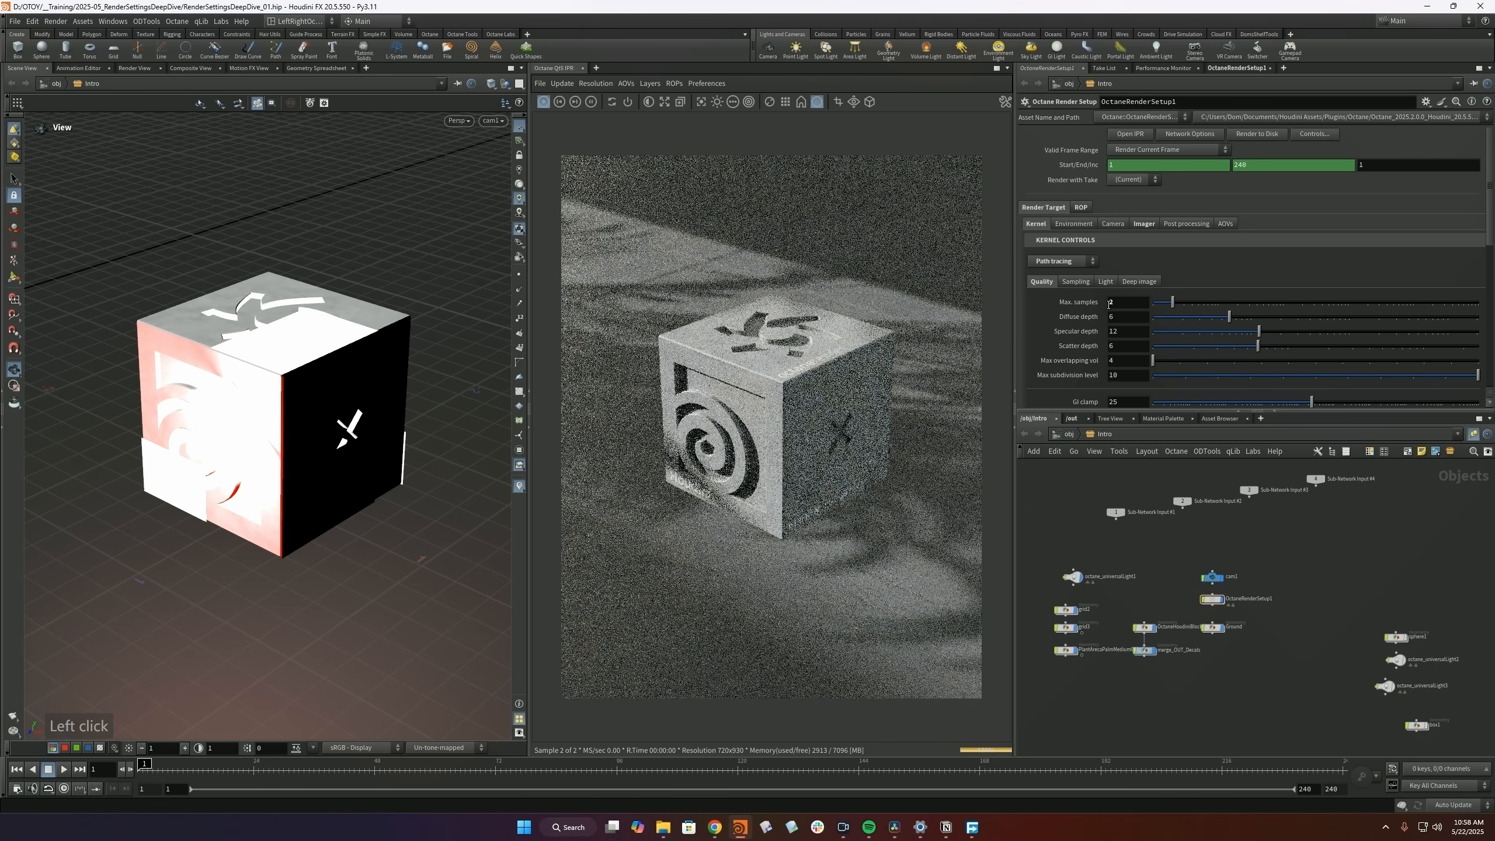
left_click_drag(1173, 302, 1421, 289)
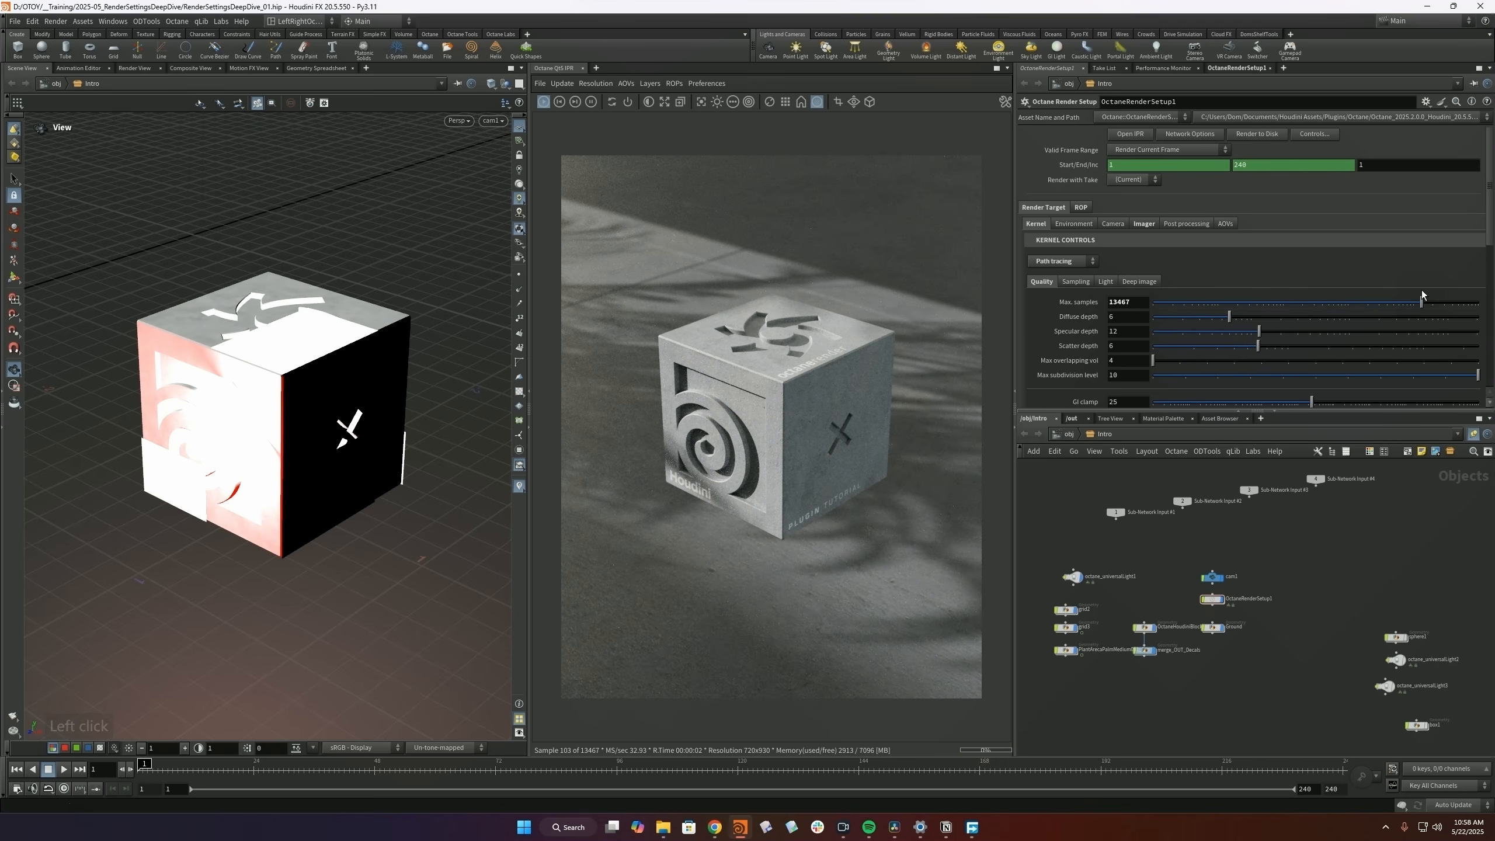
left_click_drag(1417, 299, 1322, 304)
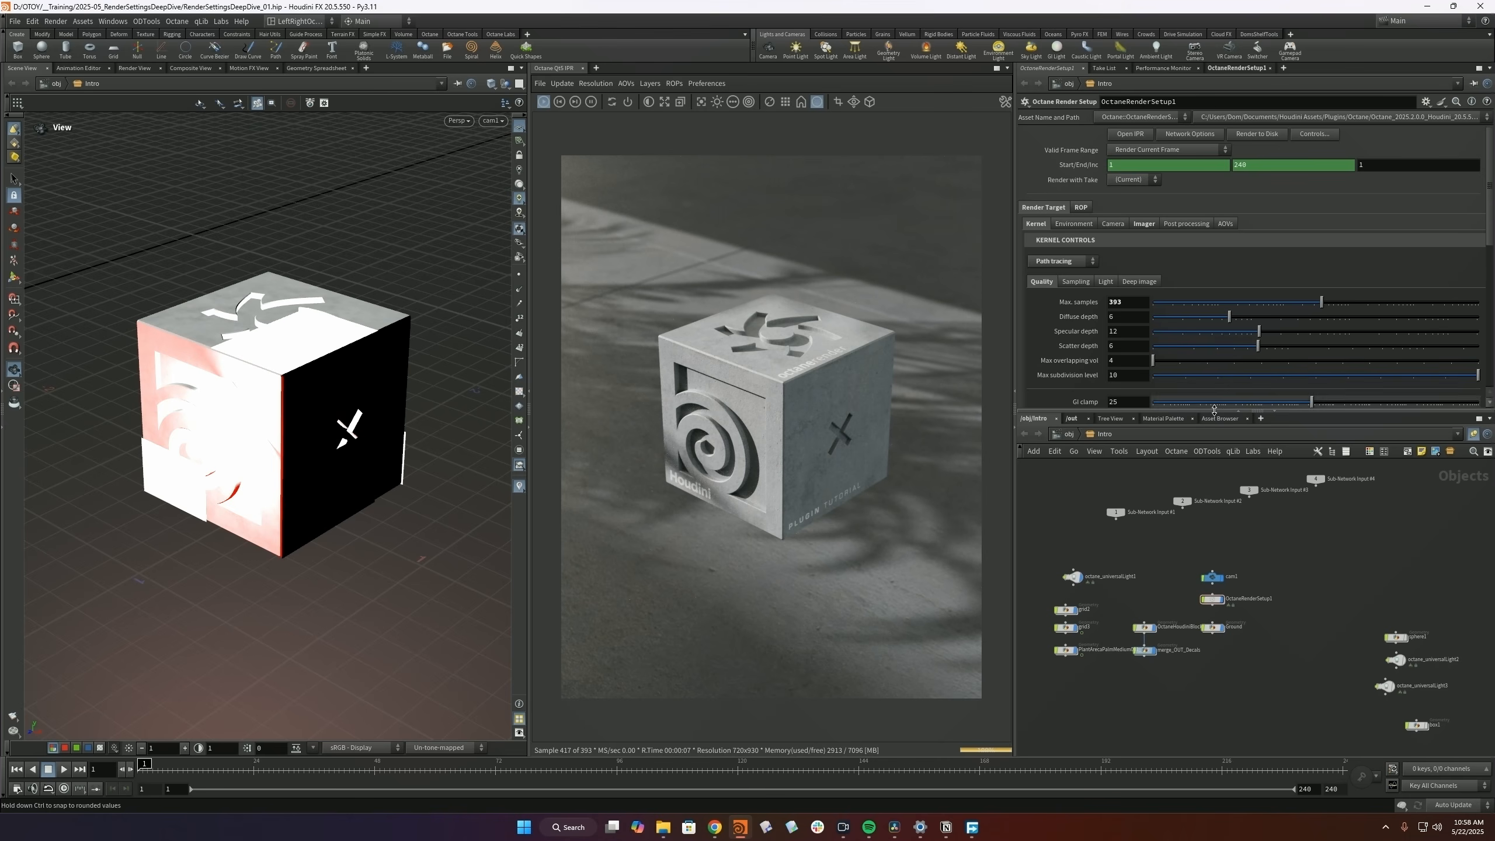
- Vary the ray depths to compare renders, raising diffuse depth to 10, lowering specular depth and changing scatter depth to 3
left_click_drag(1208, 319, 1244, 332)
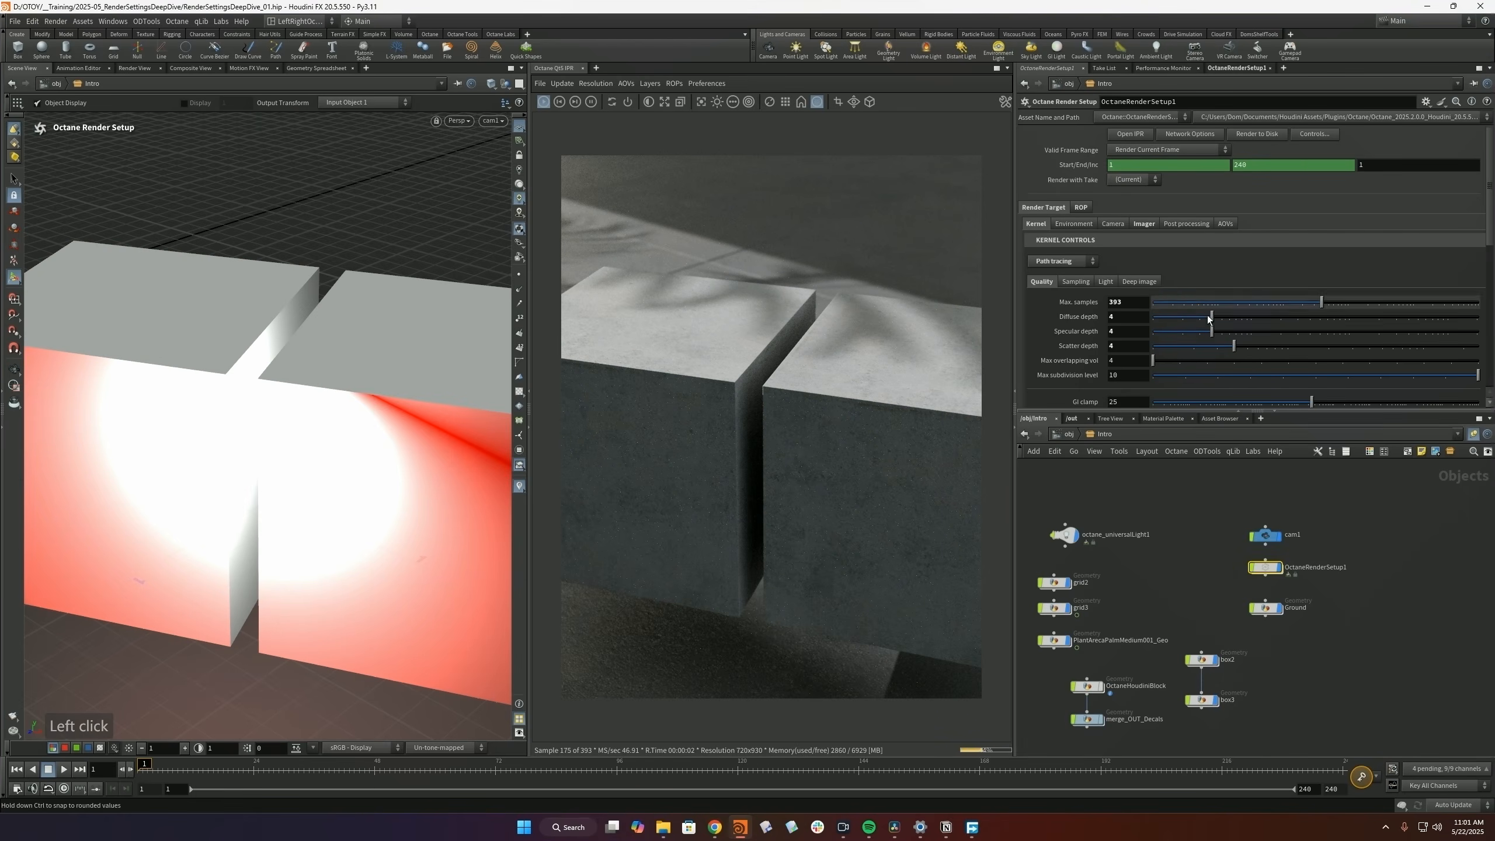
left_click_drag(1208, 319, 1242, 320)
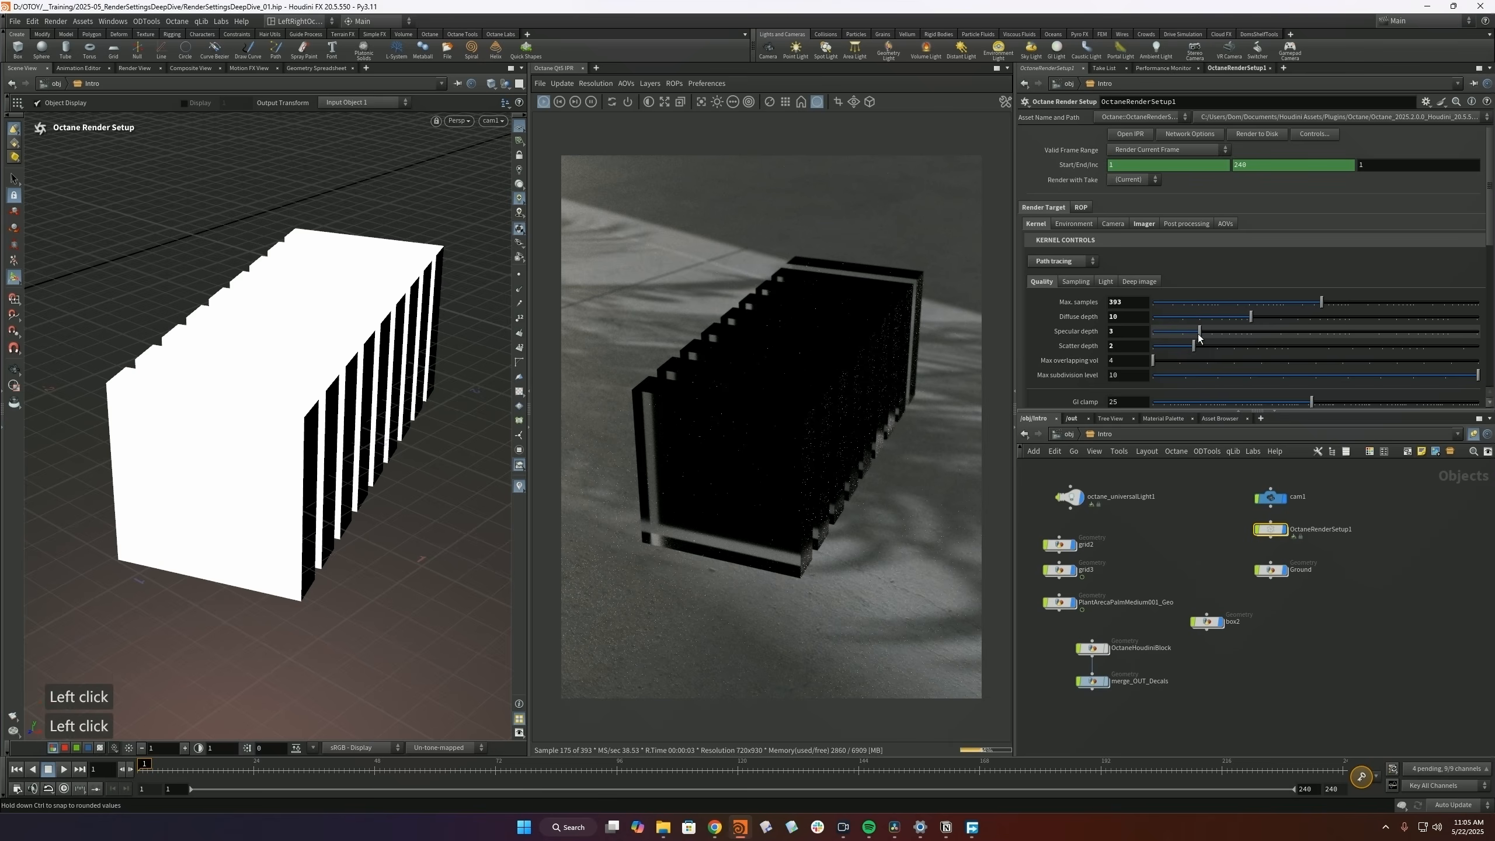
mouse_move(1198, 336)
left_mouse_down()
mouse_move(1317, 332)
mouse_move(1173, 328)
left_mouse_up()
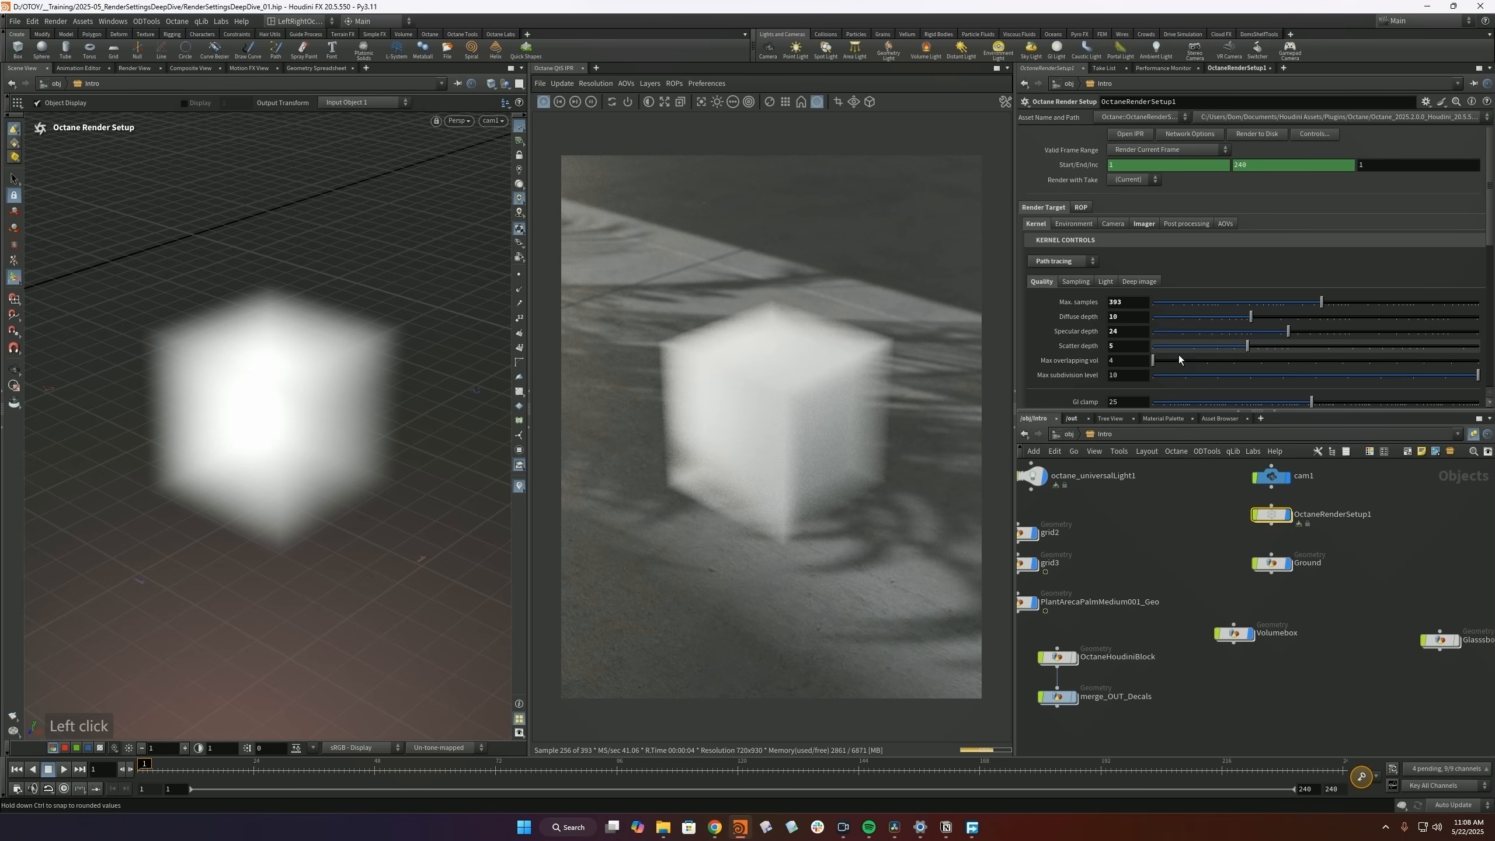
left_click_drag(1178, 352, 1224, 343)
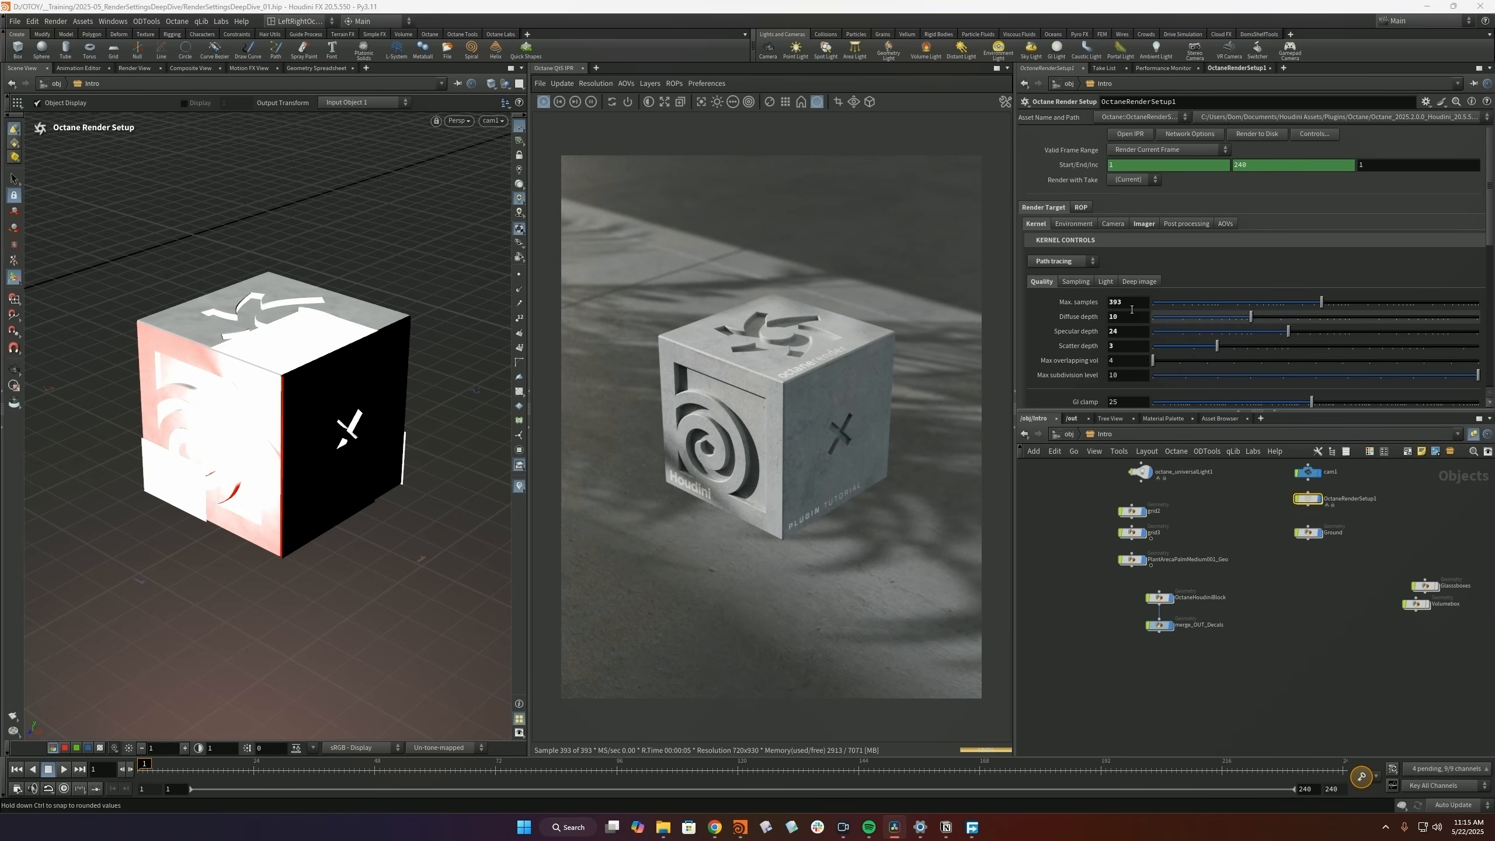
- Set the diffuse depth, specular depth and scatter depth to 4 each
left_click_drag(1129, 317, 1067, 320)
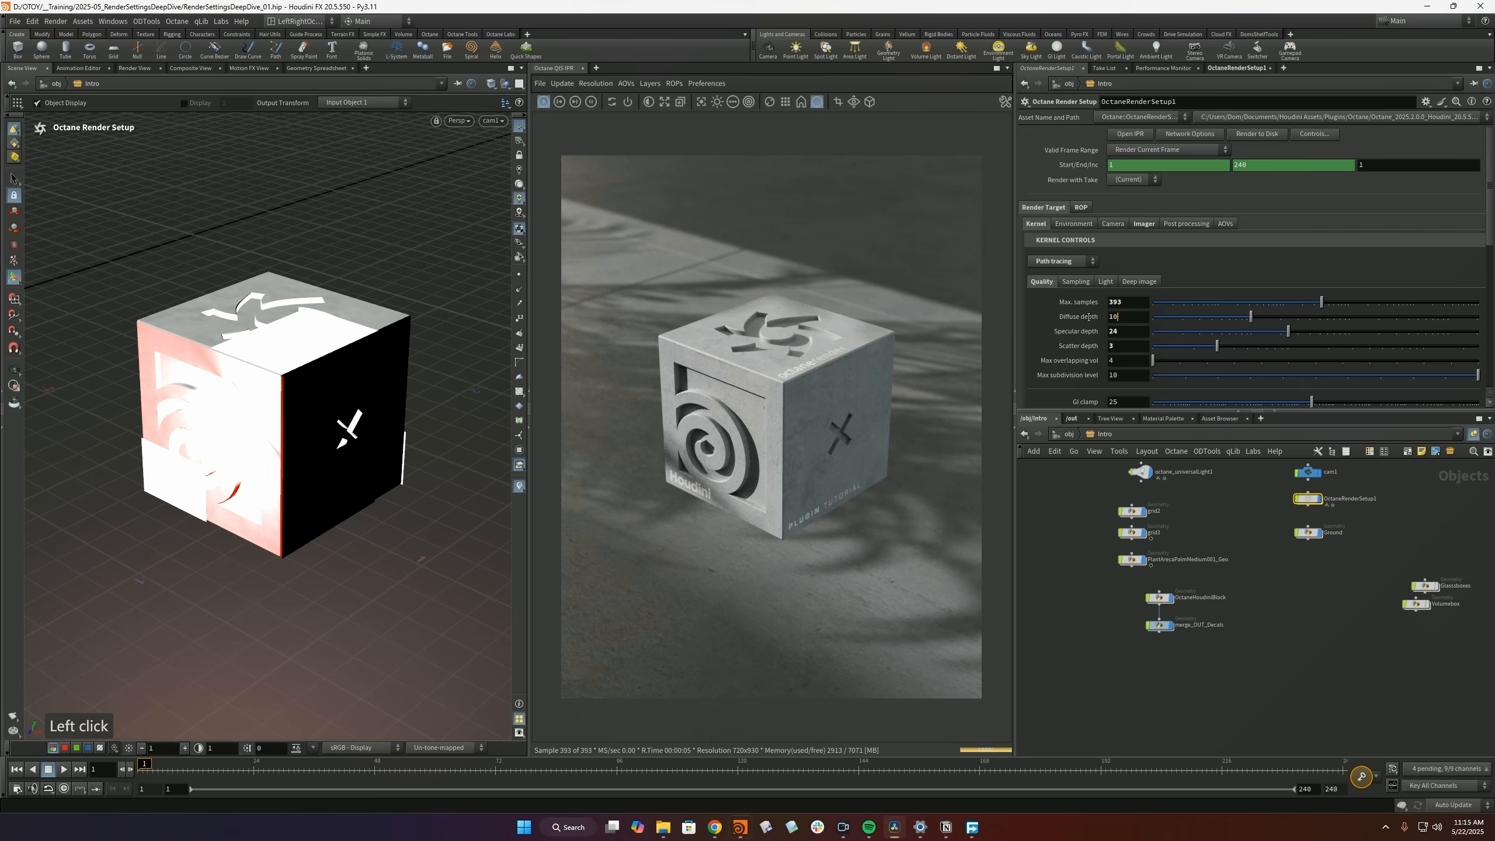
type("4")
key("Tab")
type("4")
key("Tab")
type("4")
key("Return")
mouse_move(1155, 317)
left_mouse_down()
mouse_move(1224, 314)
mouse_move(1148, 318)
left_mouse_up()
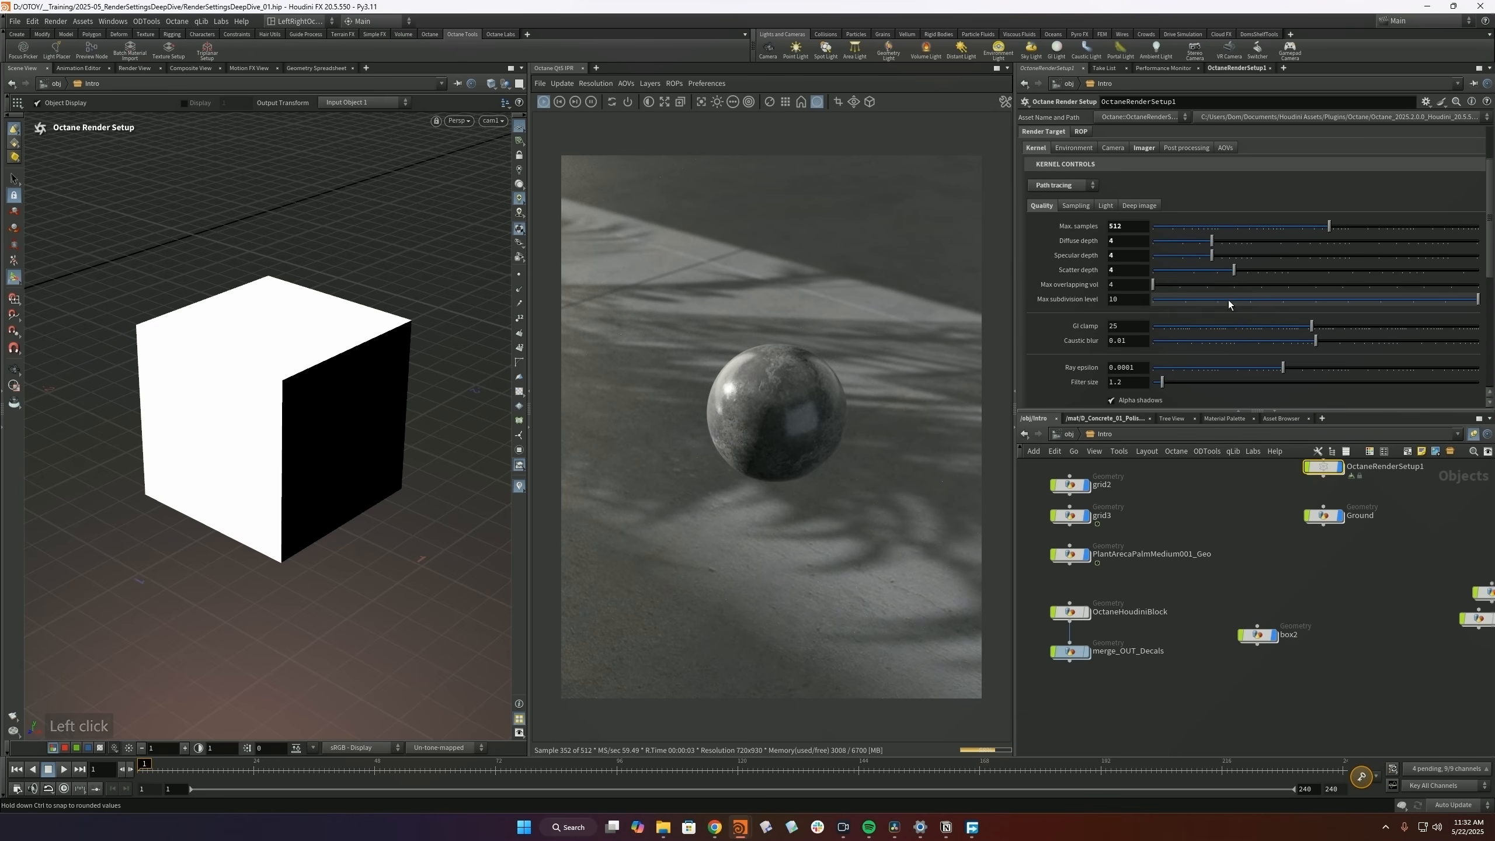
- Lower the kernel's max subdivision level to its minimum and raise the OpenSubdiv subdivision level of box2
left_click_drag(1228, 299, 1151, 299)
left_click(573, 103)
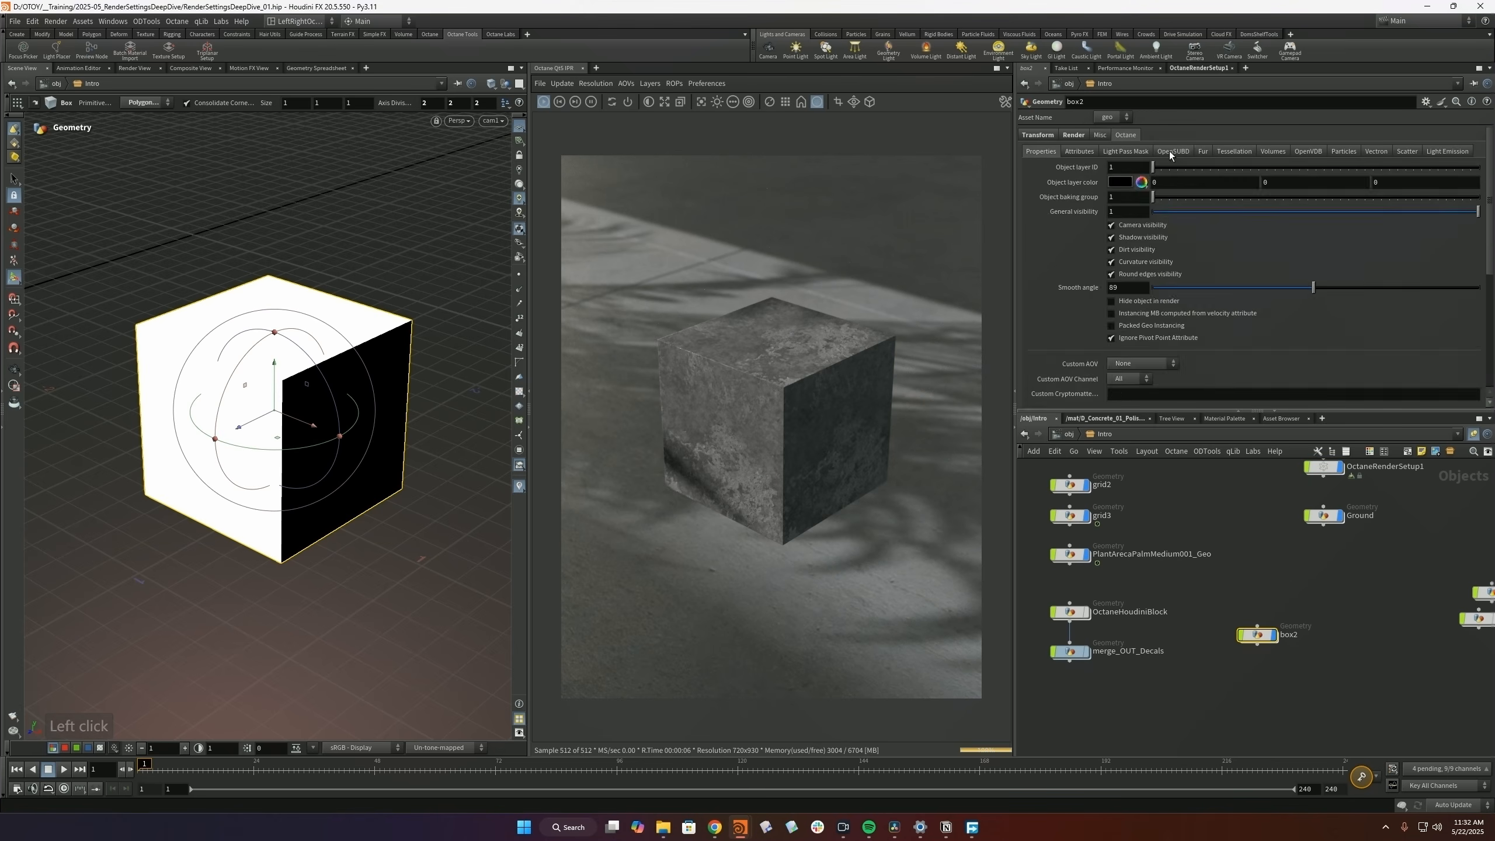
left_click(1170, 151)
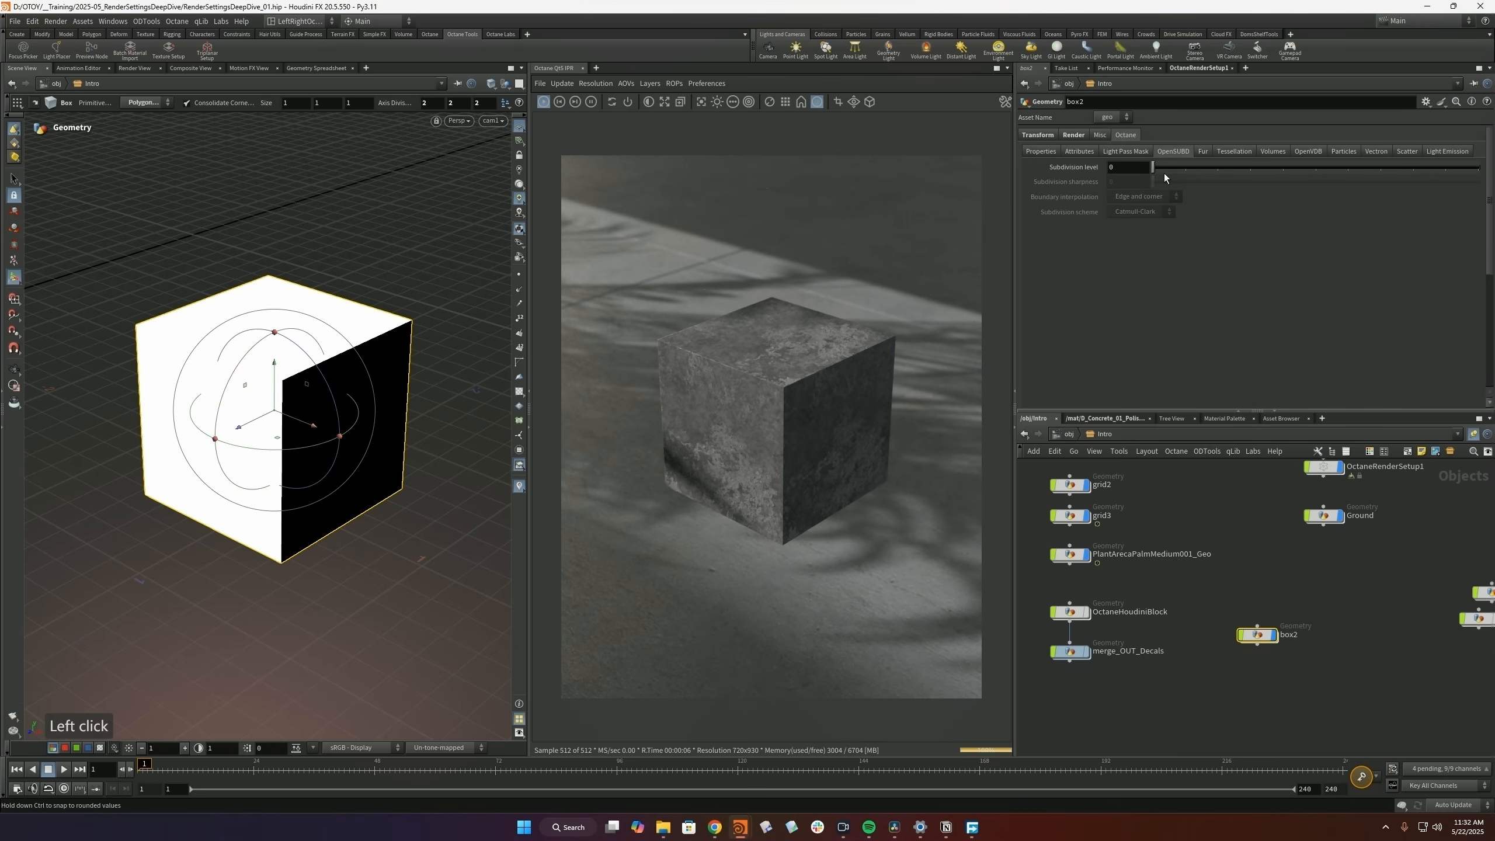
left_click_drag(1160, 168, 1270, 173)
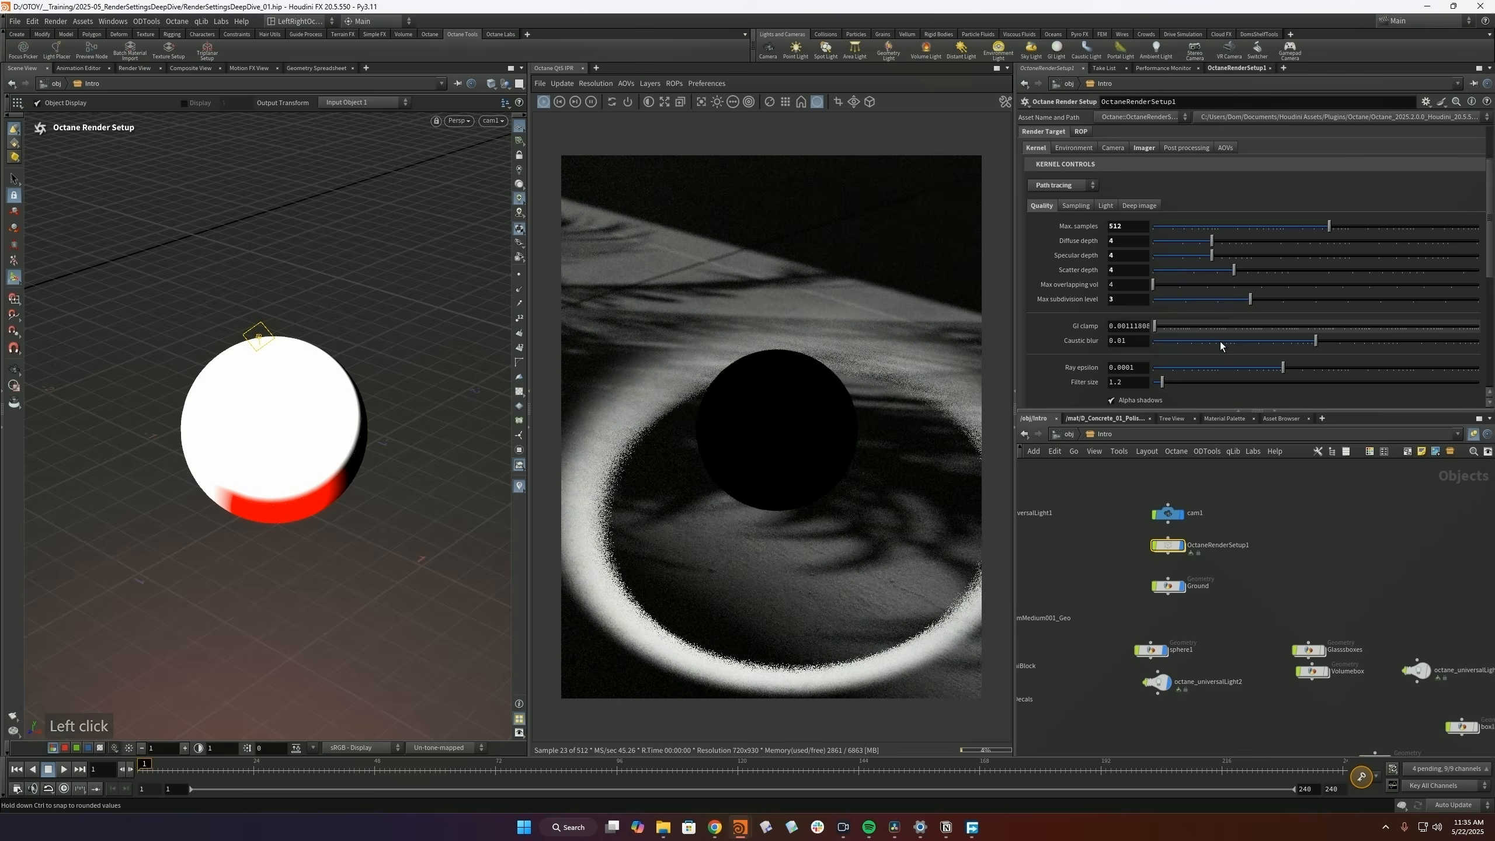
- Raise the GI clamp to about 207 and the caustic blur to about 0.22, and save the scene
left_click_drag(1219, 342, 1480, 353)
left_click_drag(1460, 327, 1425, 345)
key("ctrl+s")
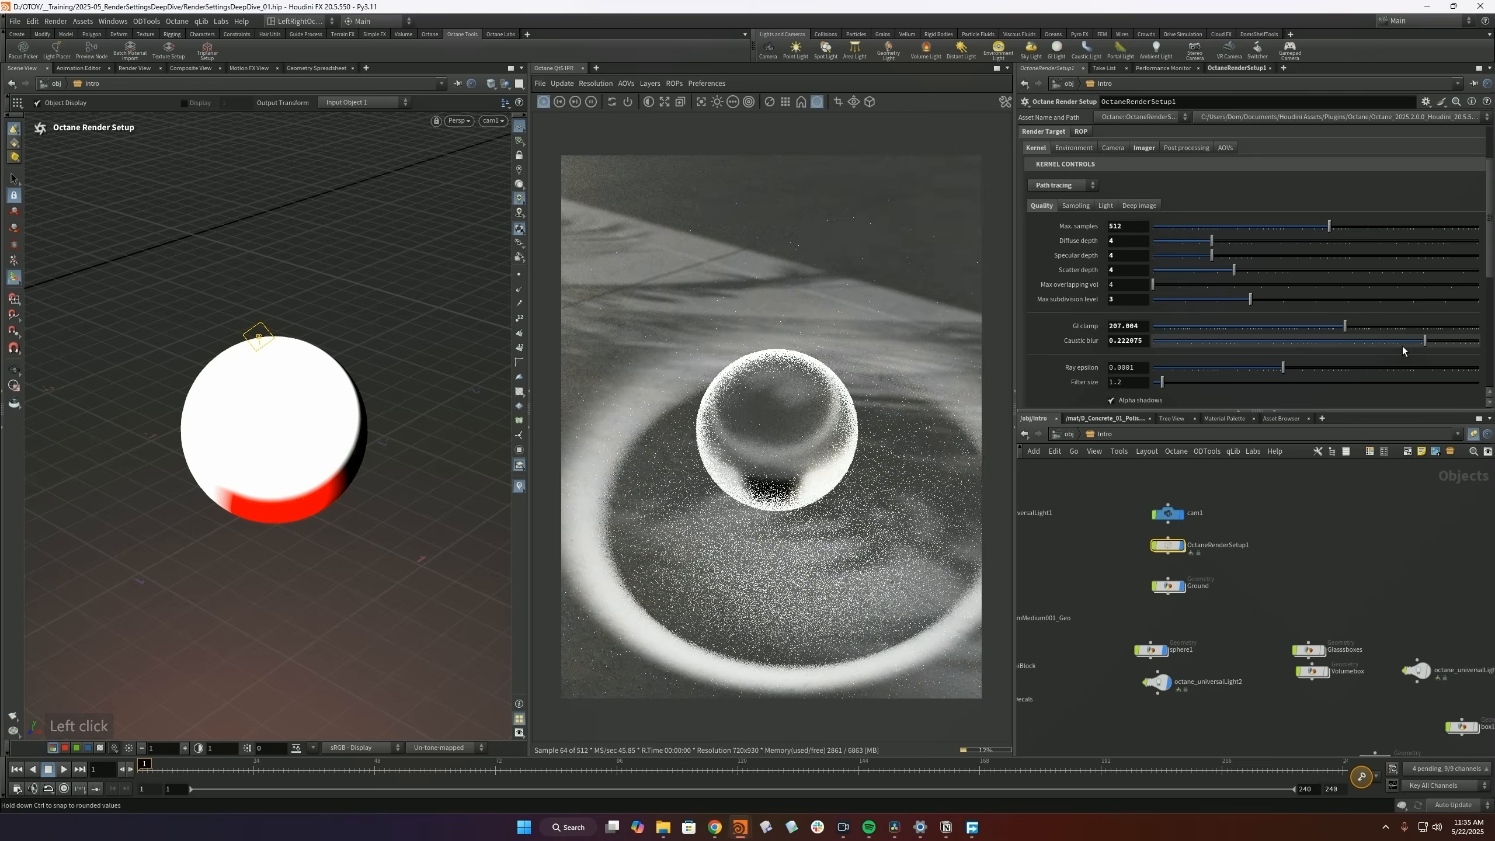
- Compare caustic blur values of 0 and about 0.012, and raise the GI clamp to about 2799 and the caustic blur to 1
left_click_drag(1369, 344, 1118, 346)
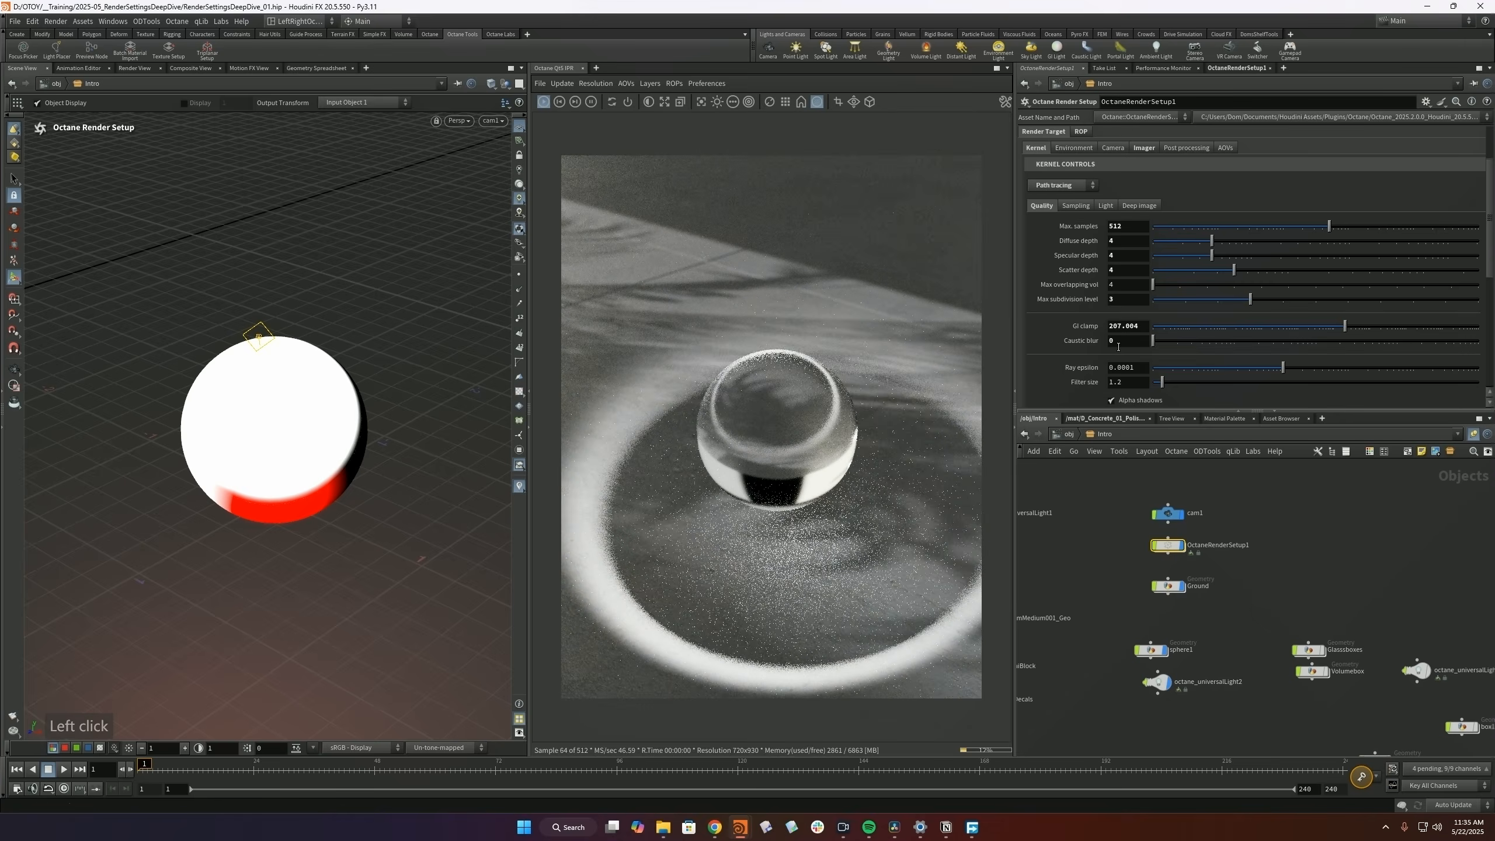
left_click_drag(1219, 343, 1321, 344)
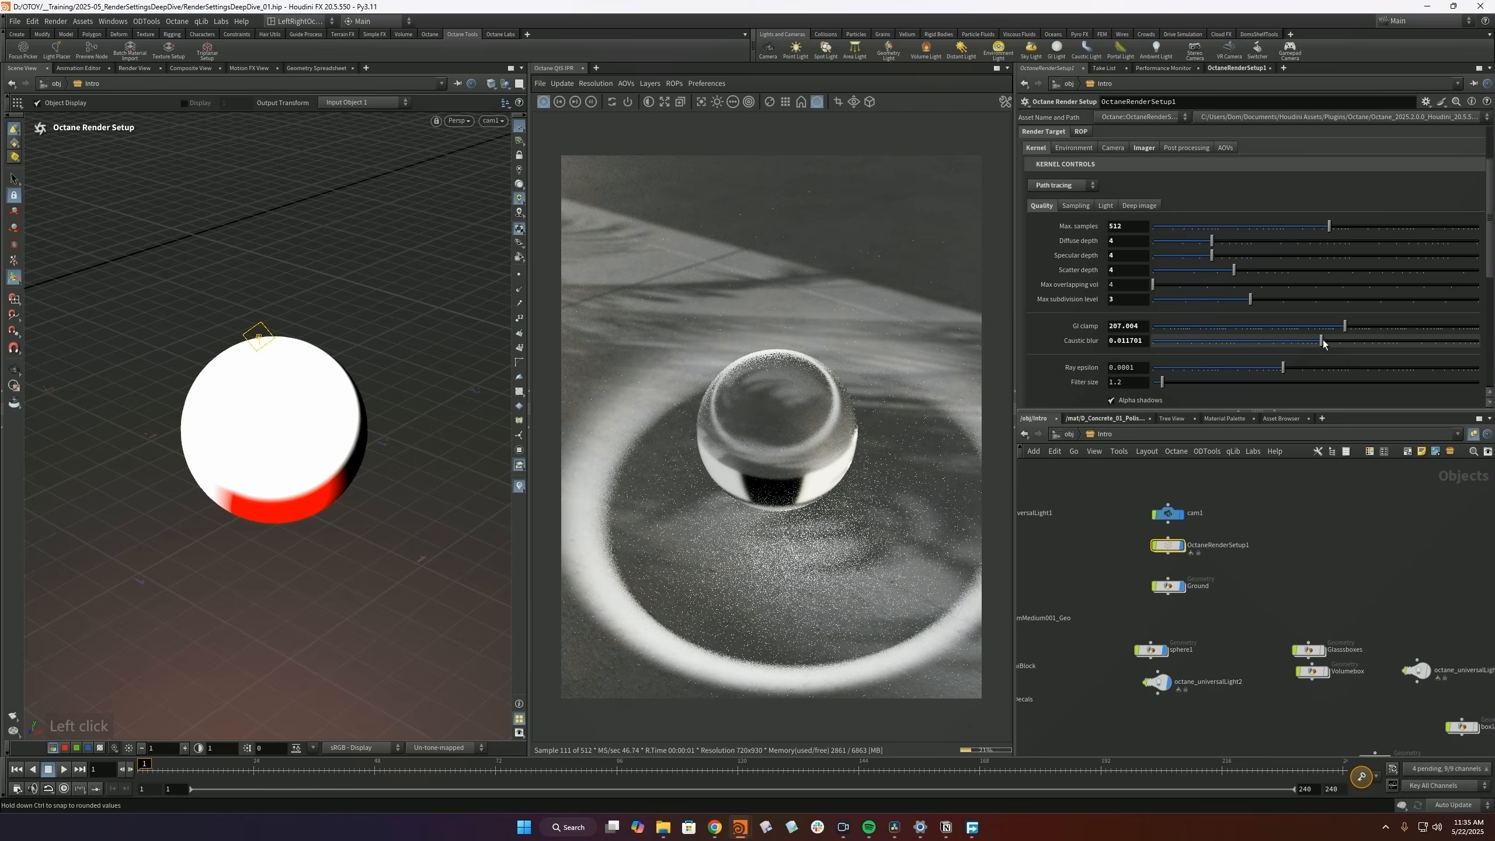
left_click_drag(1293, 328, 1486, 343)
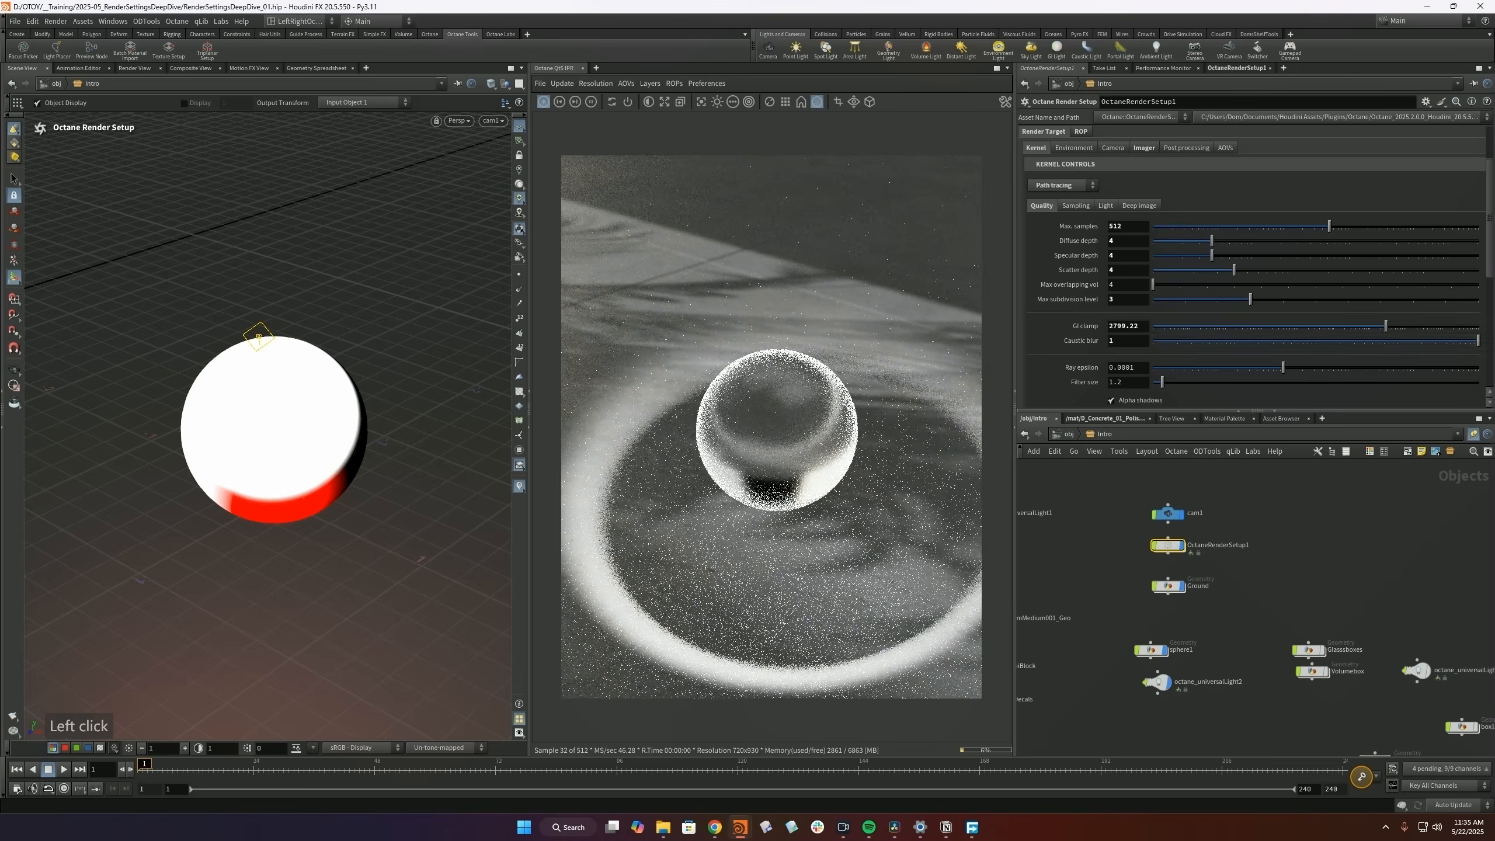
- Lower the GI clamp to about 12.25 and revert the ray epsilon to its default value
left_click_drag(1386, 327, 1313, 356)
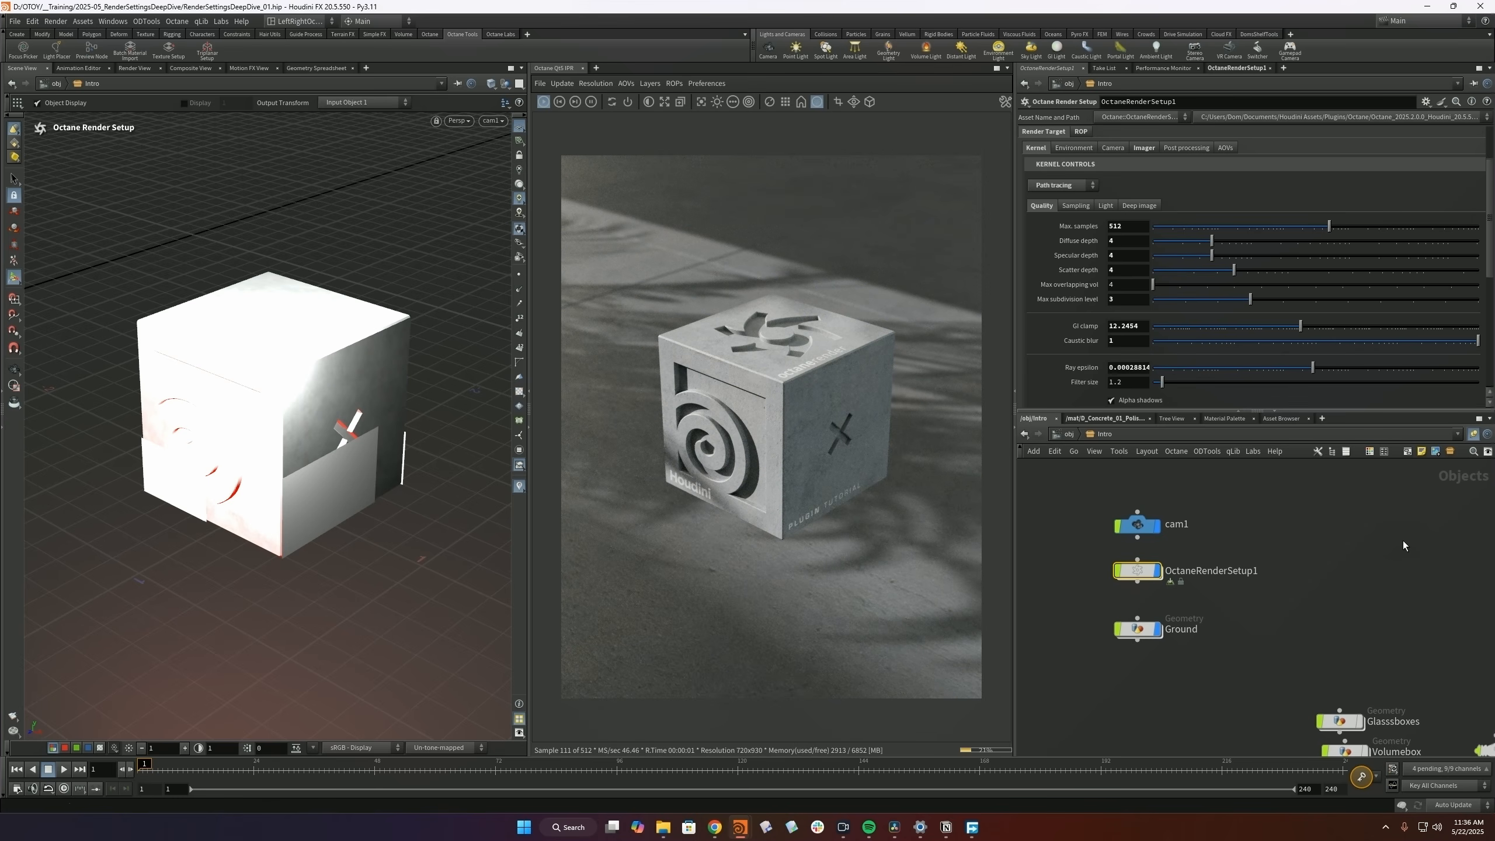
right_click(1080, 367)
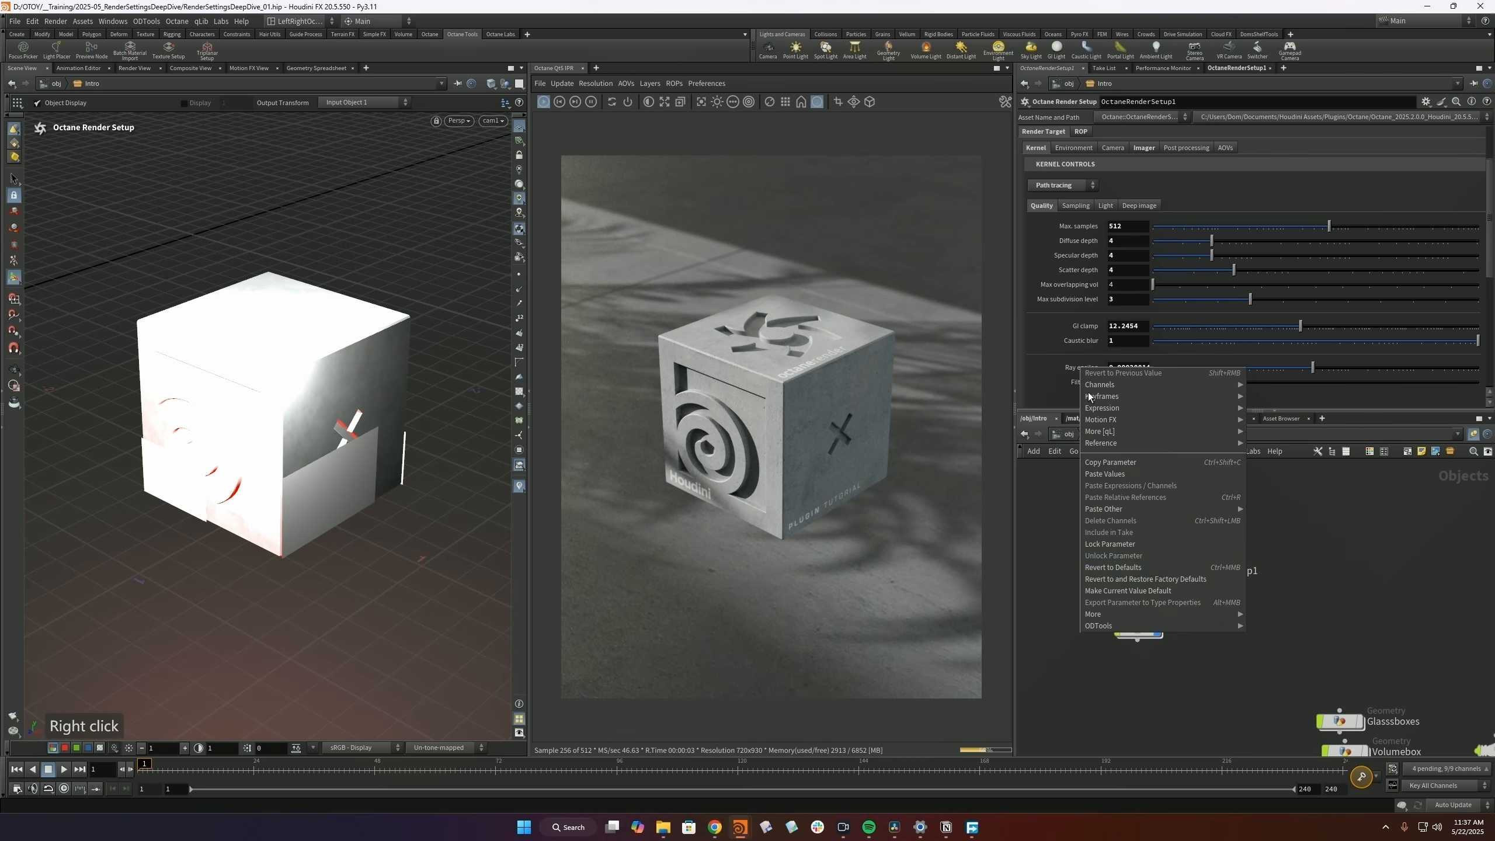
left_click(1153, 568)
- Try much larger filter sizes on the block render and bring the filter size back to 1.2
left_click_drag(1162, 381, 1456, 390)
left_click(1324, 377)
left_click_drag(1456, 386, 1485, 395)
left_click_drag(1294, 386, 1168, 386)
- Toggle the kernel's alpha shadows option repeatedly to compare the block render with and without it
scroll(1139, 359, "down", 2)
left_click(1112, 355)
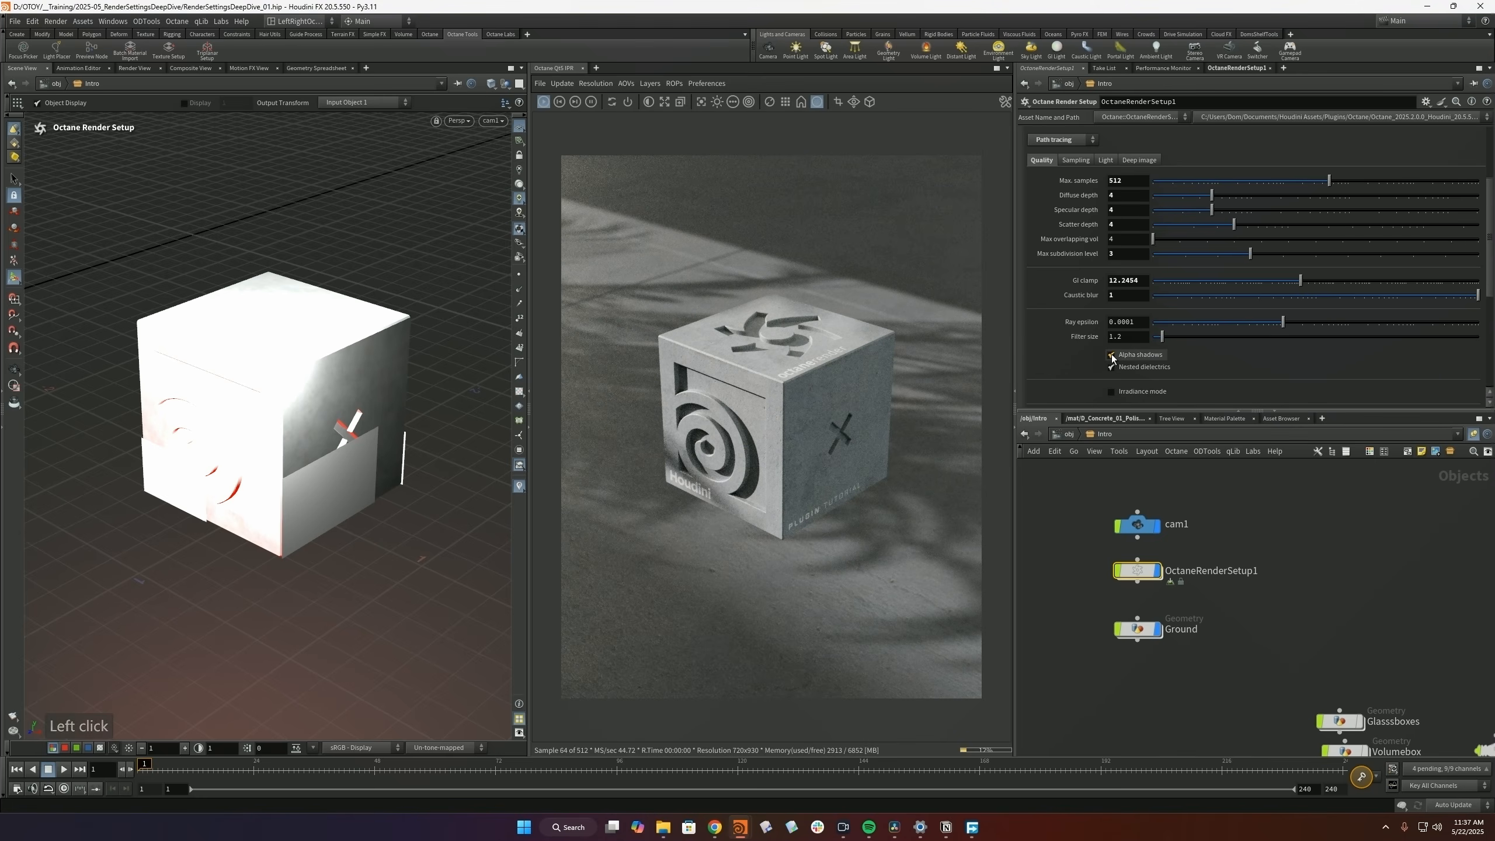
left_click(1111, 355)
left_click(1112, 355)
left_click(1111, 355)
left_click(1111, 355)
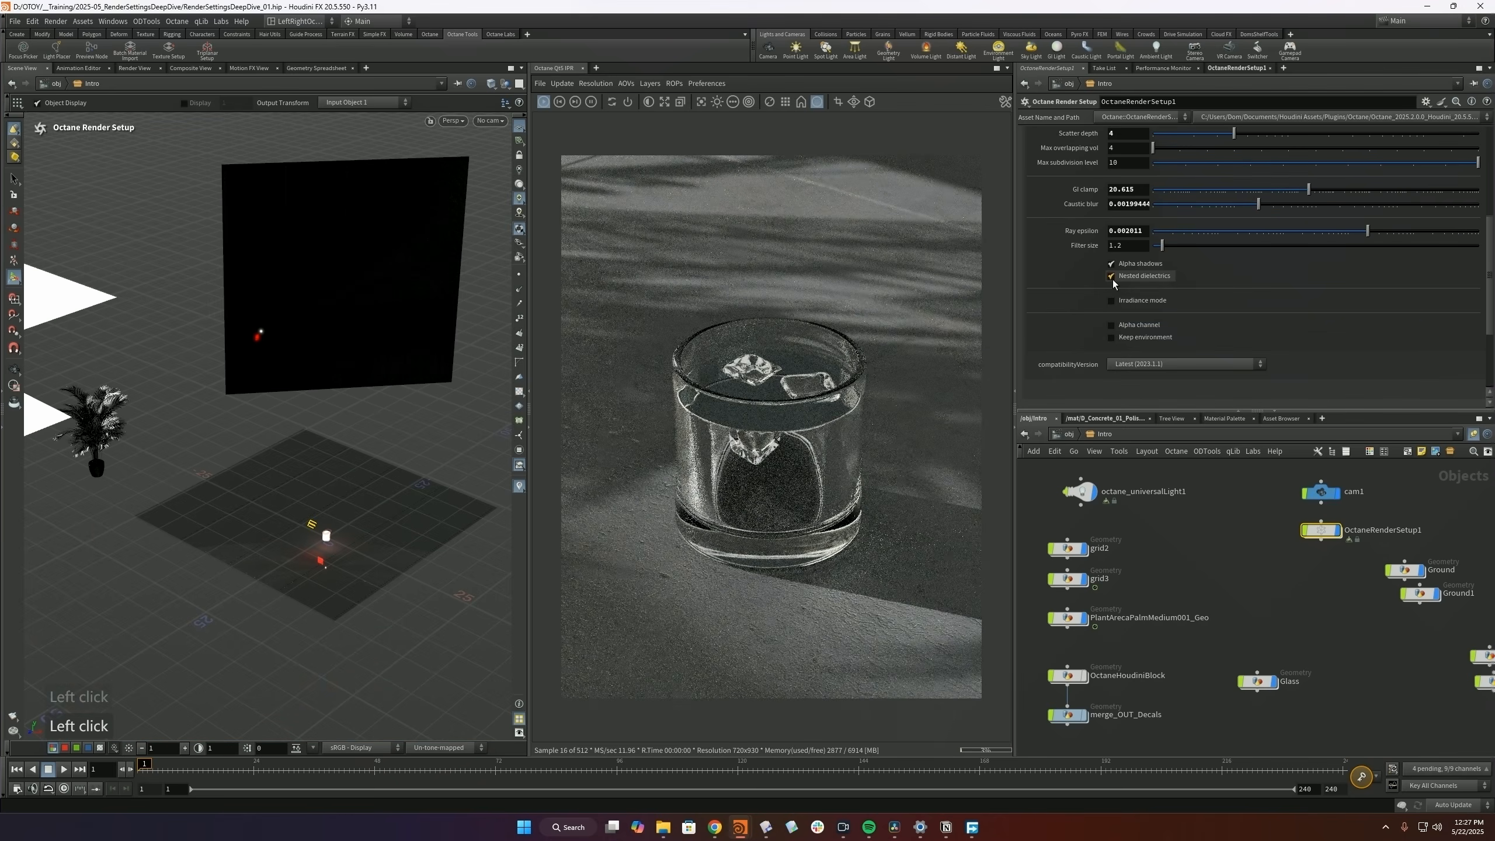
- Compare the glass render with nested dielectrics off and on, and inspect the Glass, Water and Icecube material nodes
left_click(1112, 278)
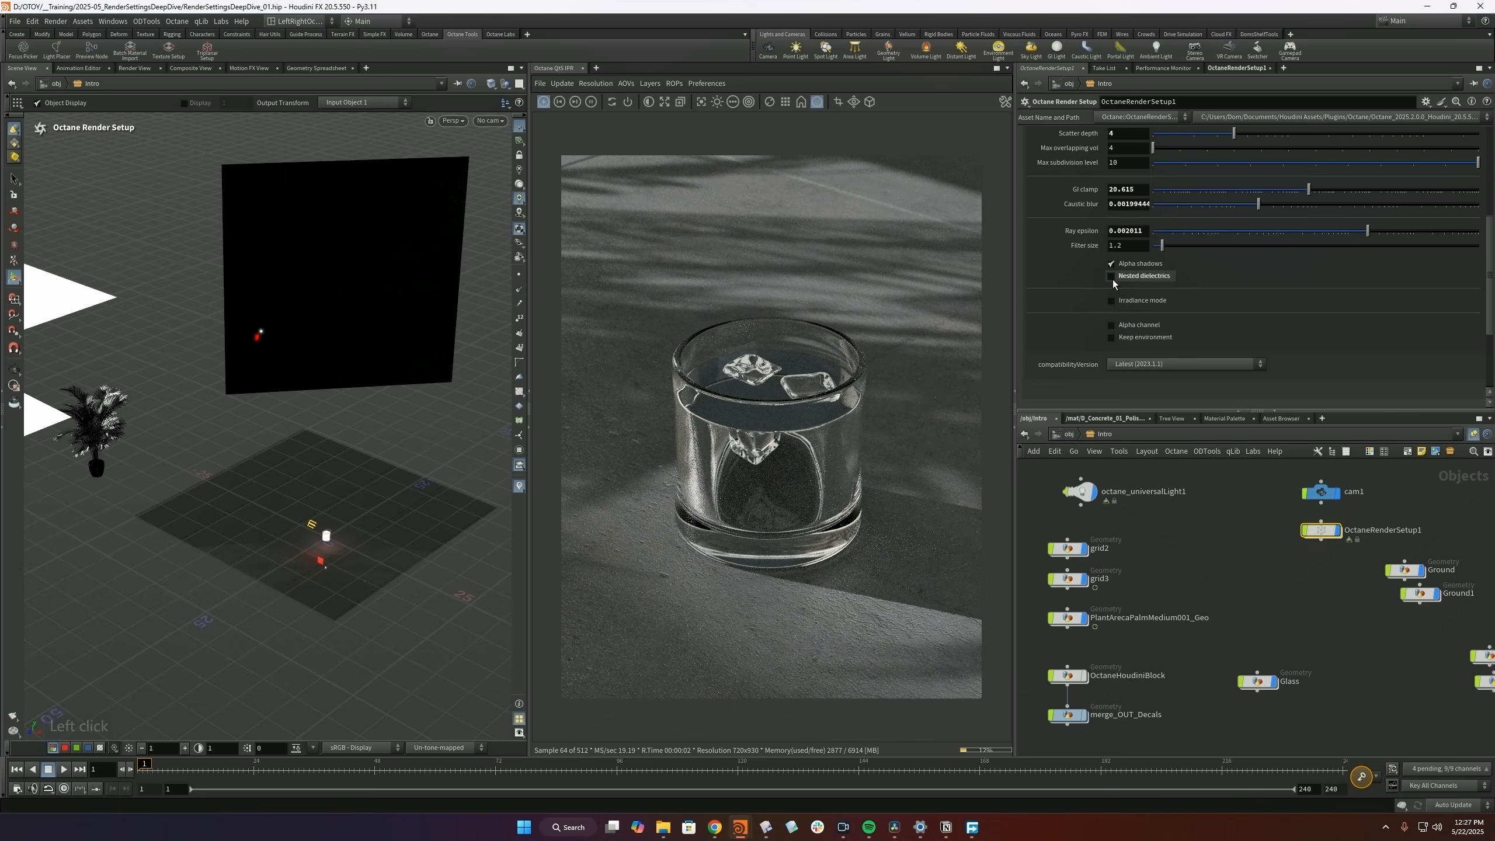
left_click(1112, 277)
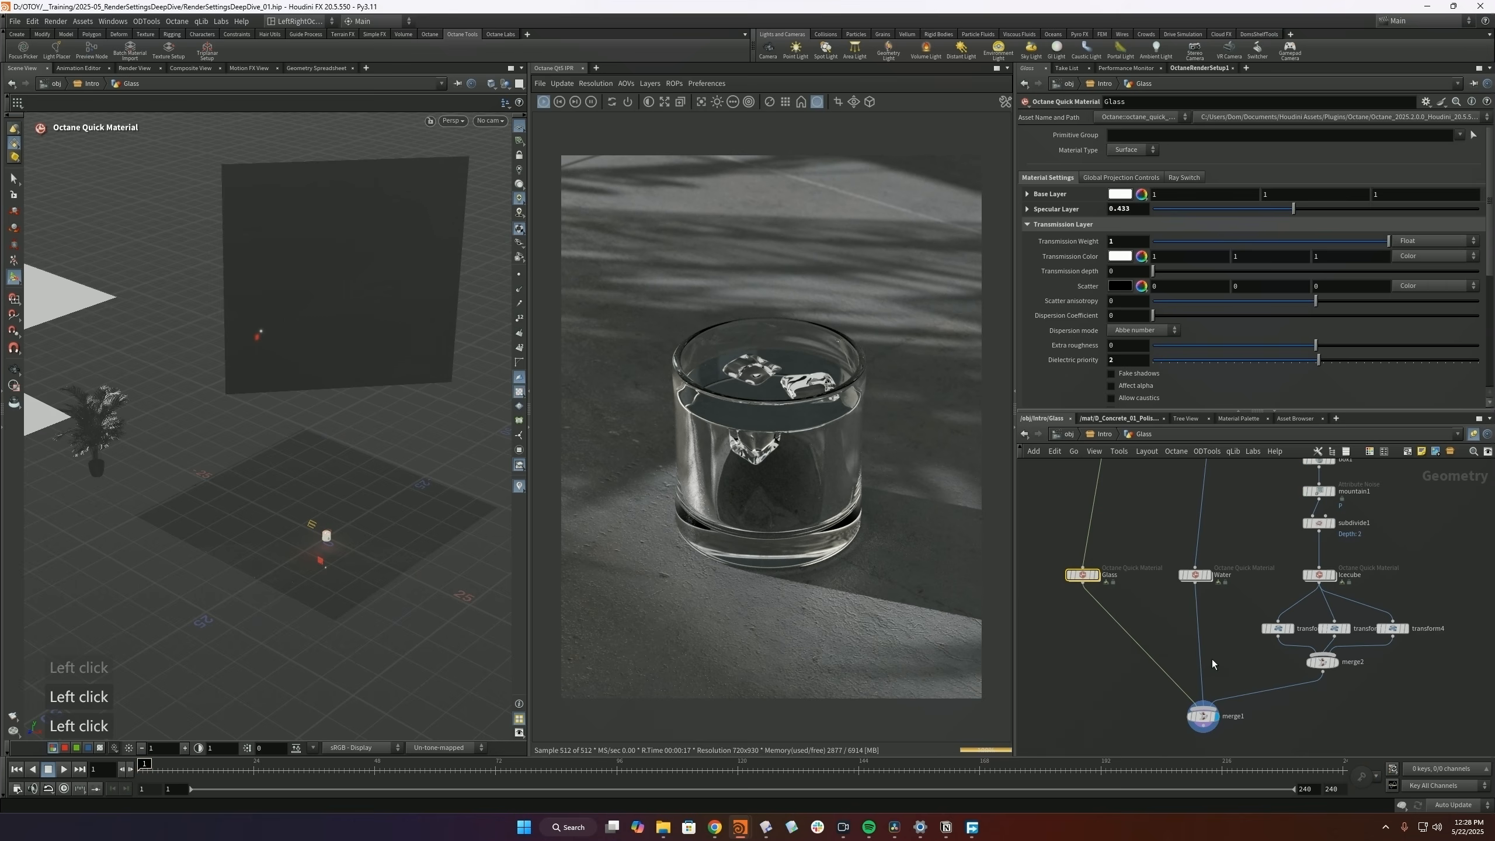
left_click_drag(1151, 610, 1046, 532)
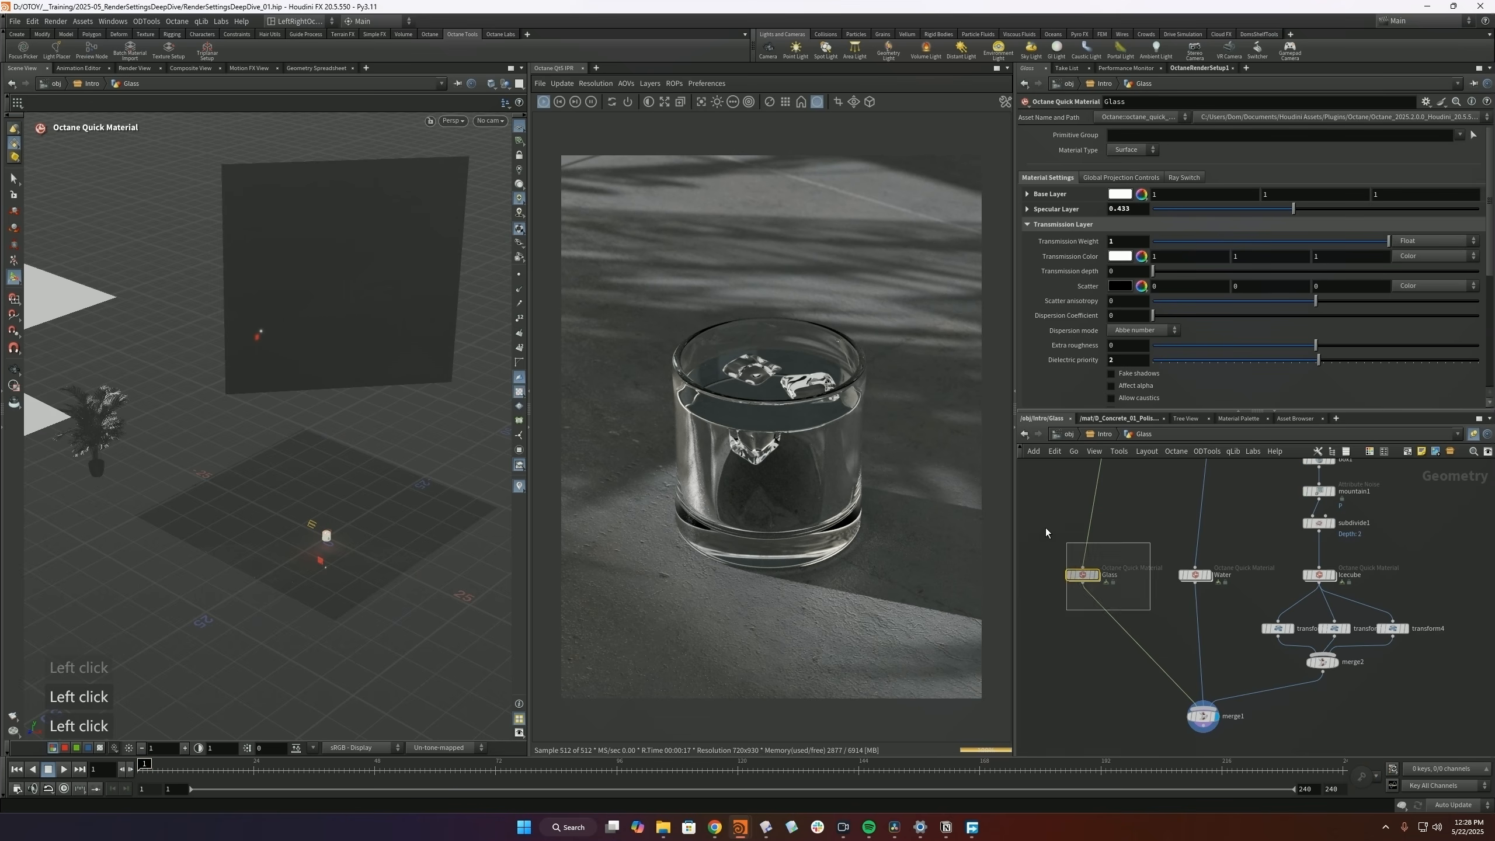
left_click_drag(1387, 587, 1166, 540)
left_click_drag(1151, 602, 1055, 539)
left_click(1318, 574)
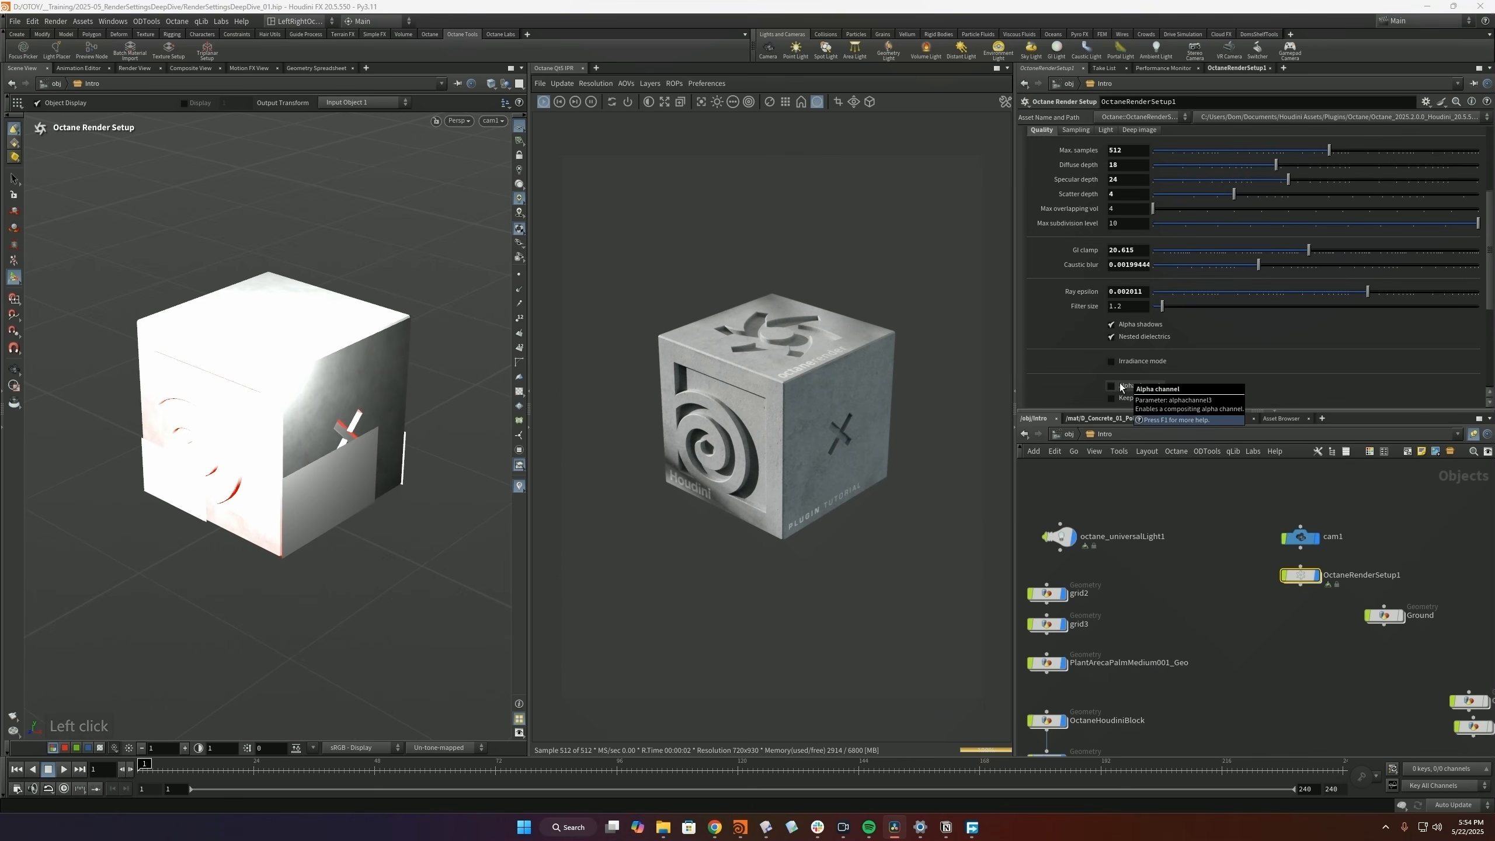
- Toggle the kernel's alpha channel to compare the block render with and without its background
left_click(1121, 387)
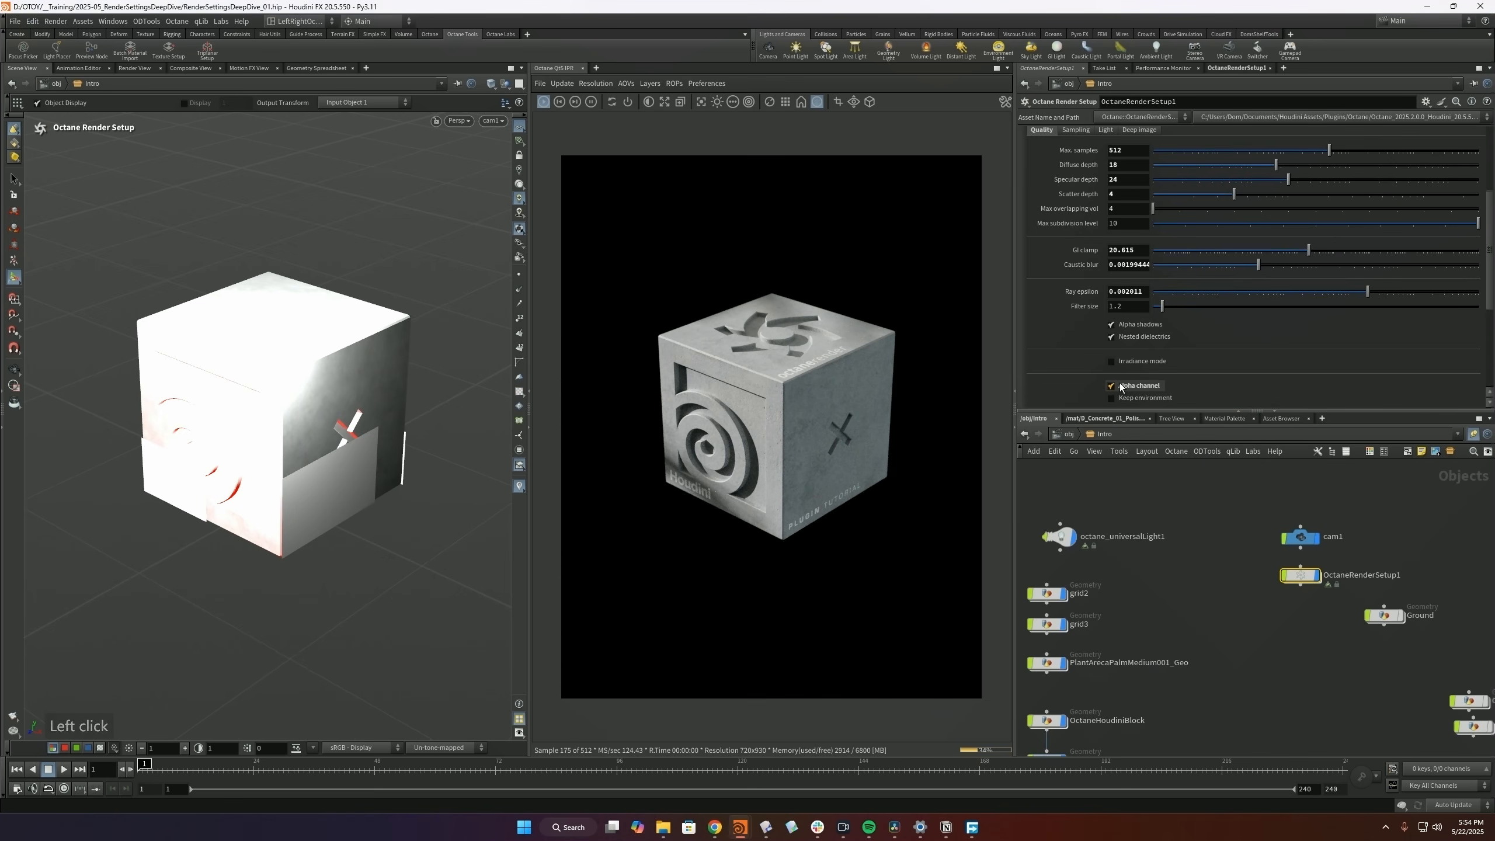
left_click(1121, 387)
left_click(1121, 387)
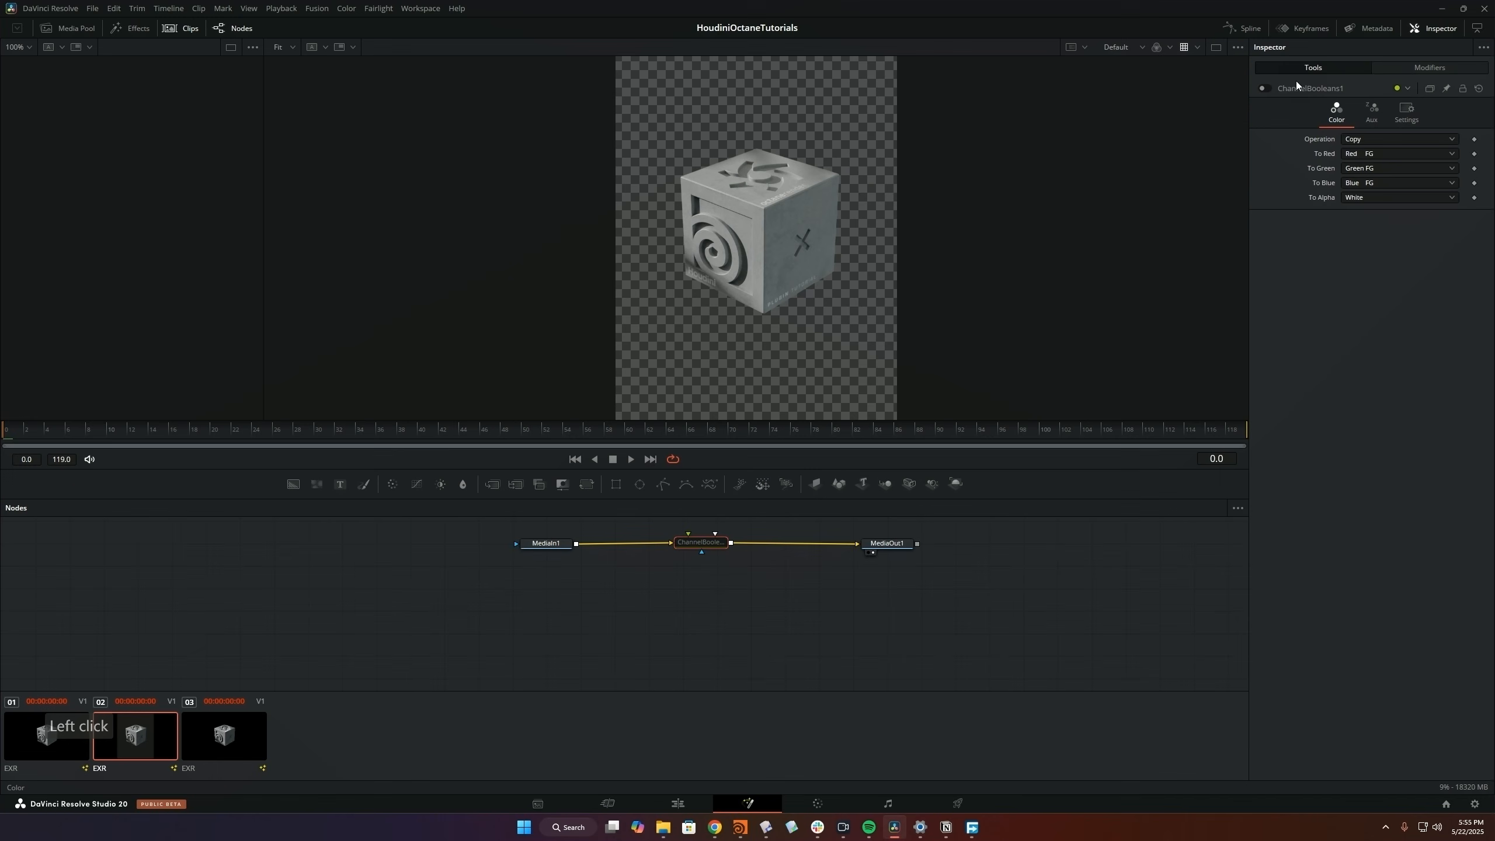
- In DaVinci Resolve, toggle the Channel Booleans node to compare the second clip with and without its alpha
left_click(1265, 89)
left_click(1266, 88)
left_click(1266, 88)
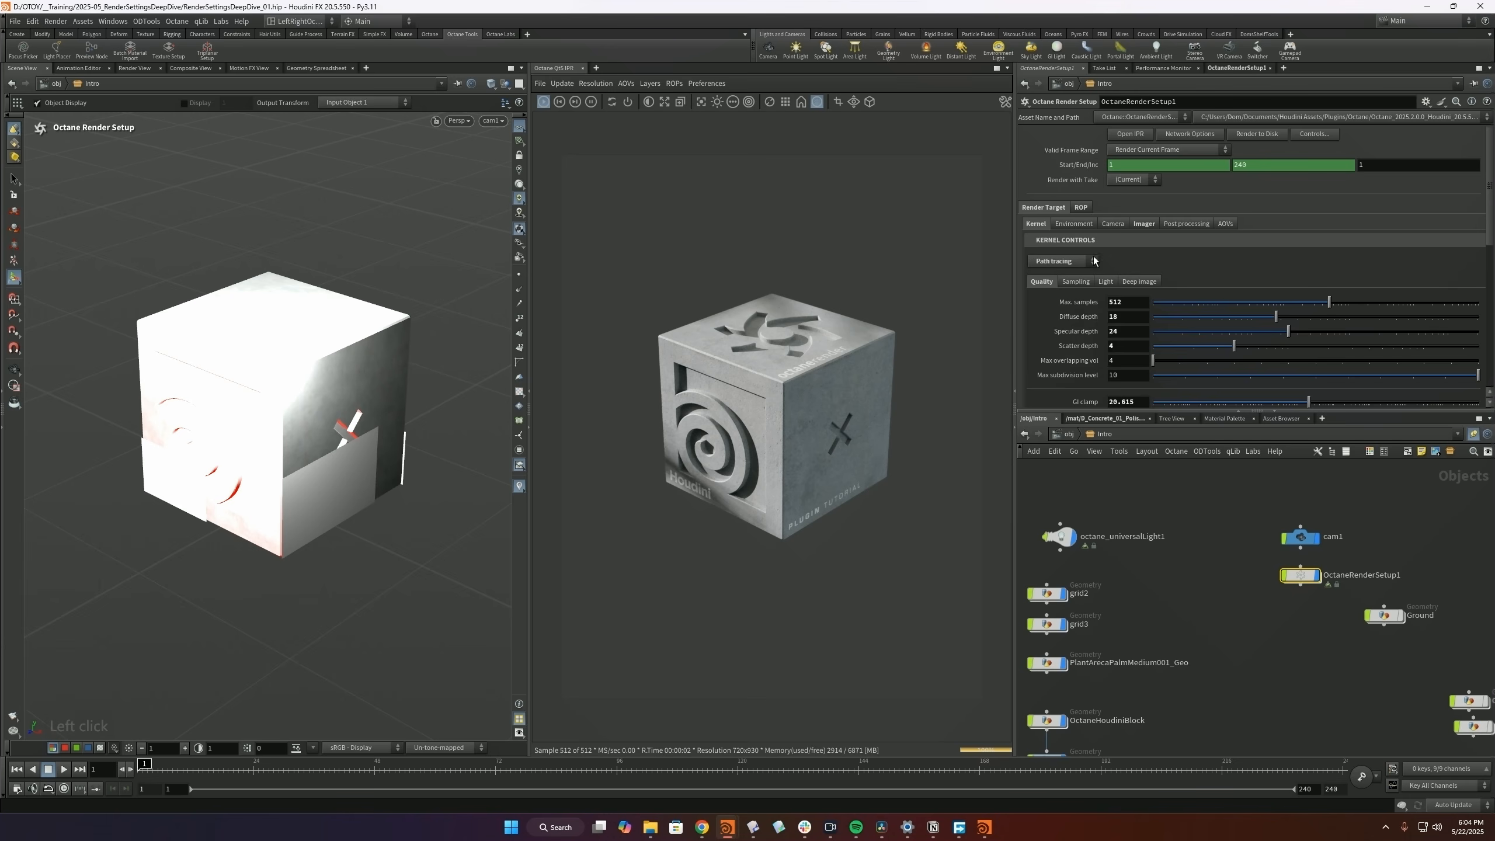
- Toggle premultiplied alpha in Houdini's ROP output settings, and compare clips 03 and 01 in DaVinci Resolve
left_click(1081, 207)
scroll(1109, 333, "down", 3)
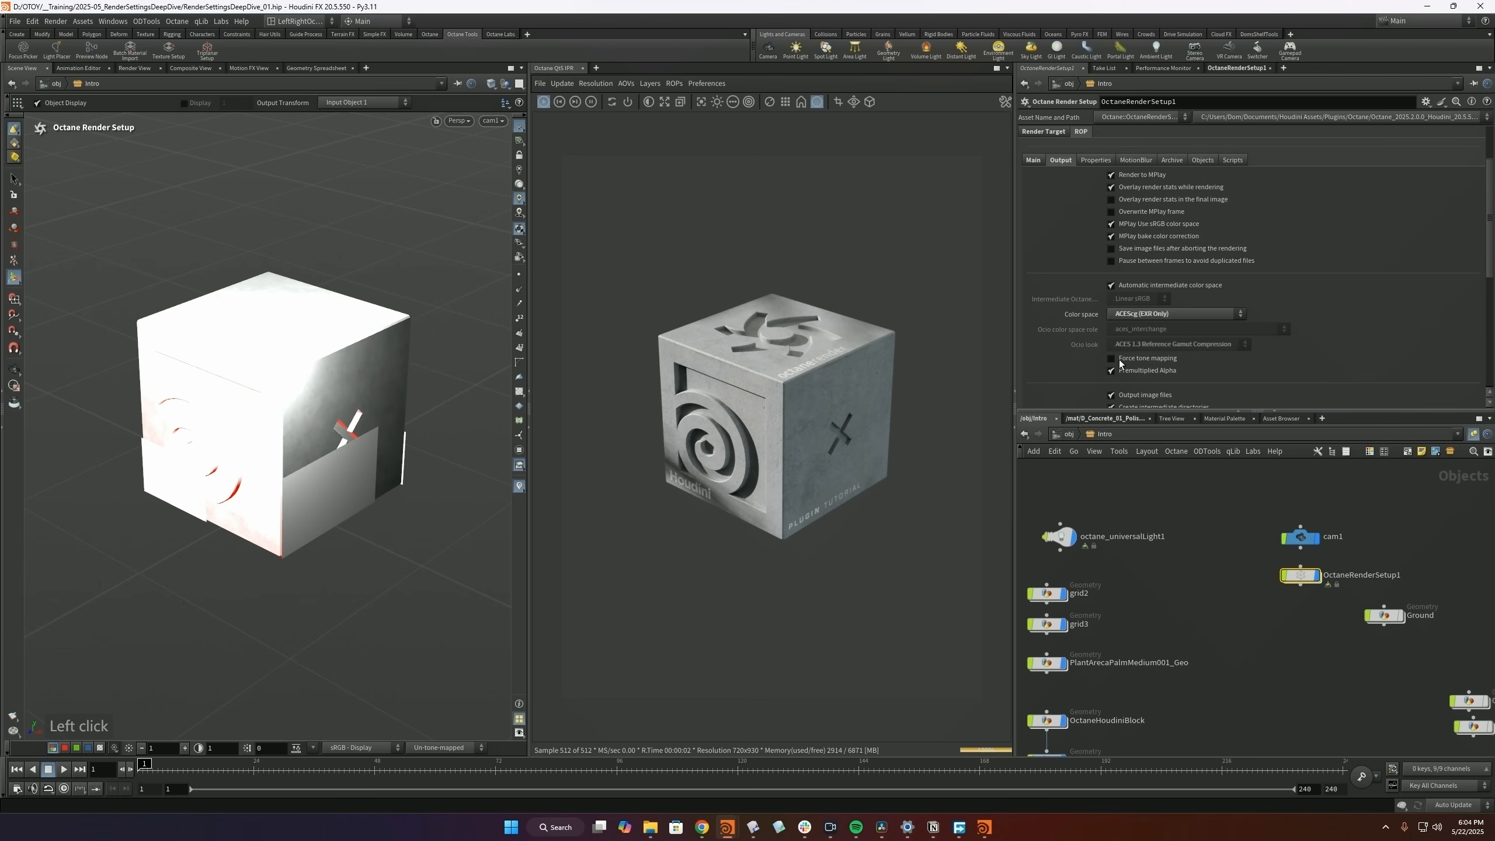
left_click(1110, 371)
left_click(1110, 372)
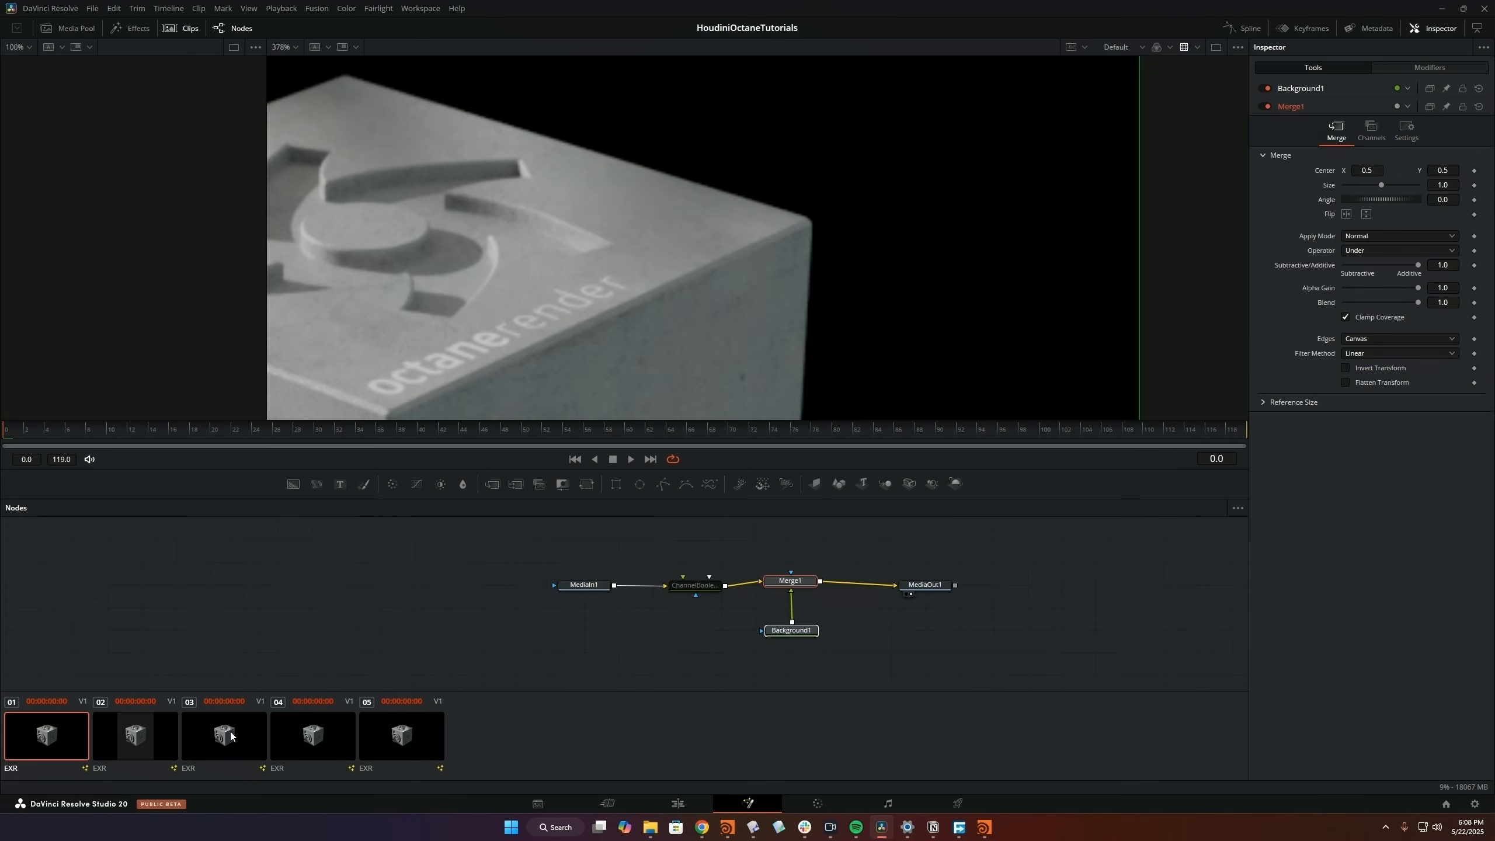
left_click(202, 741)
left_click(37, 750)
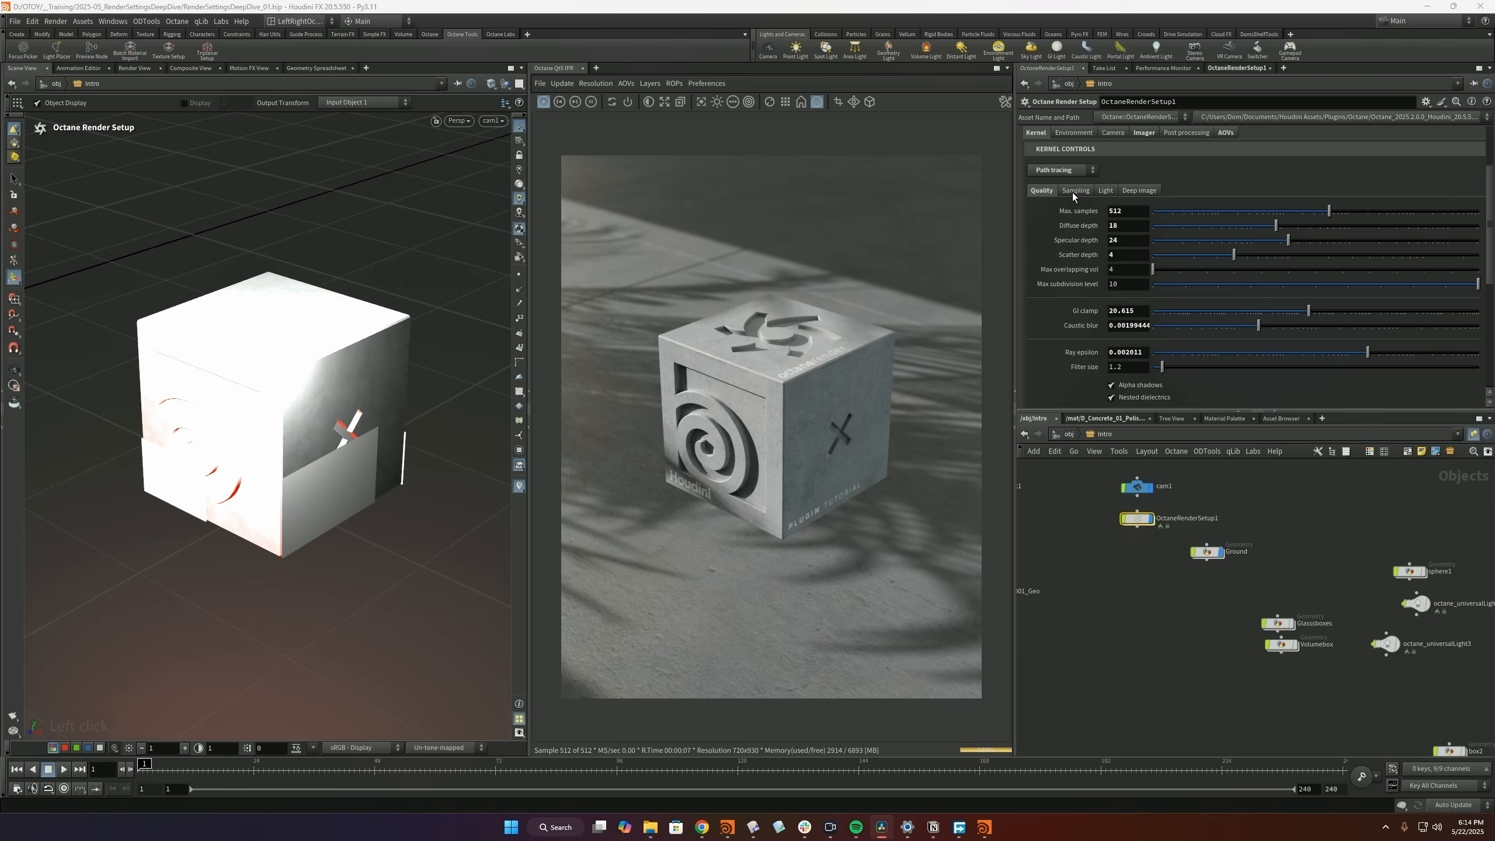
- Enable adaptive sampling with a noise threshold of about 0.057, restart the render and save the scene
left_click(1074, 191)
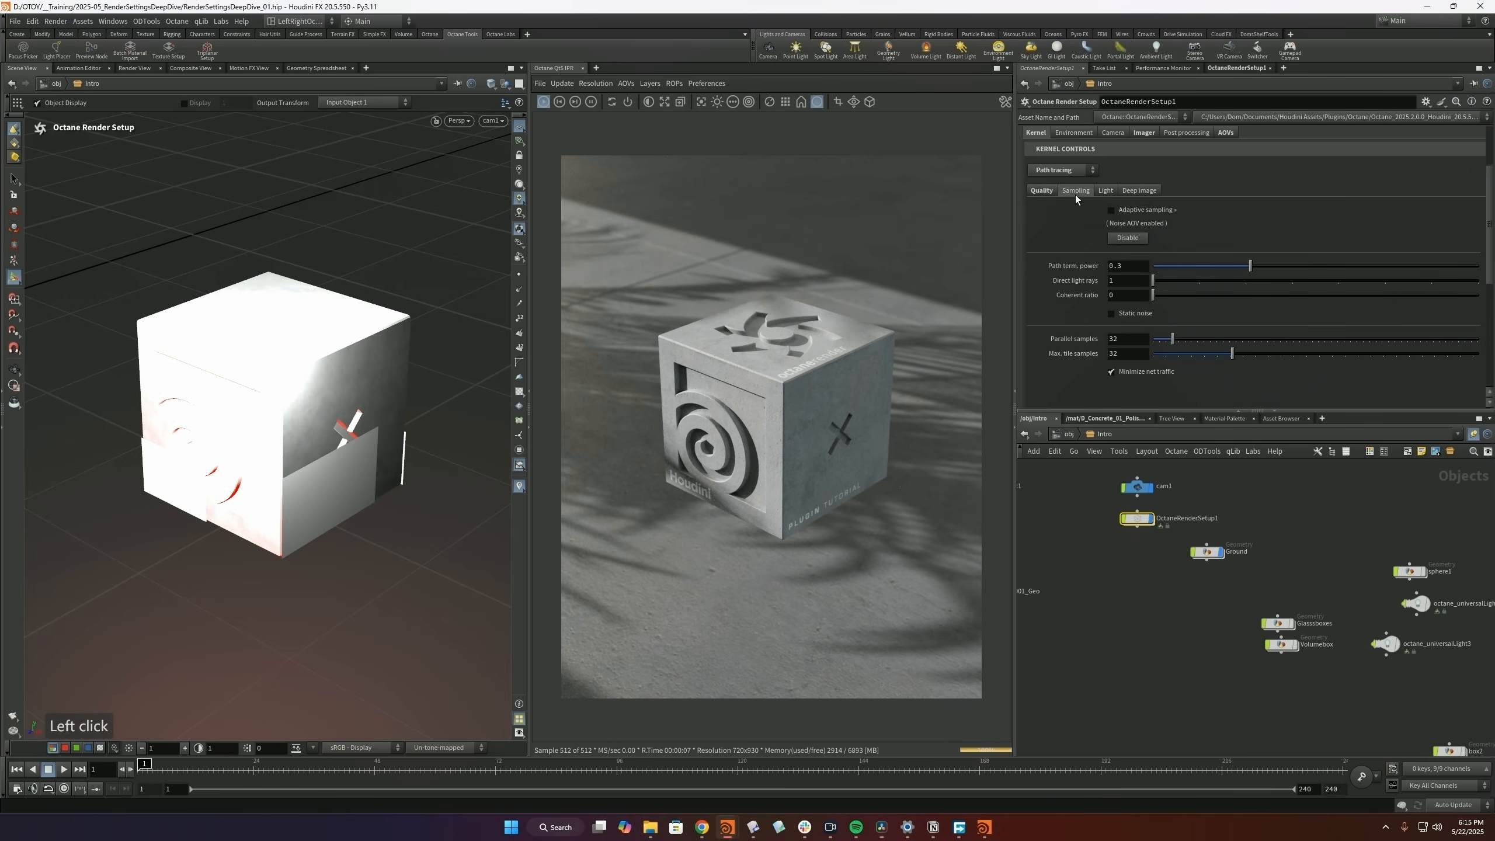
left_click(1111, 210)
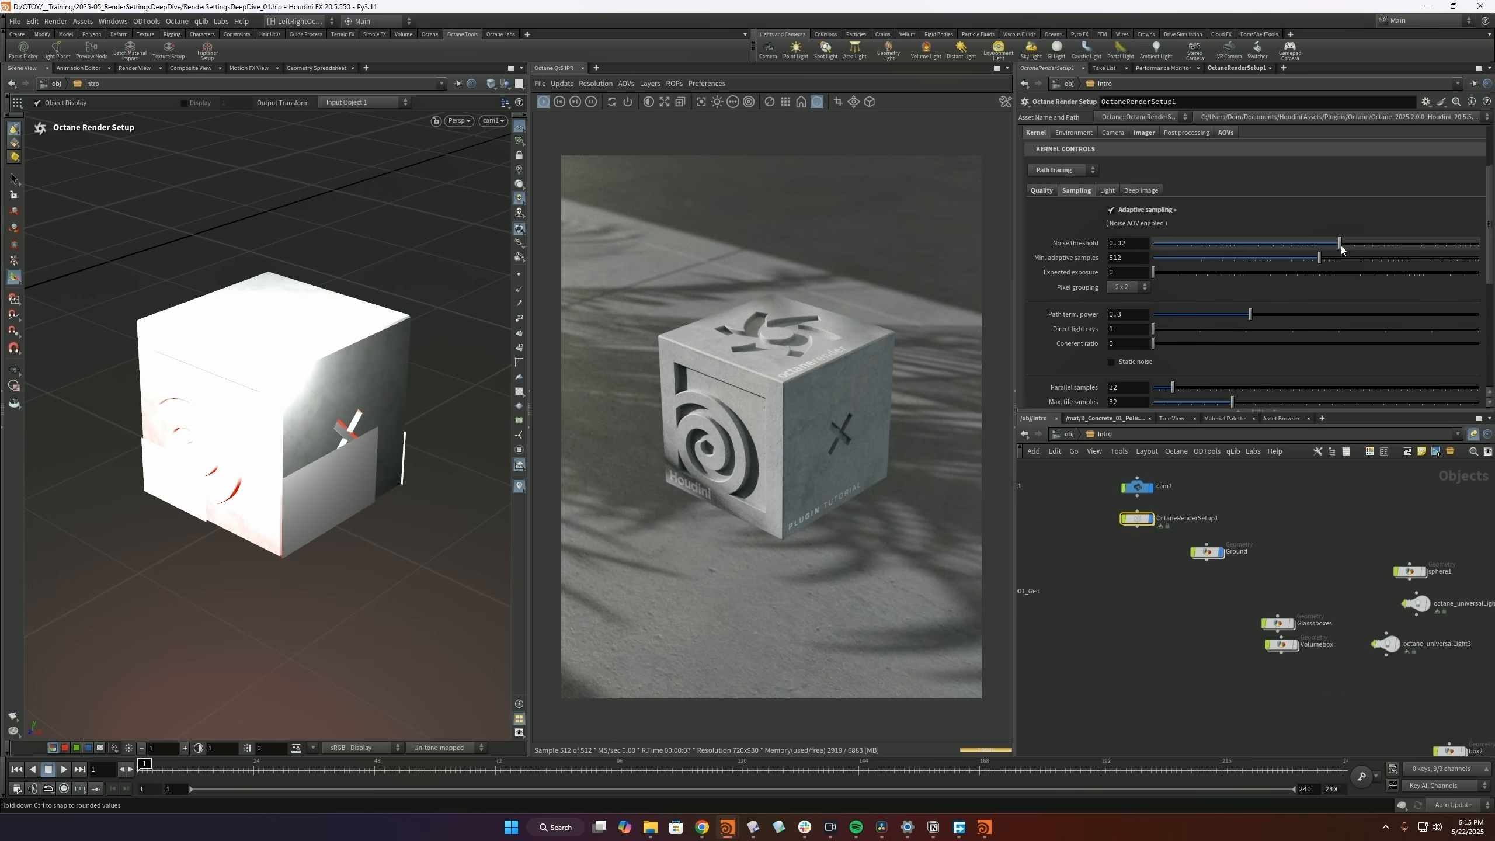
left_click_drag(1345, 246, 1382, 246)
left_click(575, 103)
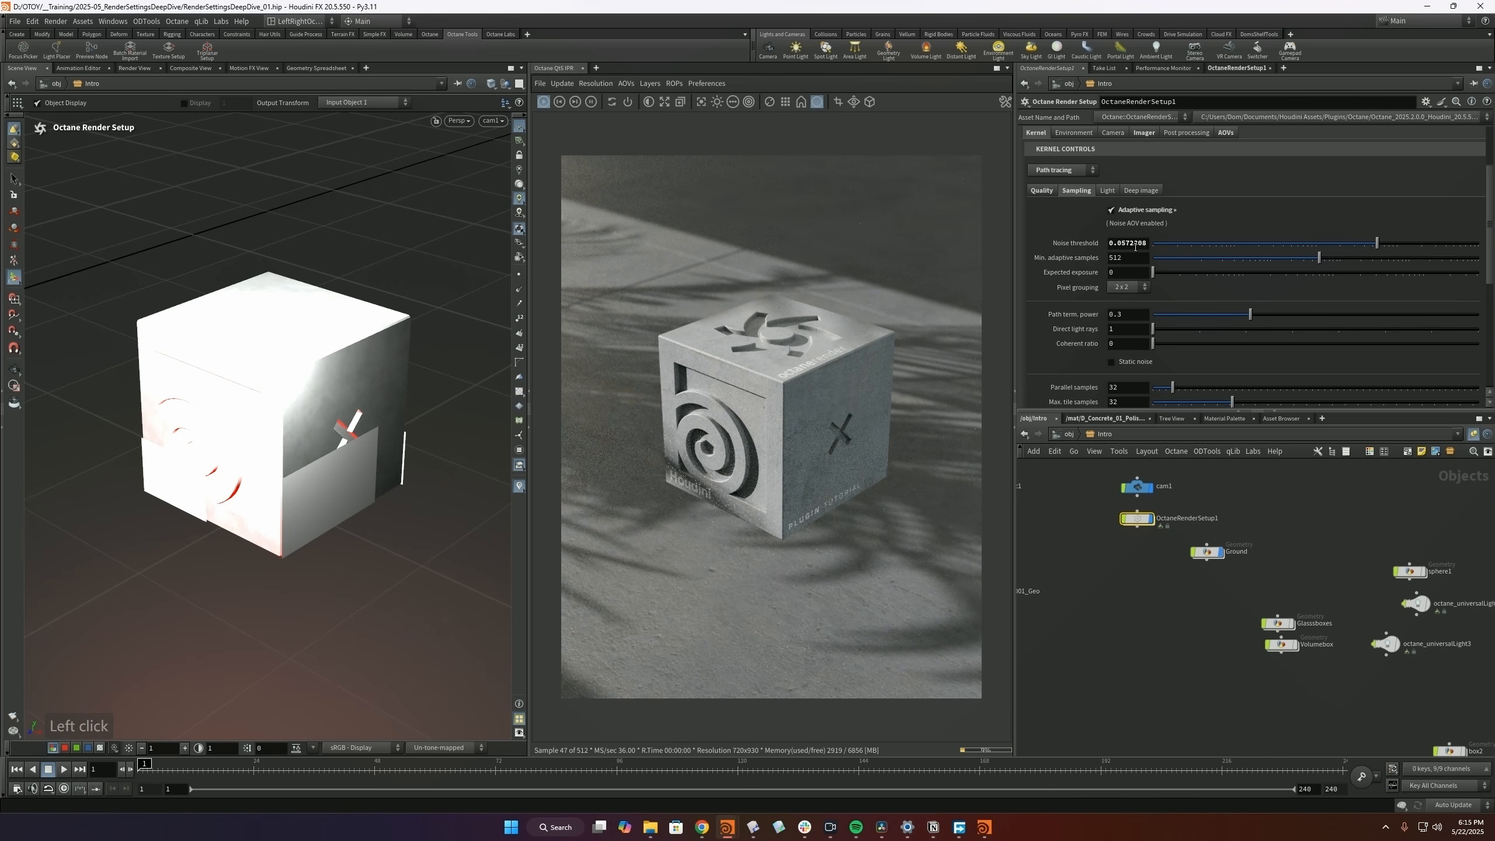
key("ctrl+s")
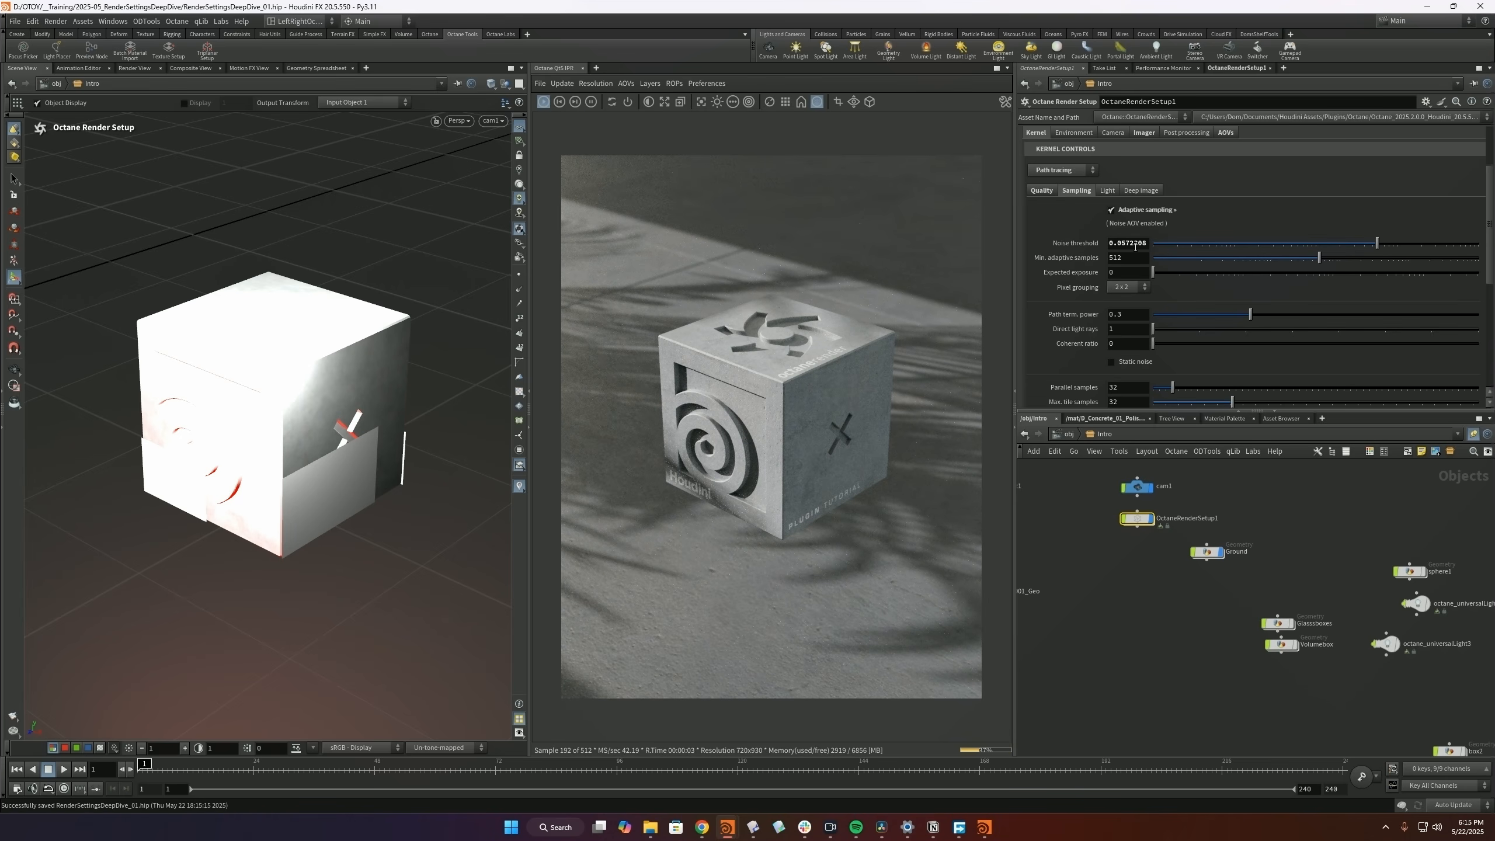
- Return the noise threshold to 0.02, set the min. adaptive samples to 48 and restart the render
key("Return")
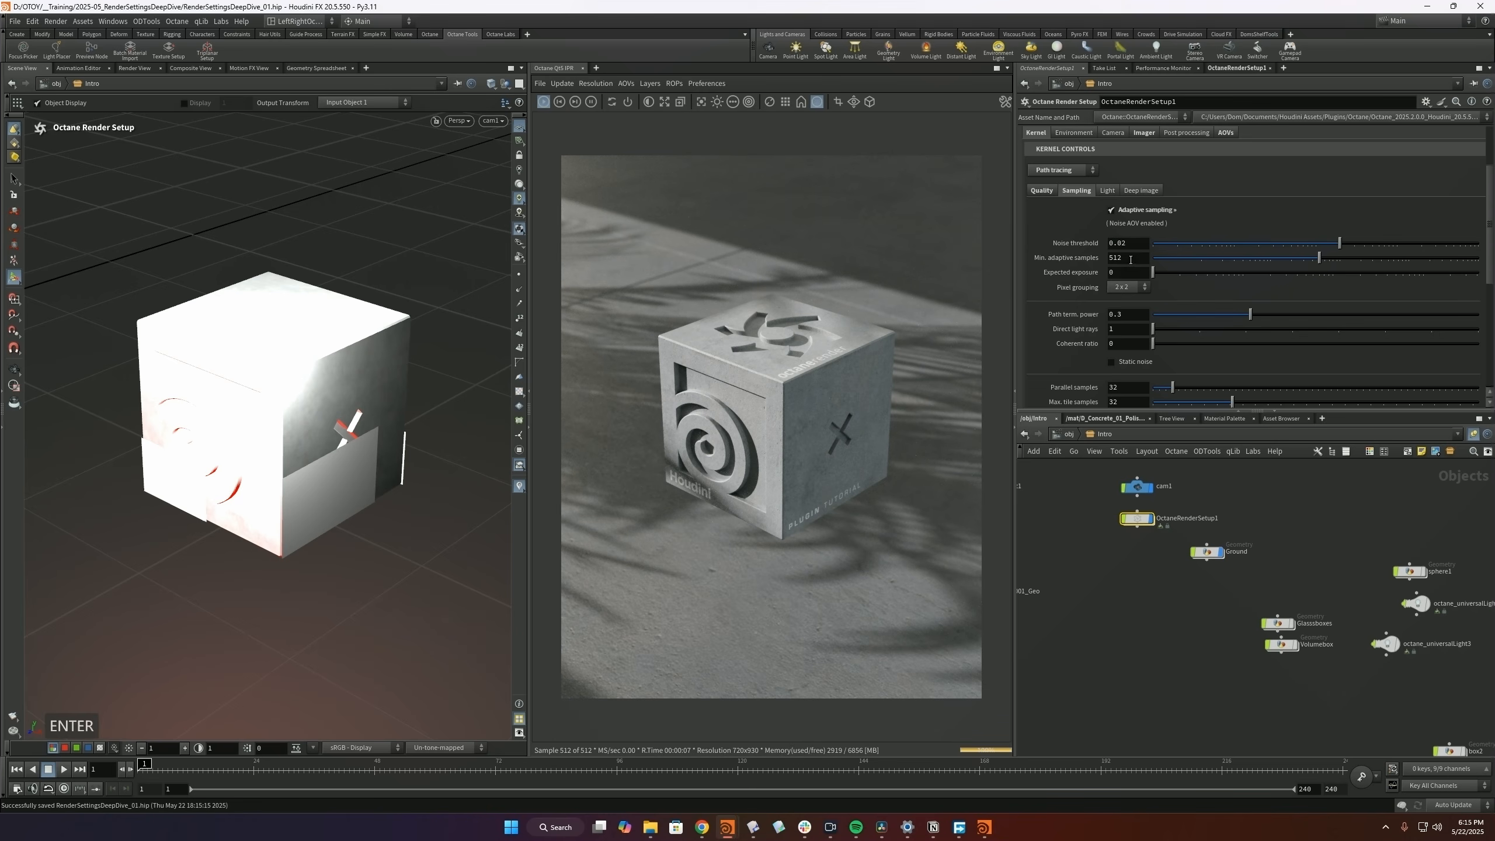
left_click(1133, 260)
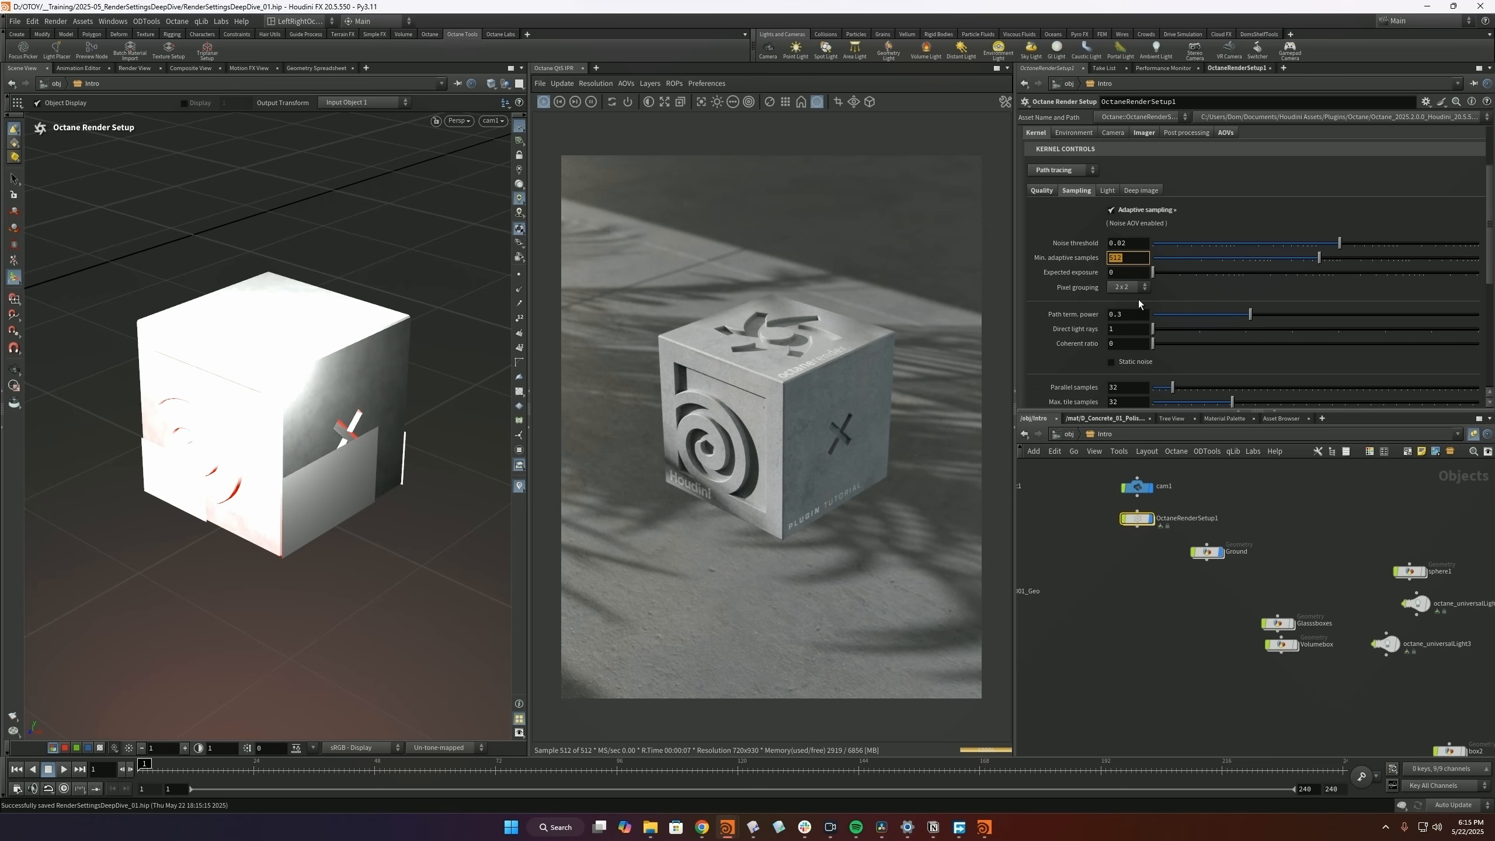
type("48")
key("Return")
left_click(575, 101)
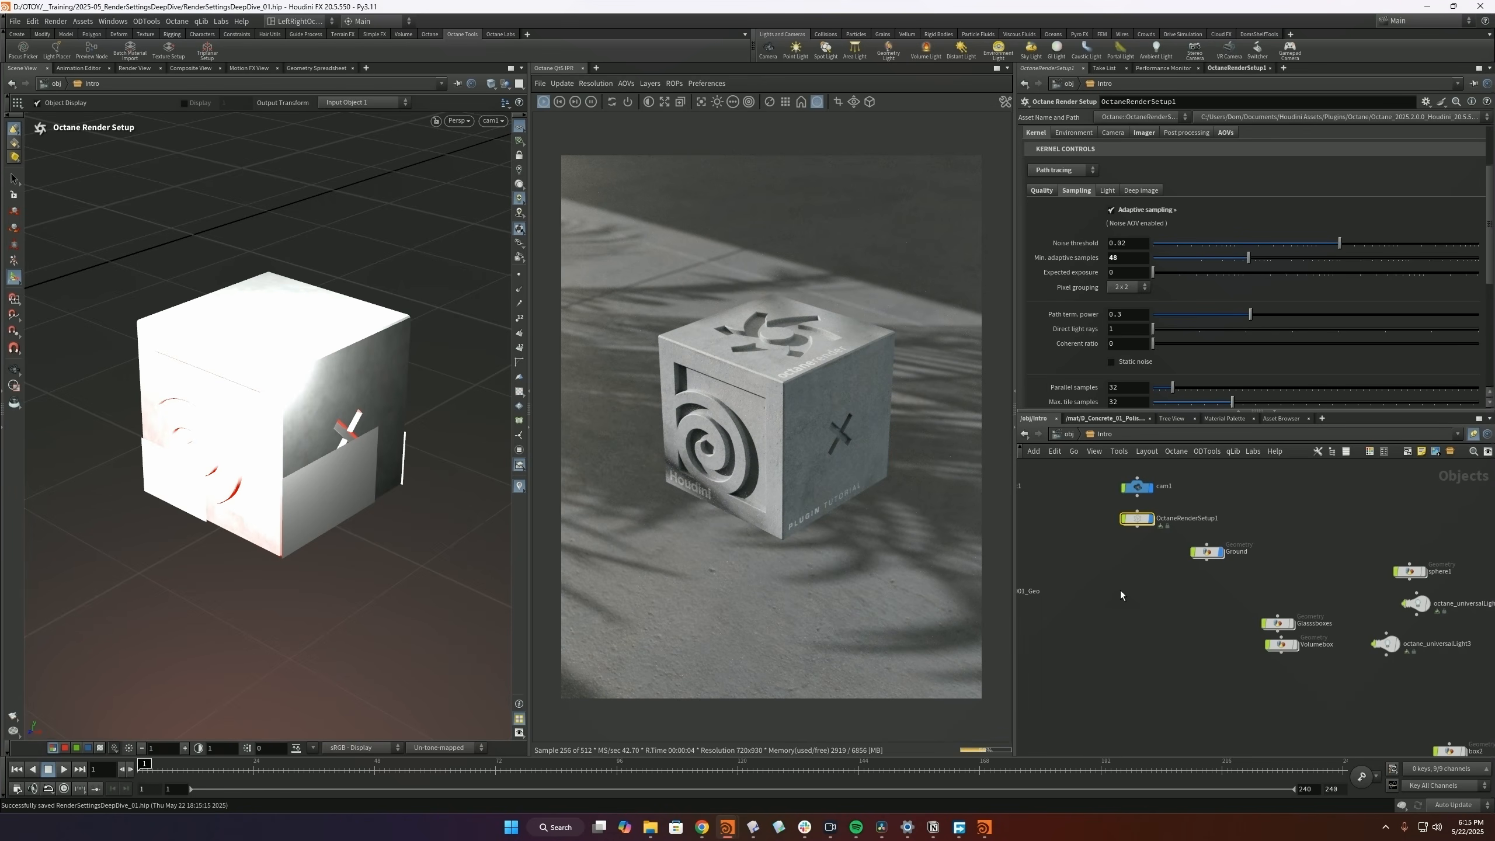
- Compare noise thresholds of 0.1 and 0.5, and set the threshold back to 0.02
left_click(1127, 242)
type("0.1")
key("Return")
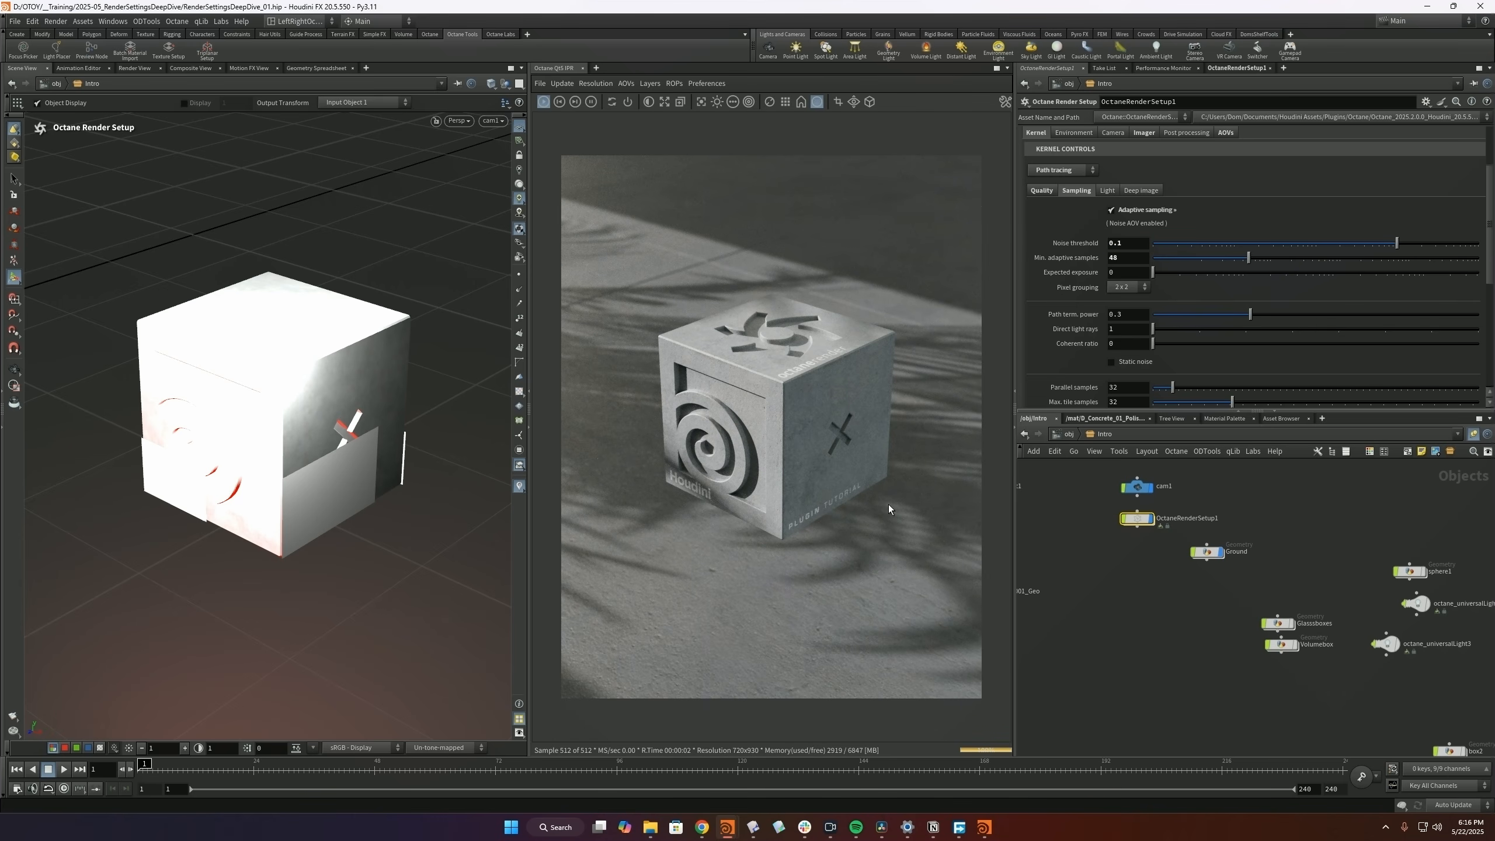
left_click(1127, 242)
type("0.5")
key("Return")
left_click(875, 341)
left_click(1127, 243)
type("0.02")
key("Return")
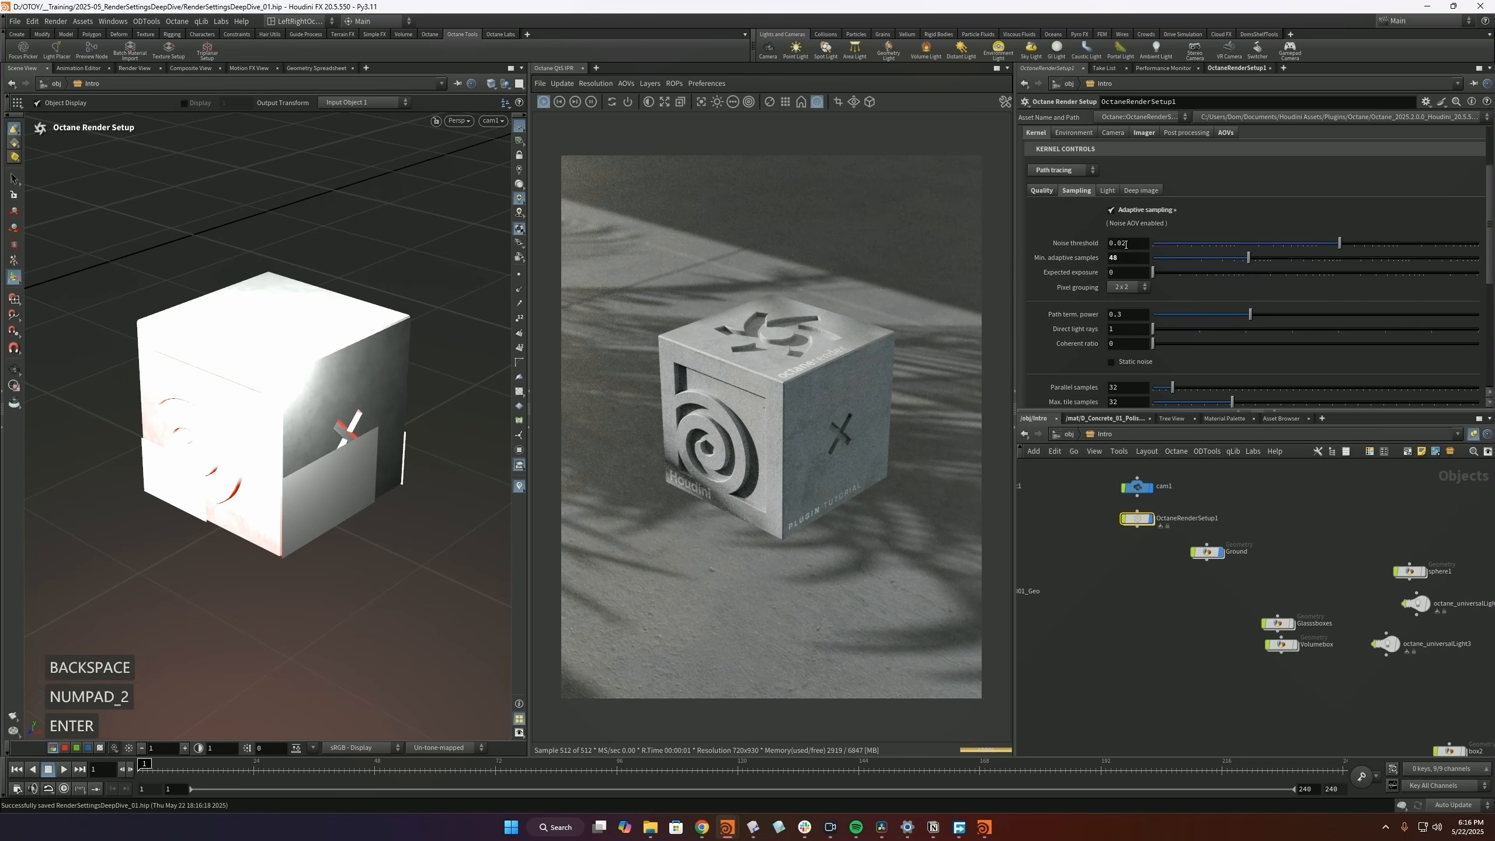
- Render with pixel grouping set to None, and switch the grouping back to 2 x 2
left_click(1133, 287)
left_click(1129, 298)
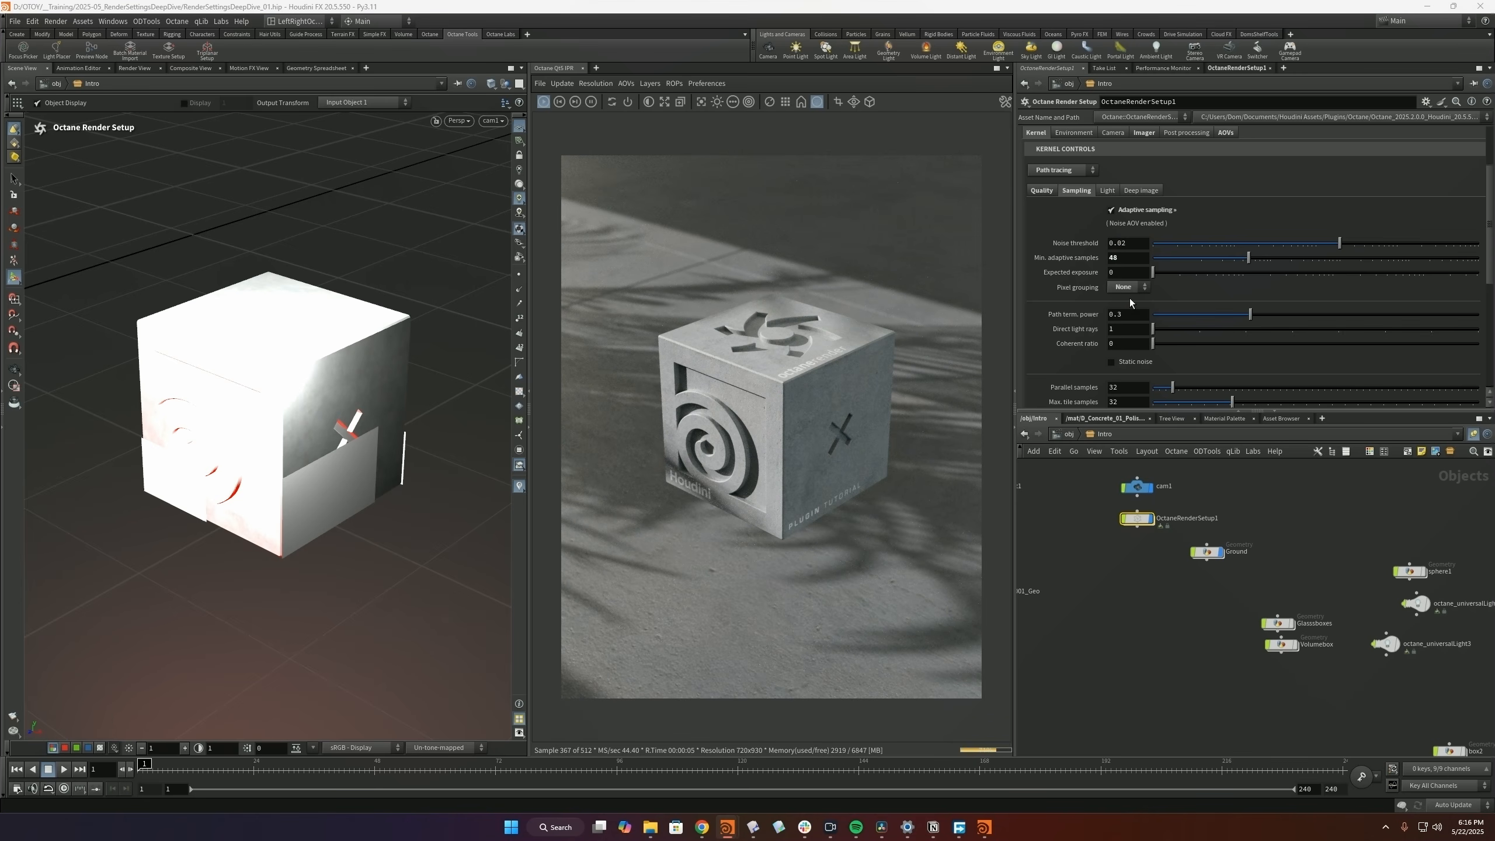
left_click(1128, 288)
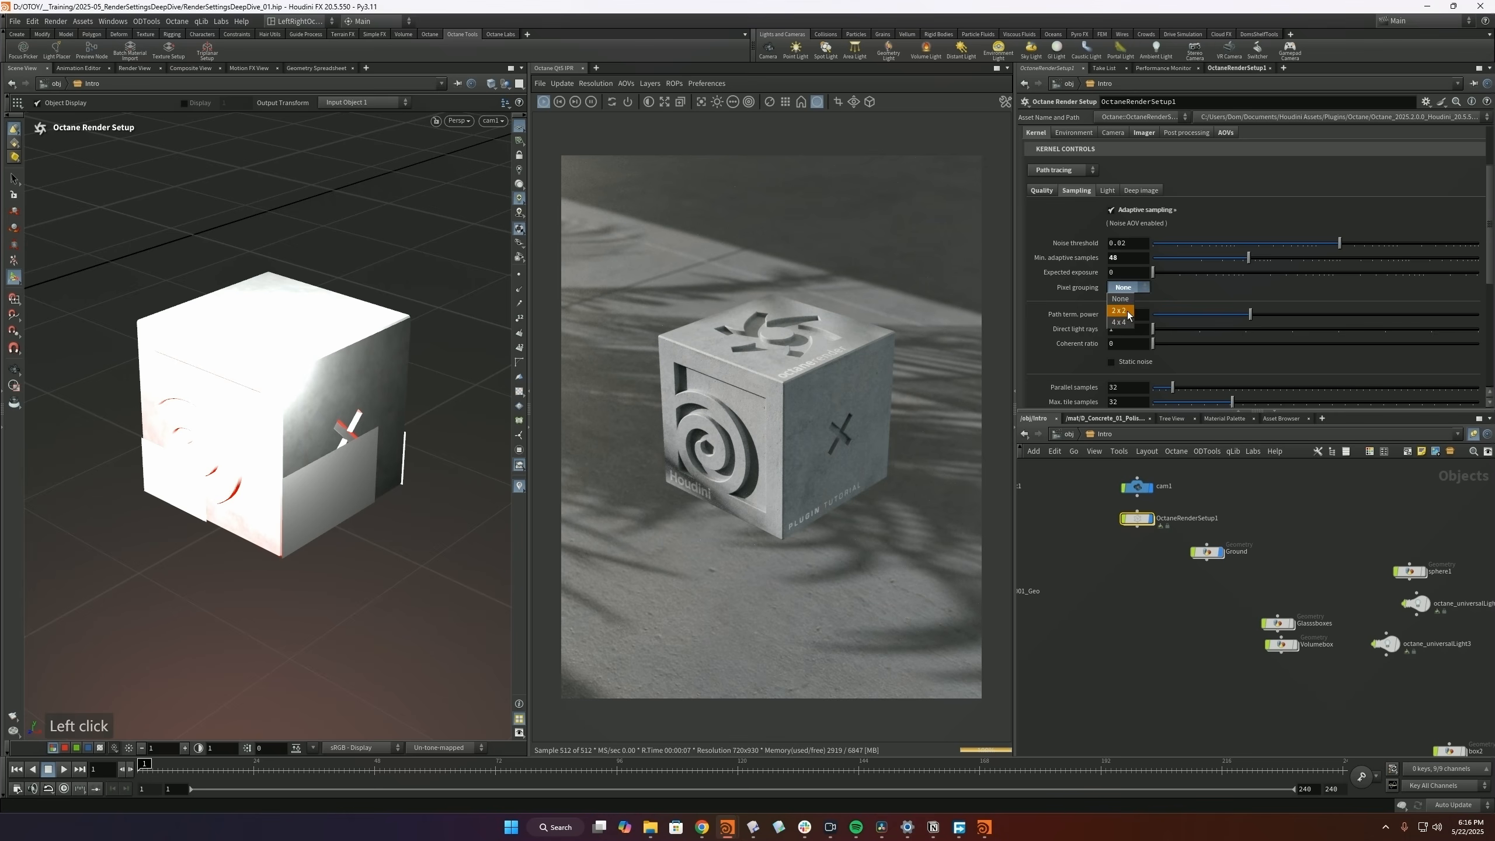
left_click(1126, 312)
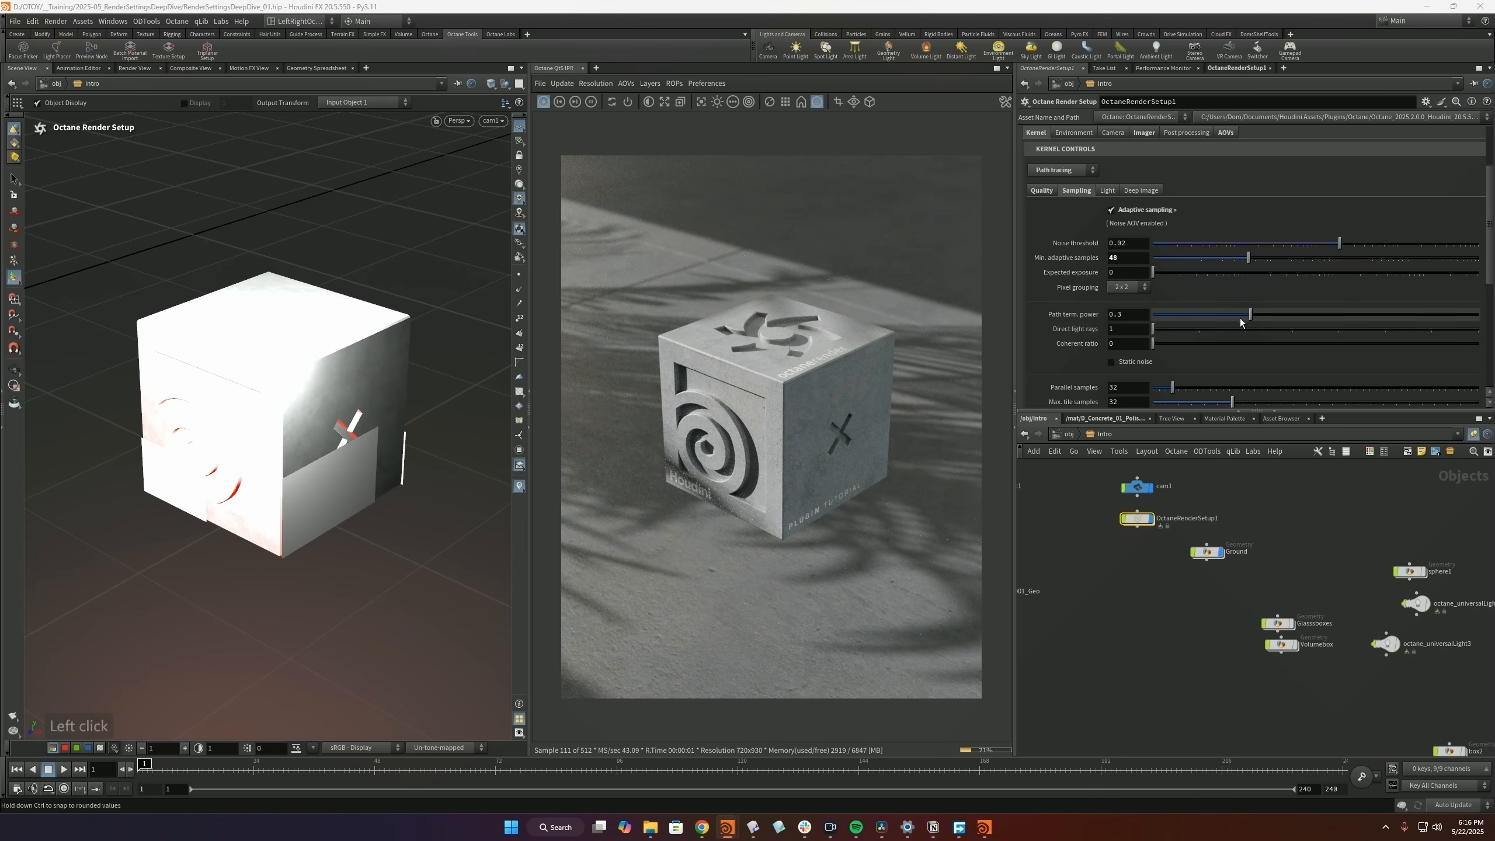
- Try the maximum path termination power, and test coherent ratios of about 0.8 and 1
left_click_drag(1256, 321, 1479, 318)
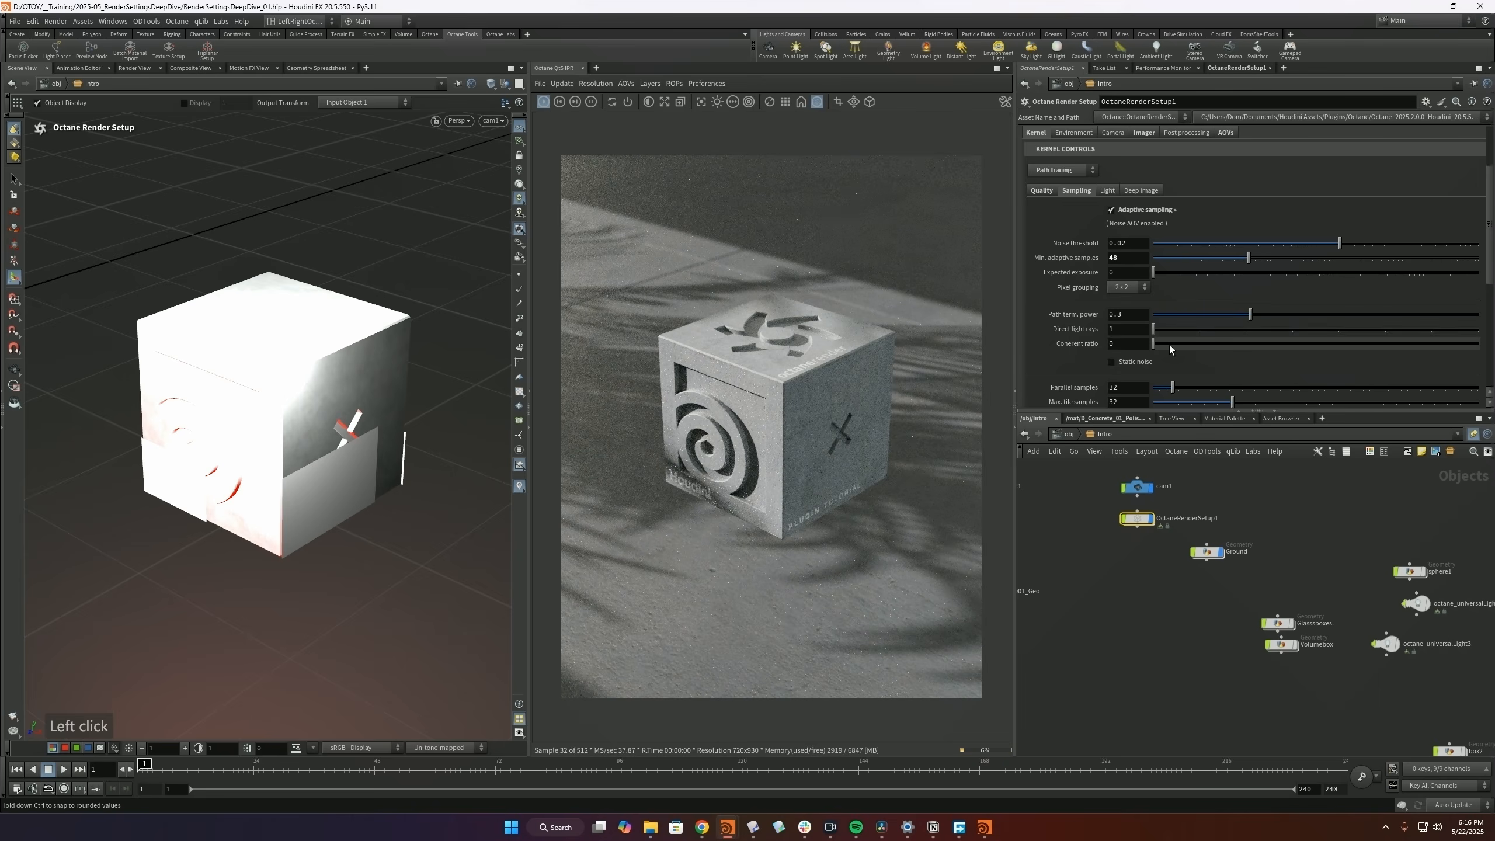
left_click_drag(1169, 345, 1411, 355)
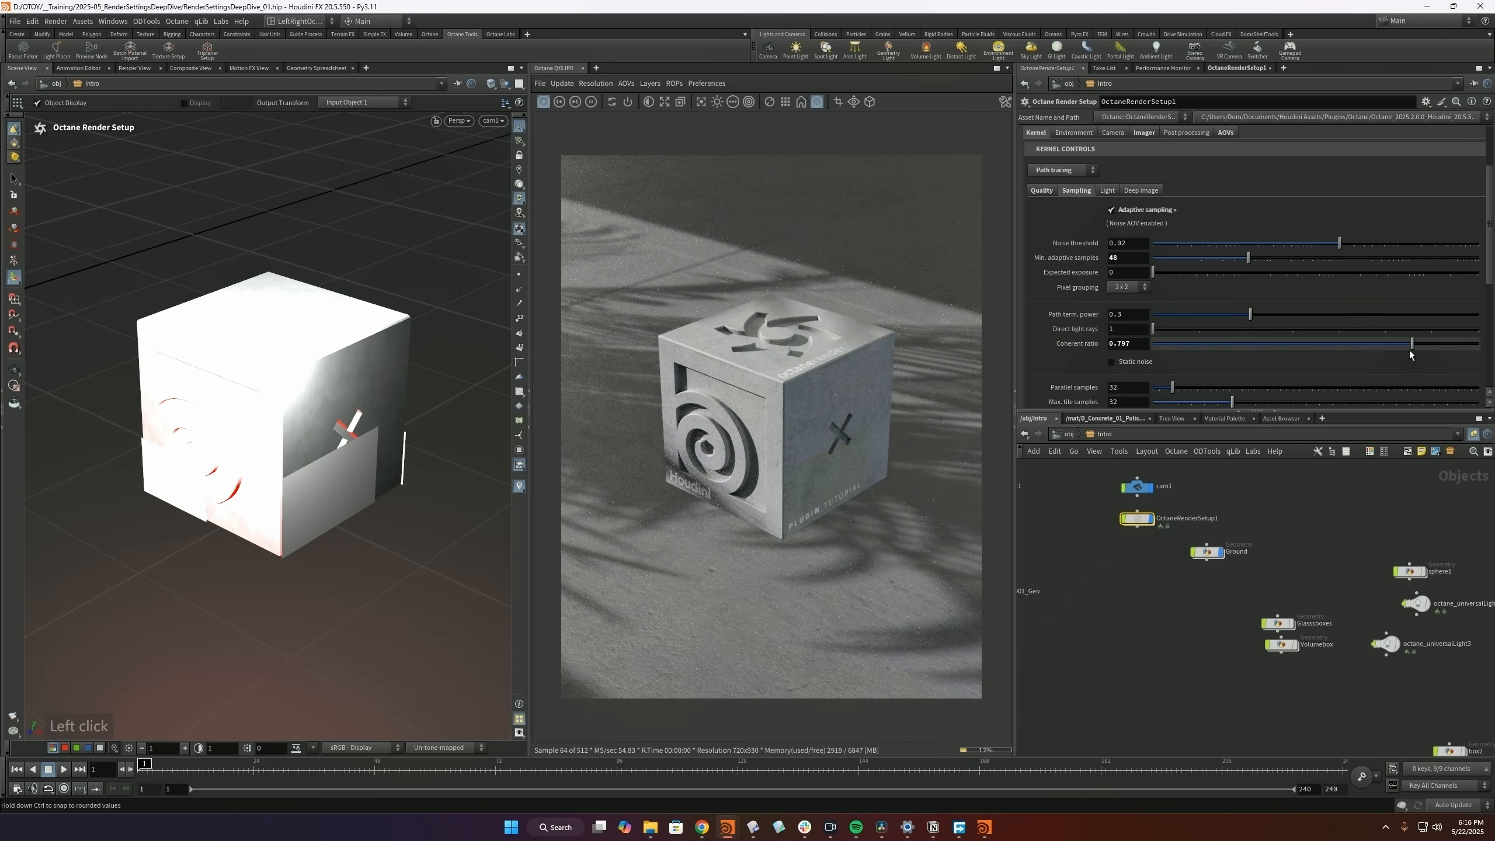
left_click(1246, 343)
left_click(1474, 348)
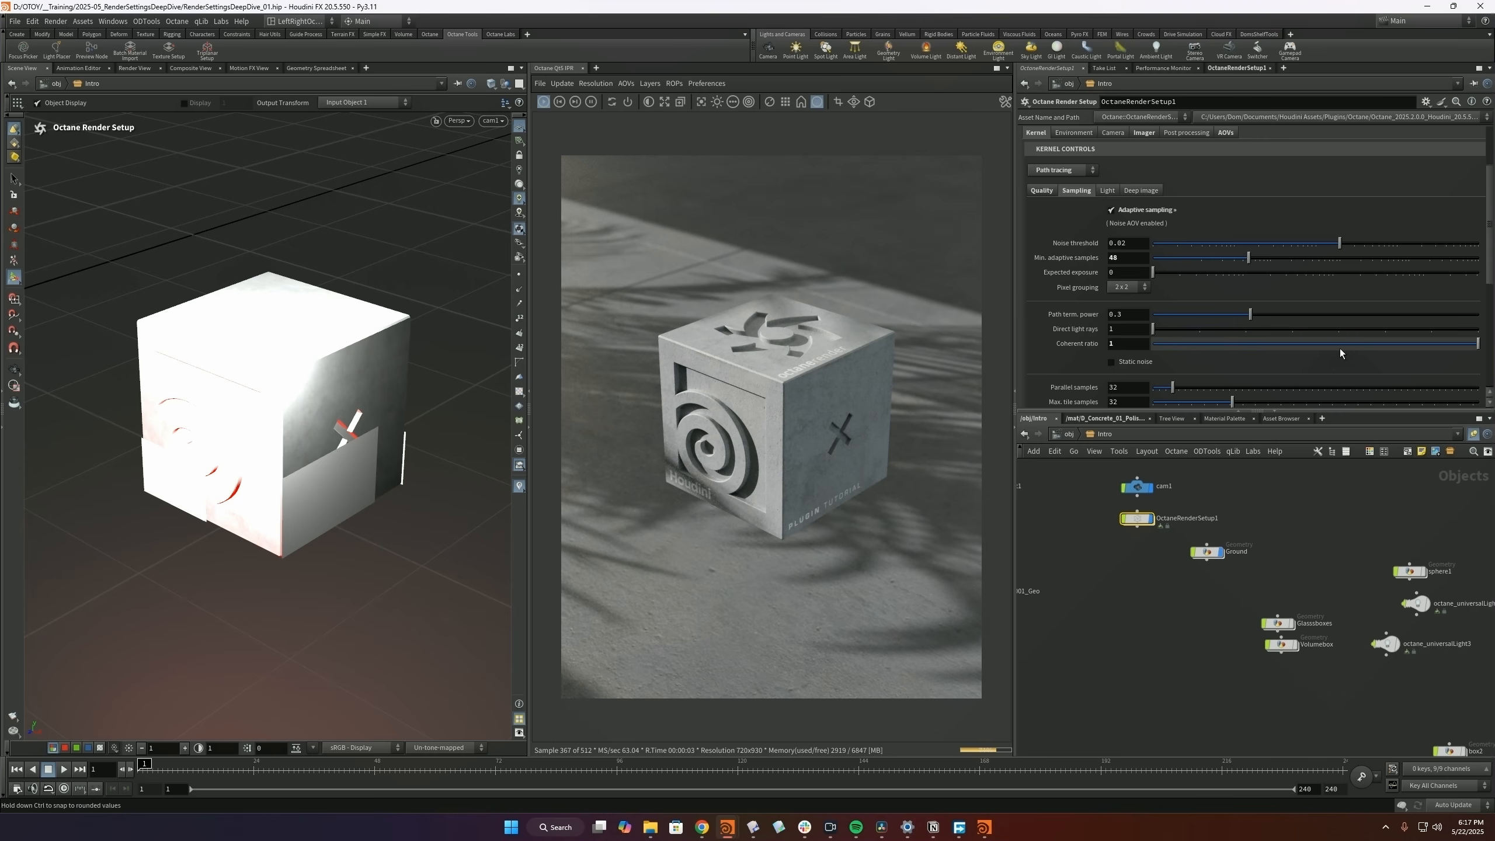
- Toggle the static noise option and set the parallel samples to 32
scroll(1340, 348, "down", 2)
left_click(1116, 332)
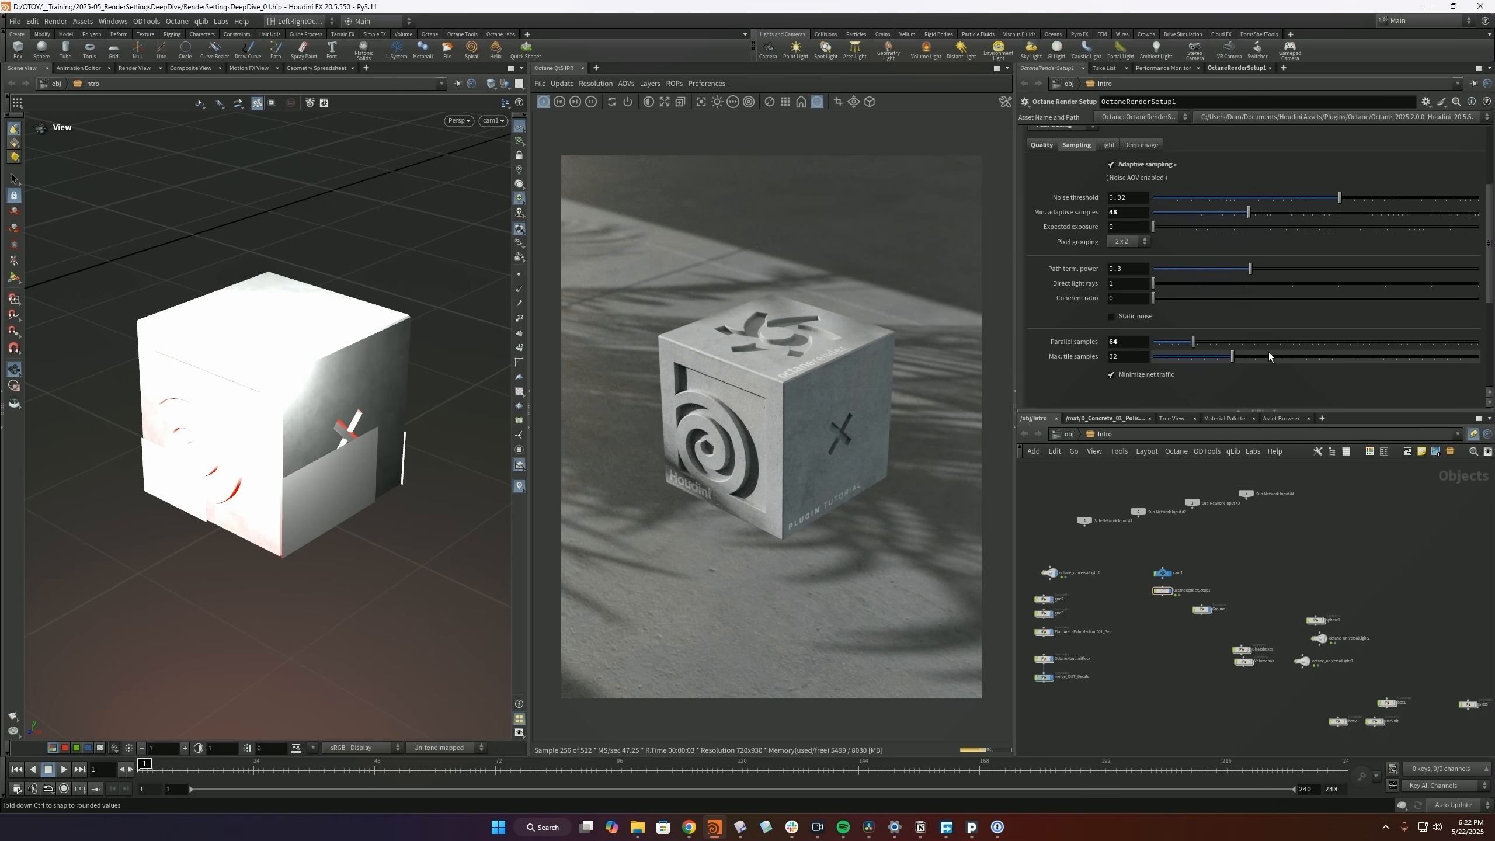
left_click(1118, 342)
type("32")
key("Return")
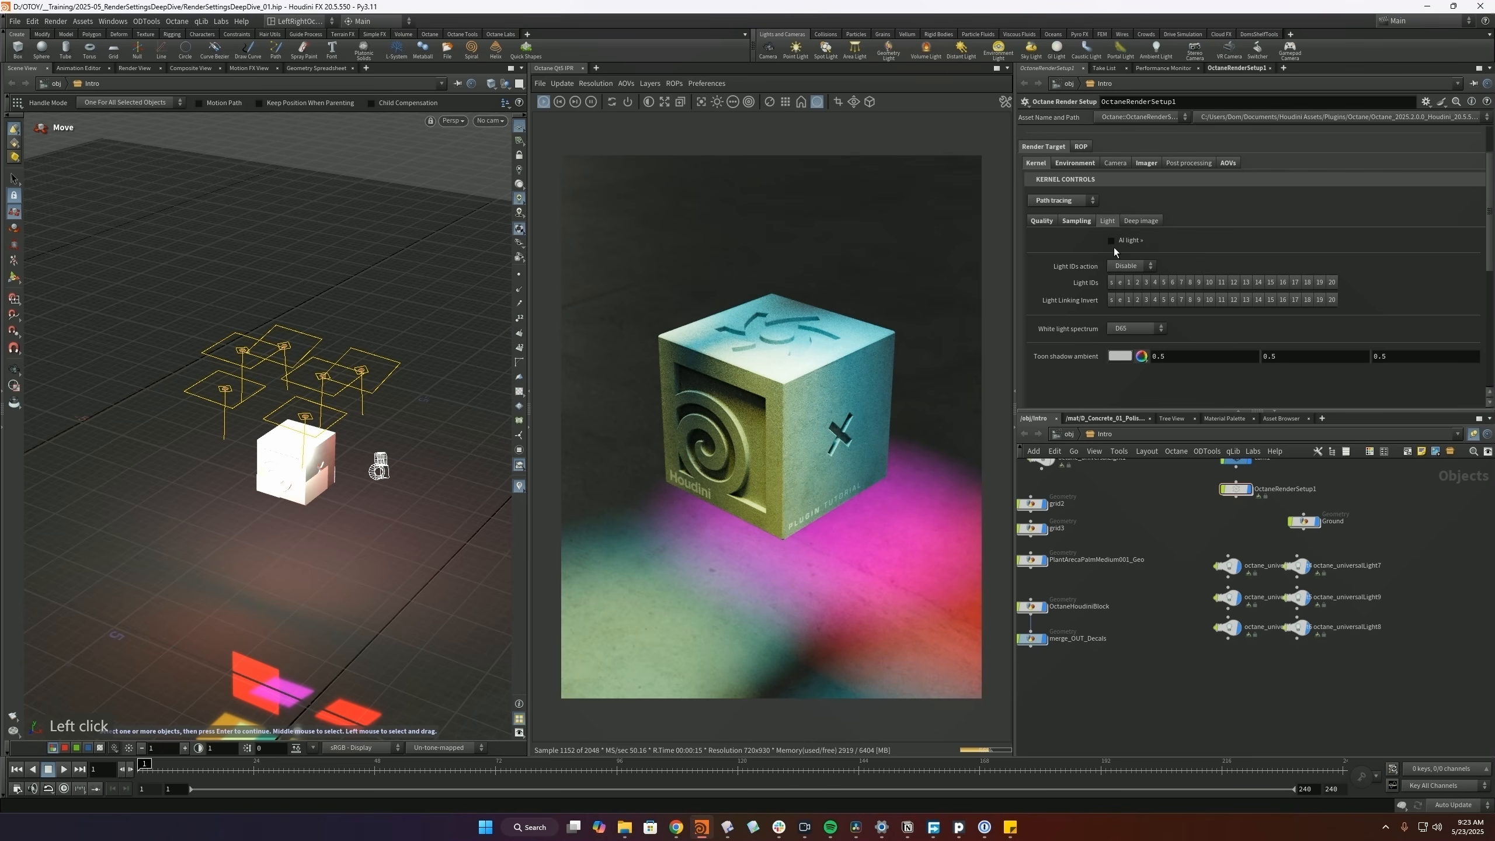
- Enable AI light in the kernel's light settings and select light IDs 1 to 4 for the Disable action
left_click(1111, 241)
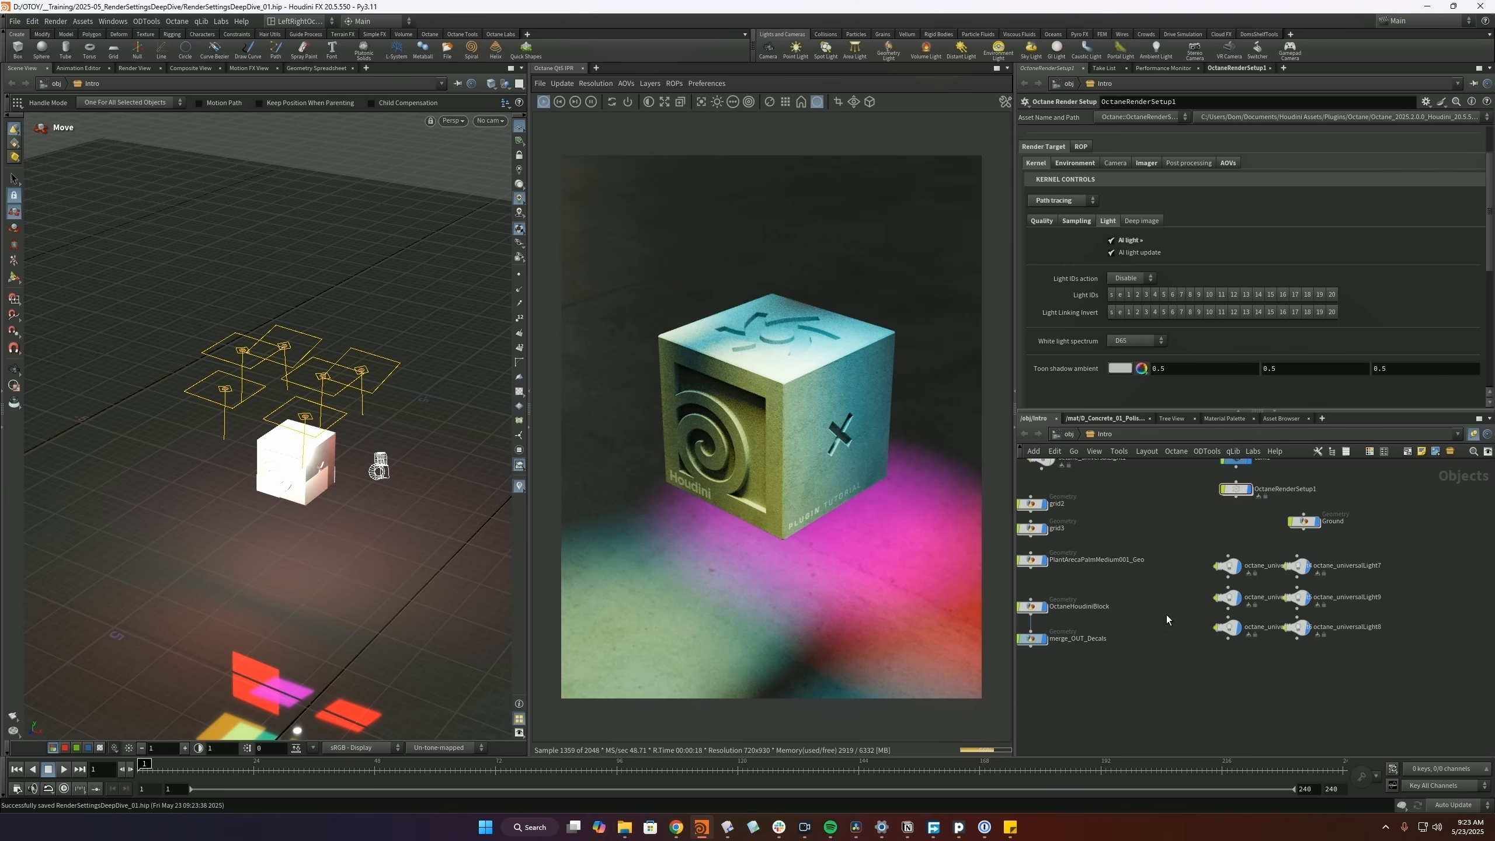
left_click(1128, 296)
left_click(1136, 296)
left_click(1146, 297)
left_click(1154, 297)
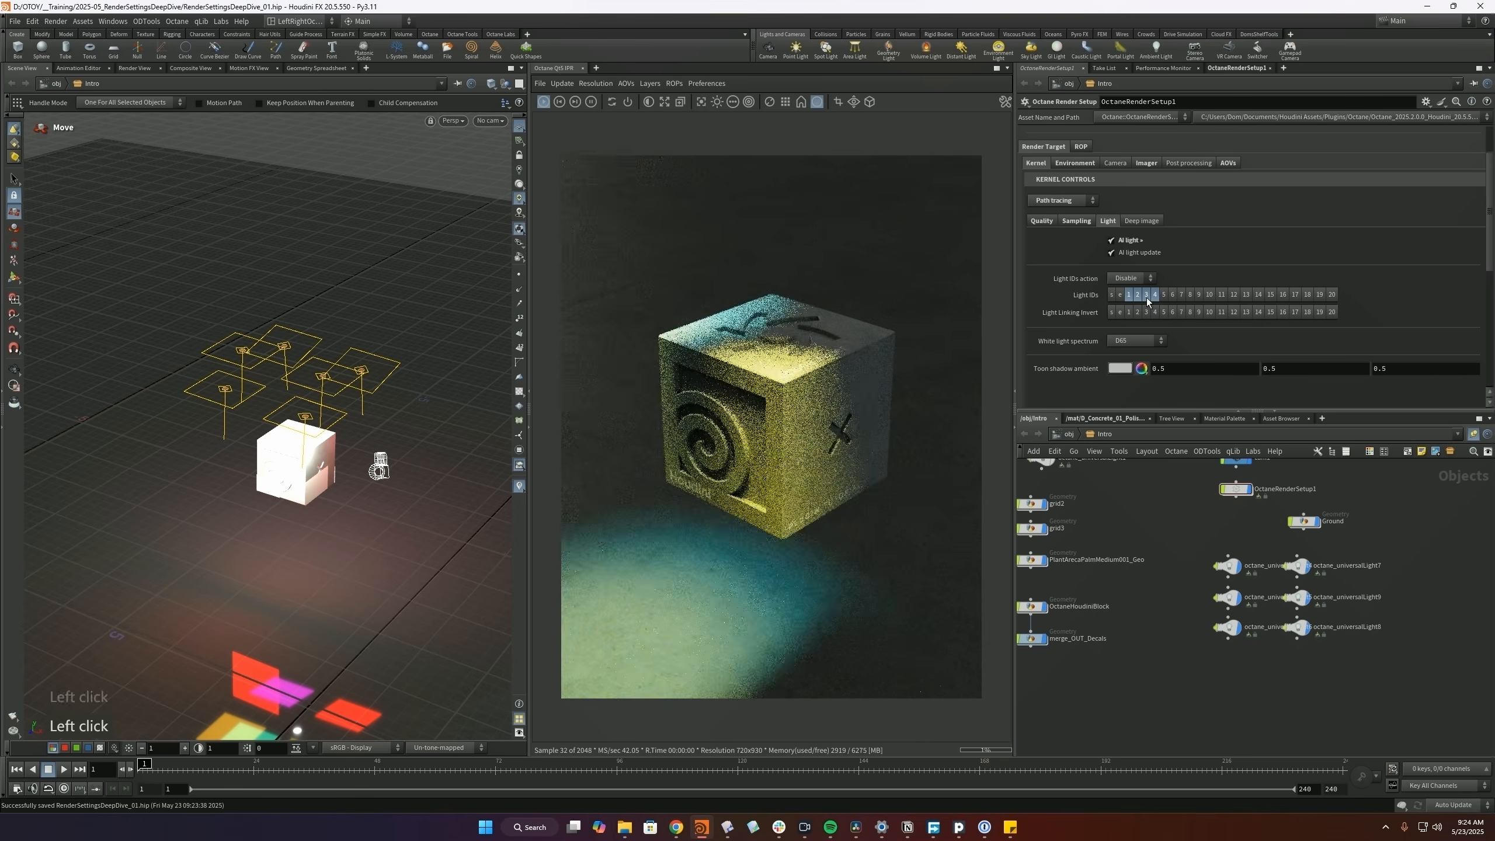
- Clear the selected light IDs and set the Light IDs action to Enable
left_click(1154, 295)
left_click(1146, 296)
left_click(1137, 296)
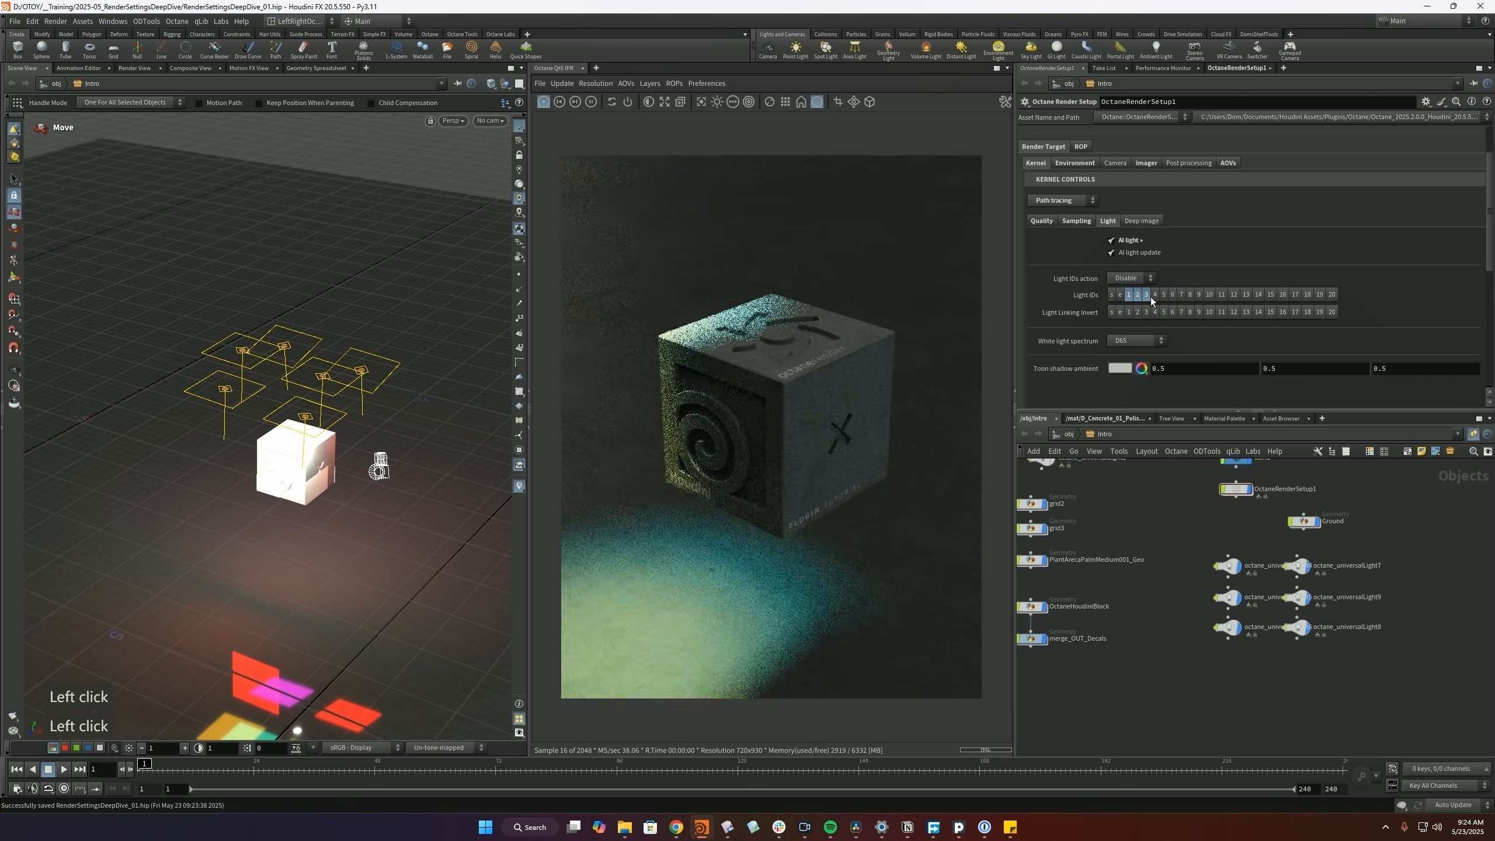
left_click(1128, 278)
left_click(1129, 290)
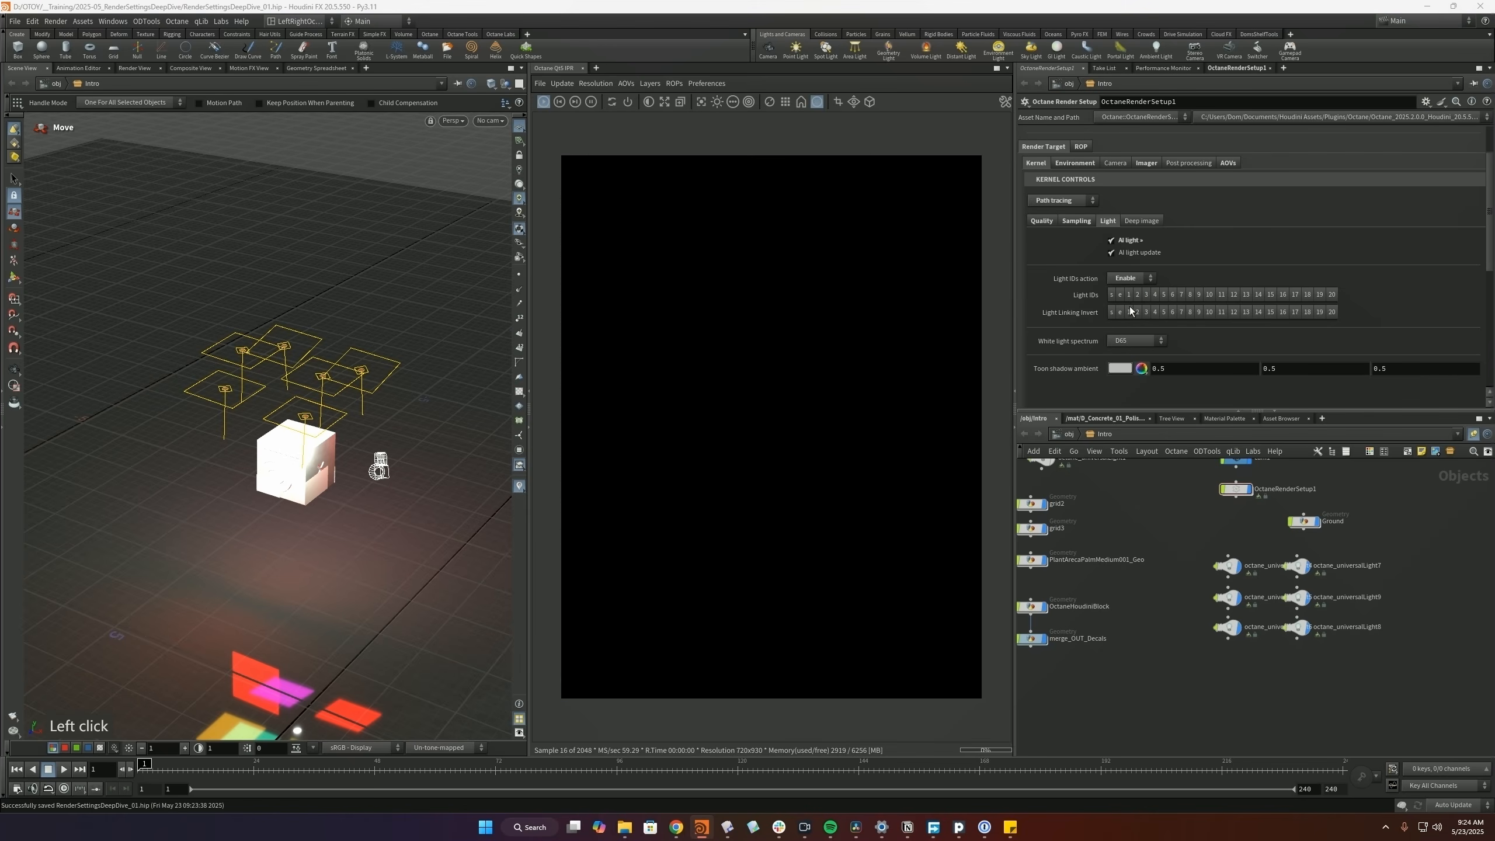
- Select light IDs 1 to 6 for the kernel's Enable light action
left_click(1128, 296)
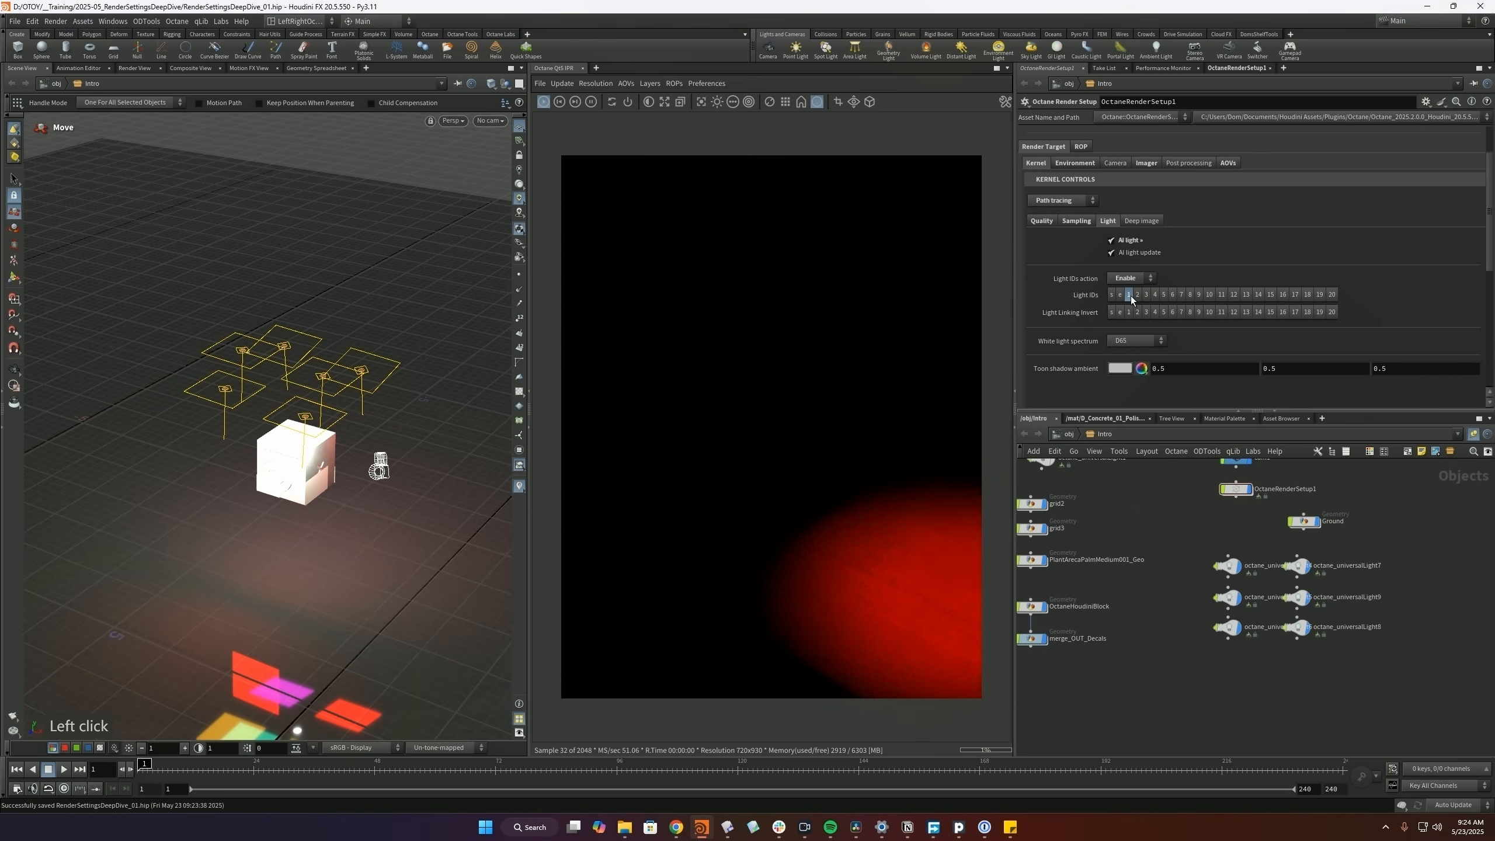
left_click(1137, 296)
left_click(1145, 295)
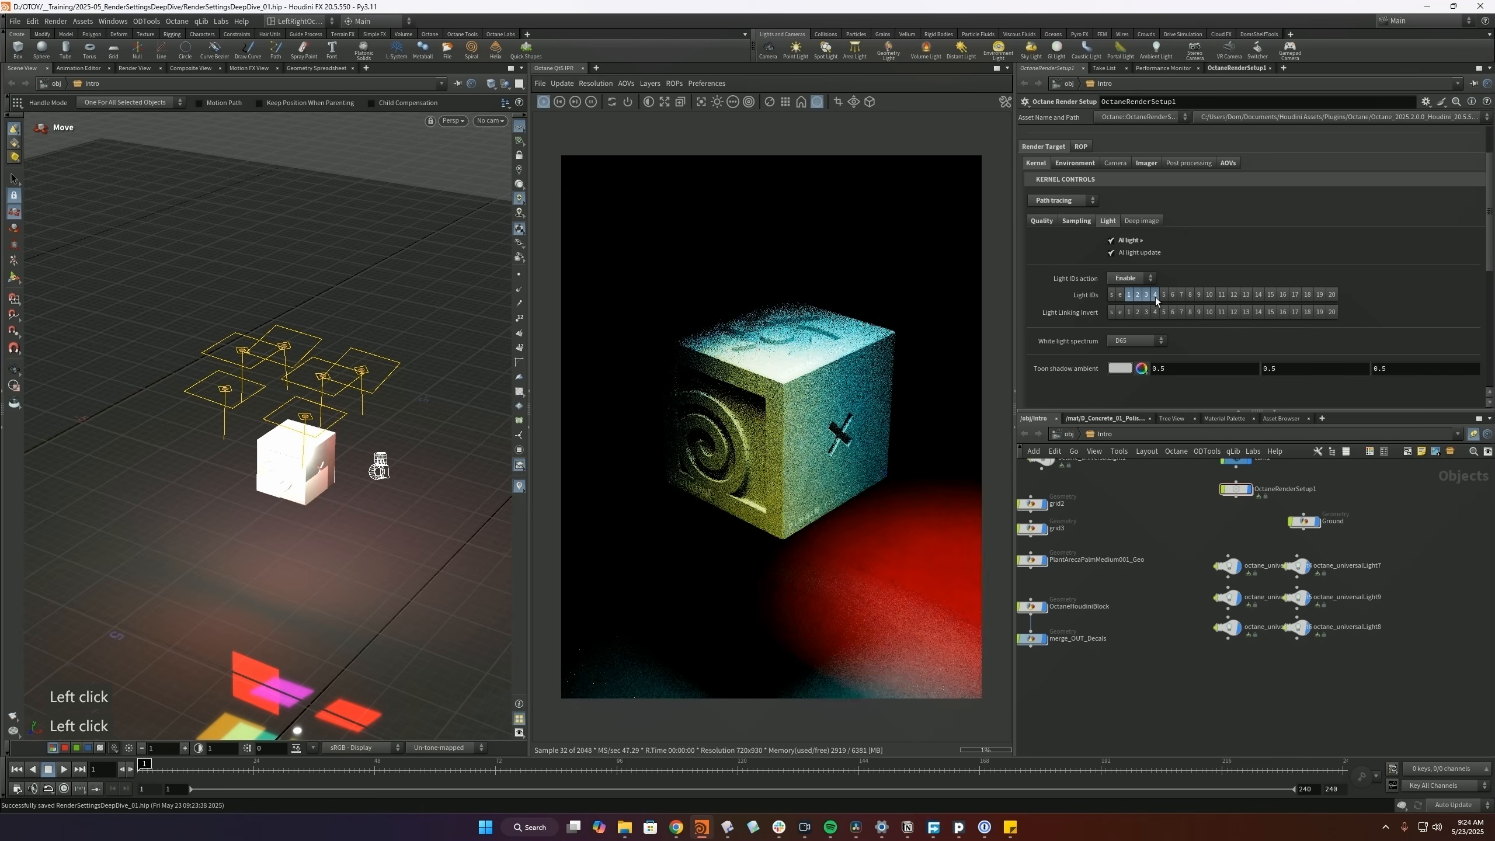
left_click(1155, 296)
left_click(1164, 295)
left_click(1172, 294)
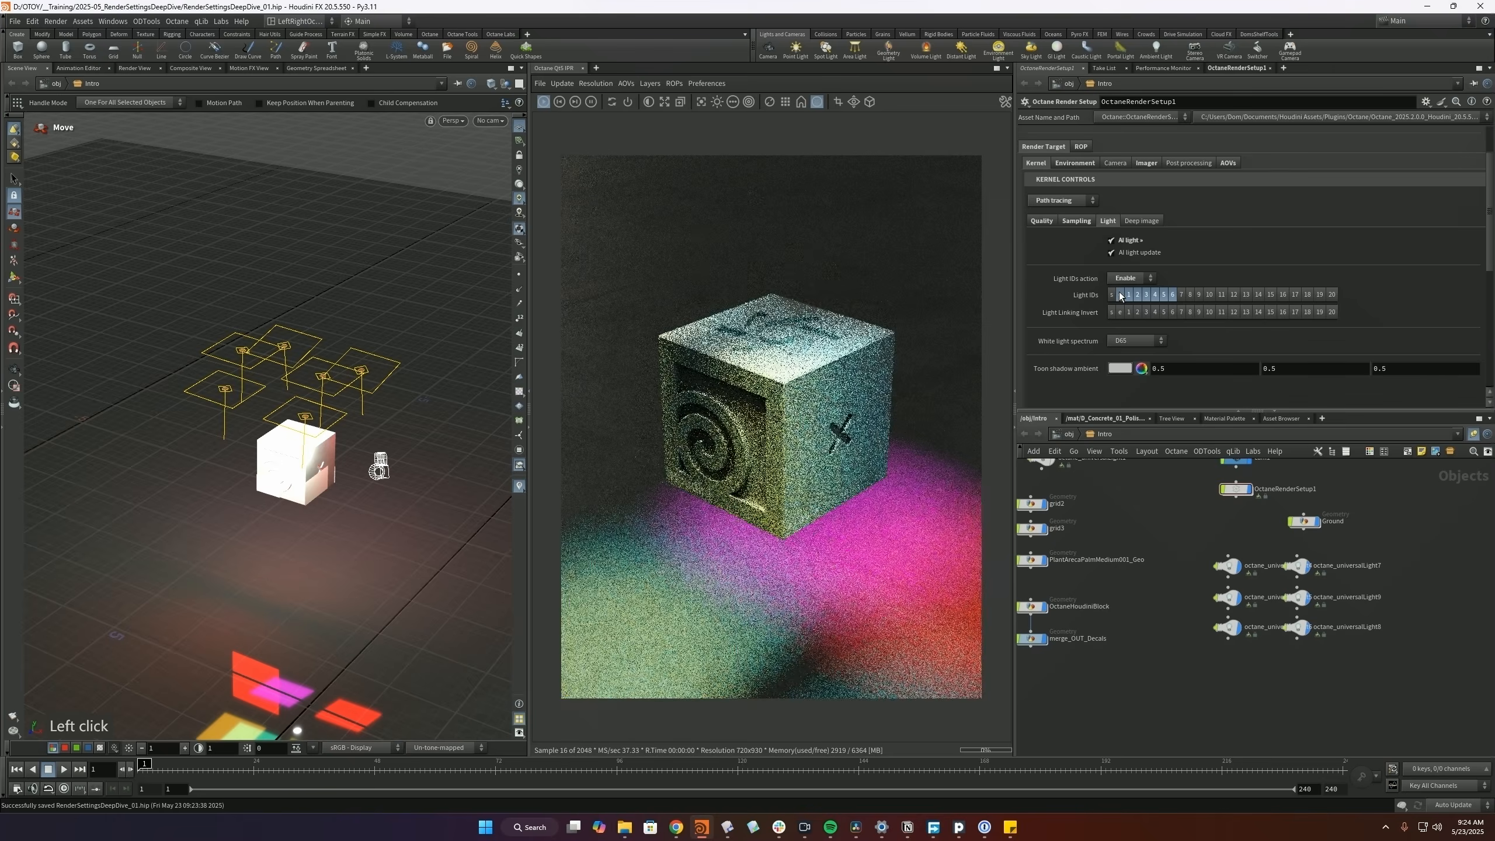
- Exclude light passes 1, 2, 4, 5 and 6 from the Ground object's Octane light pass mask
left_click(1302, 521)
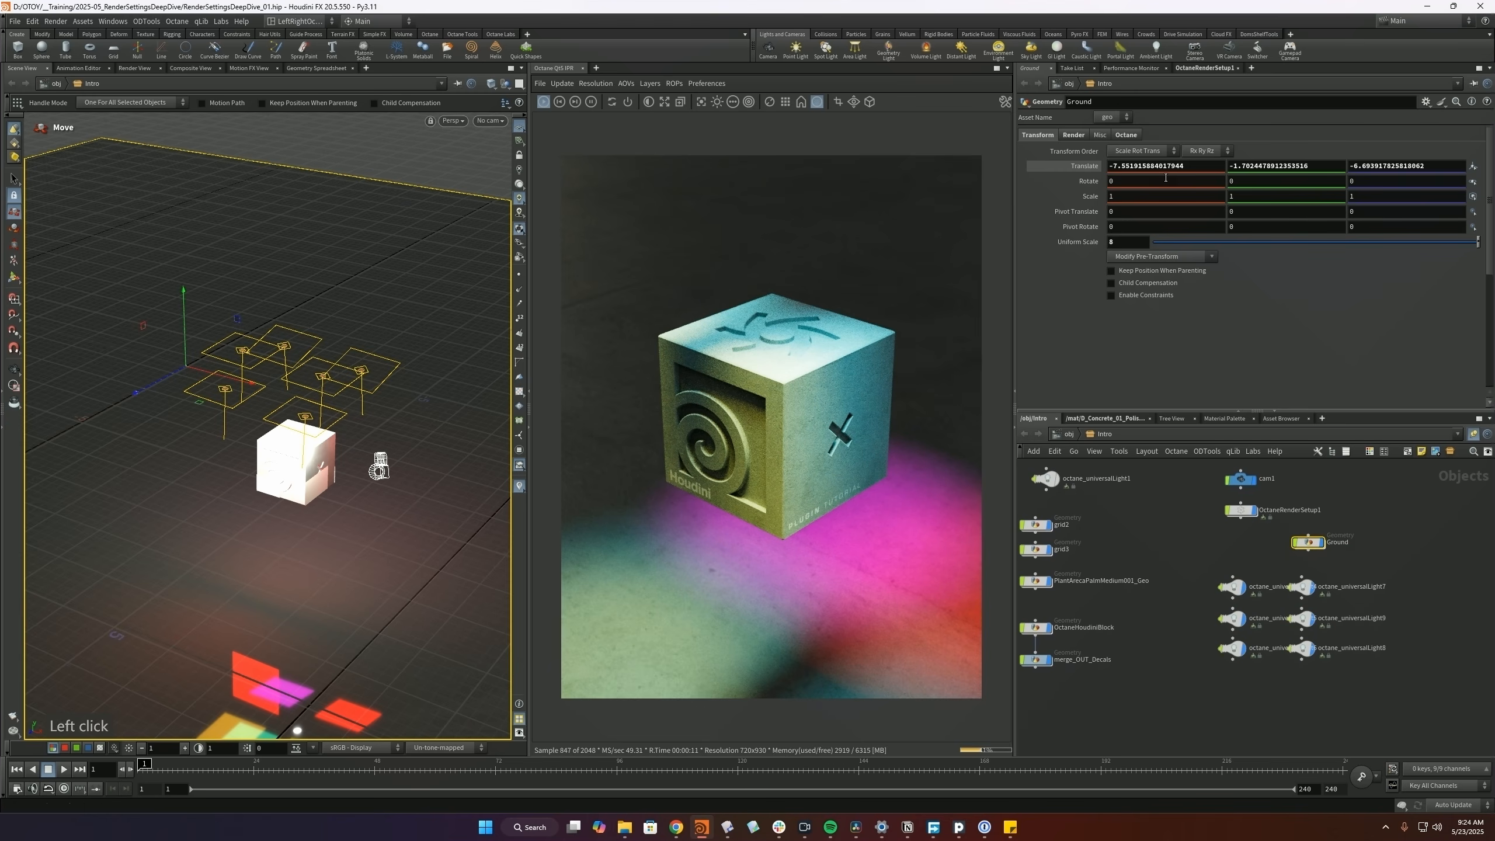
left_click(1130, 135)
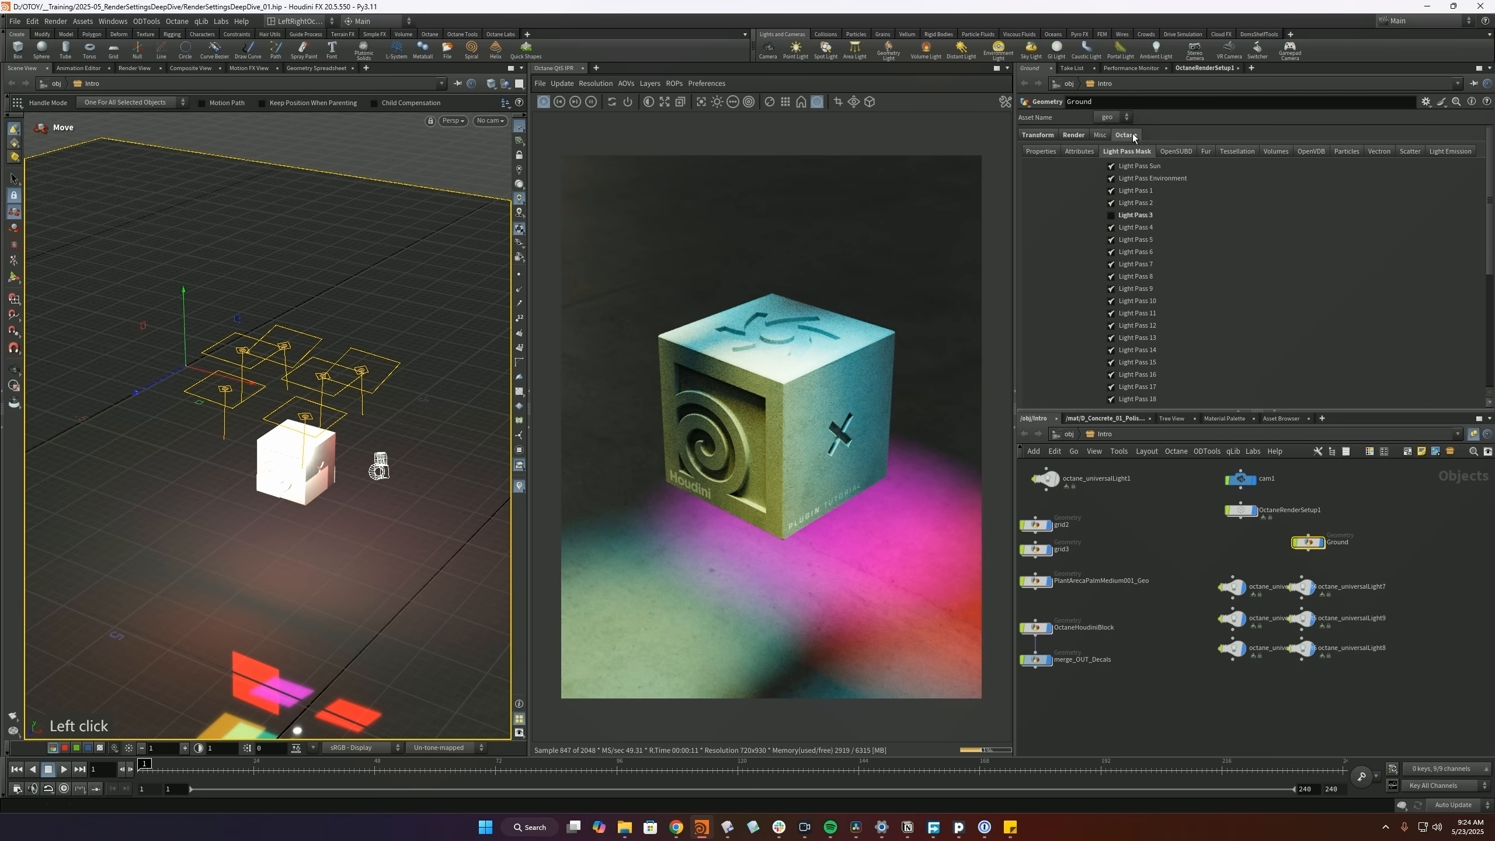
left_click(1111, 190)
left_click(1111, 227)
left_click(1111, 239)
left_click(1111, 252)
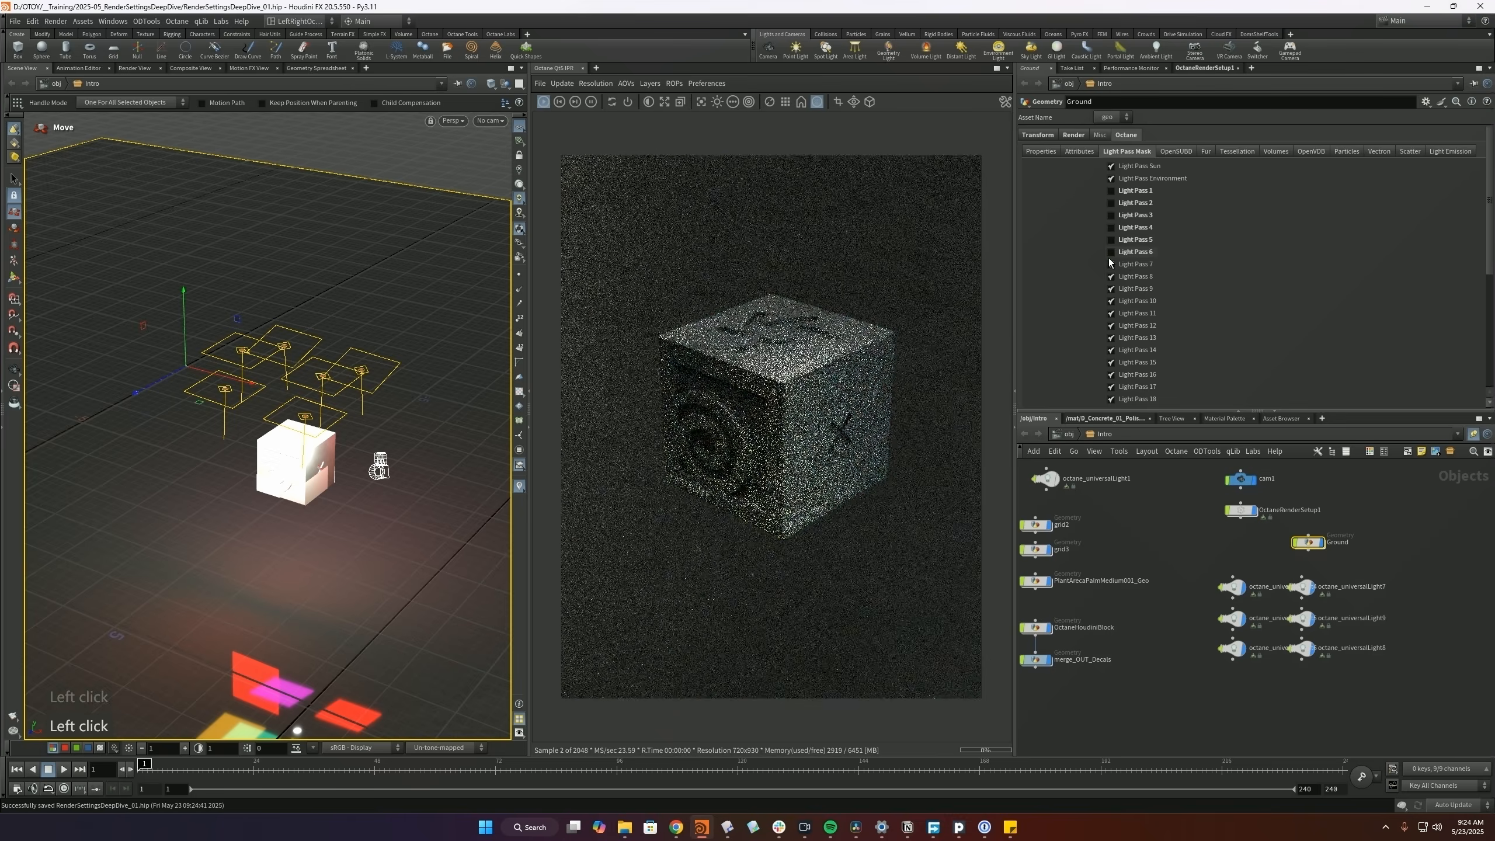
- Invert light linking for light IDs 1 to 6 in OctaneRenderSetup1's kernel settings
left_click(1238, 512)
left_click(1128, 312)
left_click(1136, 312)
left_click(1145, 312)
left_click(1154, 311)
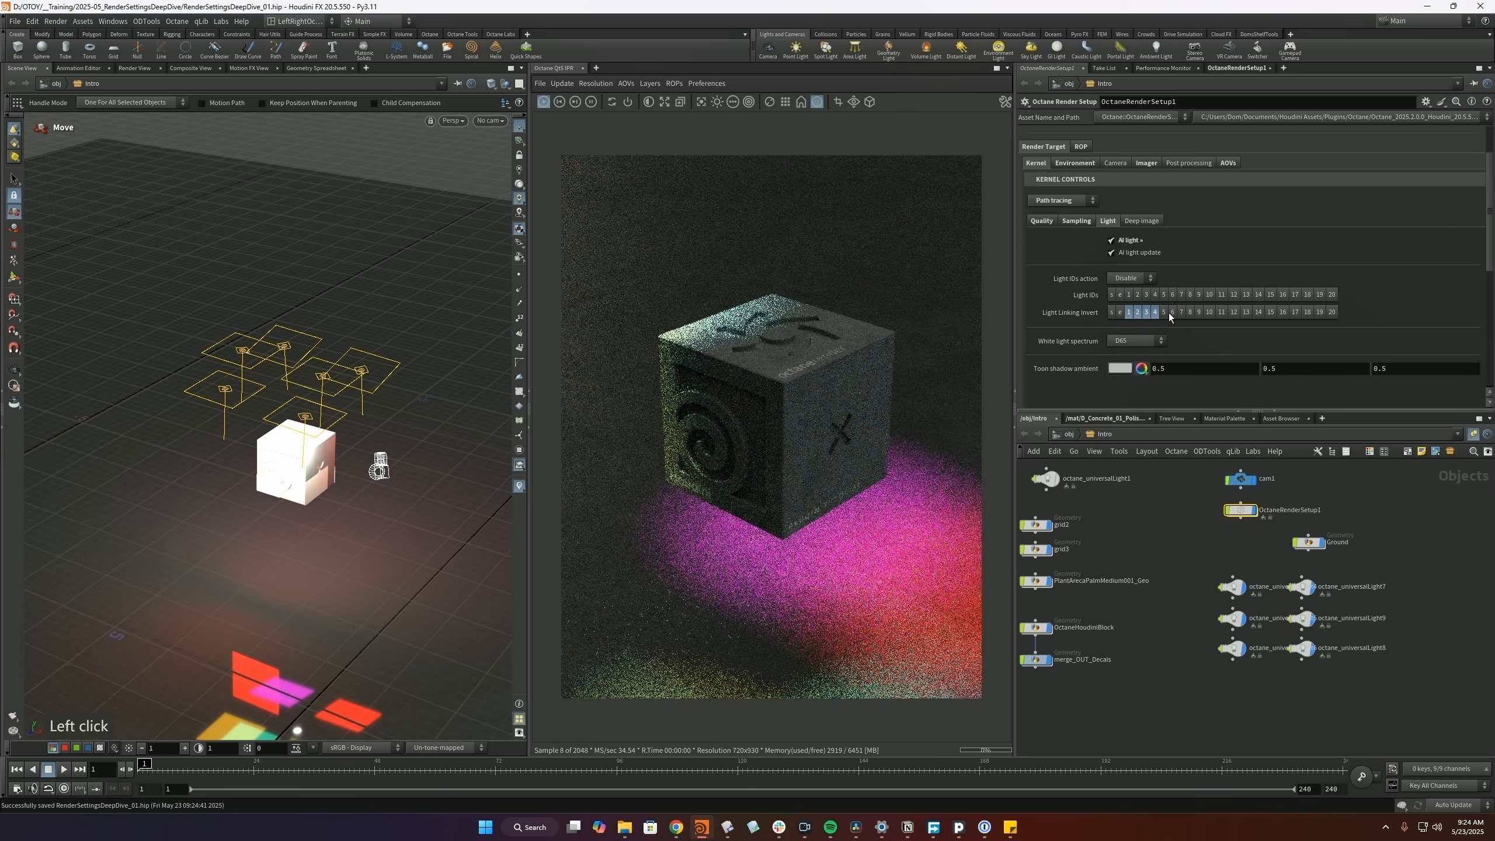
left_click(1164, 312)
left_click(1173, 312)
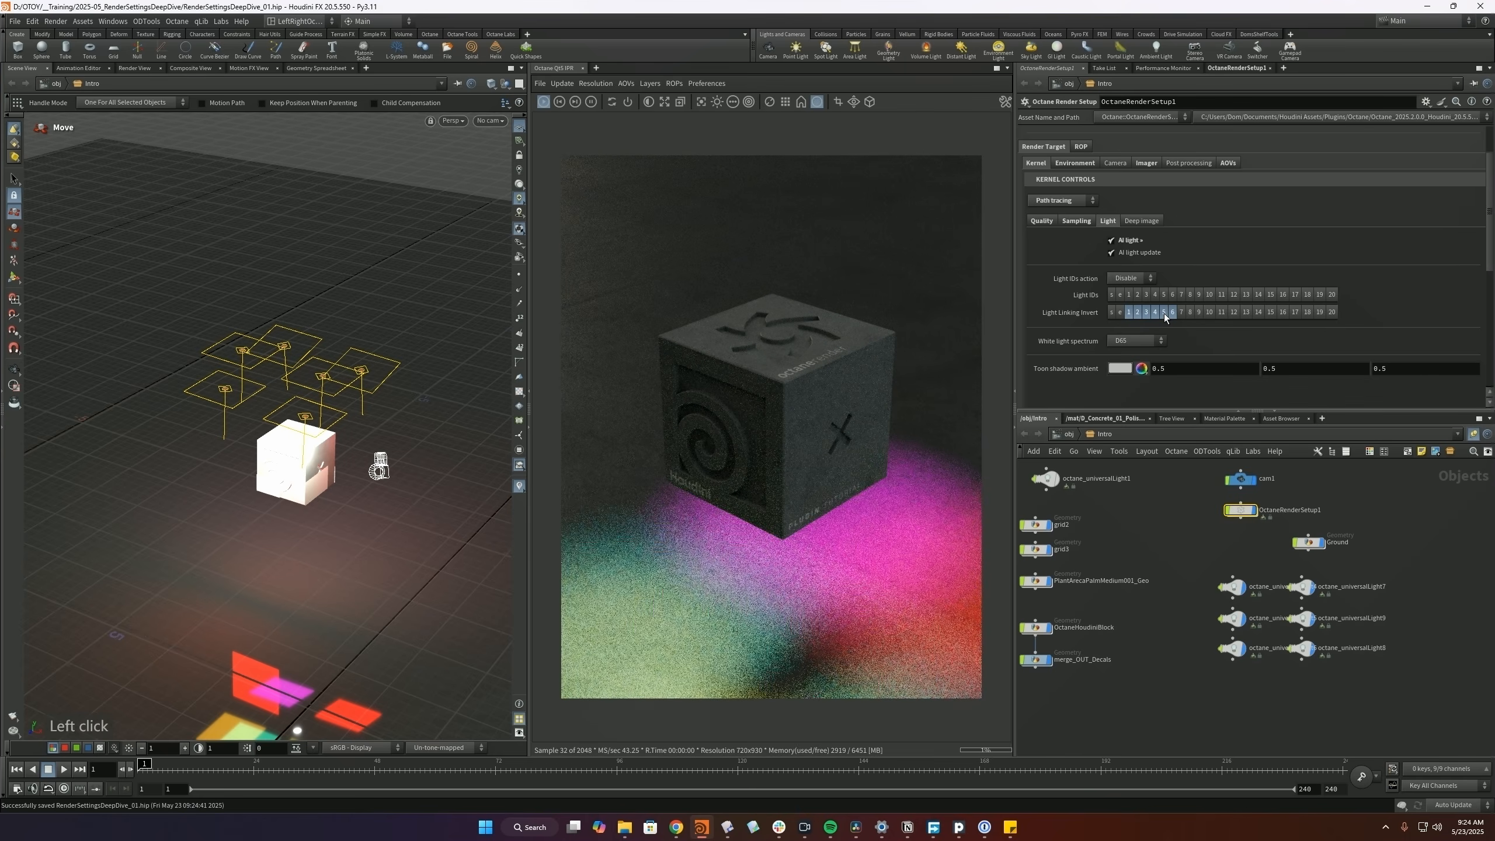
- Clear light IDs 1 to 6 from the light linking inversion
left_click(1128, 311)
left_click(1137, 312)
left_click(1145, 311)
left_click(1154, 312)
left_click(1163, 312)
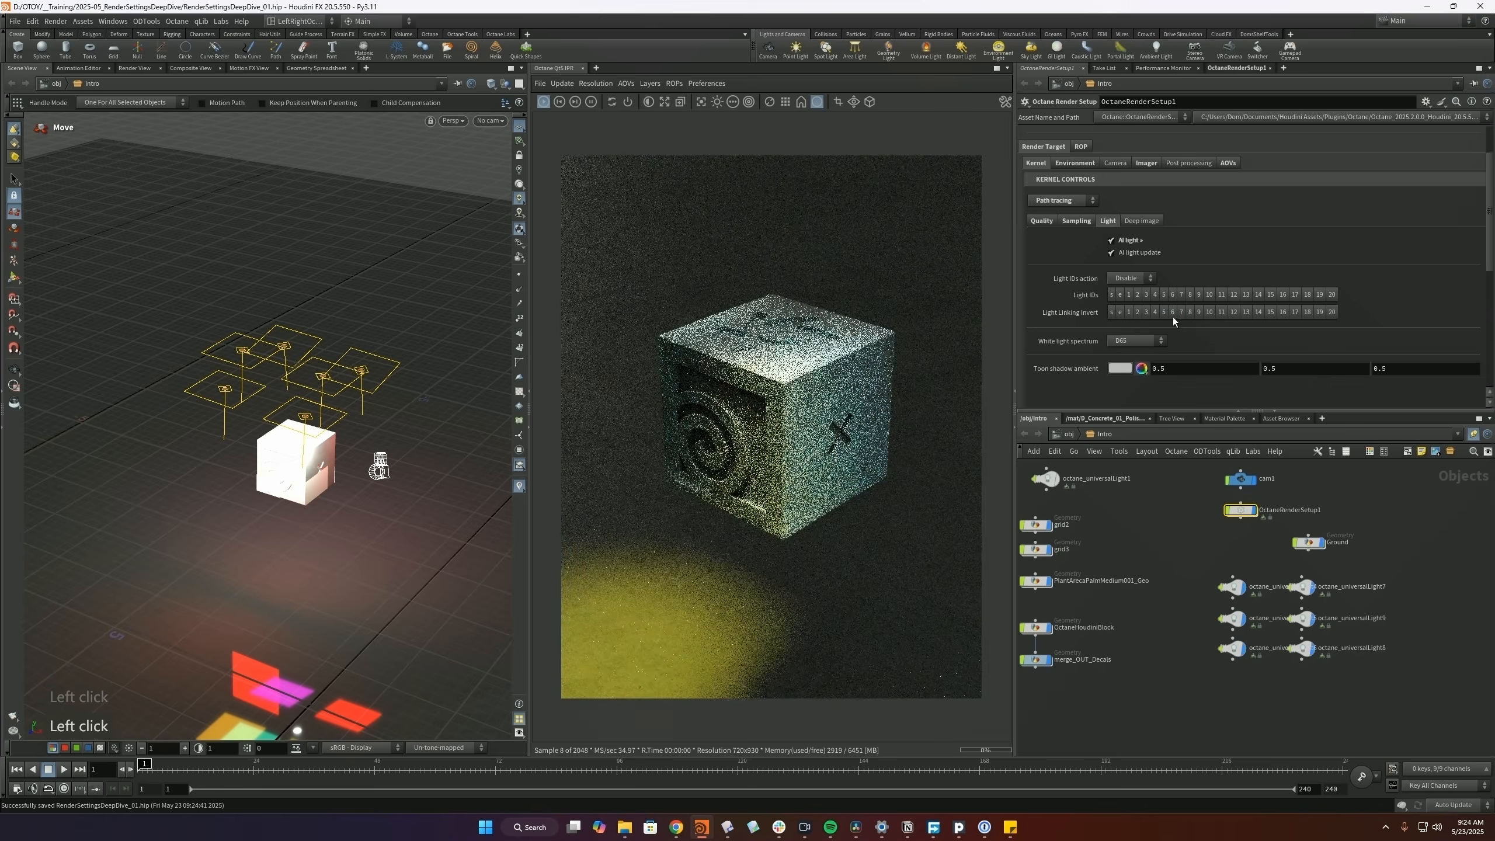
left_click(1173, 312)
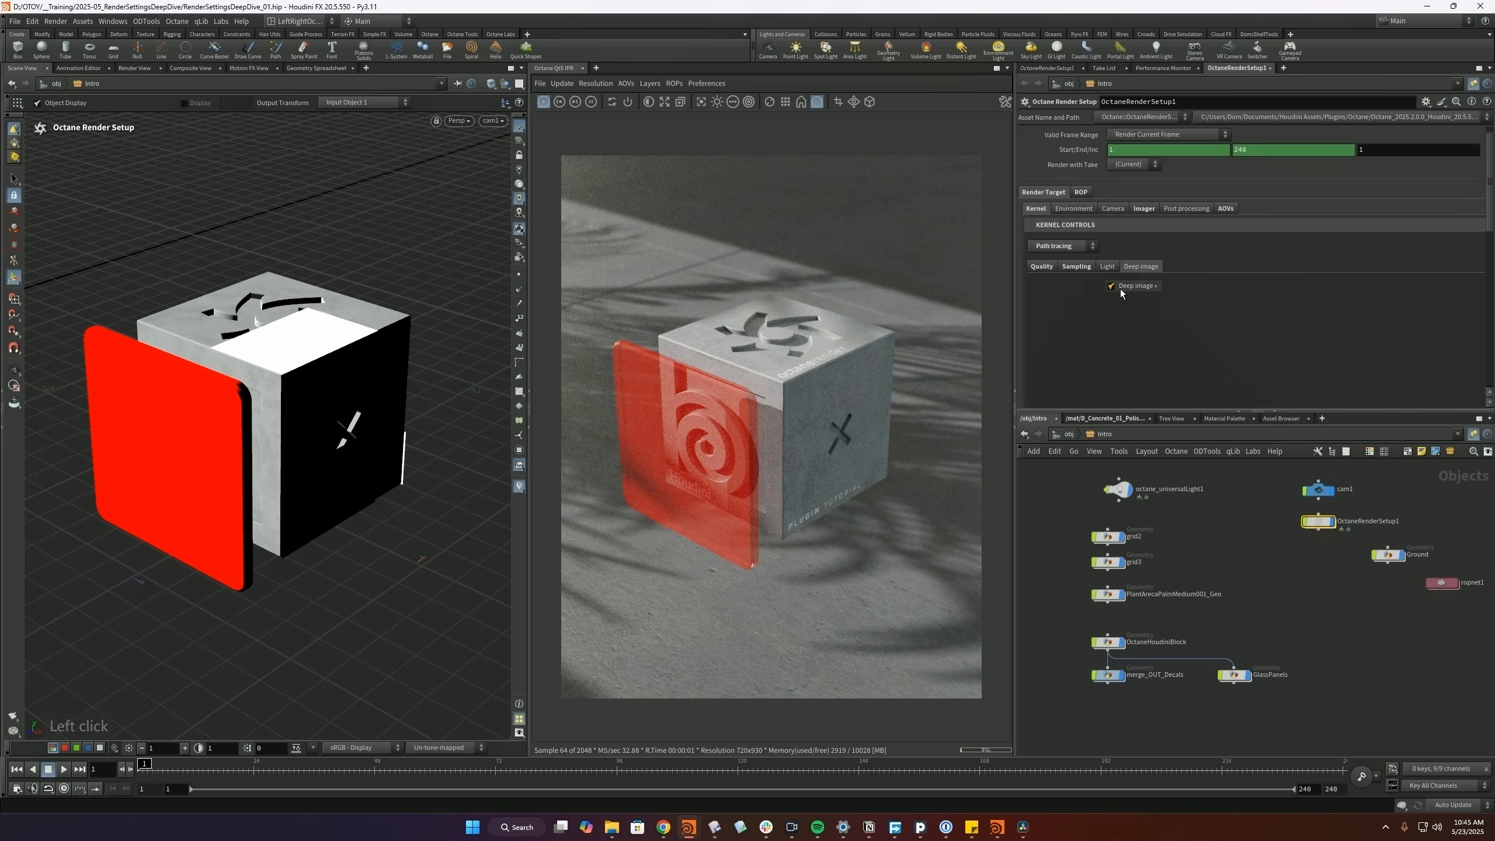
- Enable the kernel's deep image option, and switch to DaVinci Resolve to examine the deep point cloud in 3D
left_click(1119, 288)
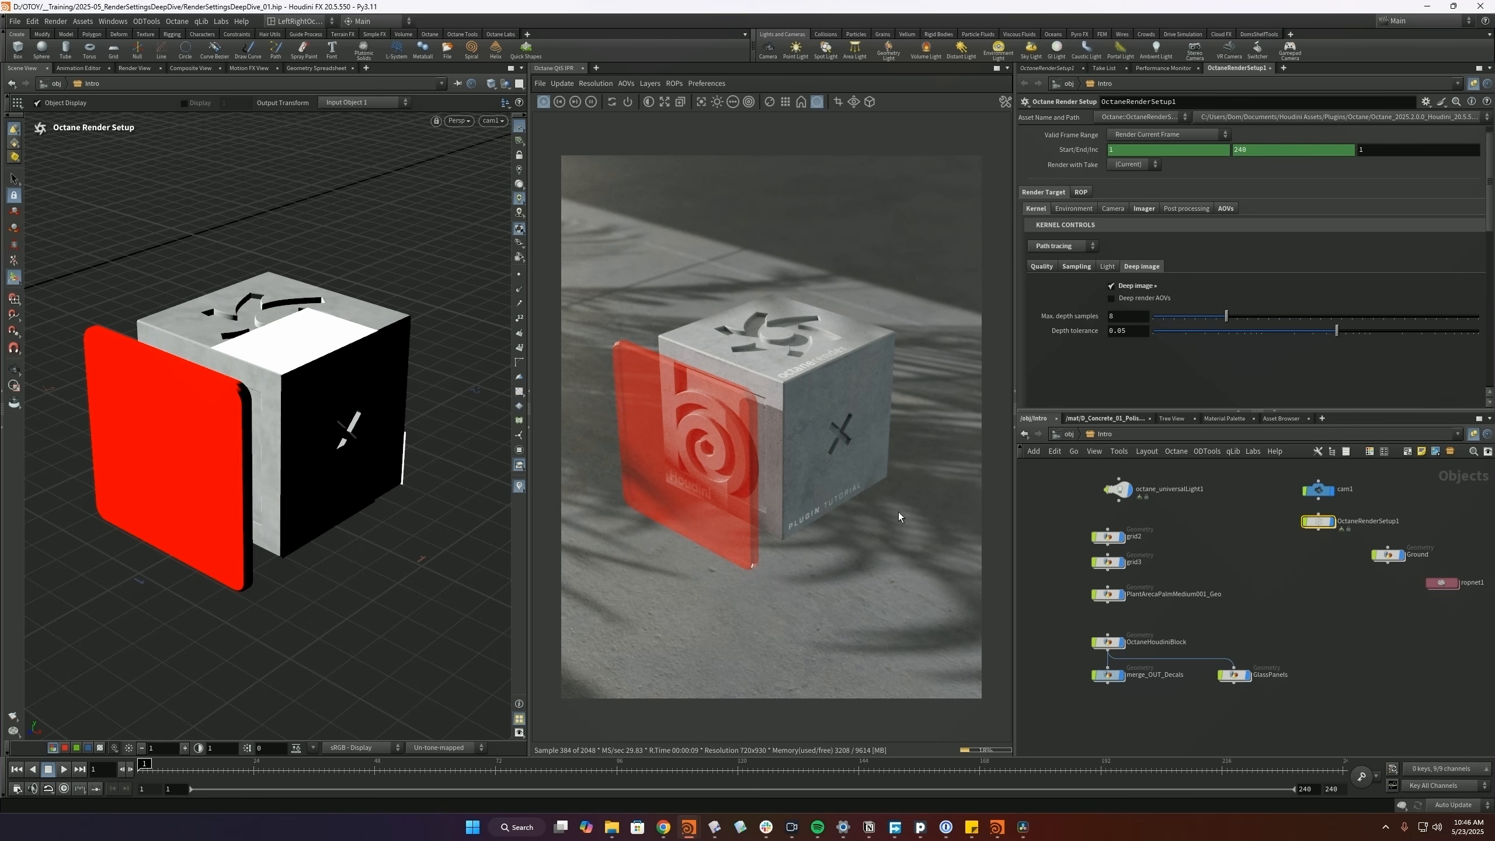
left_click(1271, 807)
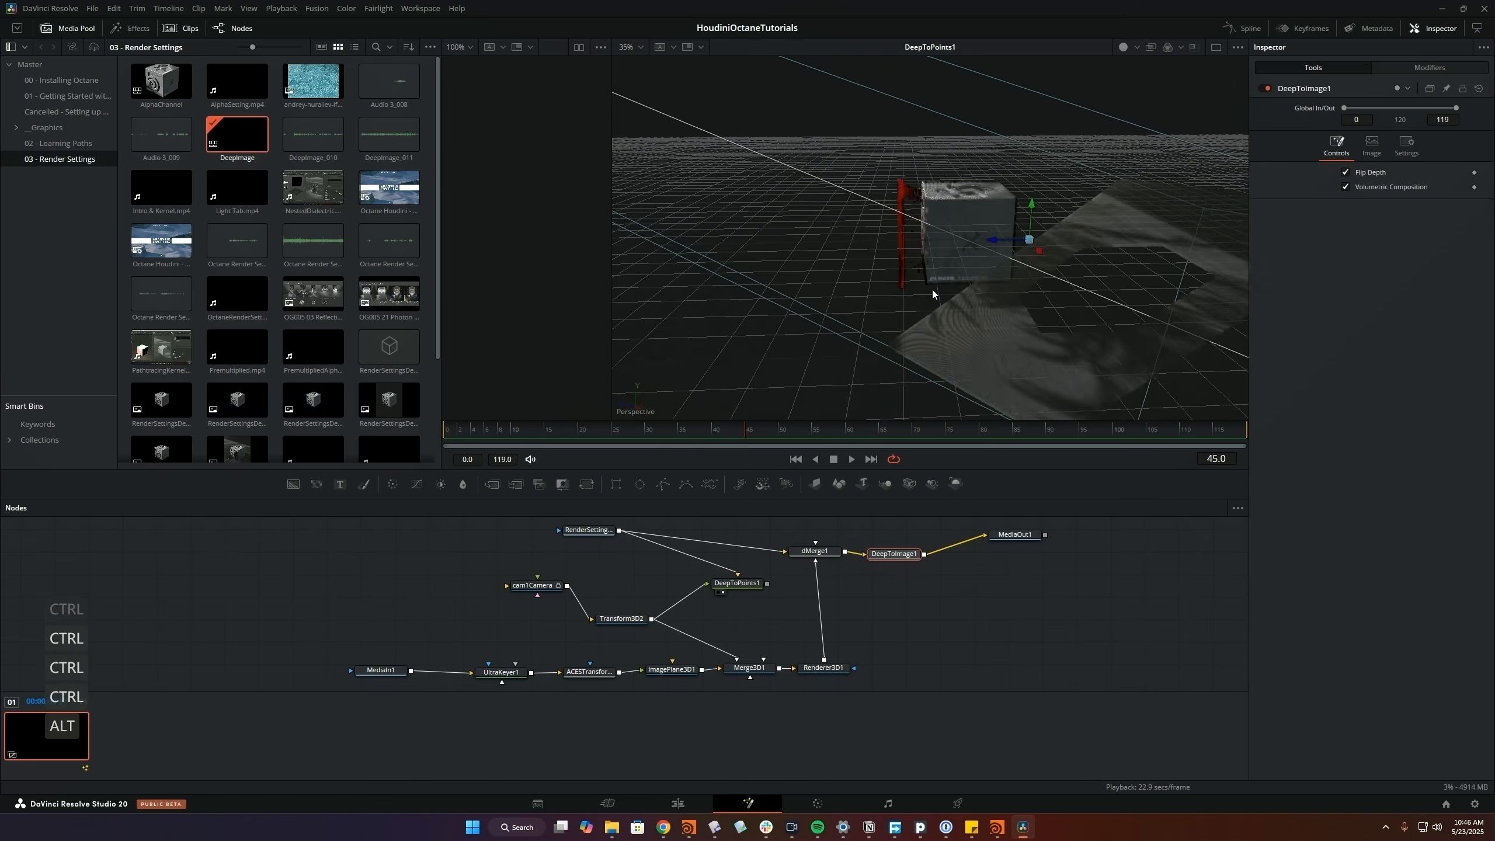
middle_click_drag(932, 290, 970, 348, "alt")
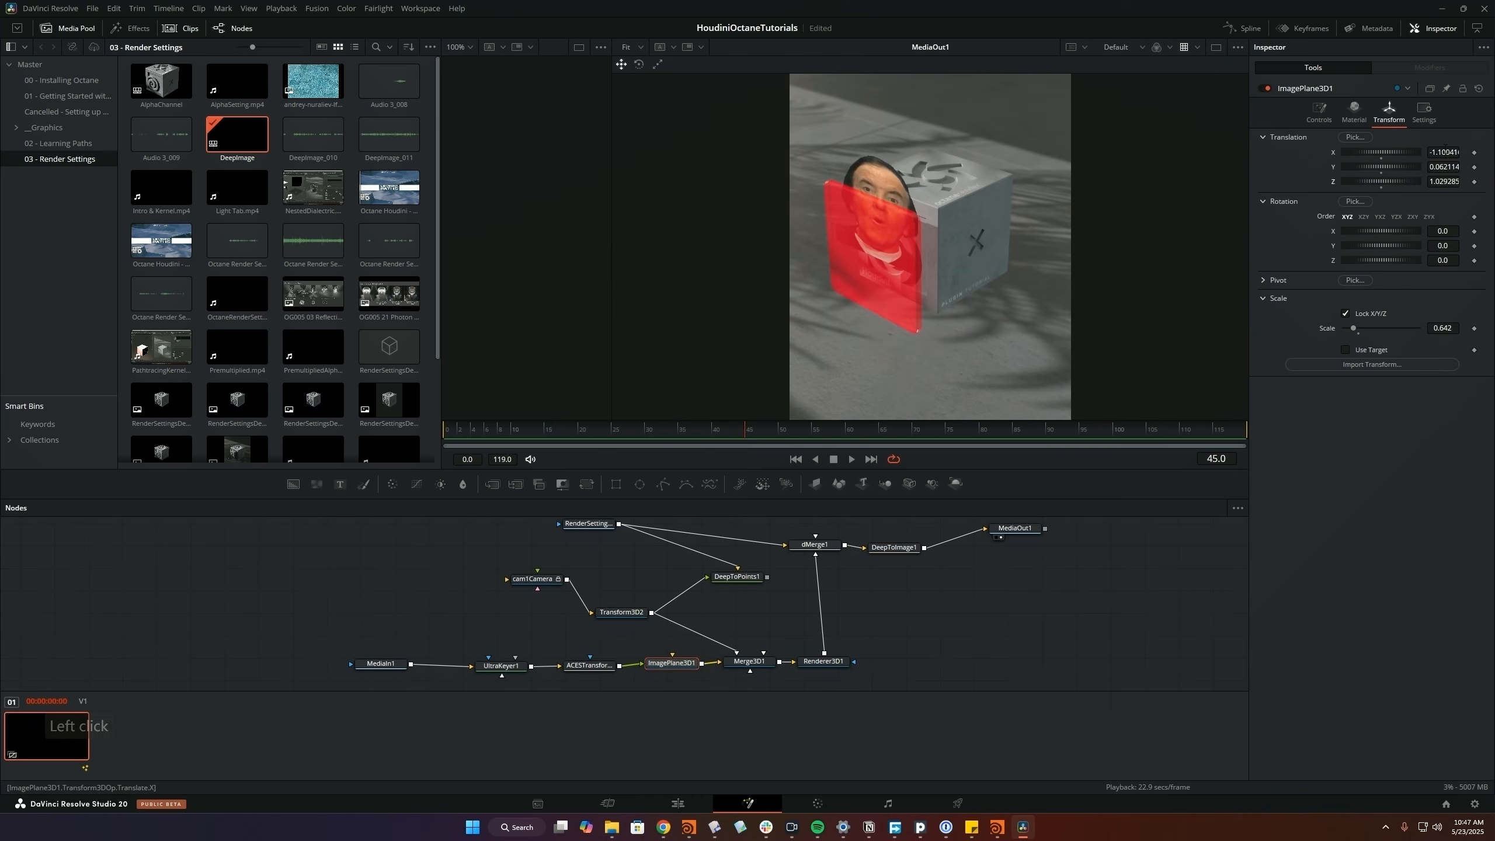
- Move ImagePlane3D1 behind the cube, to about X -1.145 and Z 0.109, and inspect its edge against the cube closely
mouse_move(1442, 151)
left_mouse_down()
mouse_move(1341, 151)
mouse_move(1414, 152)
left_mouse_up()
left_click_drag(1080, 235, 665, 182)
left_click_drag(1442, 182, 1203, 181)
scroll(1030, 160, "up", 2)
scroll(1031, 161, "down", 1)
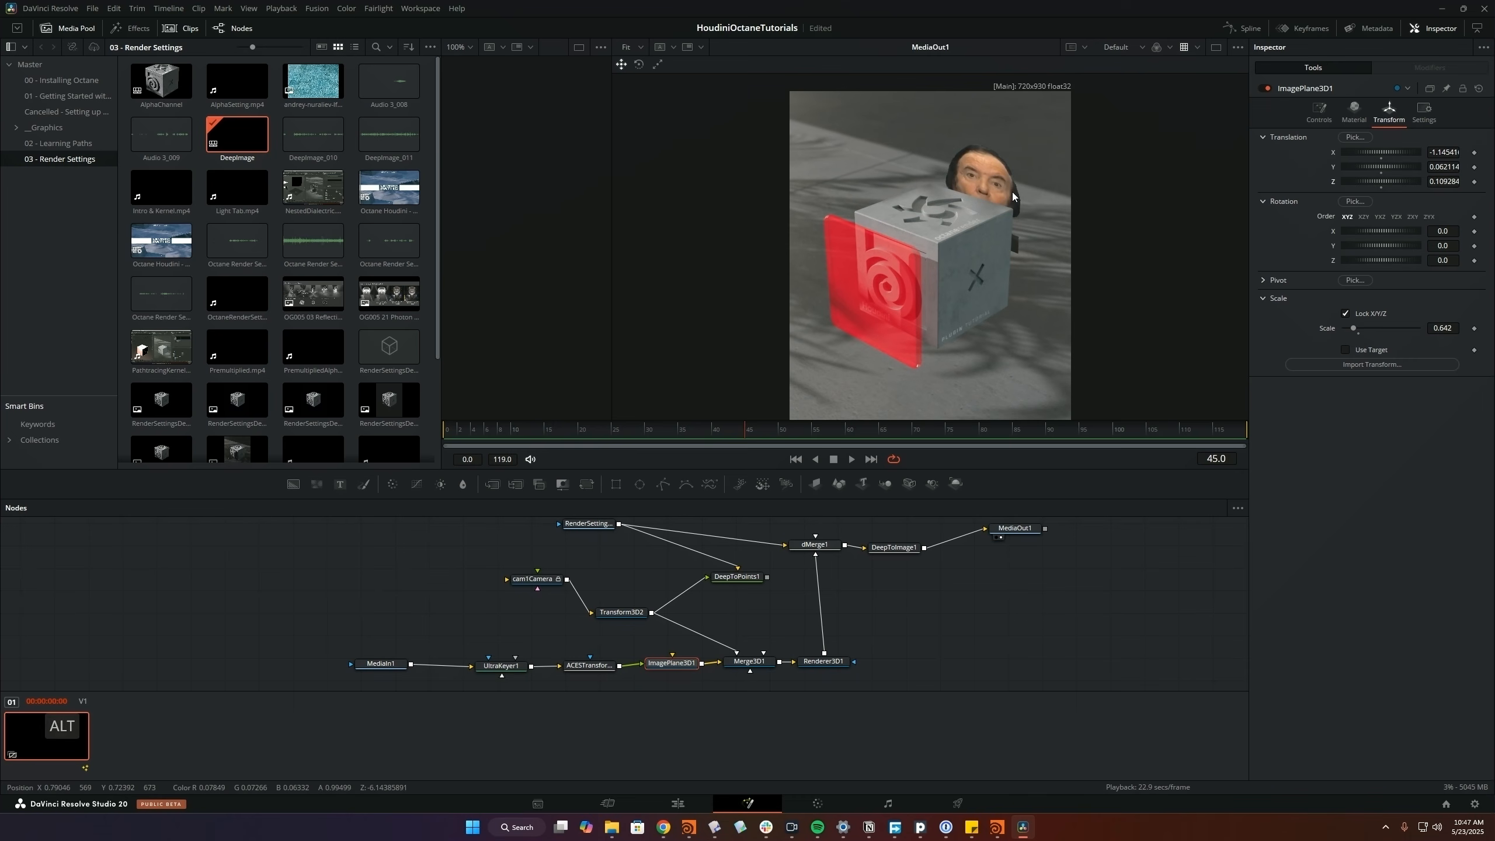
scroll(1011, 191, "up", 5, "ctrl")
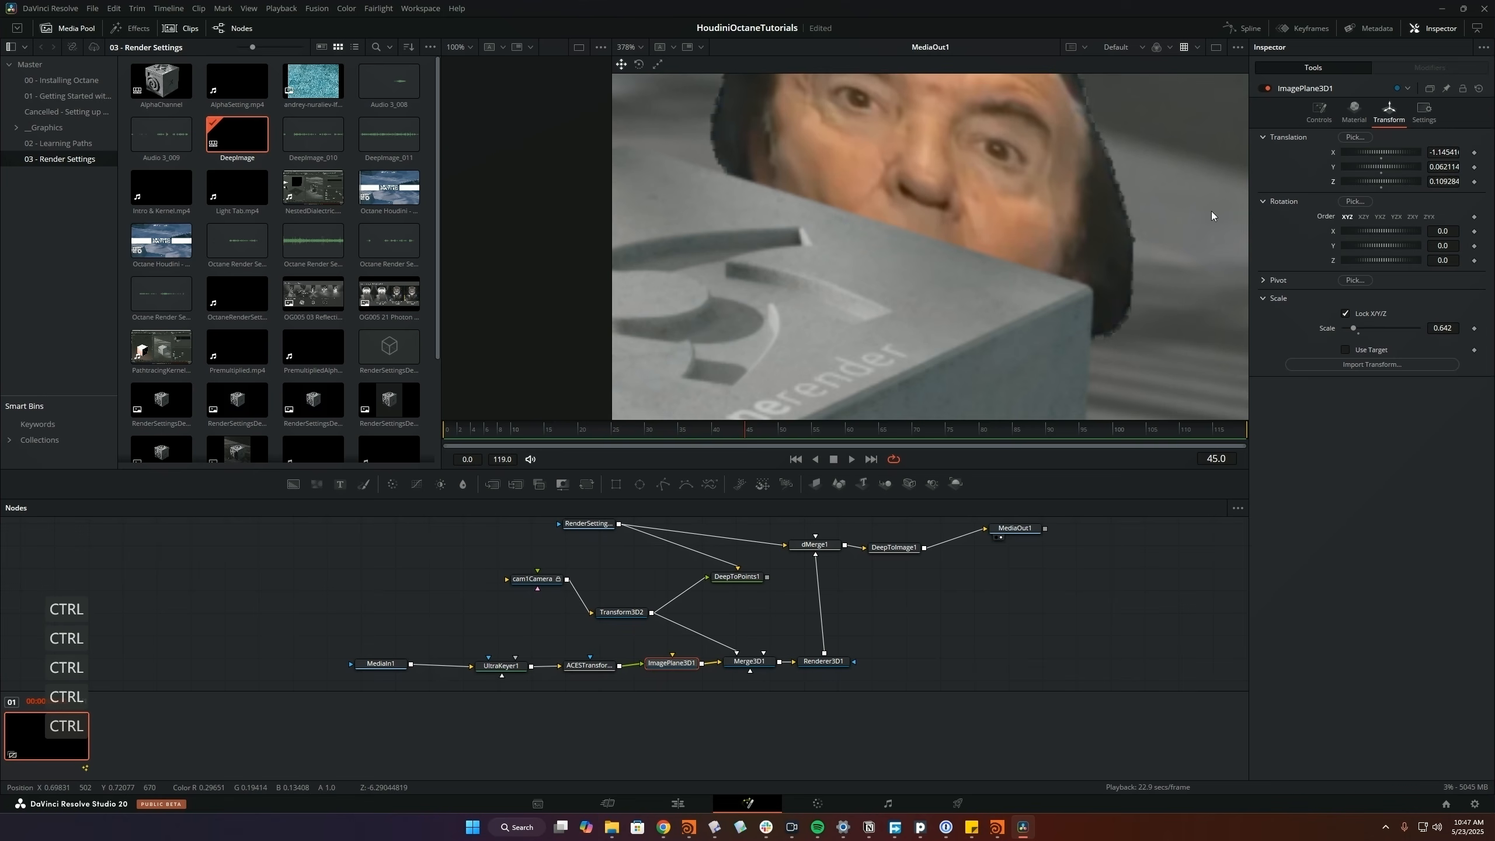
- Move ImagePlane3D1 forward to about Z 1.049, and examine the scene's deep points in 3D
left_click_drag(1442, 182, 1453, 182)
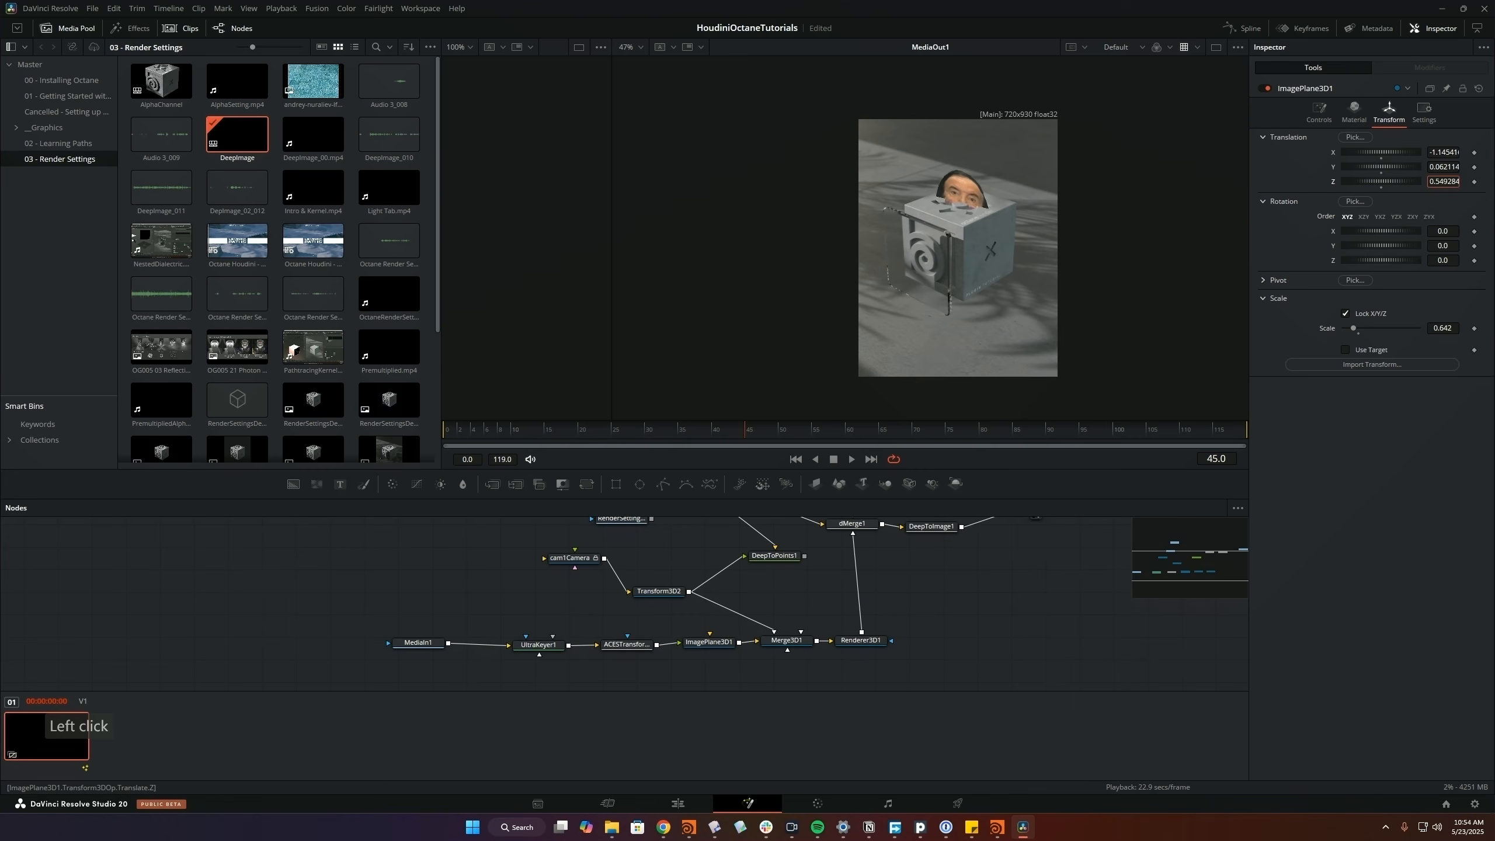
left_click_drag(1442, 182, 1450, 181)
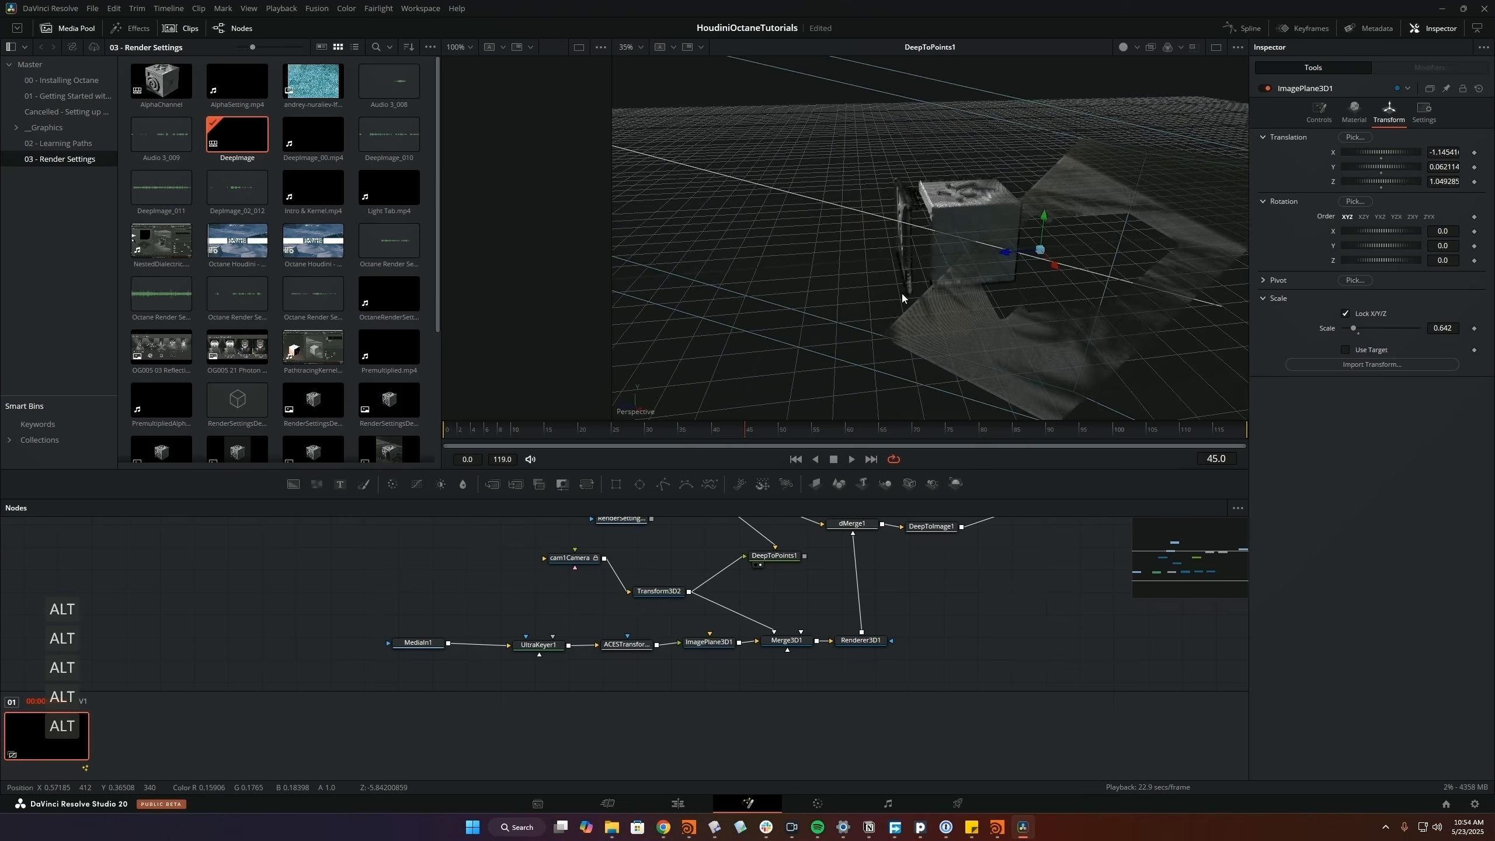
middle_click_drag(901, 293, 995, 289, "alt")
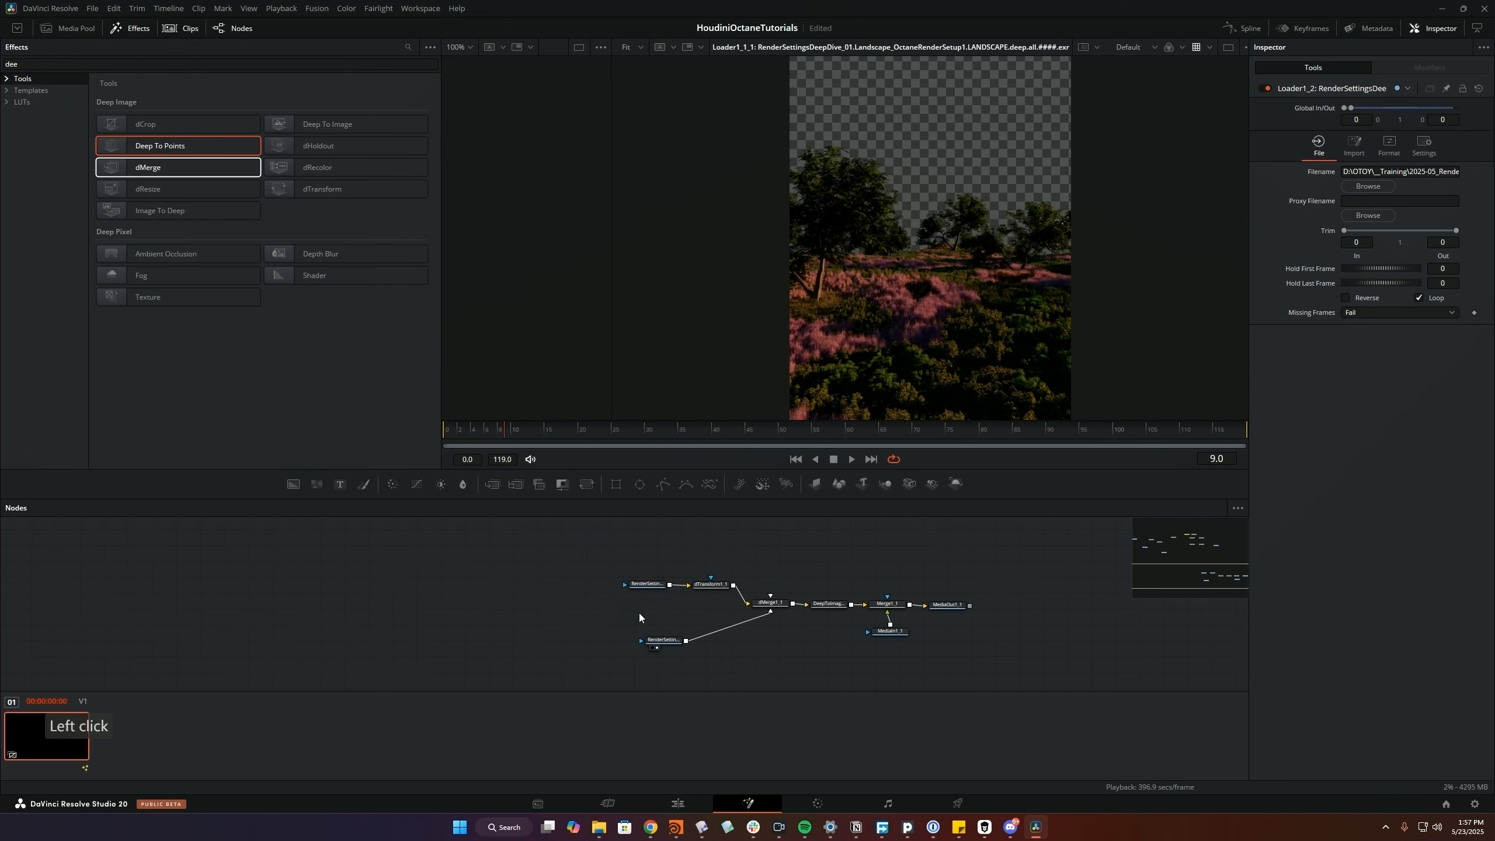
- View the cube's deep render on its own and the dMerge1_1 result combining it with the landscape
left_click_drag(651, 582, 925, 289)
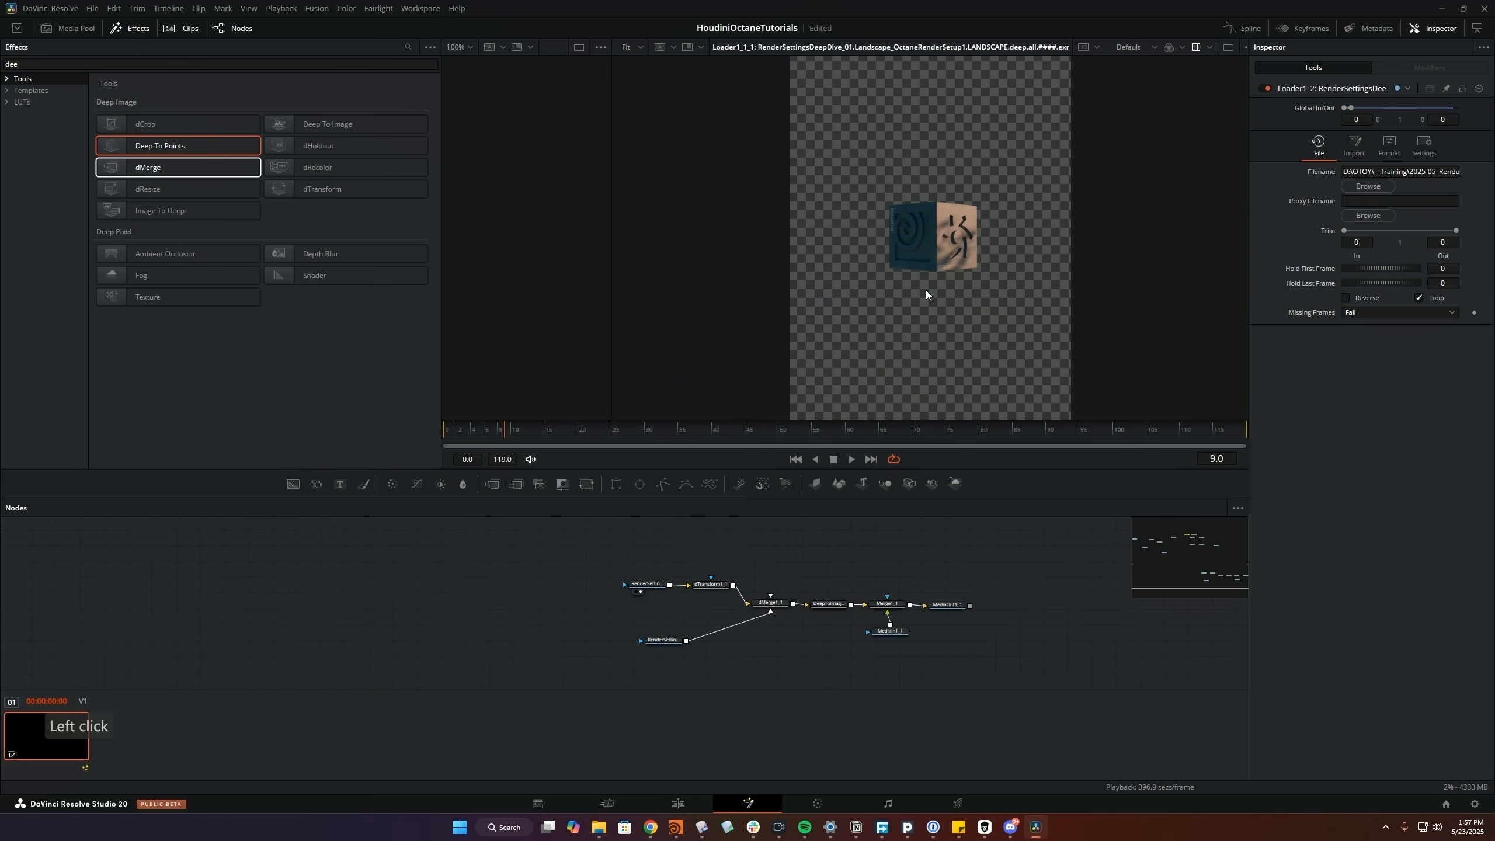
left_click_drag(964, 337, 976, 321)
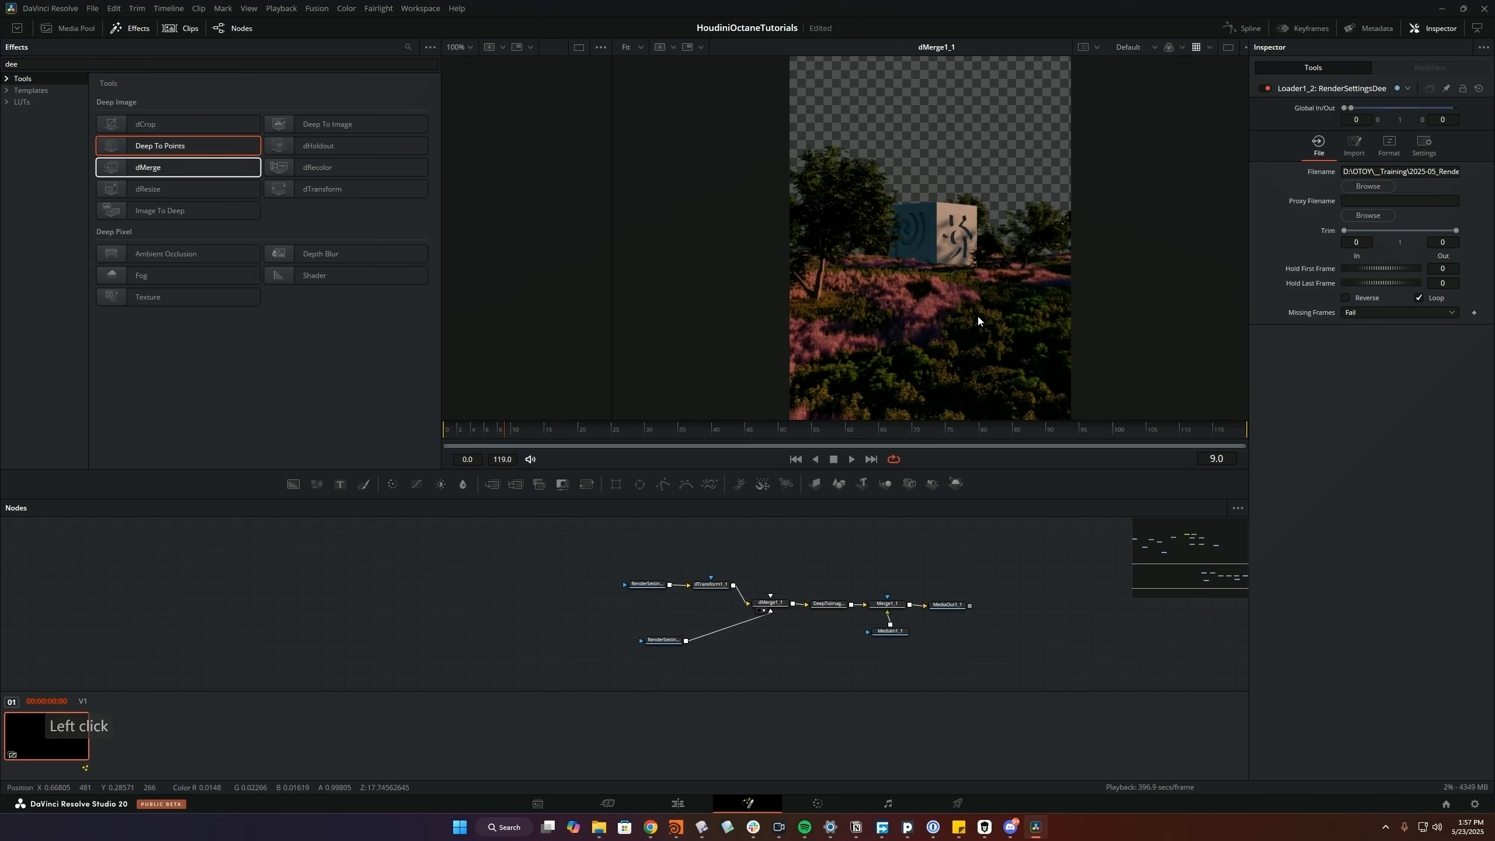
- Try Translate Z values of about -36.9 and 28.9 on the cube's dTransform1_1 node, and reset it to 0
left_click(720, 590)
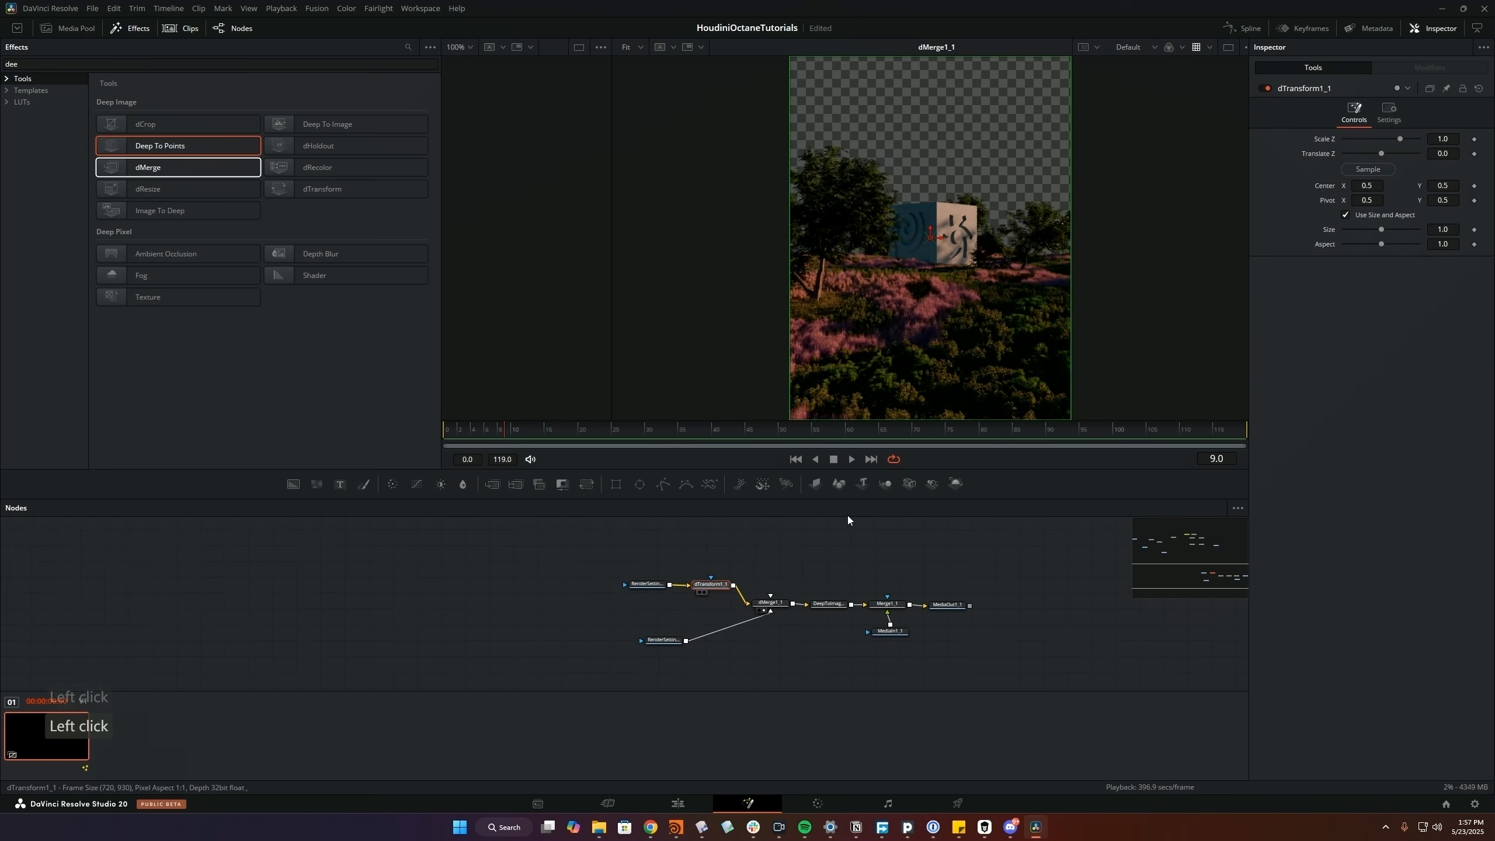
left_click_drag(1442, 154, 1190, 153)
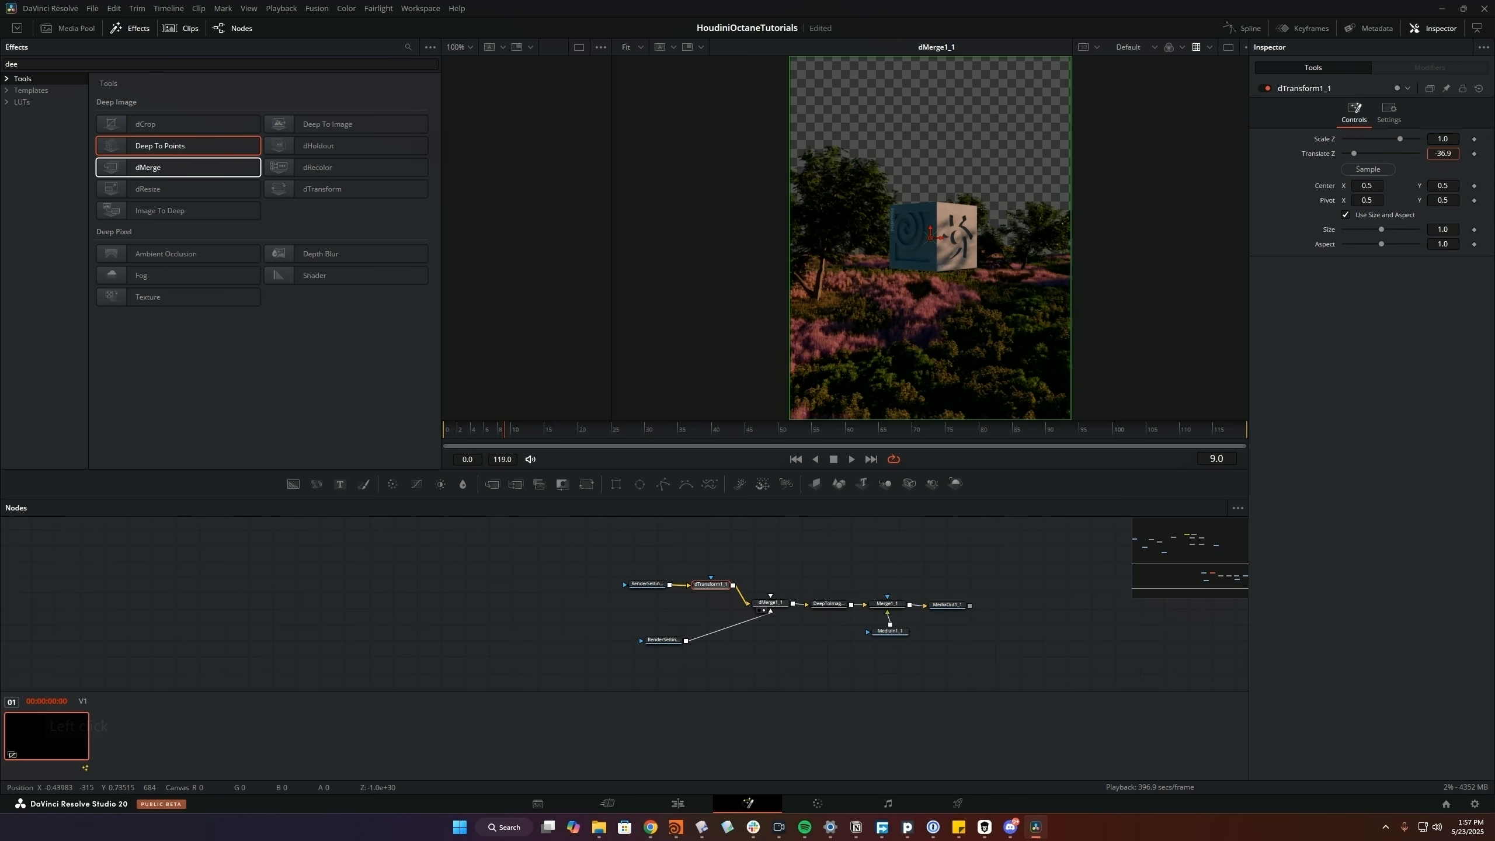
left_click(1443, 154)
double_click(1443, 154)
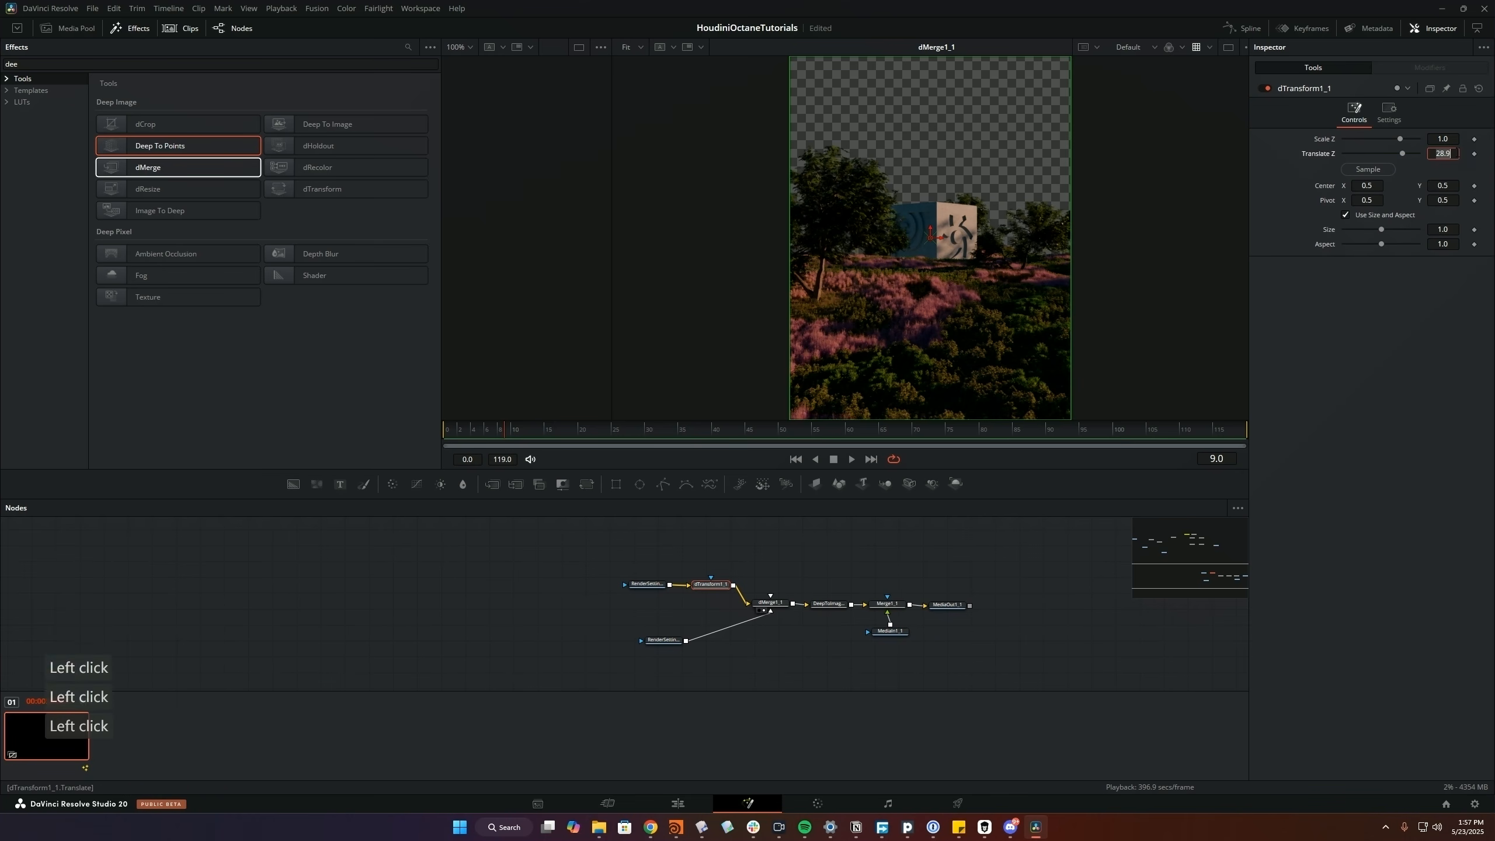
type("0")
key("Return")
- Preview the composite at the DeepToImage and MediaOut nodes
left_click(764, 610)
left_click(822, 612)
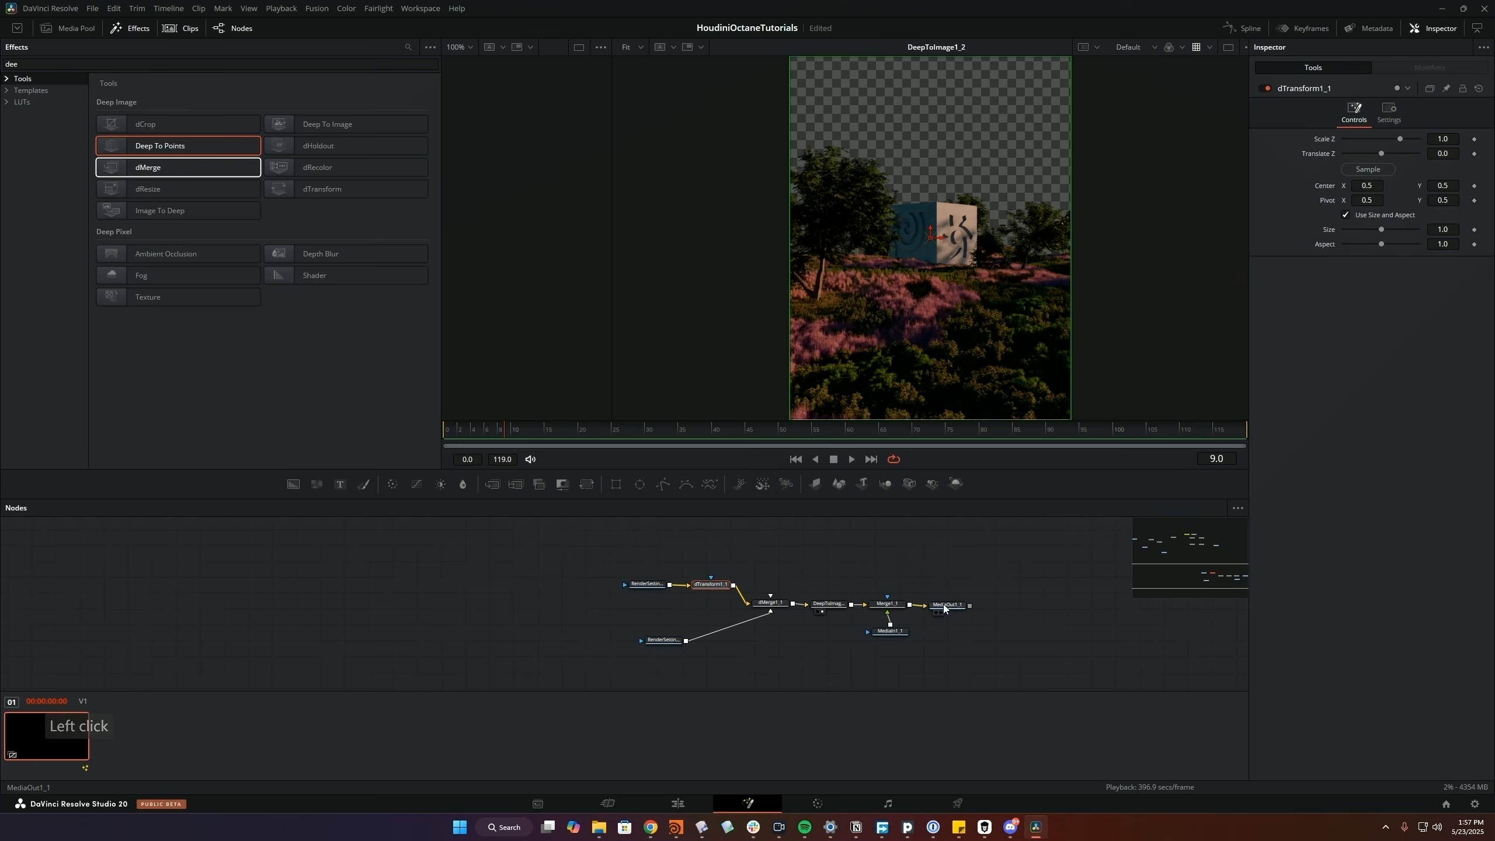
left_click(941, 613)
left_click(1062, 615)
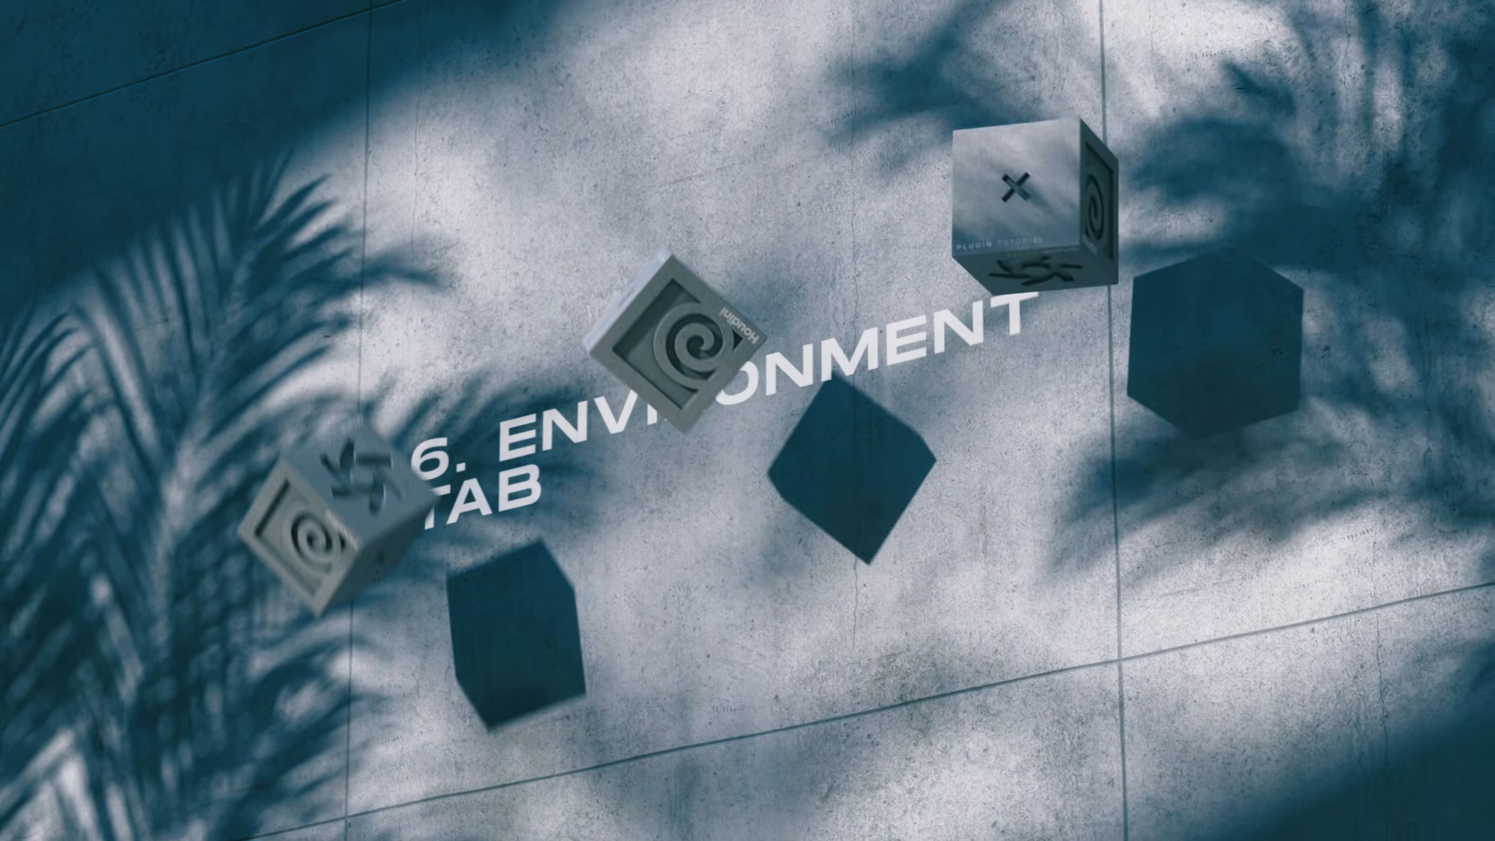
- Try disabling the render setup's lighting environment in Houdini, and restore it to Preview
left_click(1074, 194)
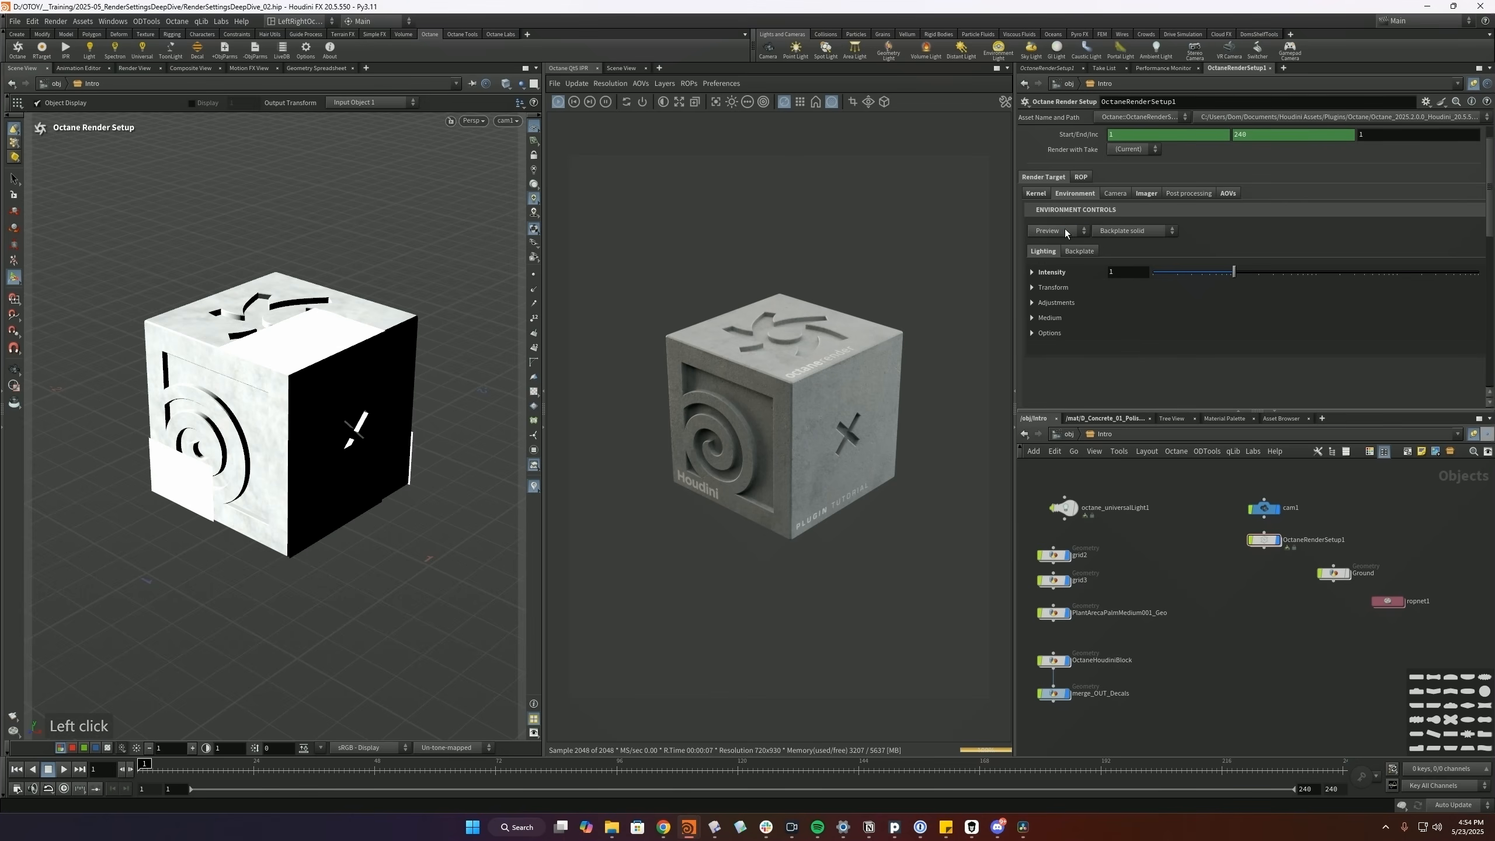
left_click(1065, 229)
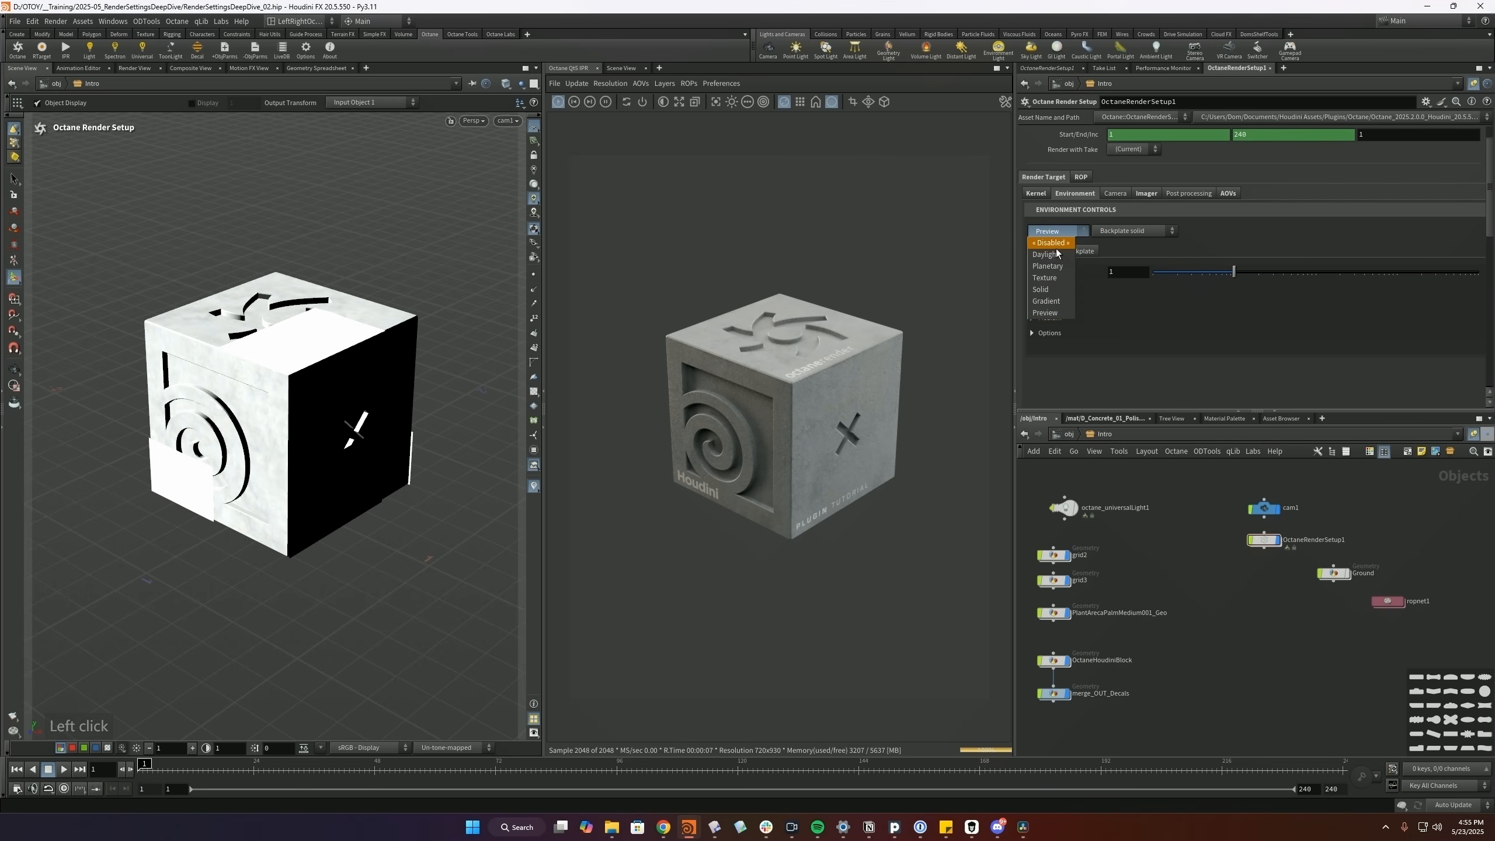
left_click(1053, 243)
left_click(1062, 232)
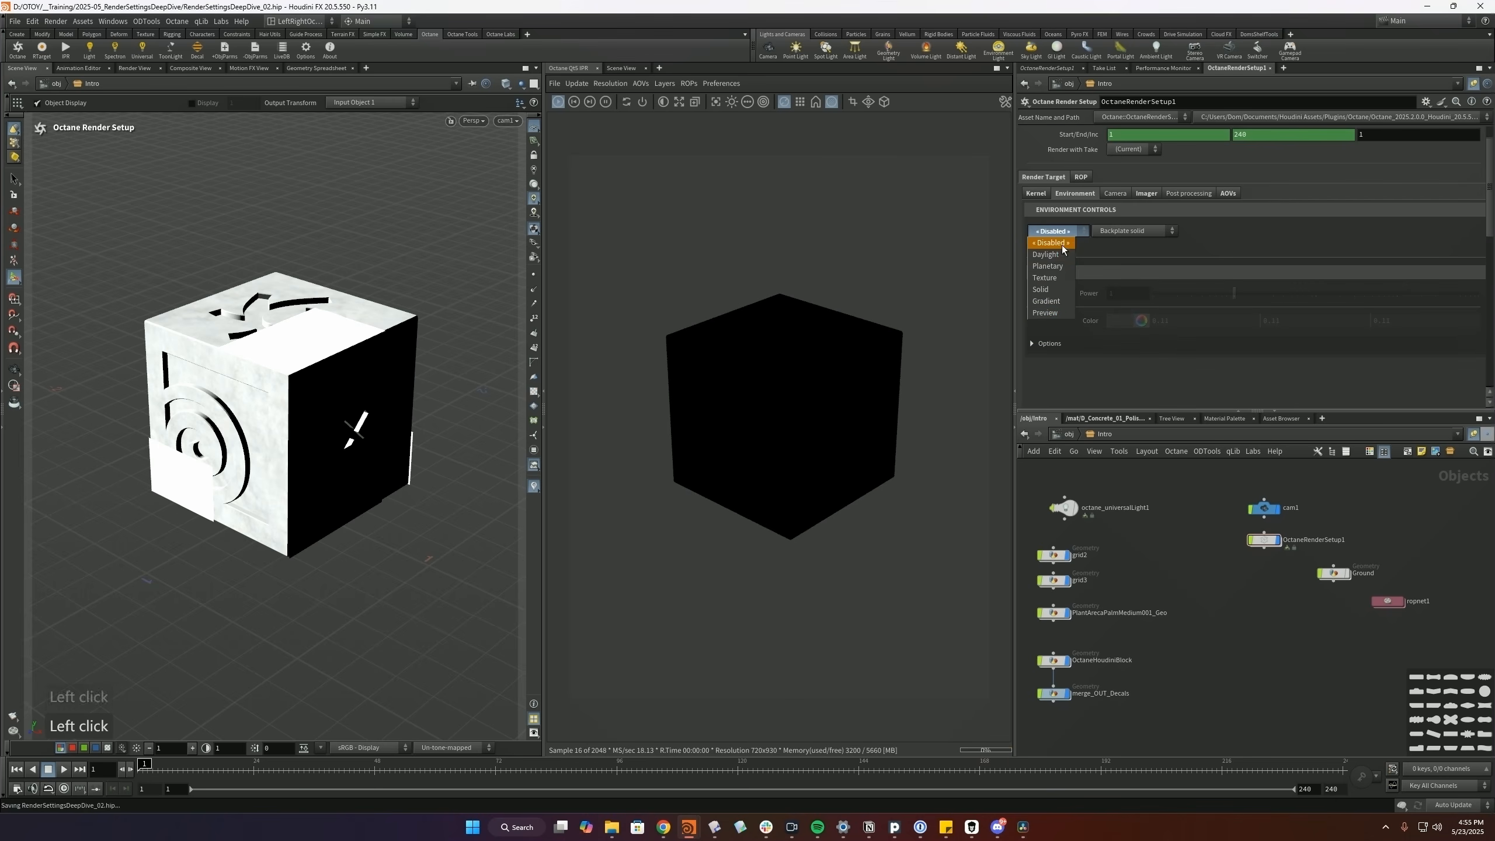
left_click(1052, 312)
- Disable the backplate environment and review the other backplate types on offer
left_click(1133, 230)
left_click(1116, 242)
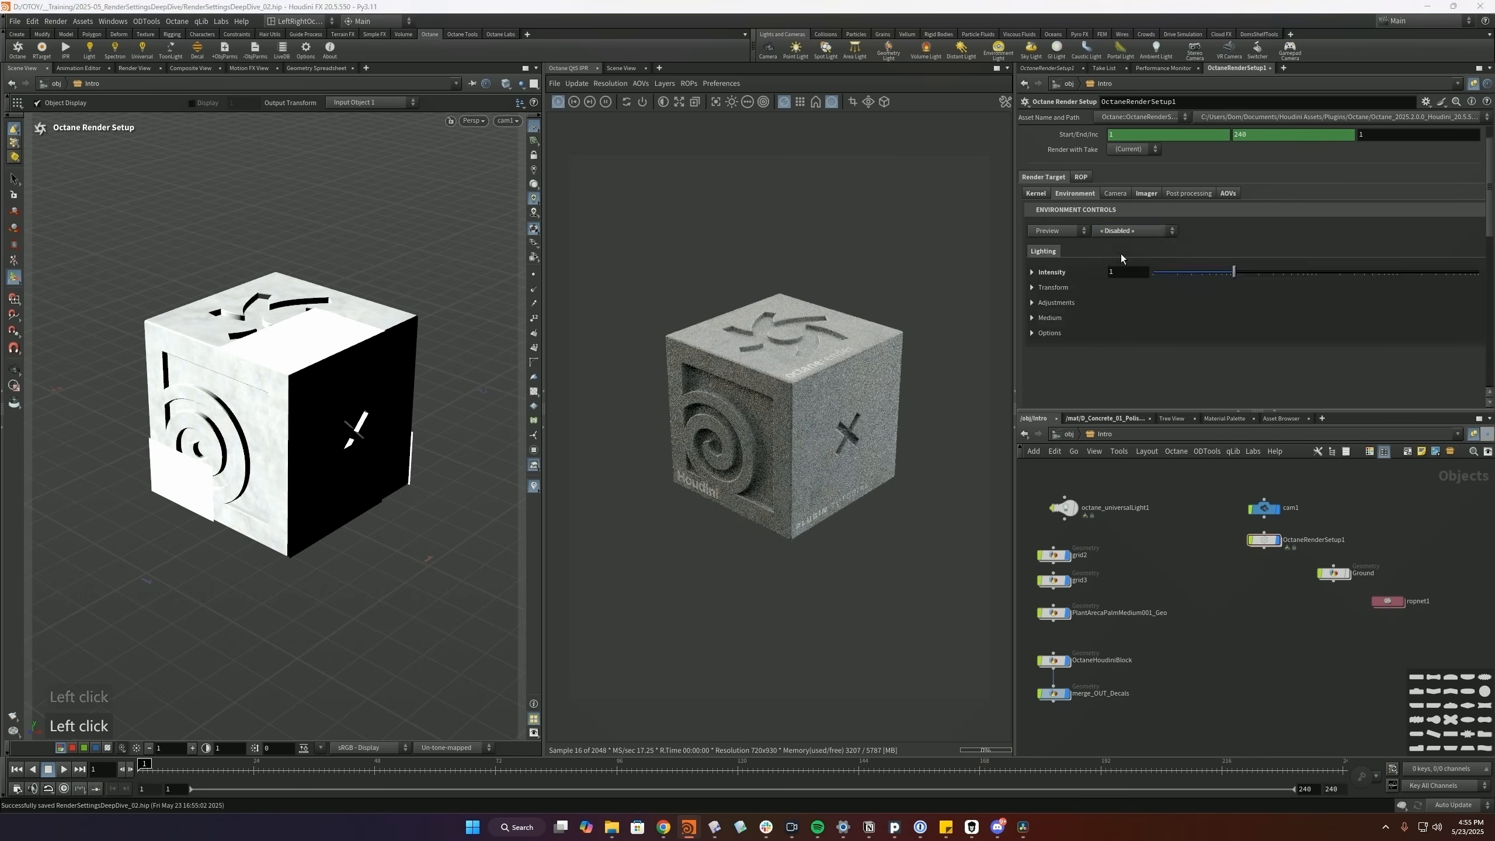
left_click(1131, 230)
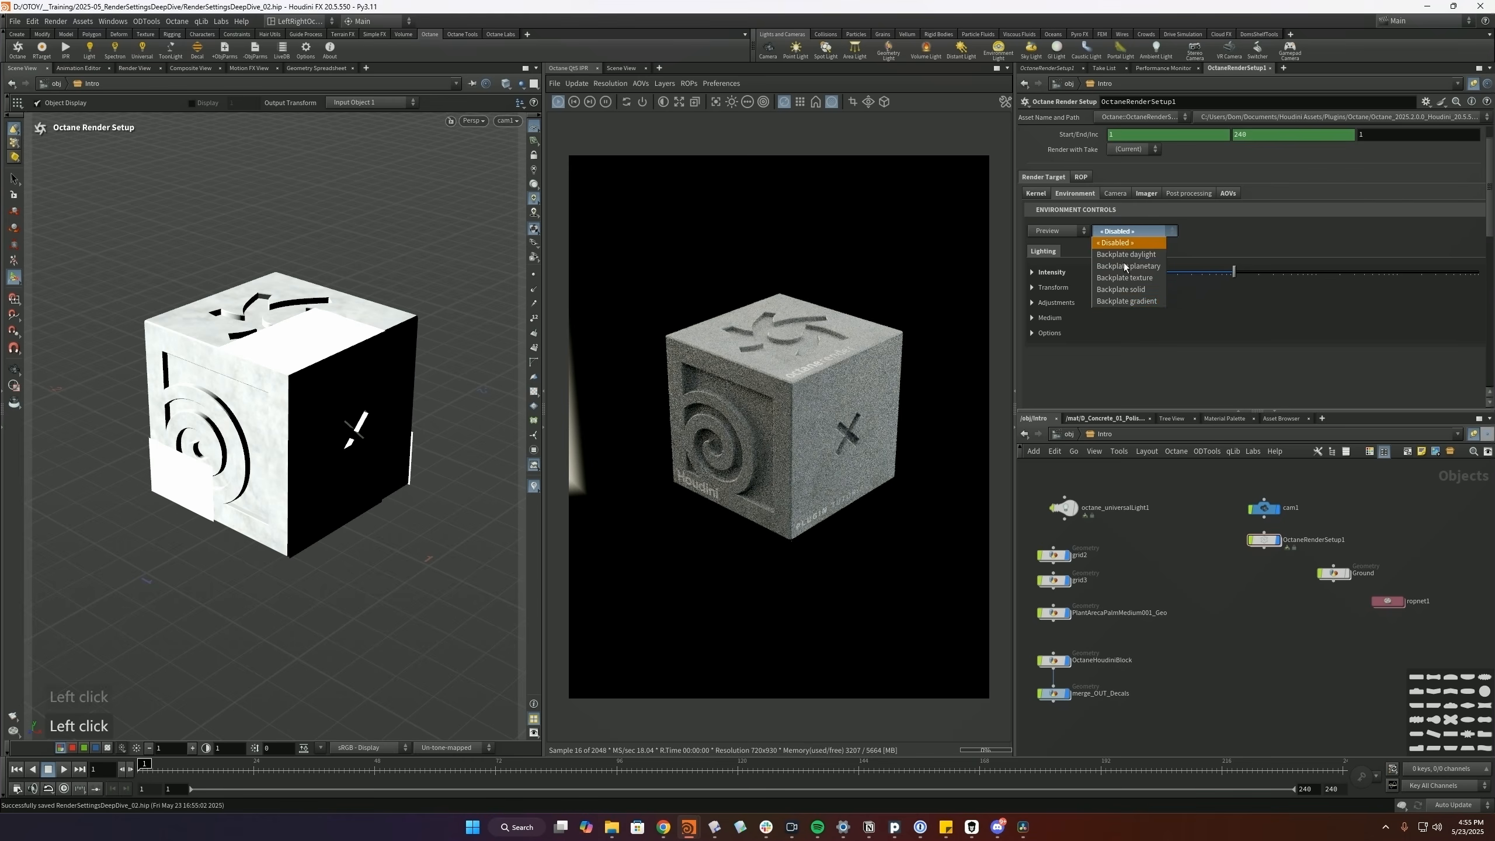
left_click(1126, 341)
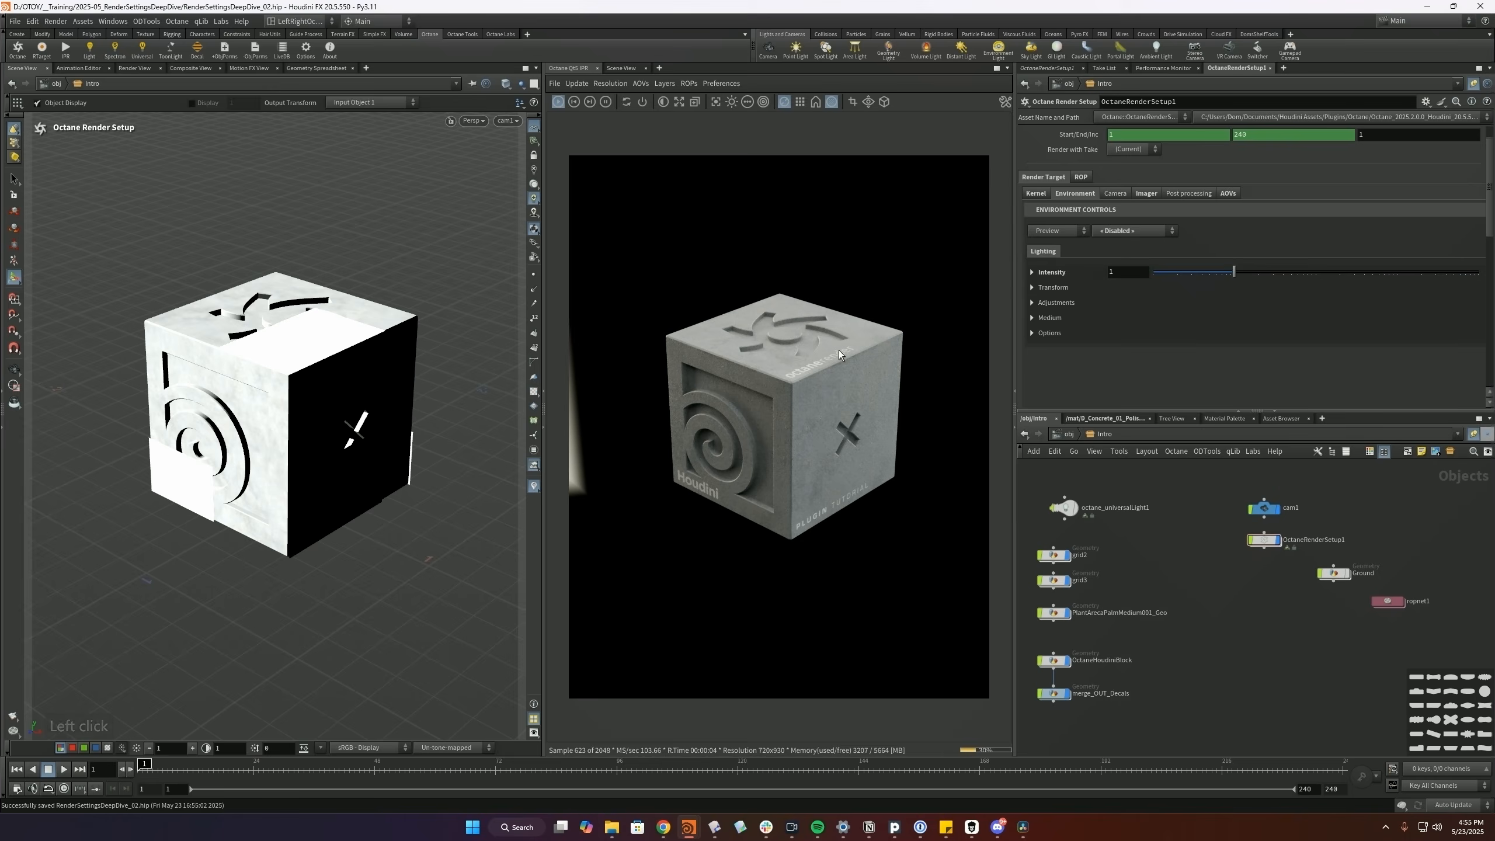
- Try the Preview environment's lighting presets, return to Default, and vary the key light's intensity
scroll(840, 355, "down", 4)
scroll(866, 348, "down", 2)
left_click(1052, 272)
left_click(1133, 320)
left_click(1128, 344)
left_click(1122, 320)
left_click(1127, 357)
left_click(1132, 320)
left_click(1125, 332)
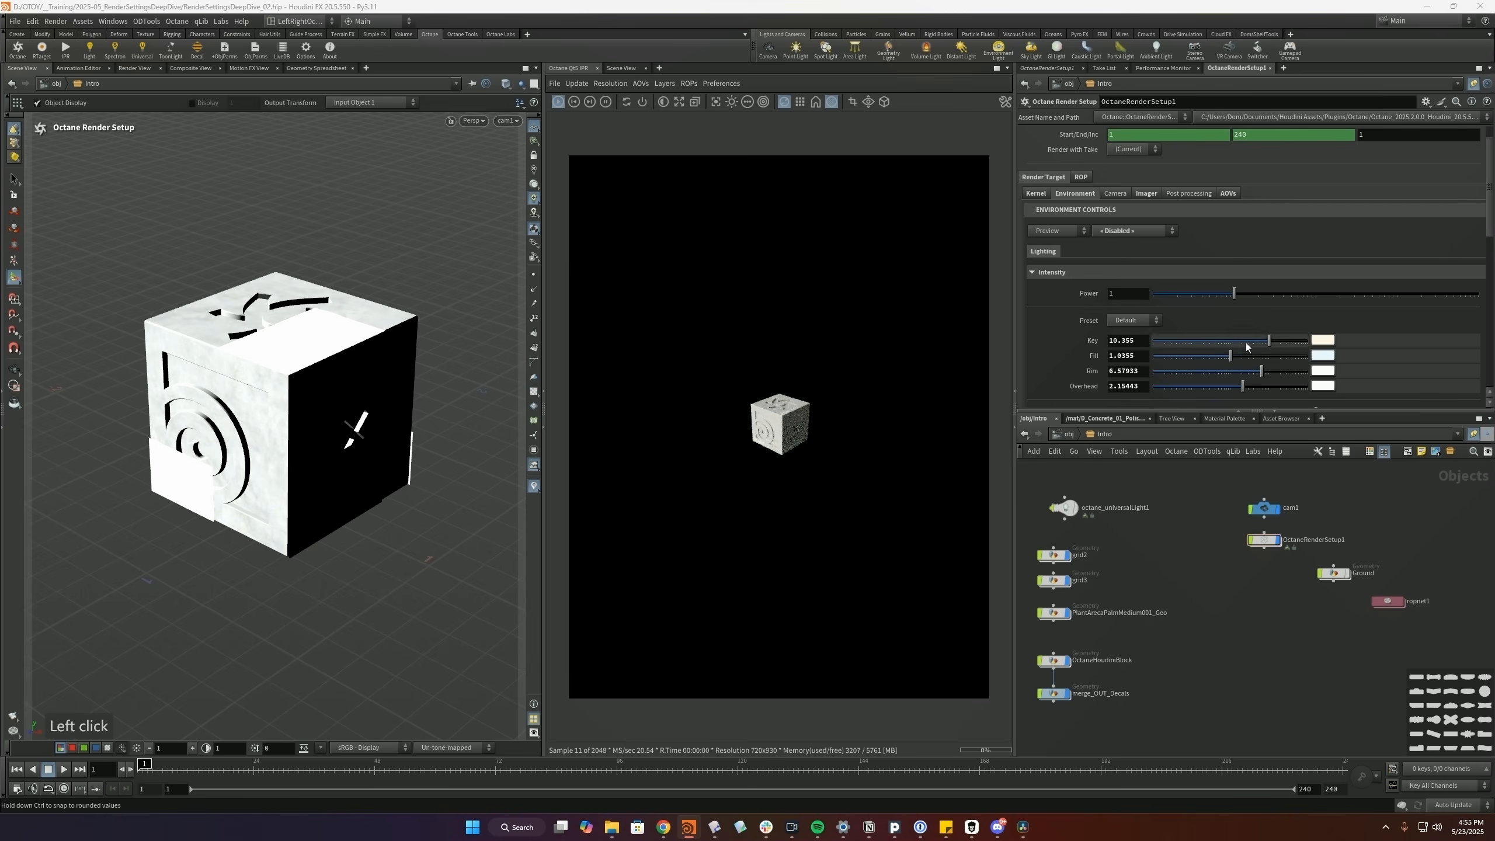
mouse_move(1218, 342)
left_mouse_down()
mouse_move(1240, 343)
mouse_move(1203, 356)
mouse_move(1232, 356)
mouse_move(1214, 370)
mouse_move(1211, 348)
left_mouse_up()
left_click(1046, 272)
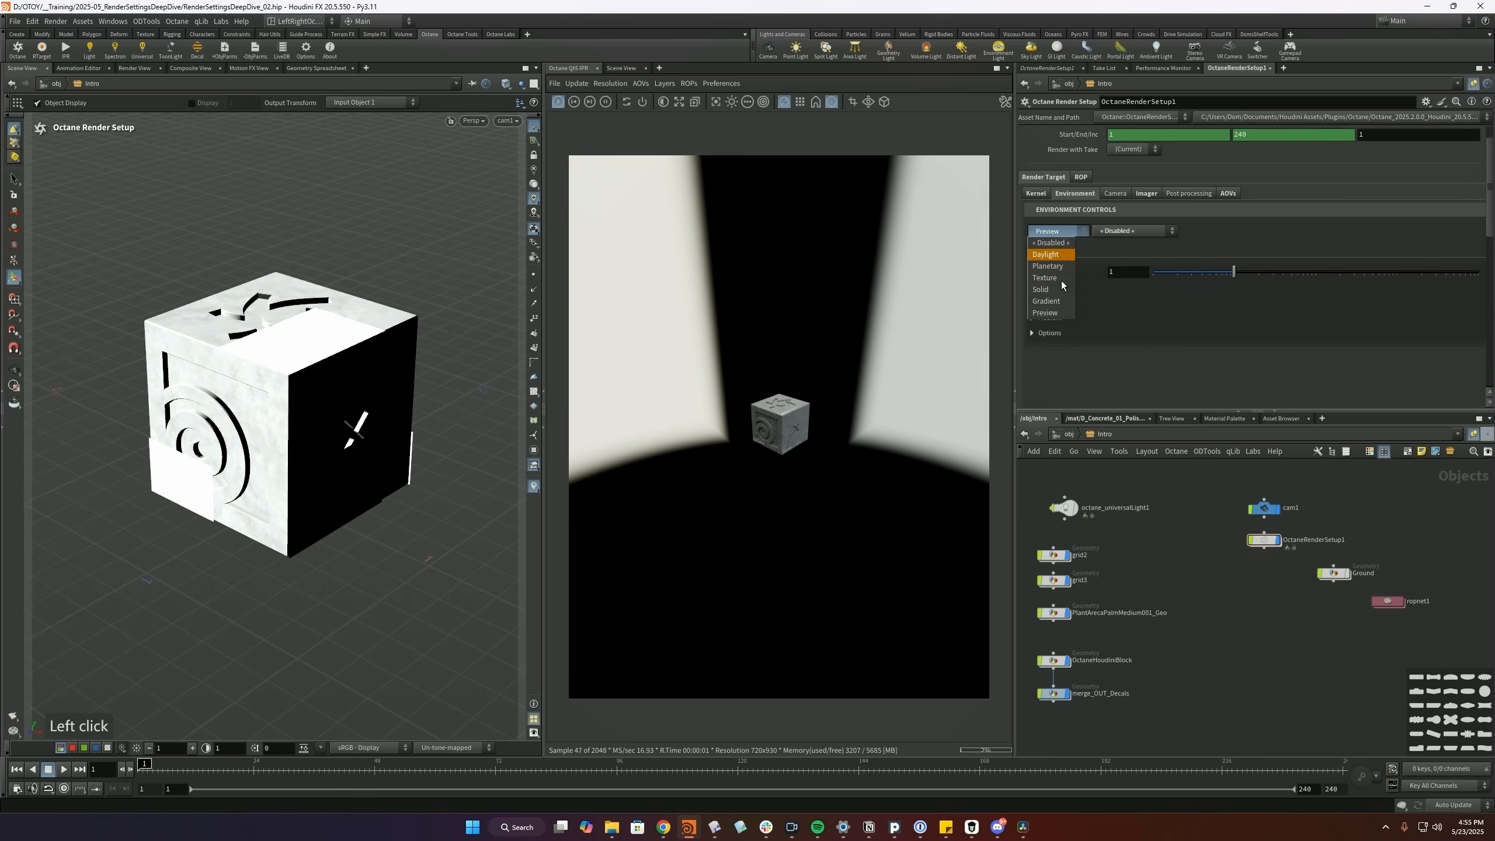
- Switch the environment to Daylight with north offset about -0.684, latitude -2.7 and local time about 9.44
left_click(1045, 254)
scroll(1209, 330, "down", 1)
left_click_drag(1211, 344, 1331, 367)
scroll(1254, 351, "down", 3)
- Switch the environment to Planetary with altitude about 23128.8, sky turbidity about 2.56 and north offset about -0.02
left_click(1059, 141)
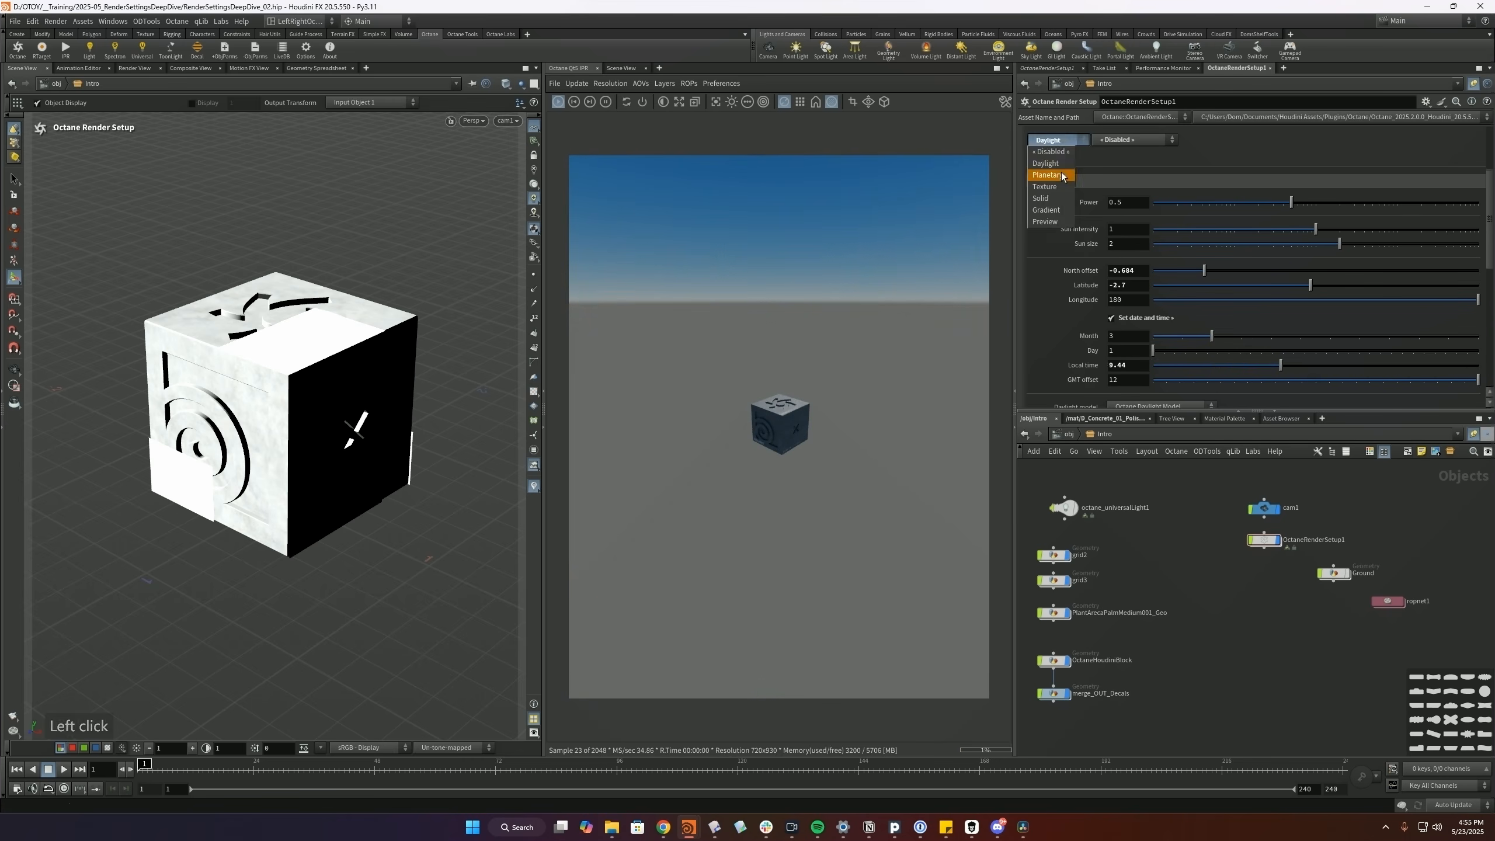
left_click(1061, 172)
mouse_move(1374, 340)
left_mouse_down()
mouse_move(1132, 329)
mouse_move(1447, 344)
mouse_move(1348, 344)
mouse_move(1360, 343)
left_mouse_up()
left_click_drag(1250, 286, 1313, 299)
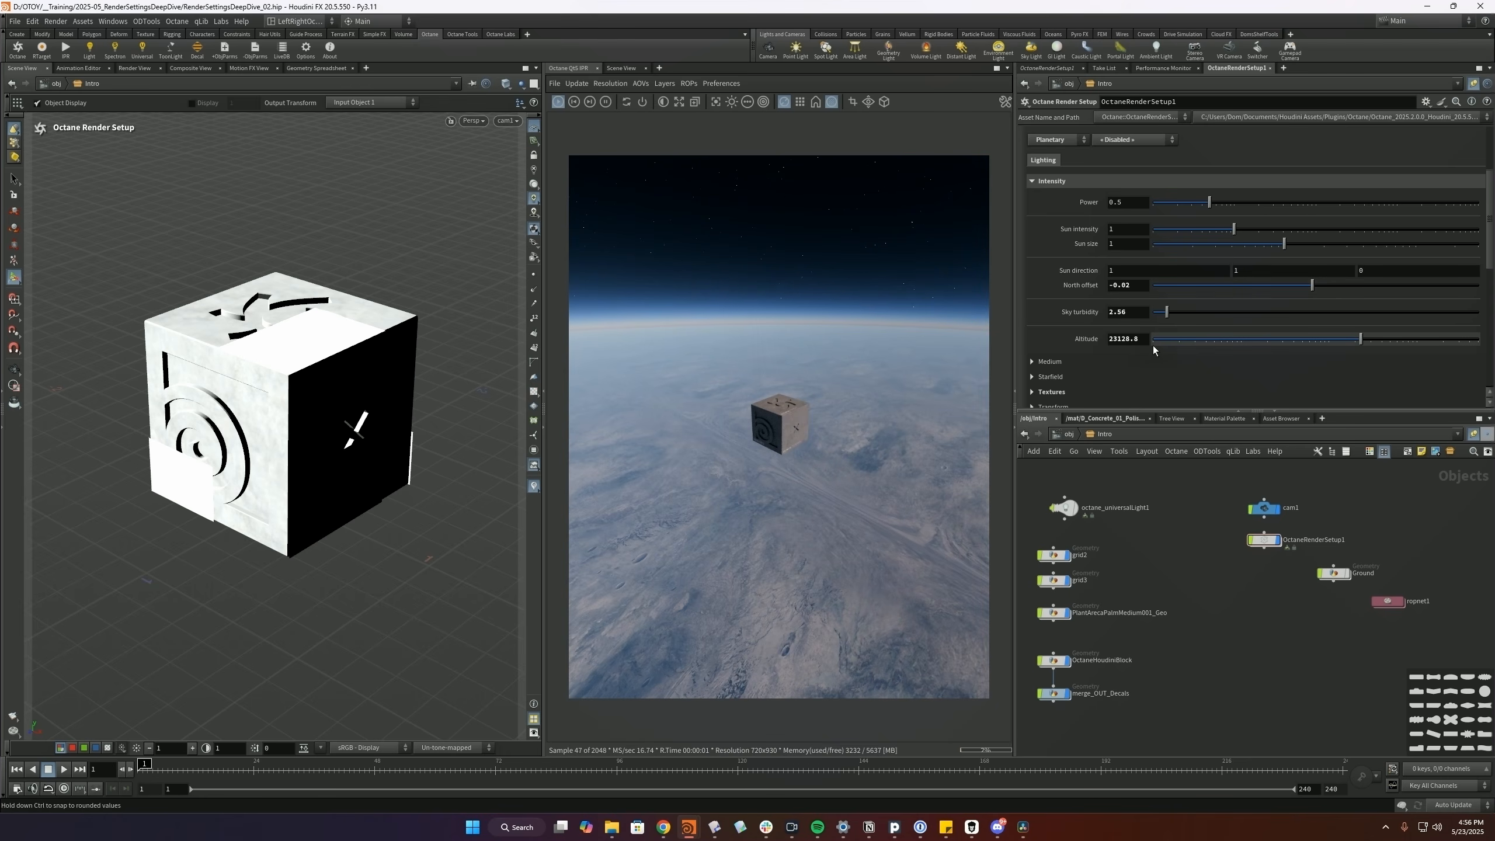
- Switch the environment to Texture with autumn_park_4k.hdr, pan it in 3D to about 70.8, and review its options
scroll(1153, 347, "down", 1)
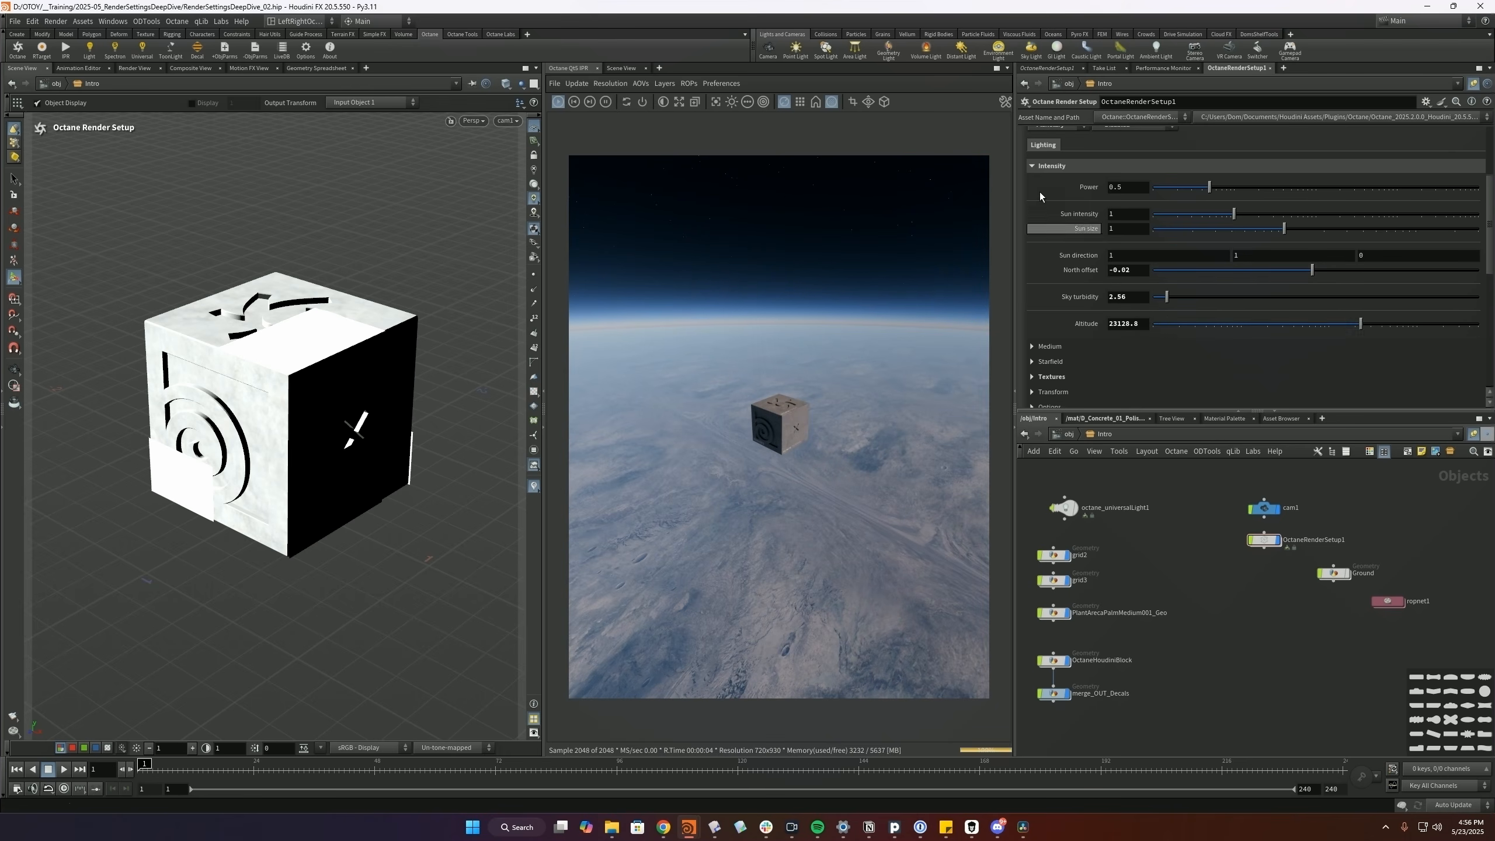
left_click(1042, 170)
left_click(1380, 258)
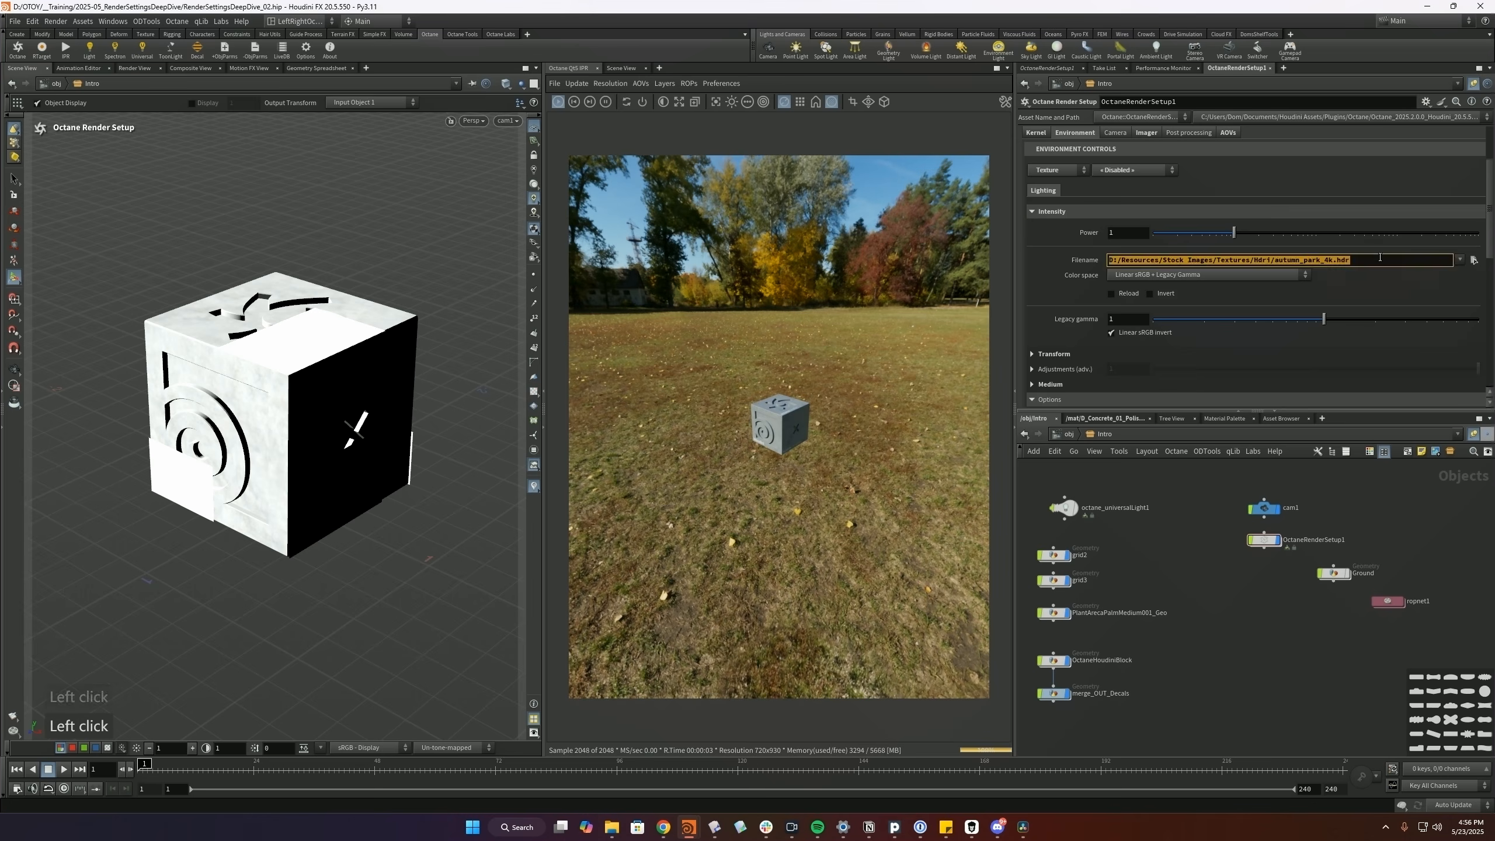
left_click(1051, 211)
left_click(1066, 241)
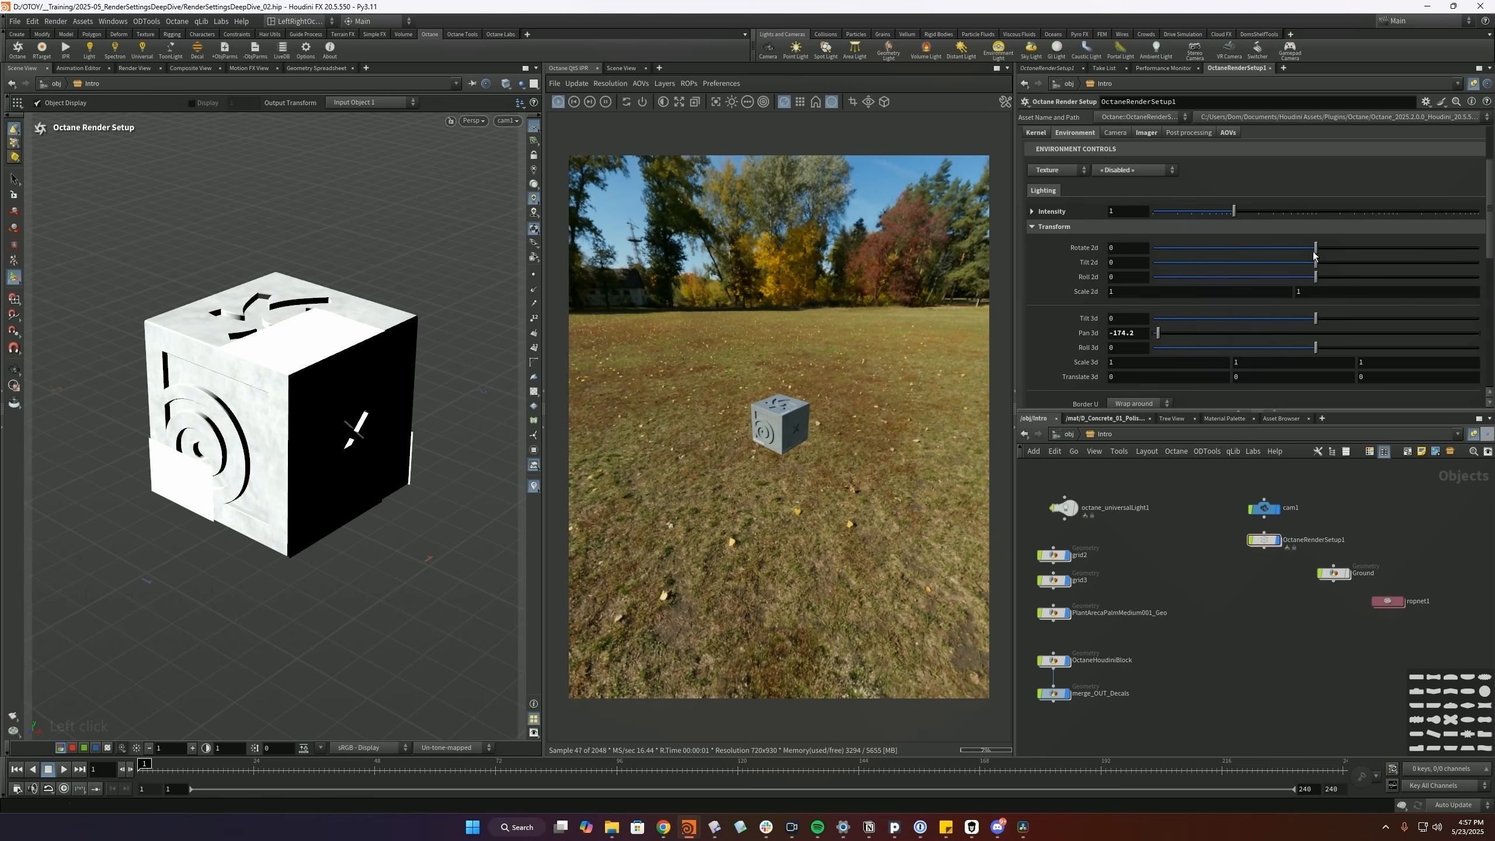
left_click_drag(1287, 333, 1294, 334)
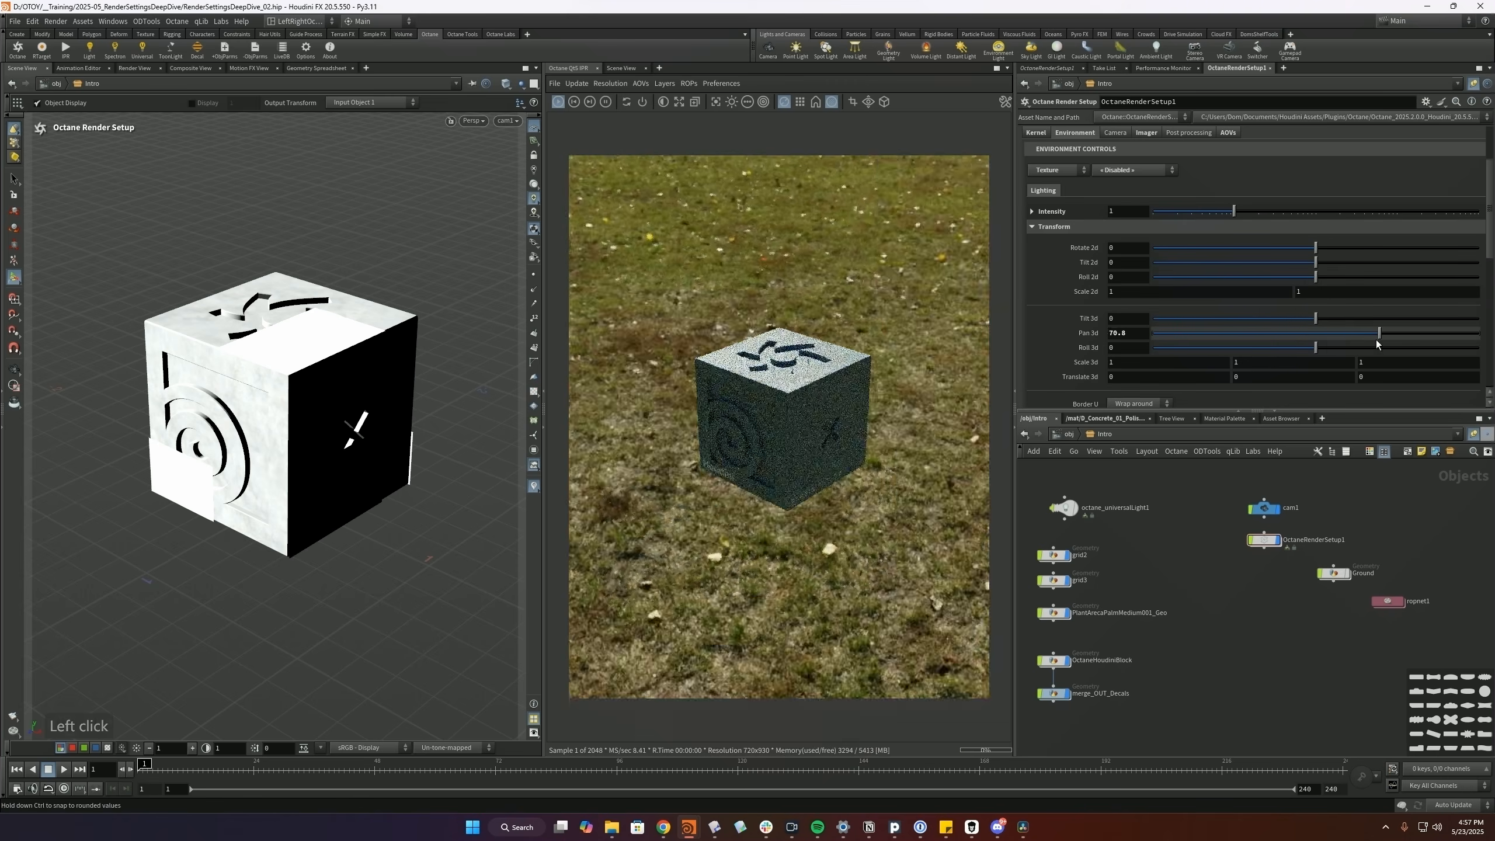
left_click(1033, 272)
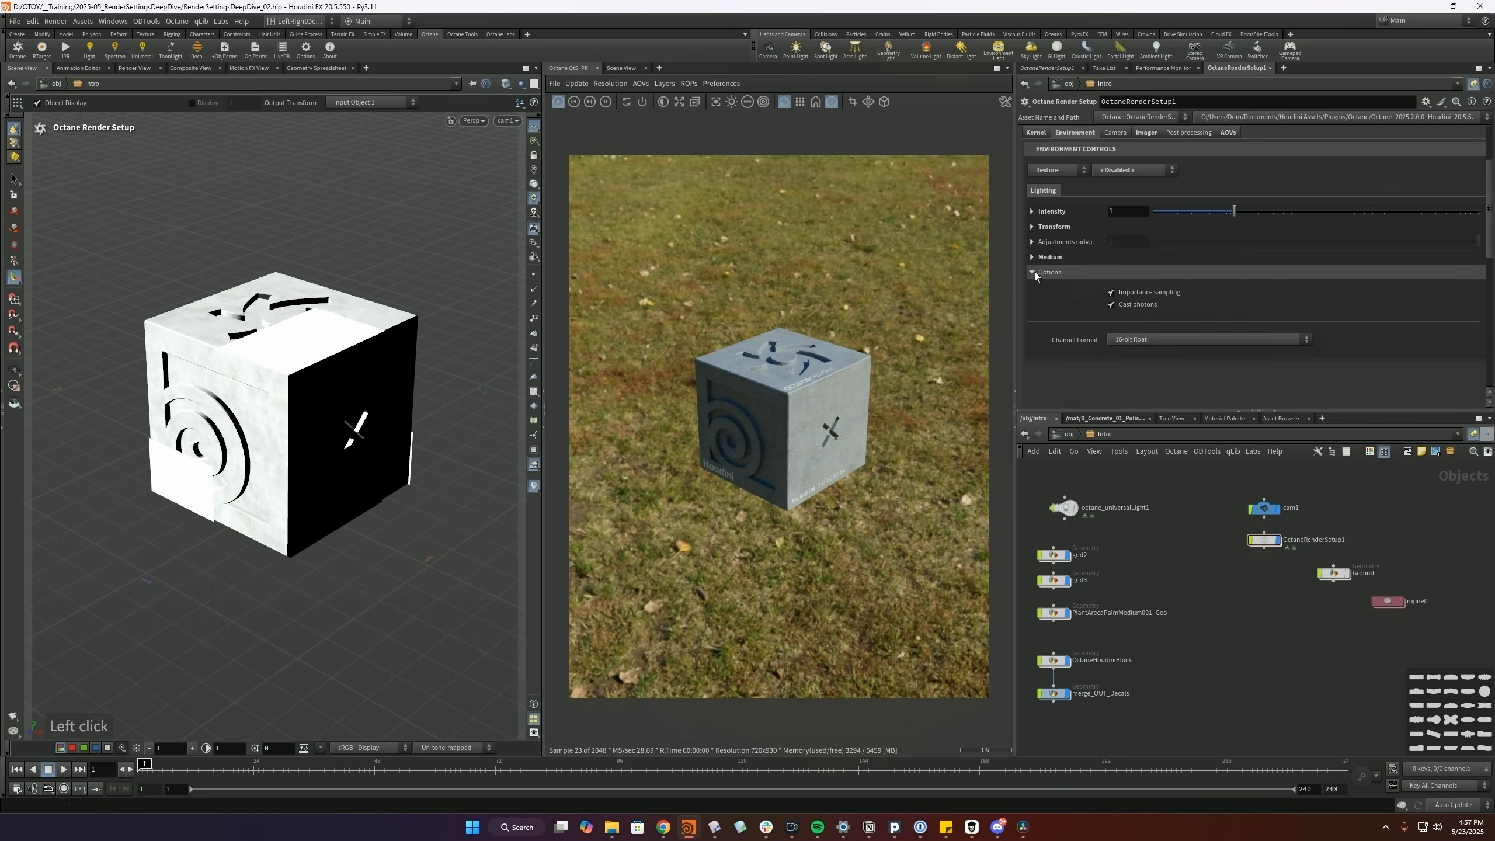
left_click(1033, 257)
- Switch the environment to Solid, try red as its colour, and change it to teal (0.075, 0.3, 0.3)
left_click_drag(1154, 293, 1290, 313)
left_click(1120, 345)
left_click(1284, 64)
left_click(1120, 312)
left_click(1284, 65)
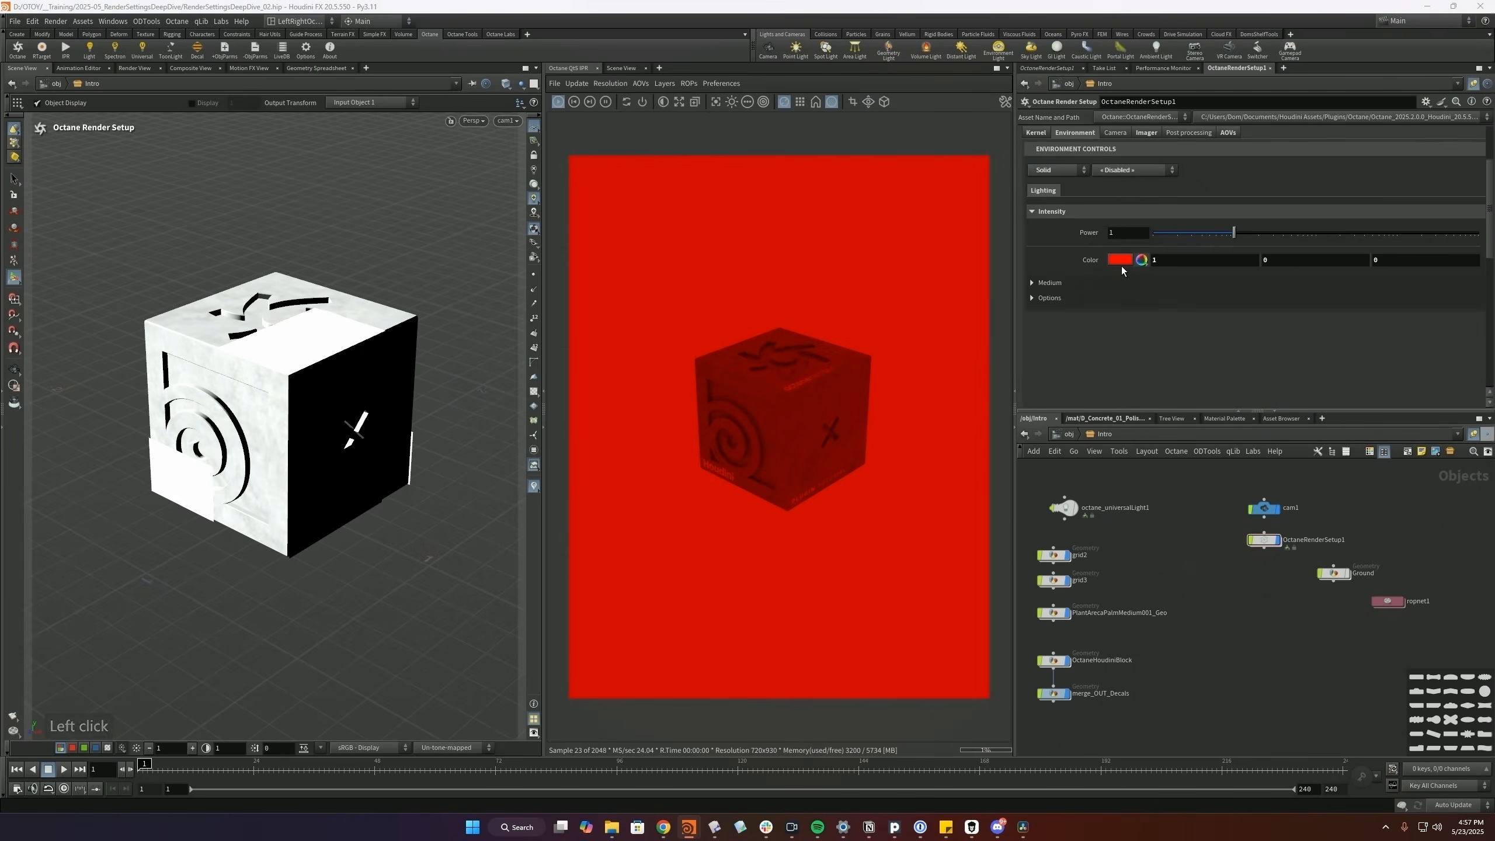
left_click(1119, 260)
left_click(1188, 108)
left_click(1181, 134)
- Switch the environment to Gradient, recolour the ramp's first stop and move its last stop inward
left_click(1057, 169)
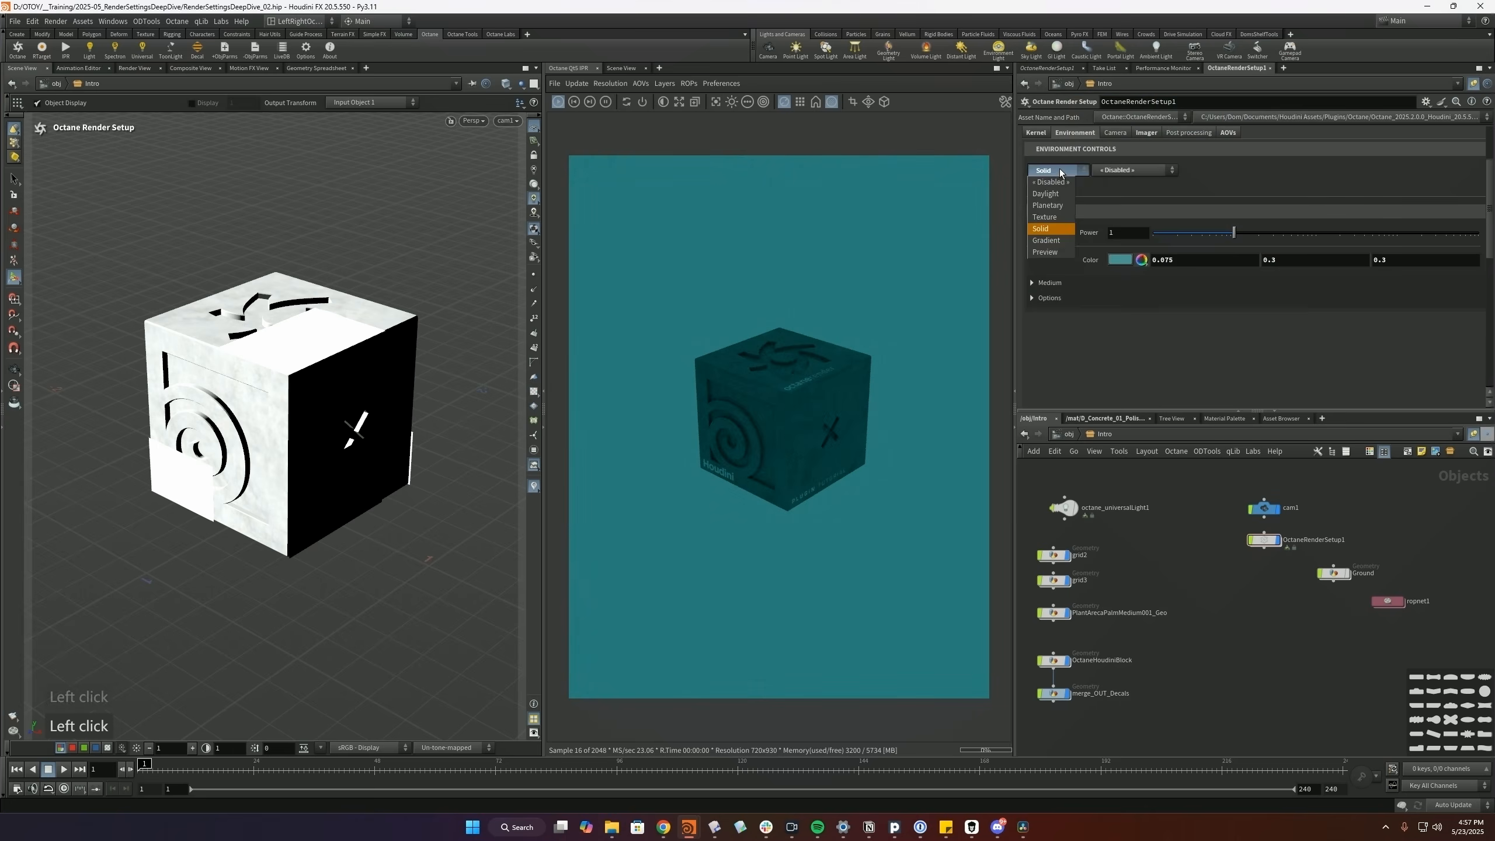
left_click(1045, 227)
left_click_drag(1133, 313, 1262, 430)
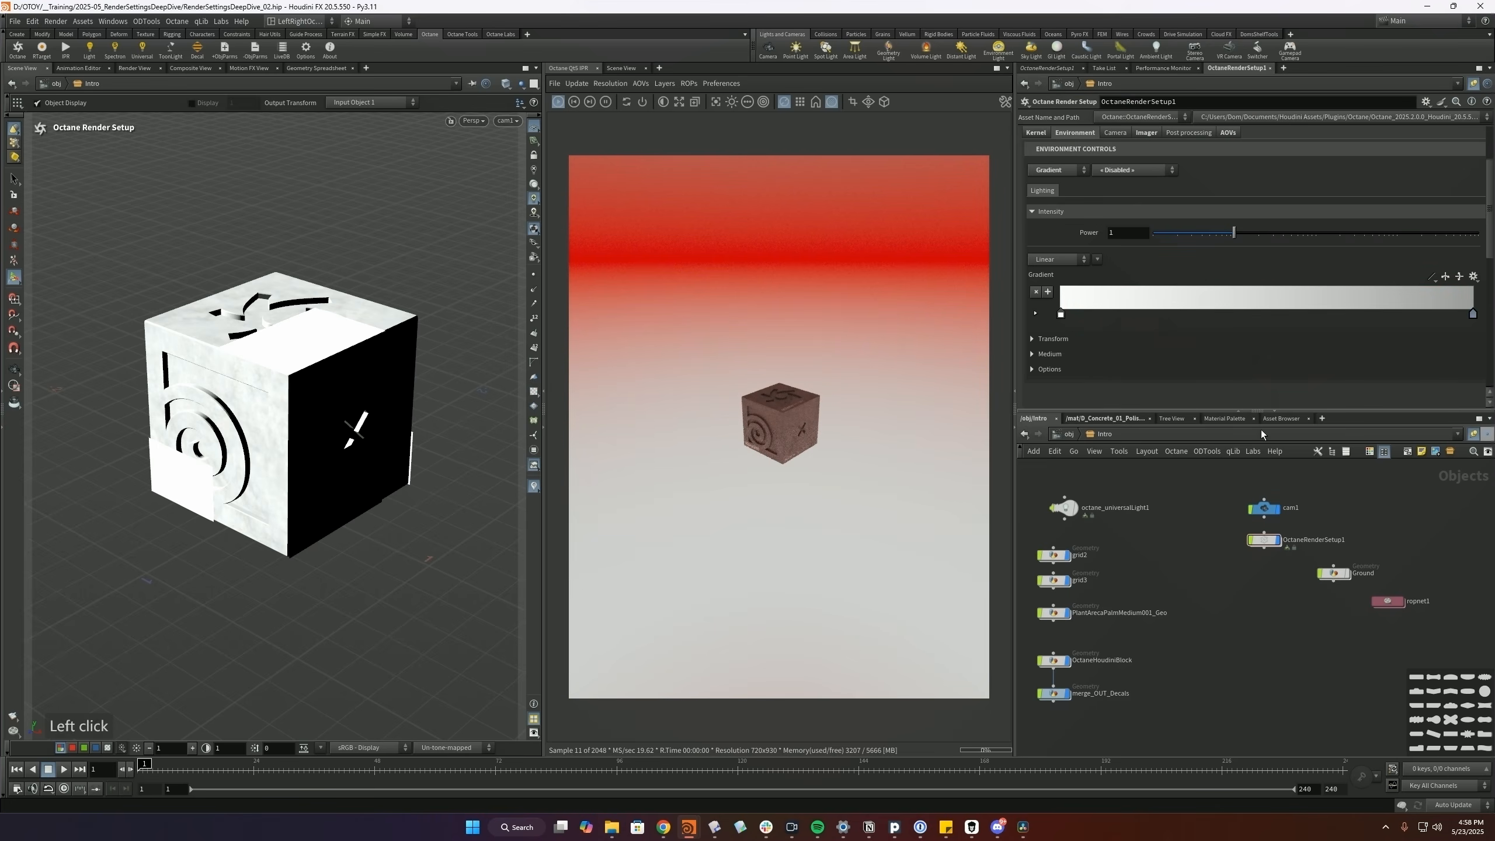
mouse_move(1060, 314)
left_mouse_down()
mouse_move(1074, 313)
mouse_move(1060, 313)
left_mouse_up()
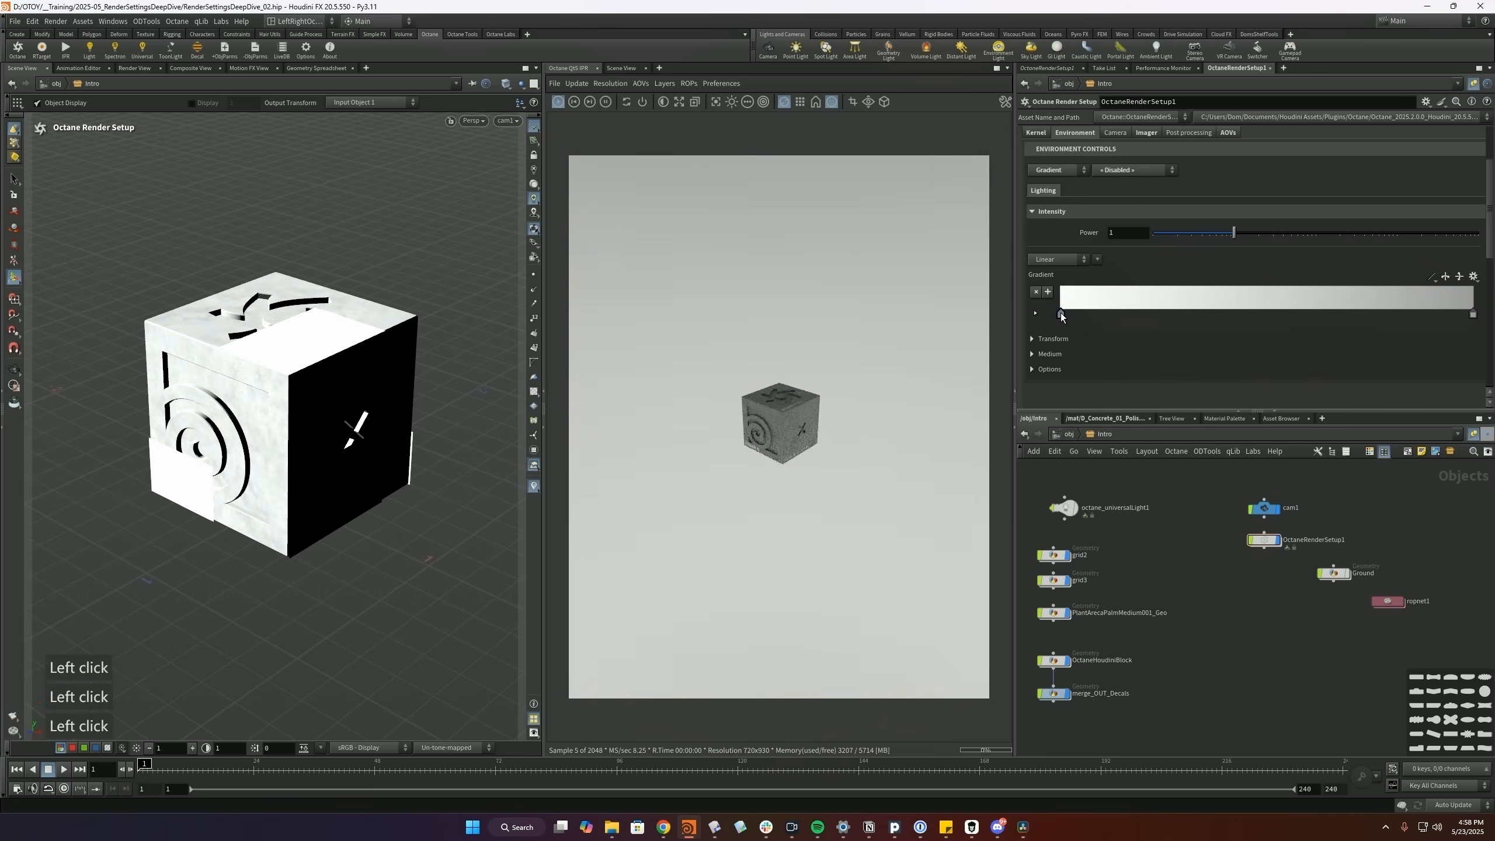
double_click(1061, 313)
left_click(1207, 98)
left_click_drag(1473, 314, 1248, 313)
- Switch the environment to Preview and choose the solid backplate after reviewing the backplate types
left_click(1058, 170)
left_click(1106, 176)
left_click(1106, 173)
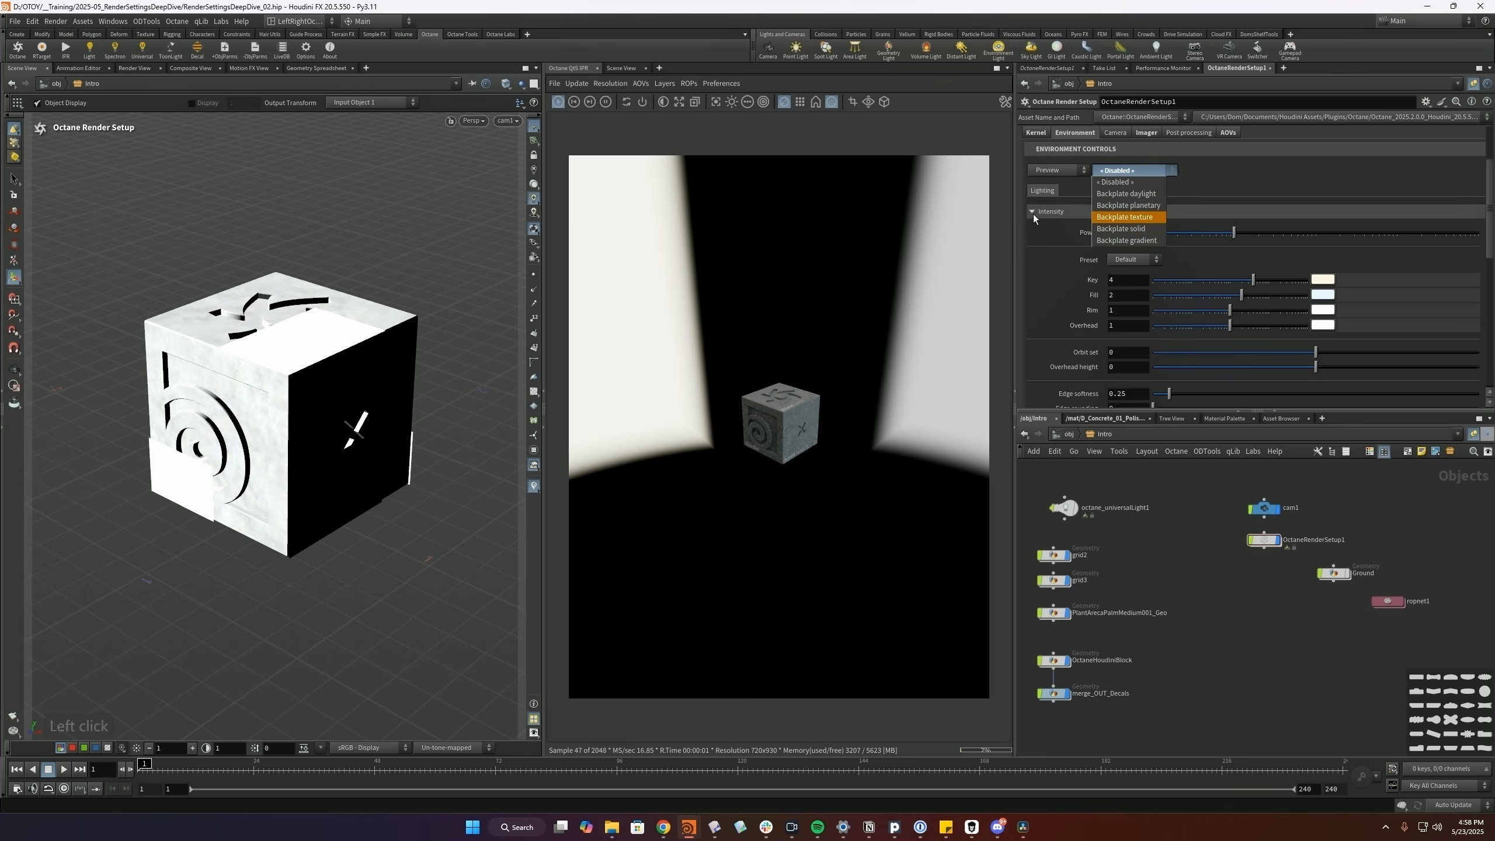
left_click(1032, 214)
left_click(1032, 211)
left_click(1129, 170)
left_click(1129, 229)
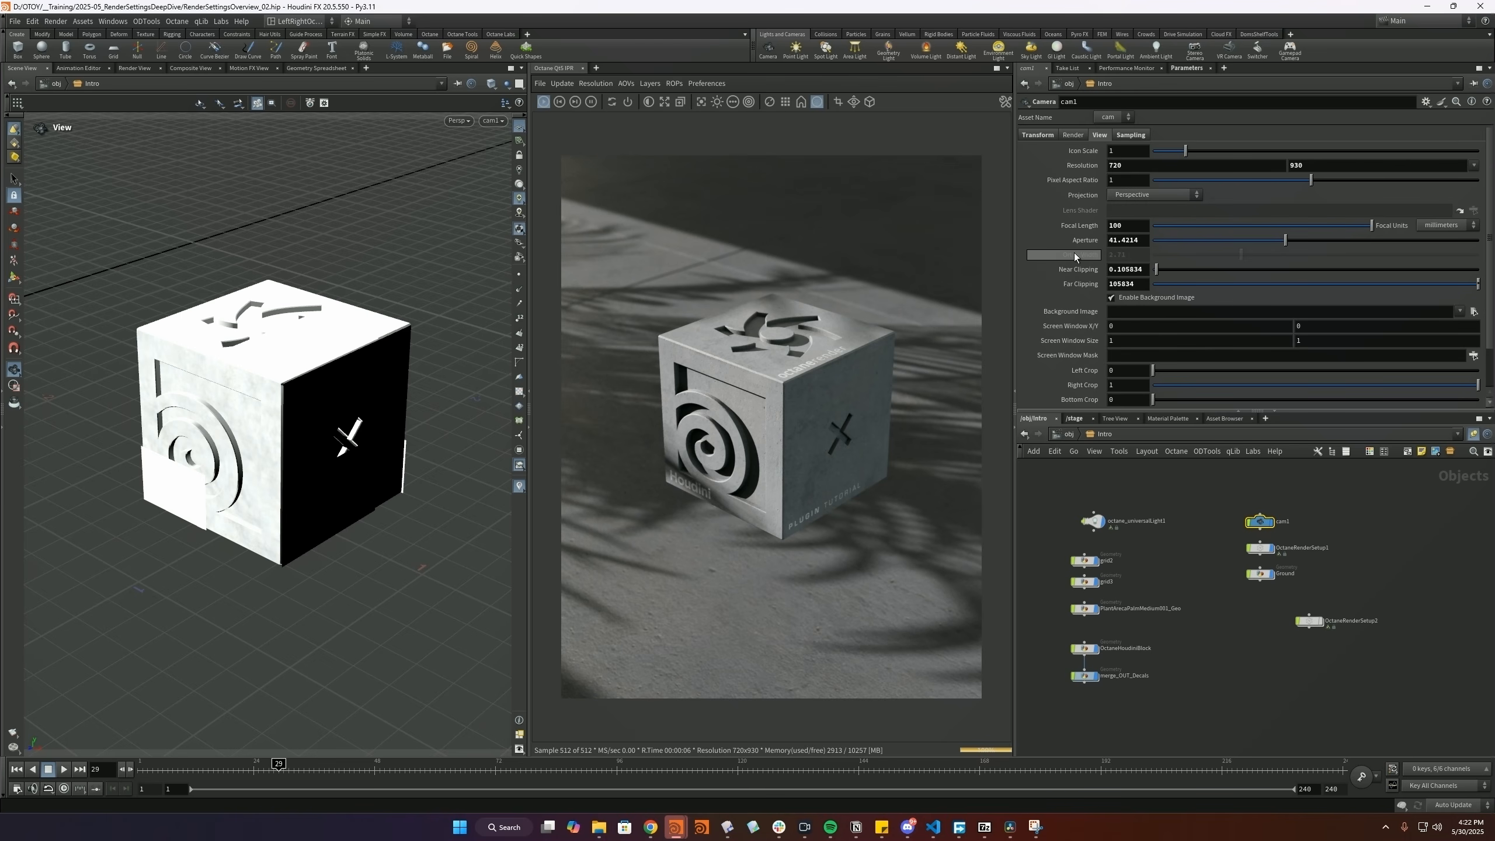
- Review cam1's projection types and its sampling settings for focus distance and F-stop
left_click(1154, 195)
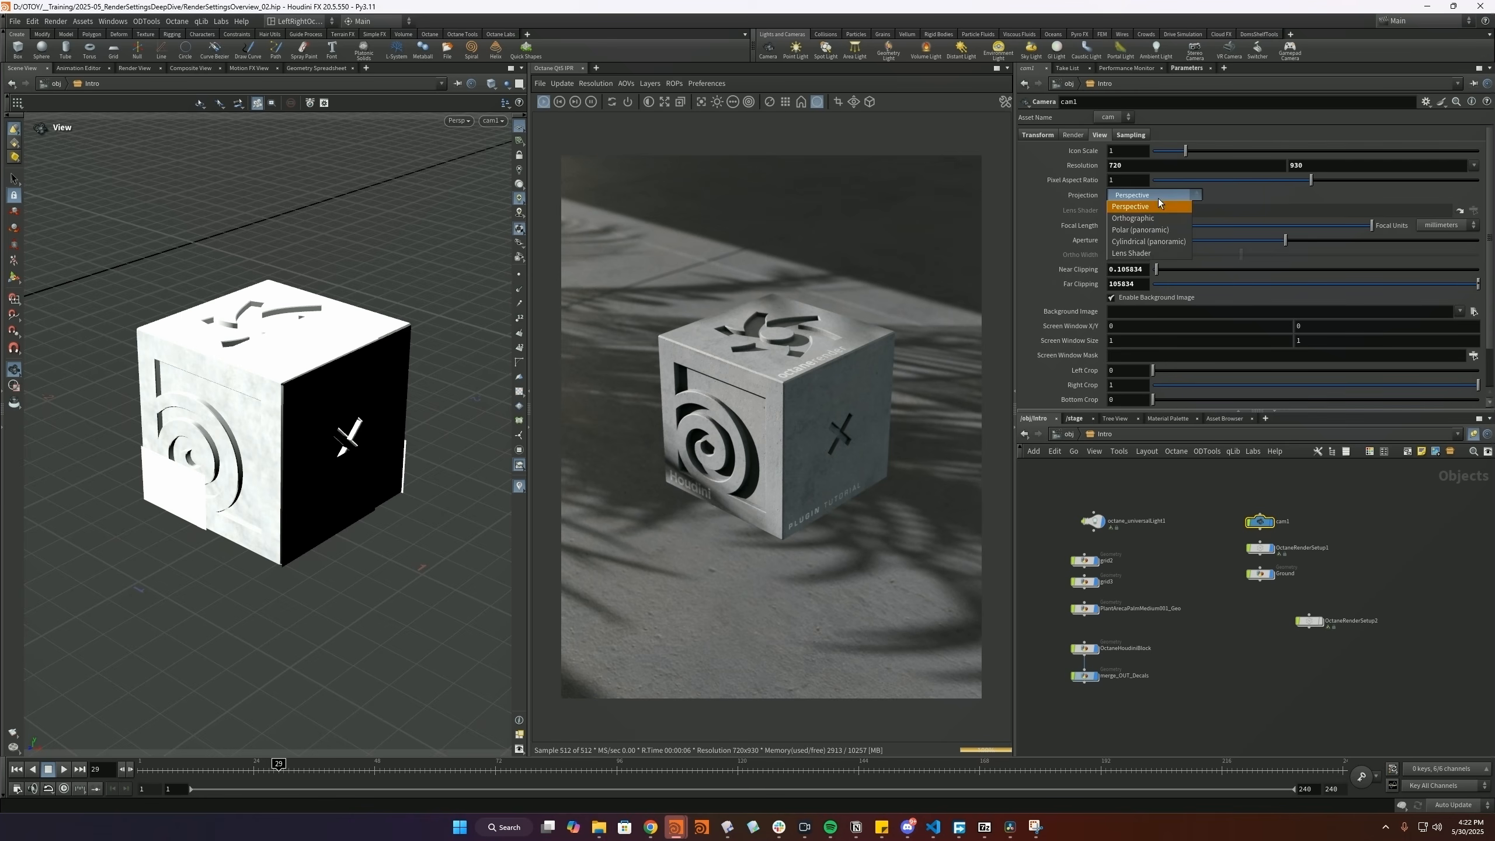
left_click(1130, 135)
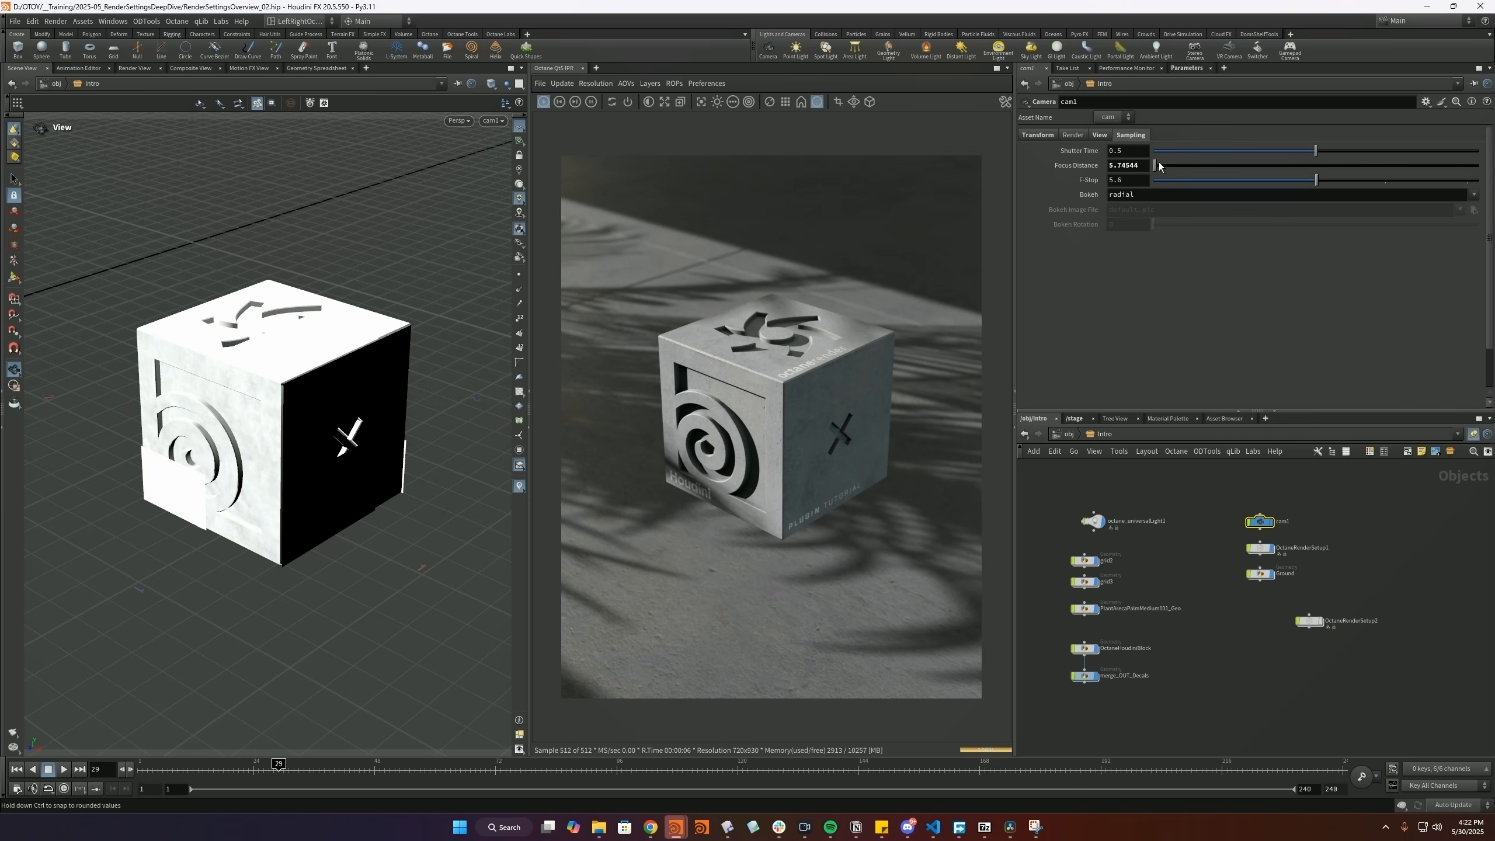
left_click(1128, 178)
left_click(1393, 534)
left_click_drag(1269, 516, 1276, 557)
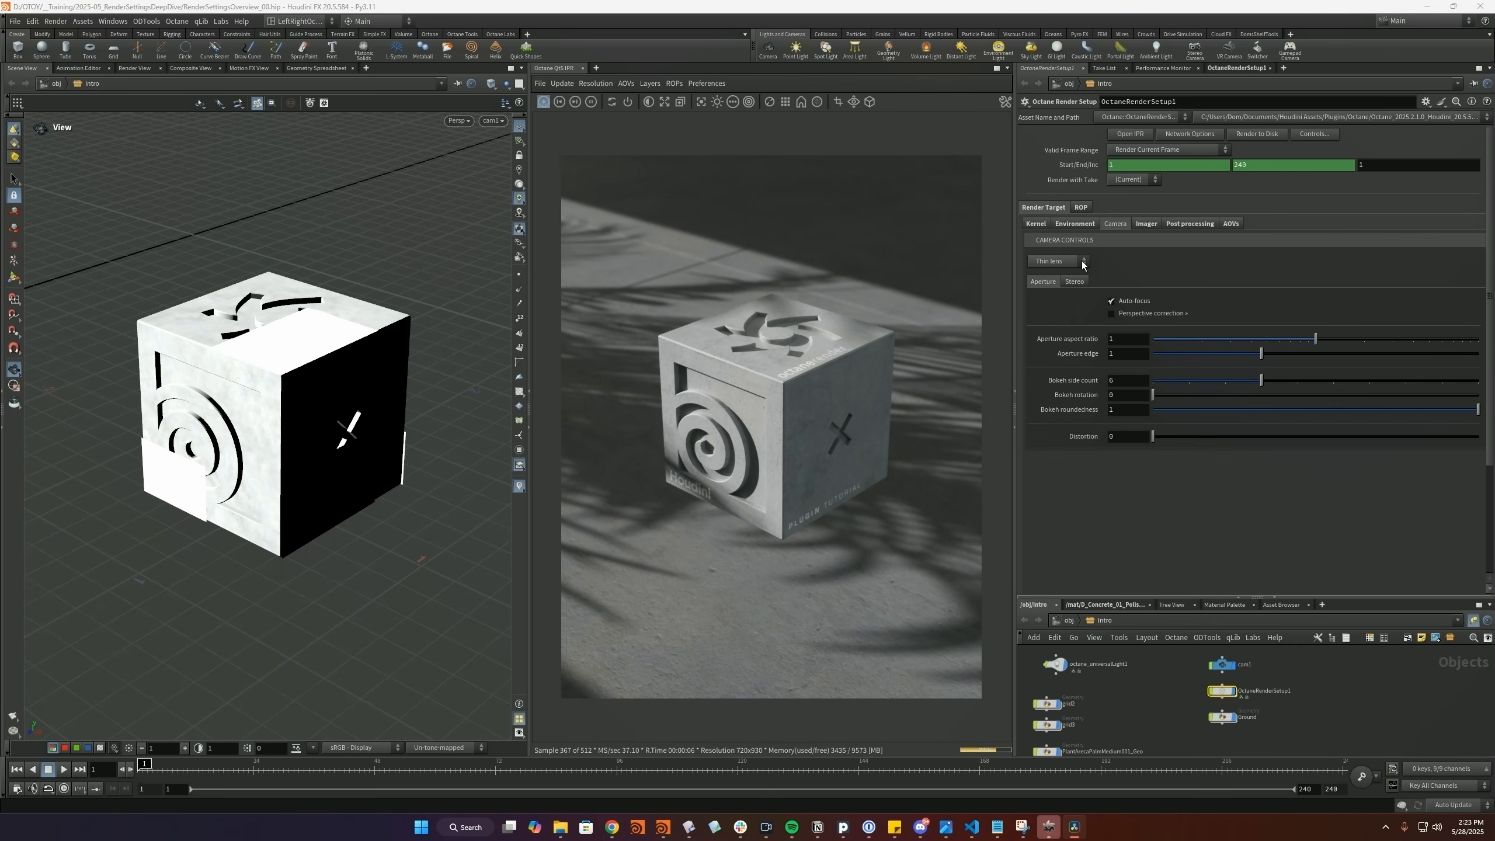
- Switch the Octane camera type to Universal and try its Orthographic and Fisheye modes
left_click(1081, 261)
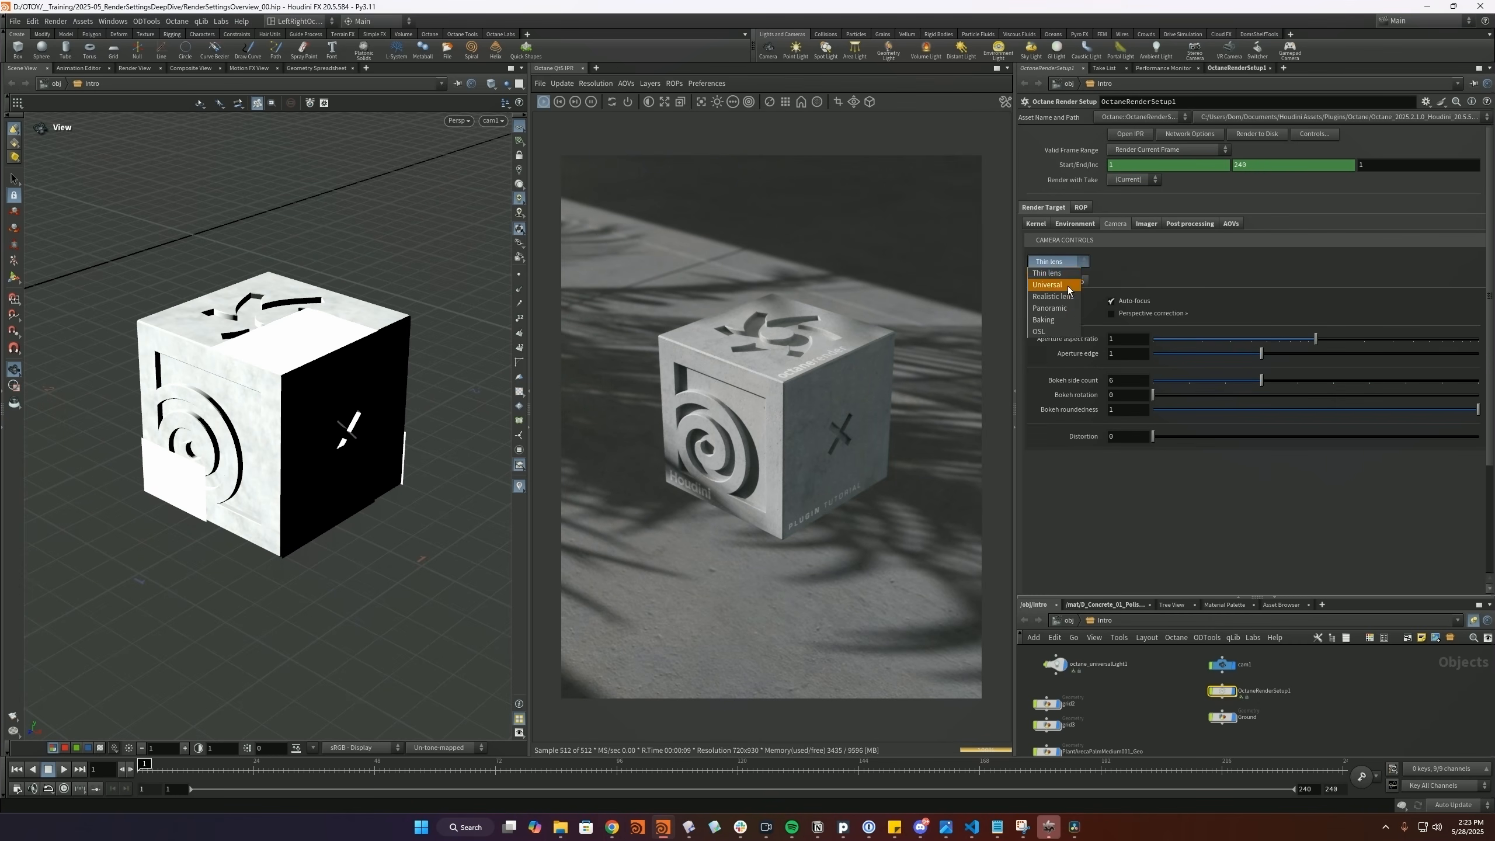
left_click(1068, 284)
left_click(1126, 264)
left_click(1126, 284)
left_click(1126, 265)
left_click(1127, 296)
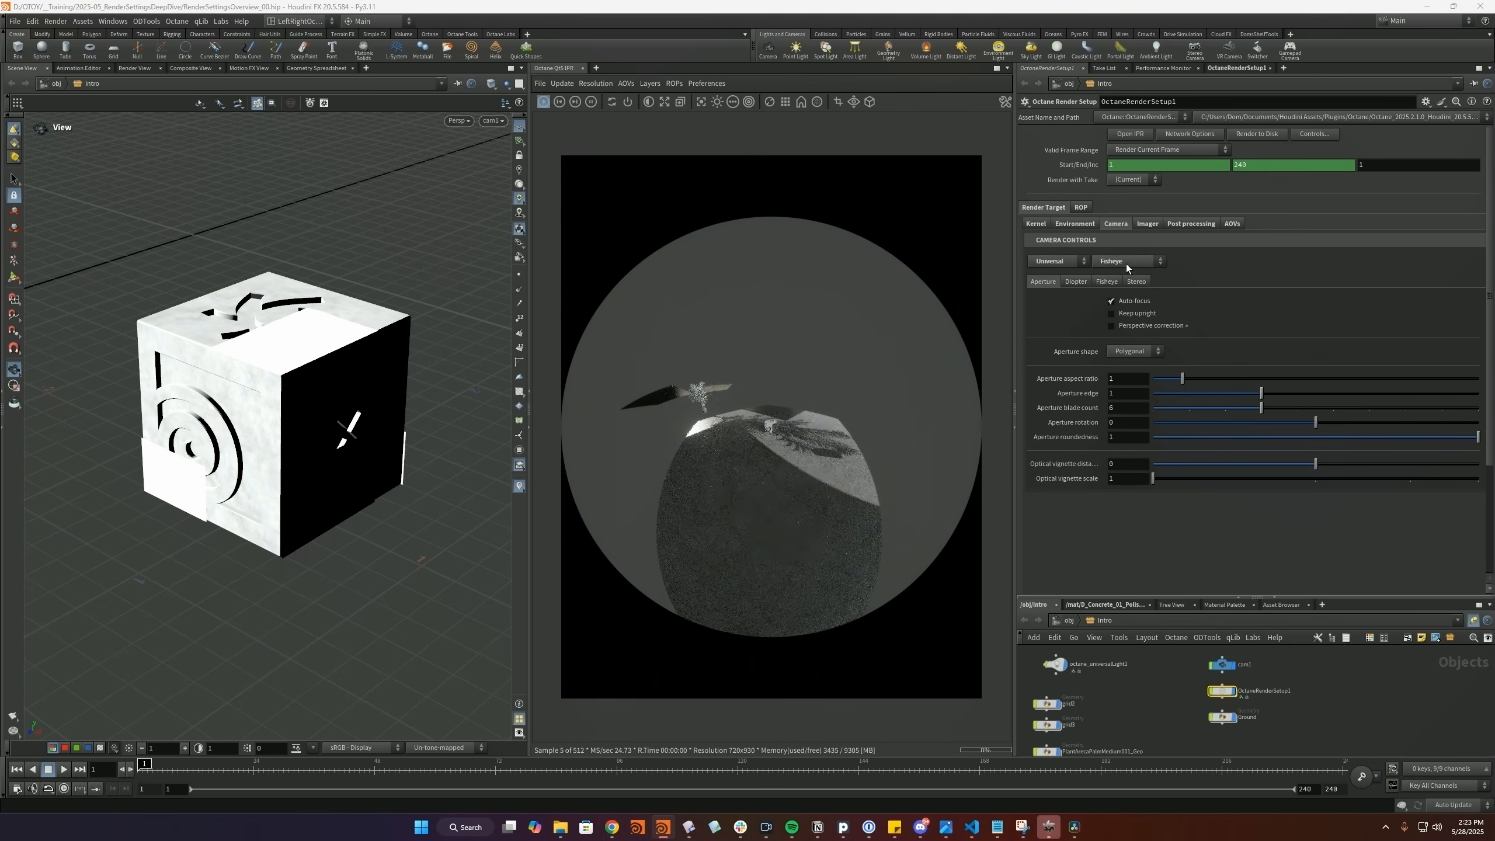
- Try the Universal camera's Equirectangular and Cubemap modes, return to Thin lens and save the scene
left_click(1126, 264)
left_click(1128, 308)
left_click(1132, 262)
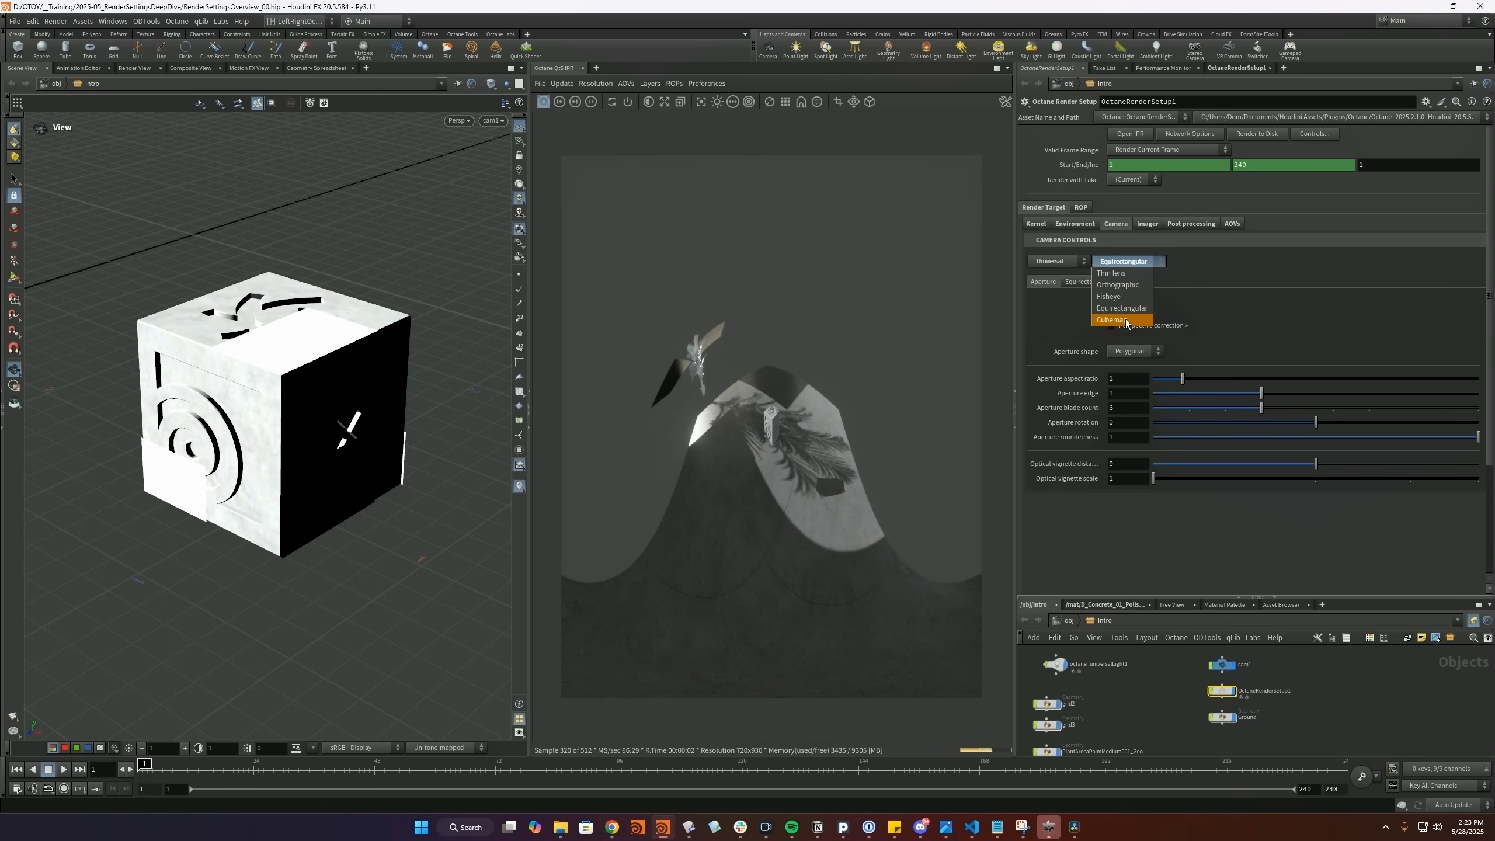
left_click(1125, 319)
left_click(1125, 263)
left_click(1126, 274)
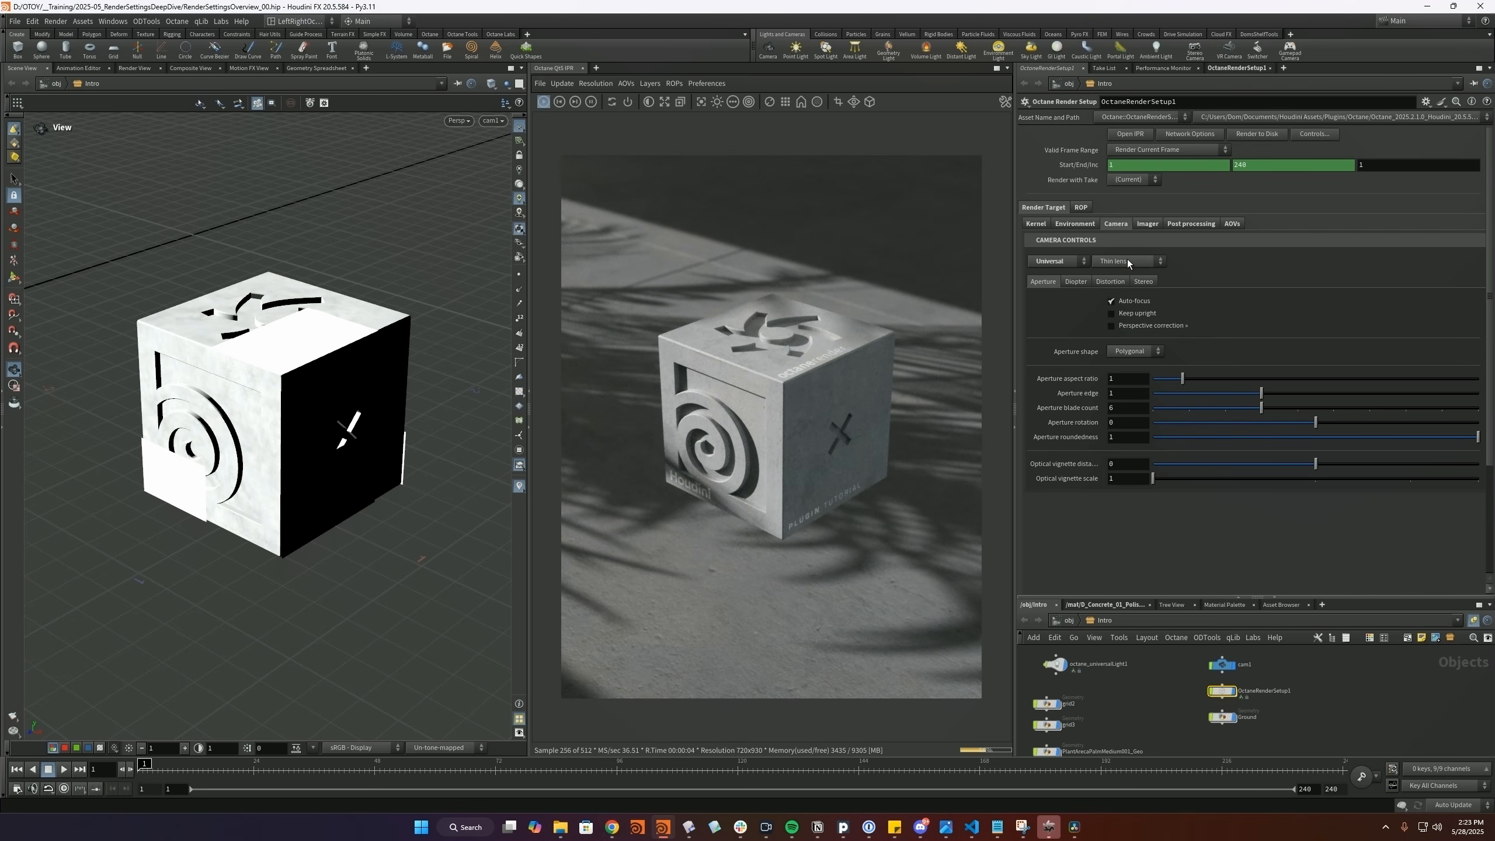
key("ctrl+s")
- Try the Universal camera's split-focus diopter and disable it again
left_click(1076, 281)
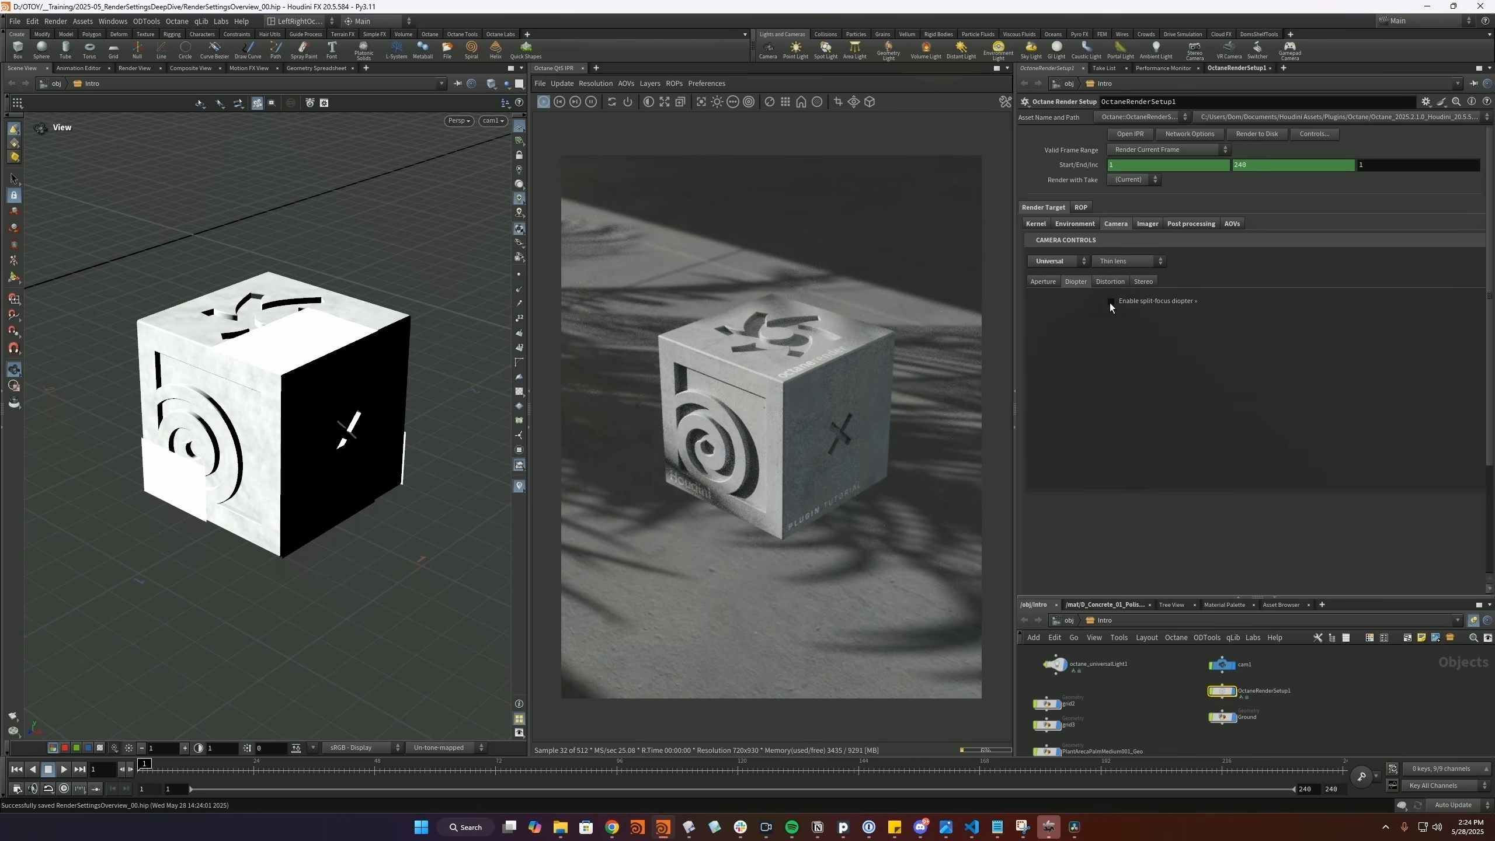
left_click(1113, 301)
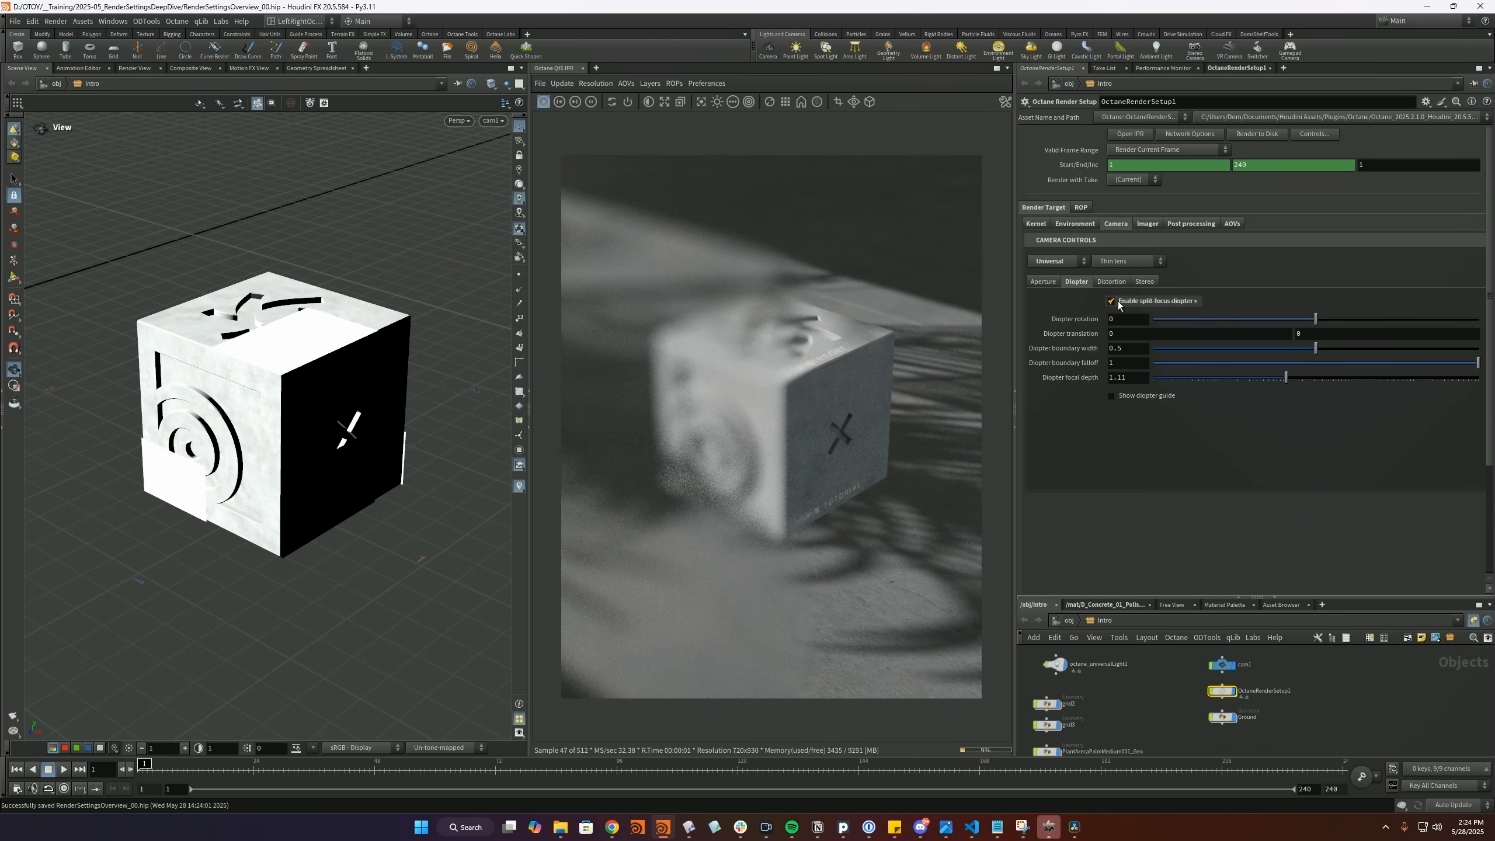
left_click(1118, 302)
- Try the Universal camera's lens distortion settings and reset the first distortion value to 0
left_click(1111, 282)
left_click_drag(1154, 302, 1222, 304)
left_click_drag(1316, 317, 1247, 319)
left_click_drag(1316, 332, 1365, 348)
left_click_drag(1316, 361, 1255, 361)
double_click(1119, 303)
type("0")
key("Tab")
- Try the side-by-side and Anaglyphic stereo outputs, and disable stereo output again
left_click(1143, 281)
left_click(1140, 303)
left_click(1131, 349)
left_click(1131, 302)
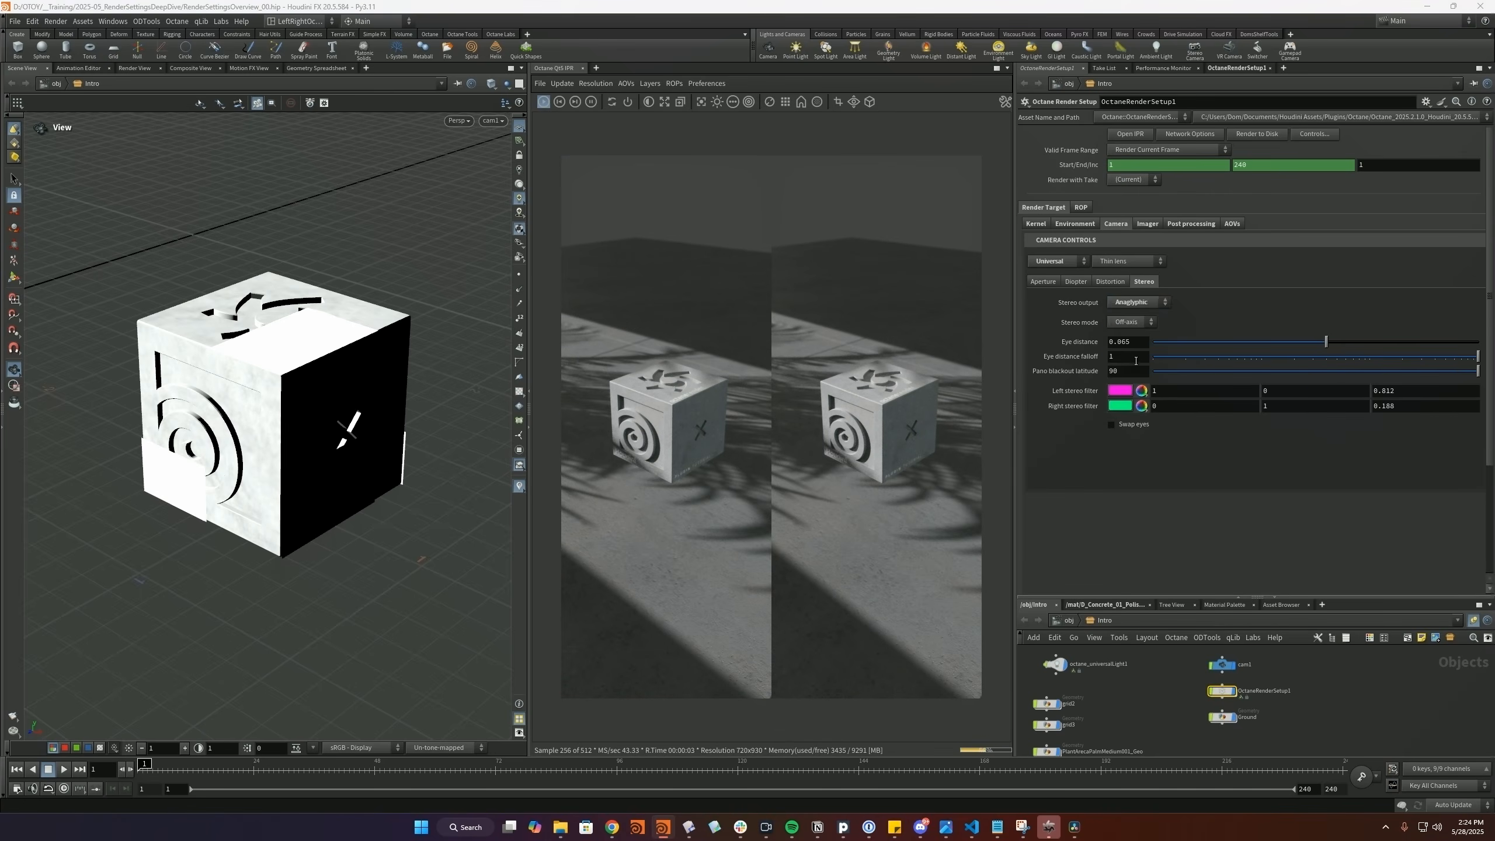
left_click(1130, 360)
left_click(1145, 304)
left_click(1142, 313)
- Switch the camera type to Realistic lens with the 58mm f/1.5 portrait lens and a sensor width of about 21.8
left_click(1053, 259)
left_click(1060, 296)
left_click(1139, 325)
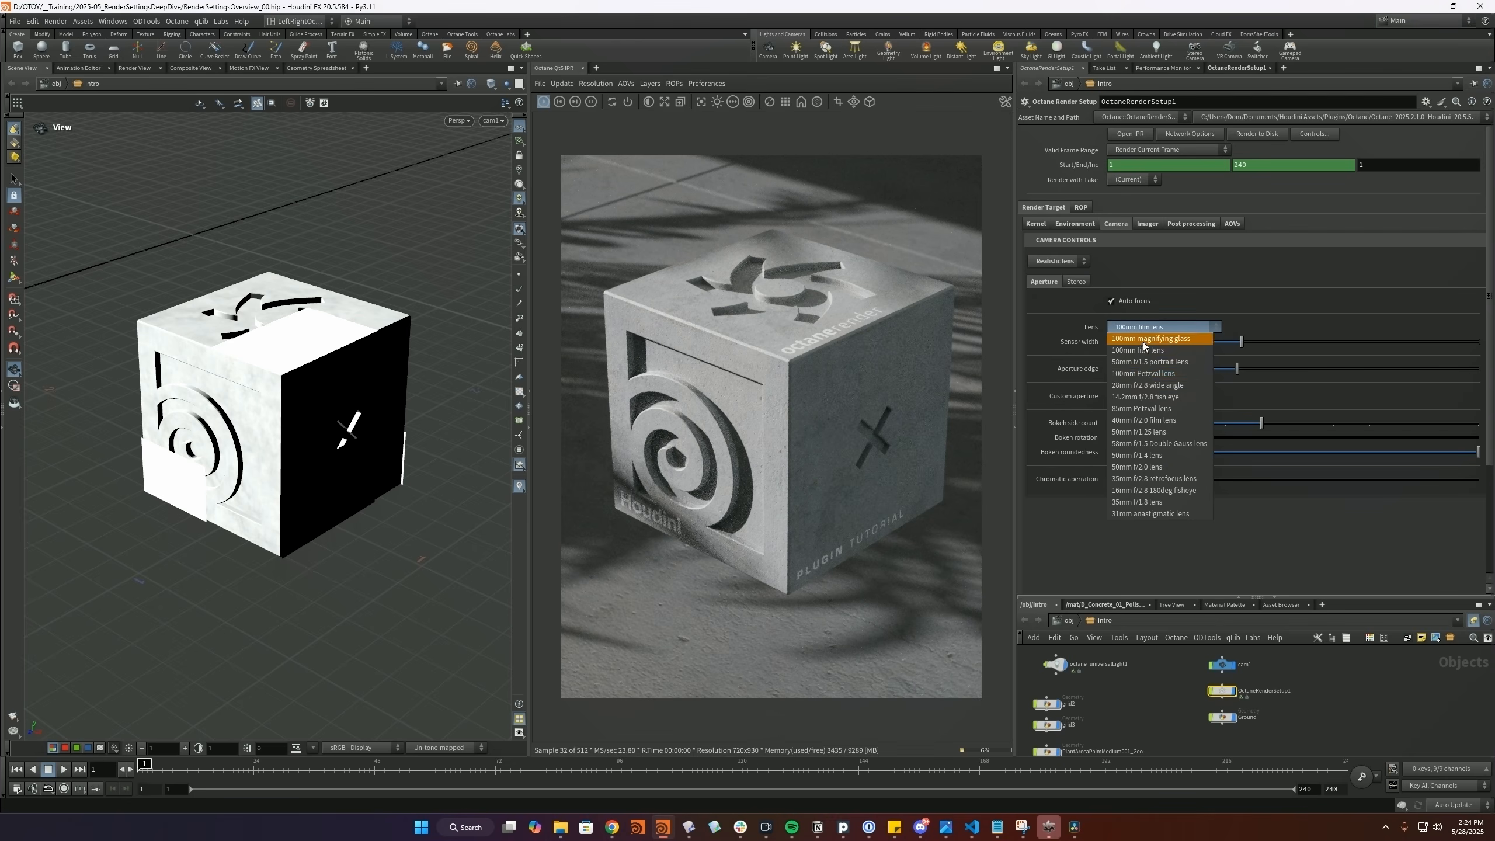
left_click(1142, 361)
left_click_drag(1183, 342, 1221, 348)
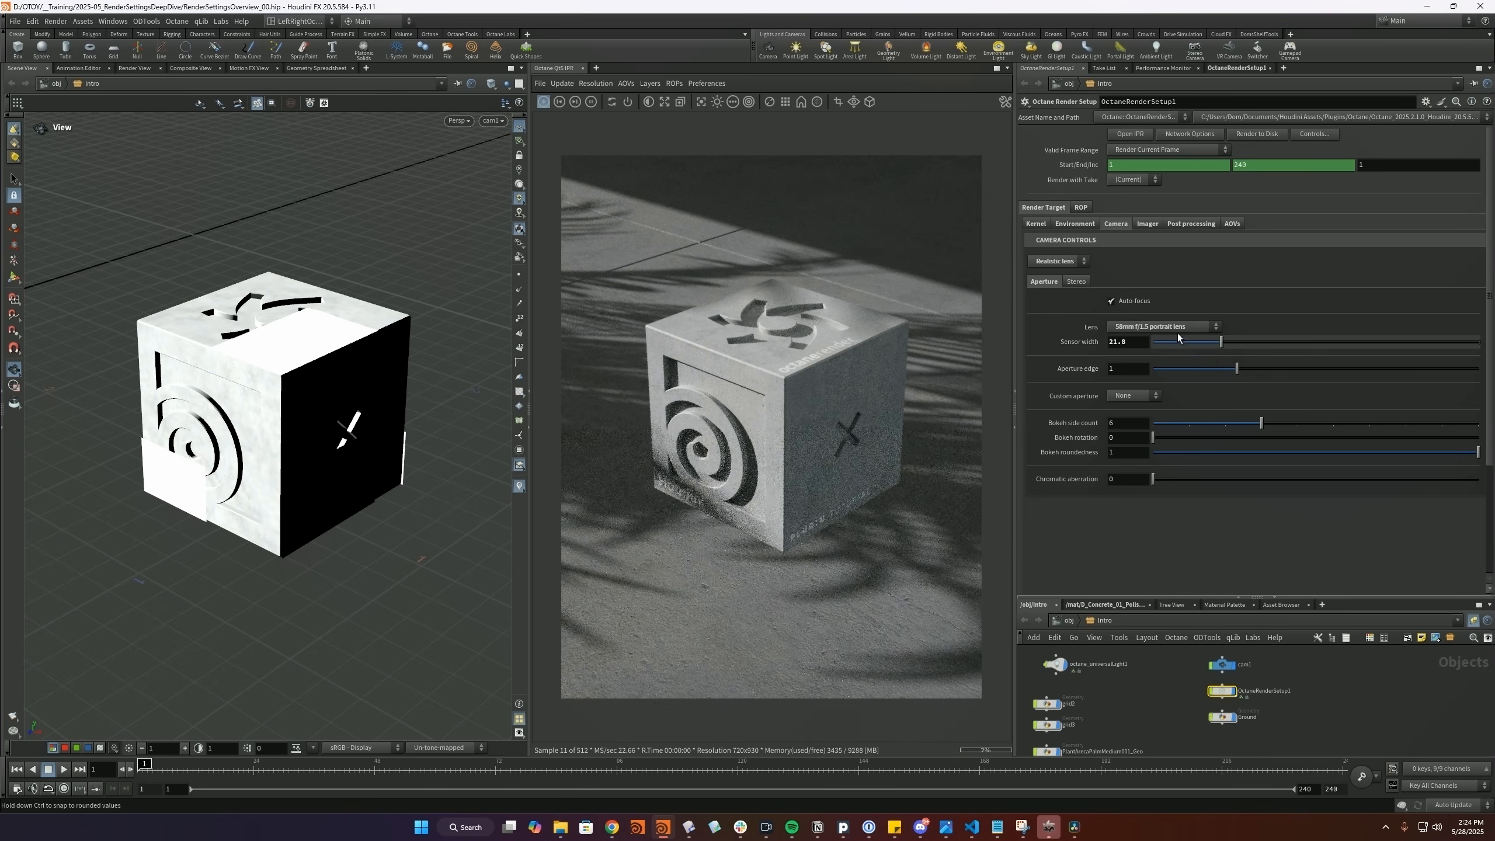
- Try the 28mm f/2.8 wide angle lens and change to the 85mm Petzval lens
left_click(1174, 327)
left_click(1161, 384)
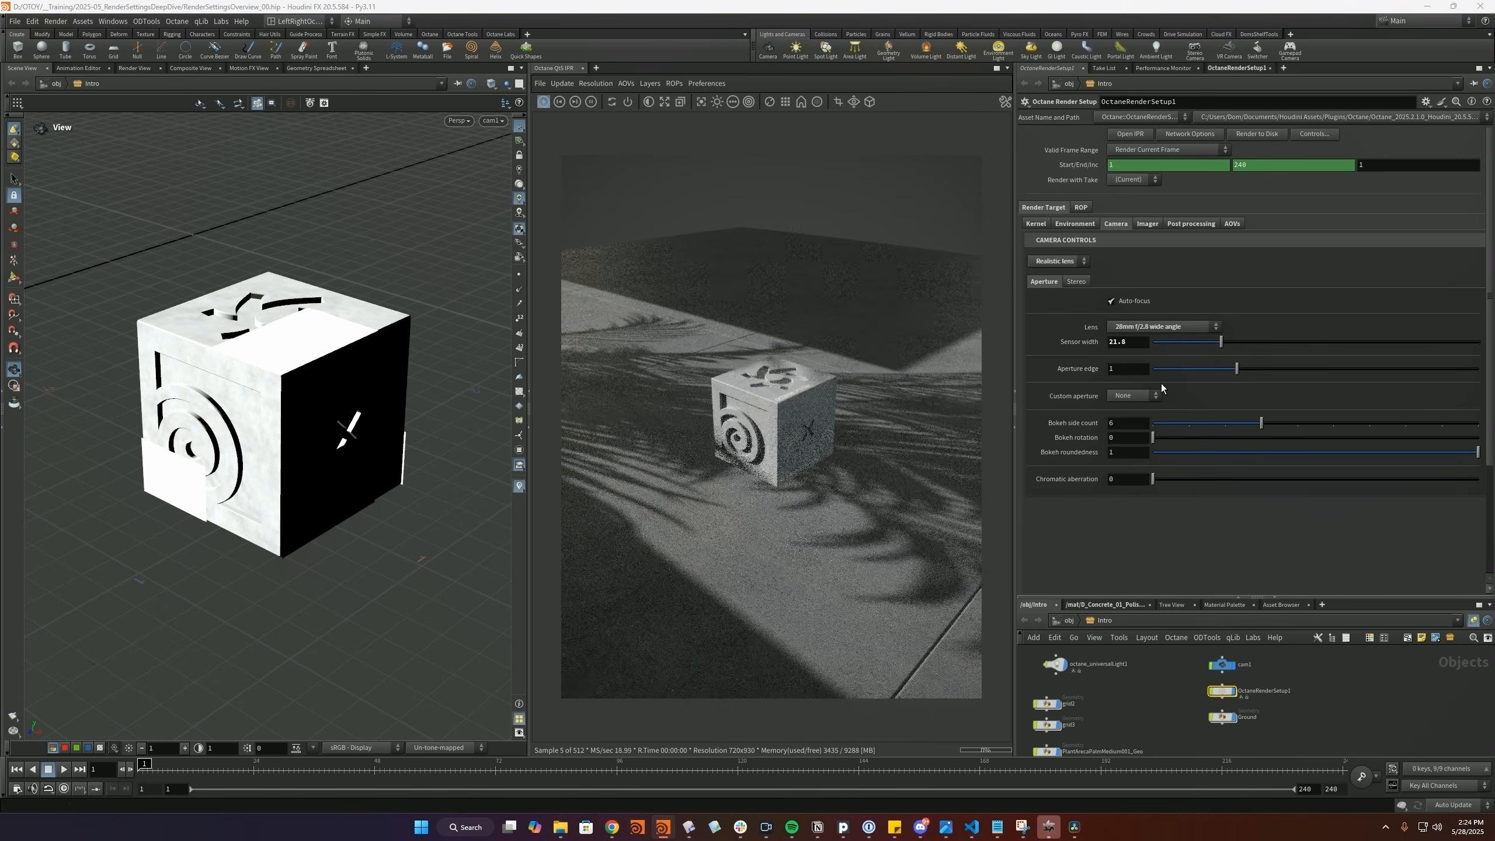
left_click(1156, 327)
left_click(1152, 409)
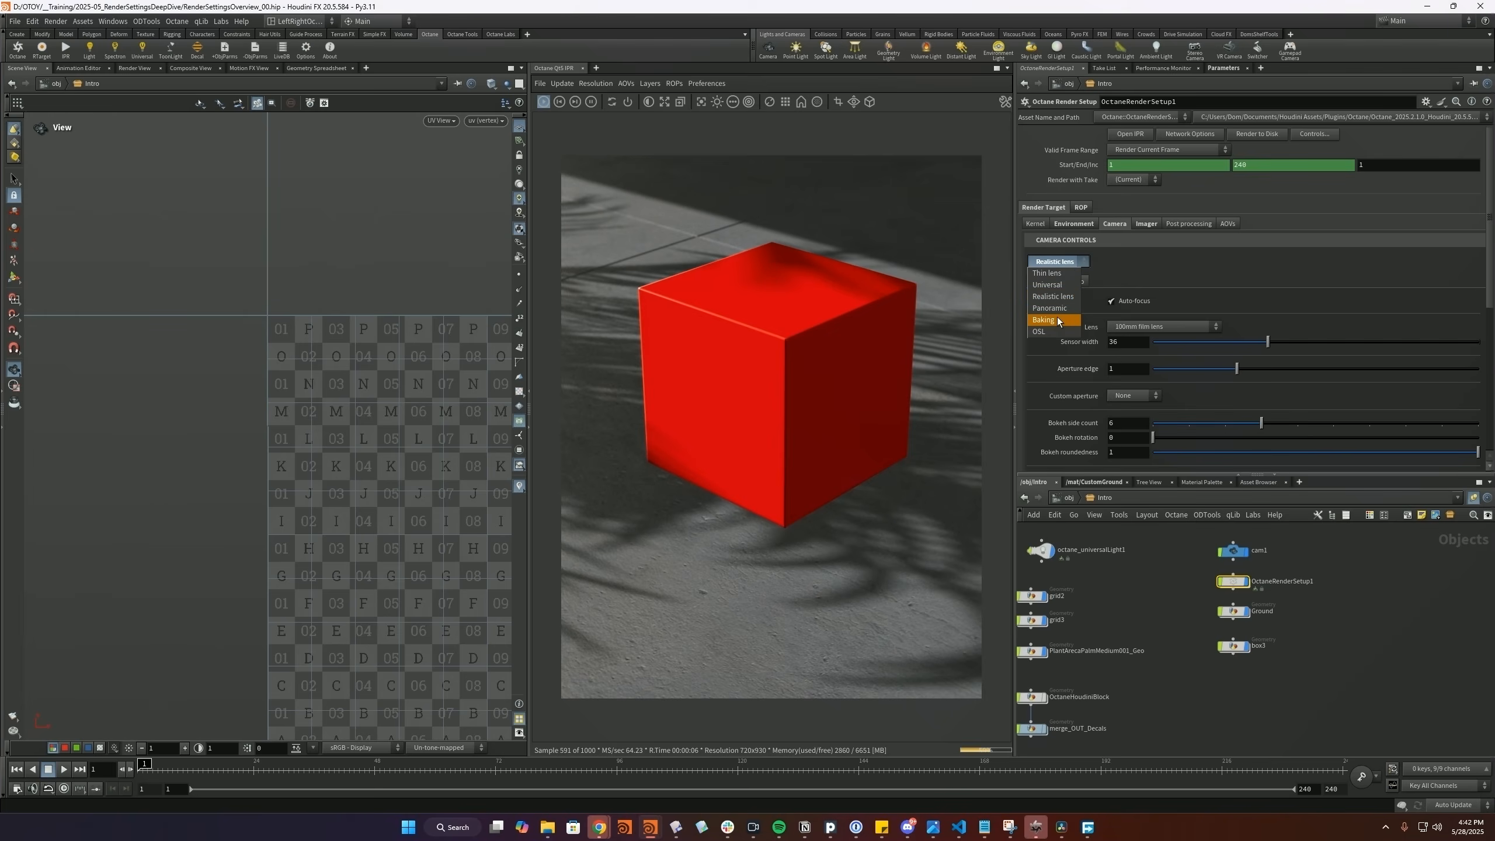
- Try the Baking camera type and change the camera type to OSL
left_click(1054, 322)
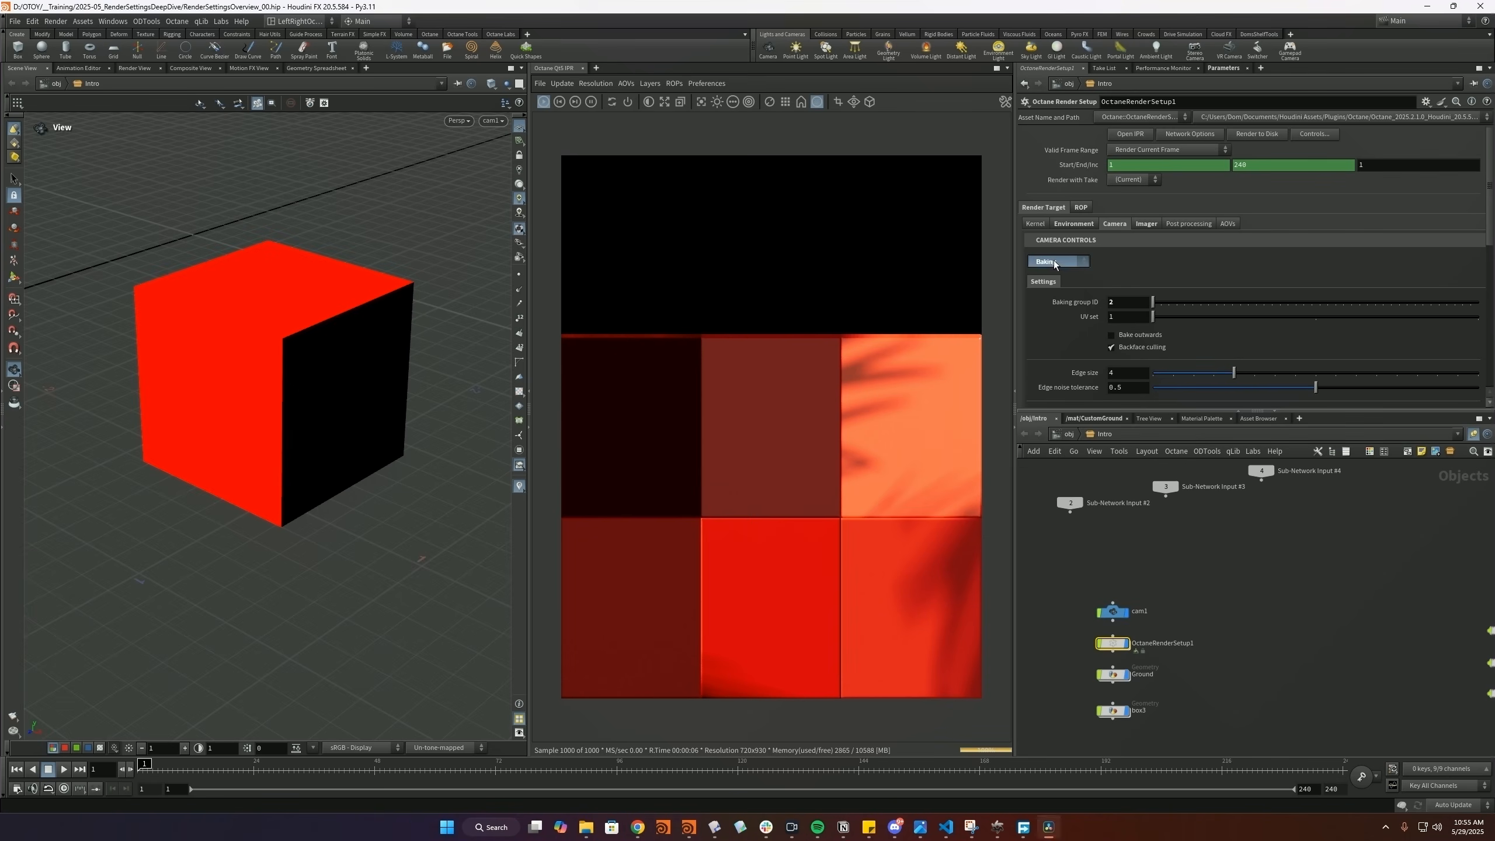
left_click(1054, 263)
left_click(1046, 328)
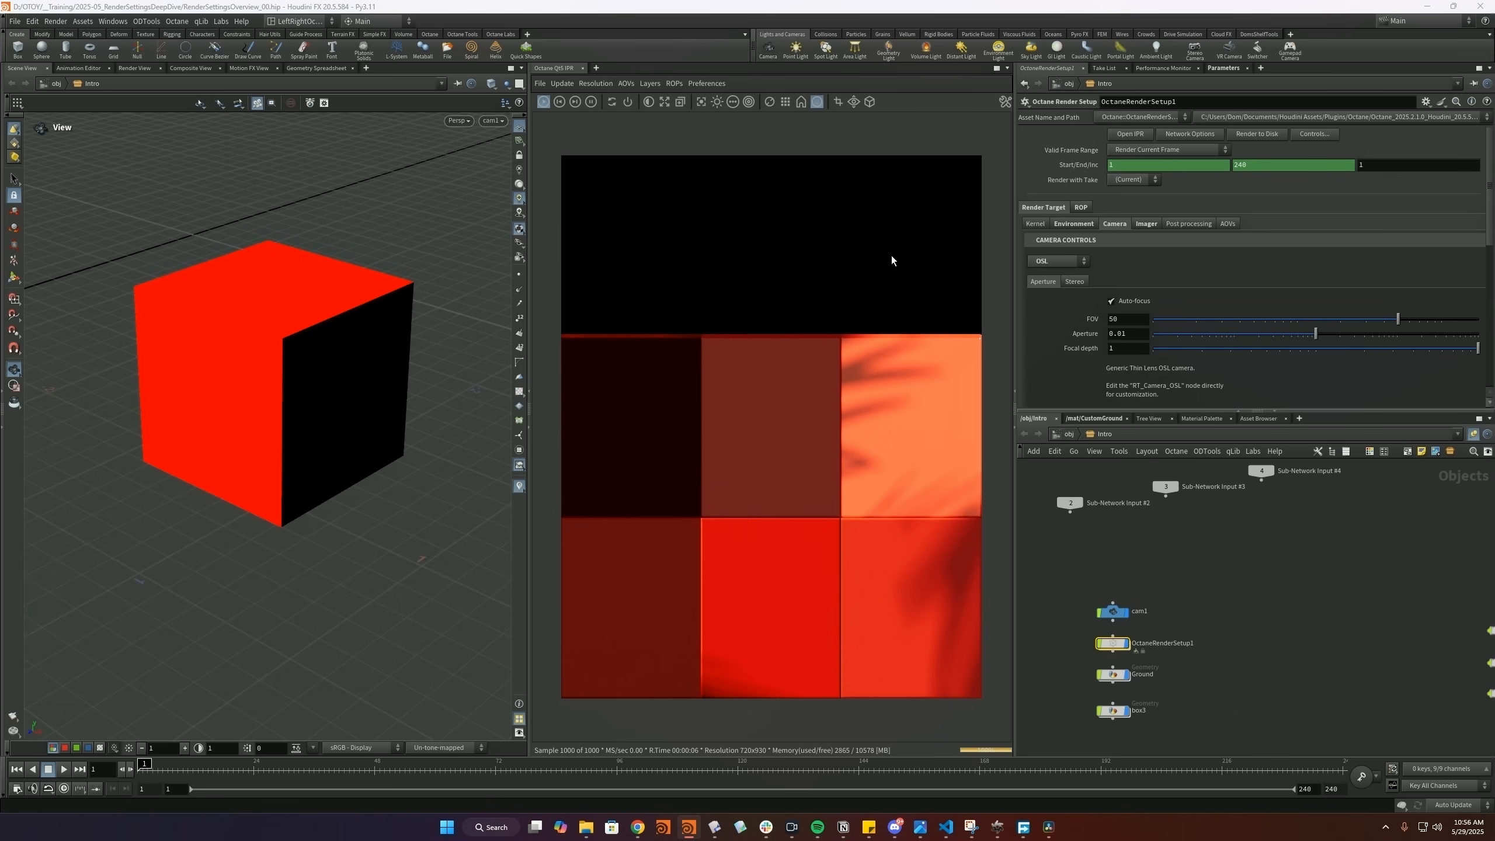
- Adjust the OSL camera's FOV and open the render setup's nested network to find the custom OSL camera node
mouse_move(1396, 320)
left_mouse_down()
mouse_move(1371, 320)
mouse_move(1386, 320)
left_mouse_up()
double_click(1110, 643)
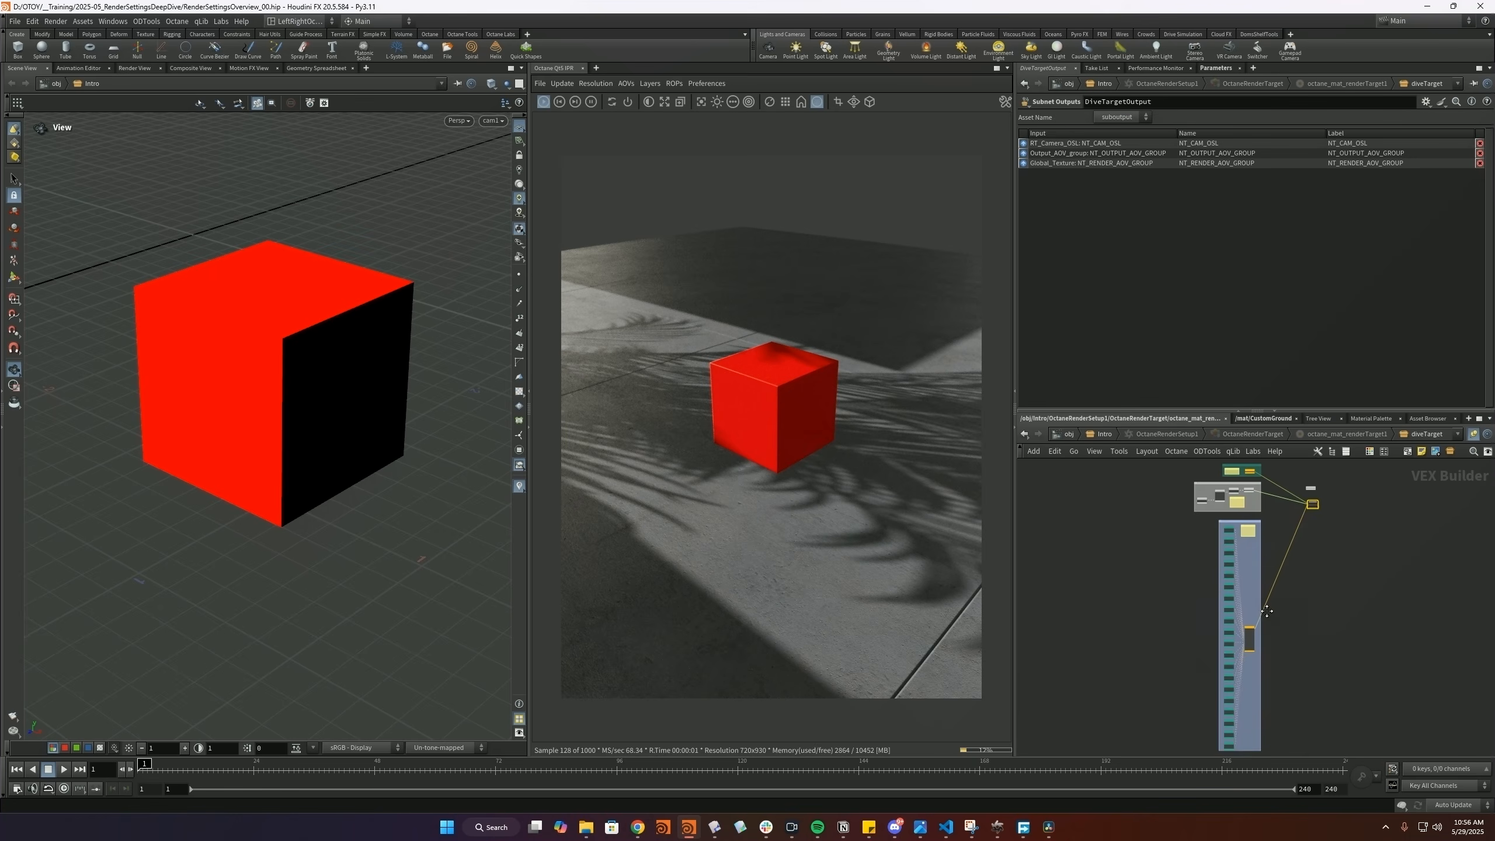
scroll(1260, 612, "up", 3)
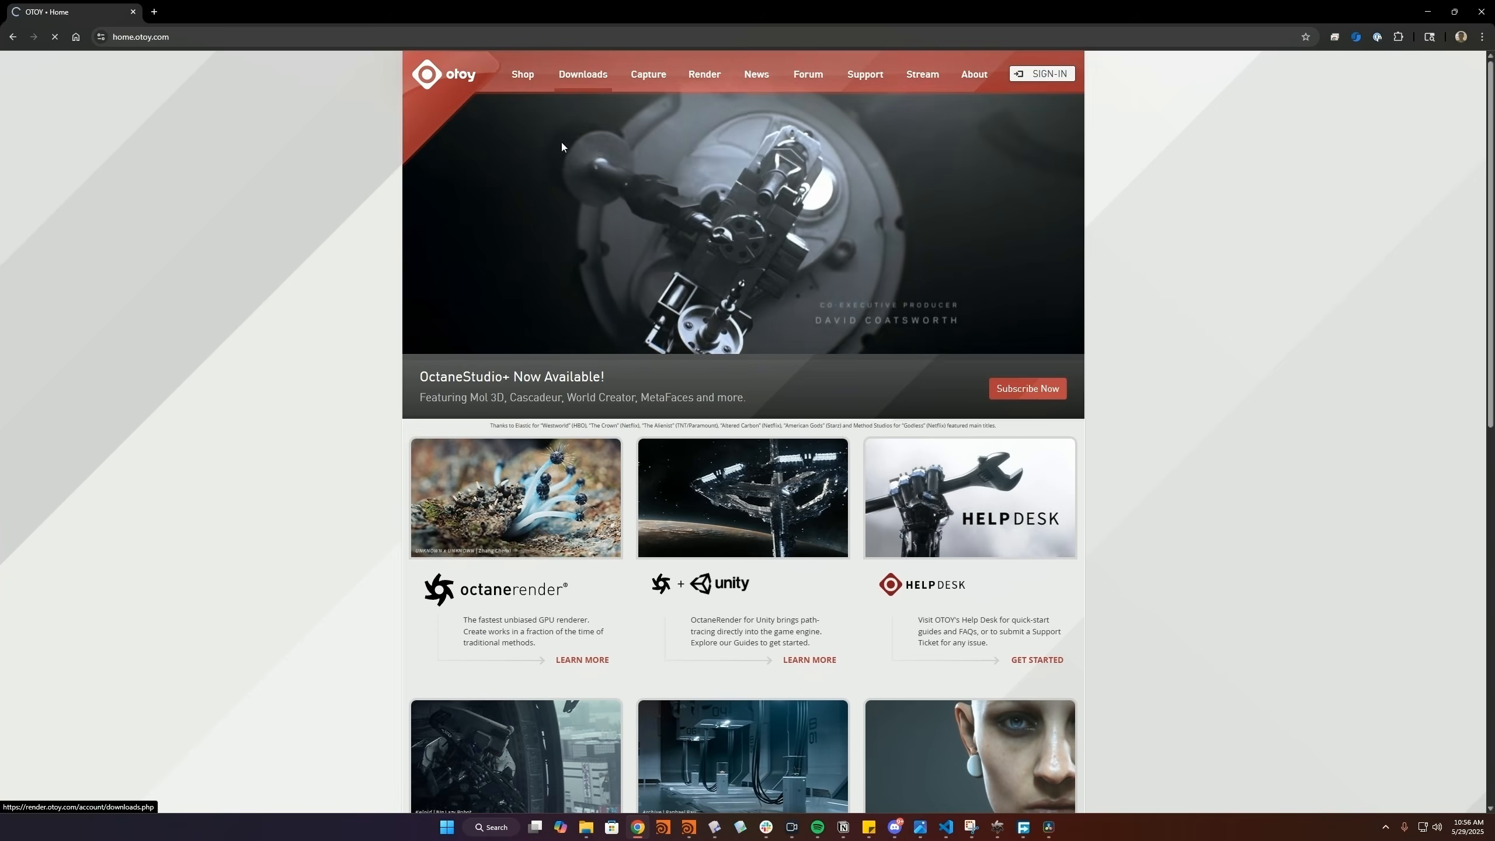
- In the web browser, open OTOY's downloads page, accept the licence agreement and download MI-VectronTools_10.zip
left_click(879, 150)
scroll(880, 156, "down", 12)
left_click(820, 542)
left_click(721, 548)
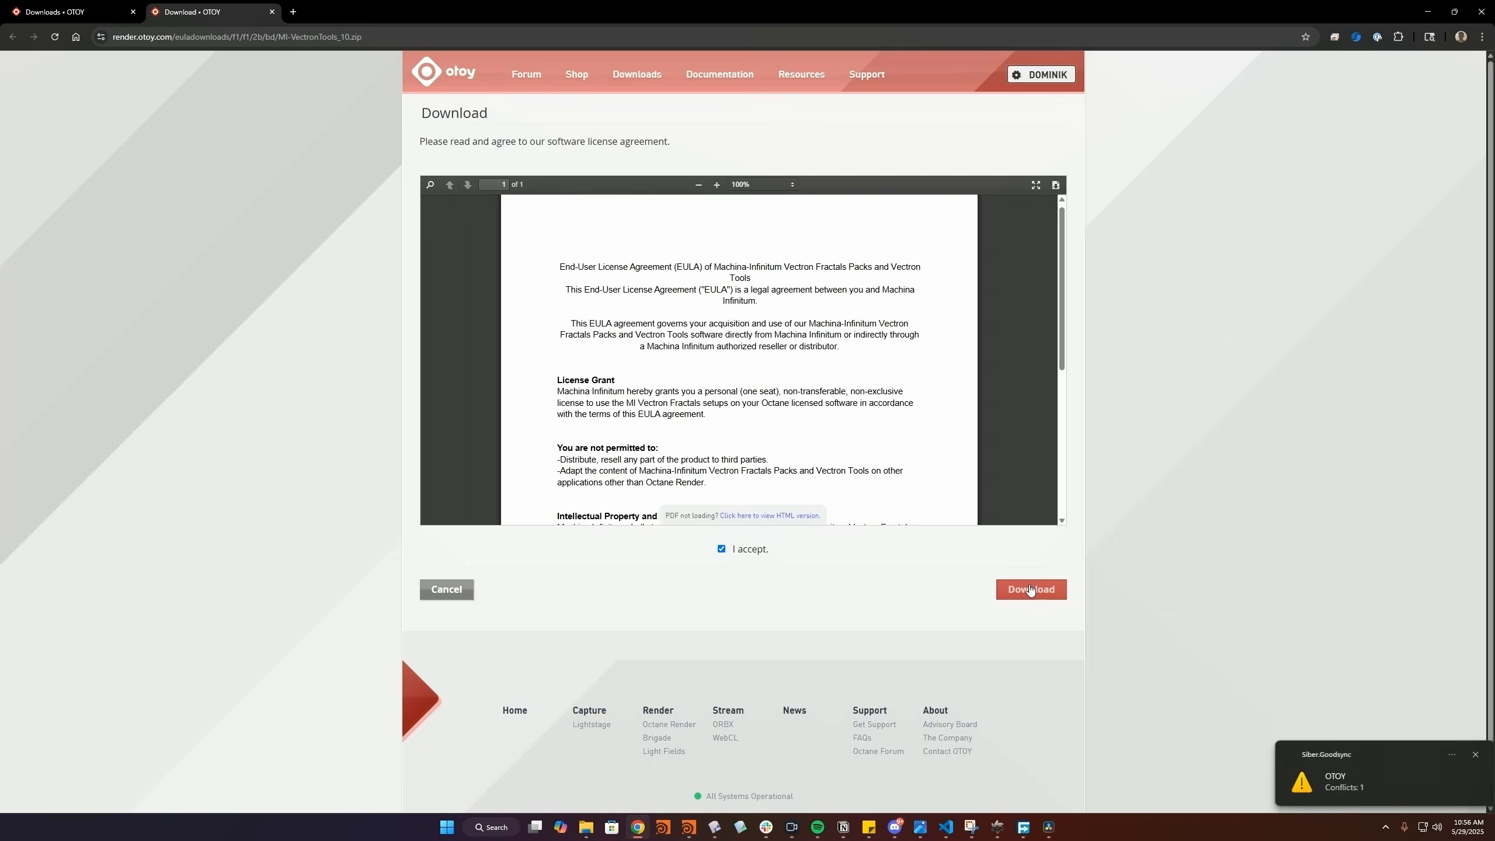
left_click(1029, 589)
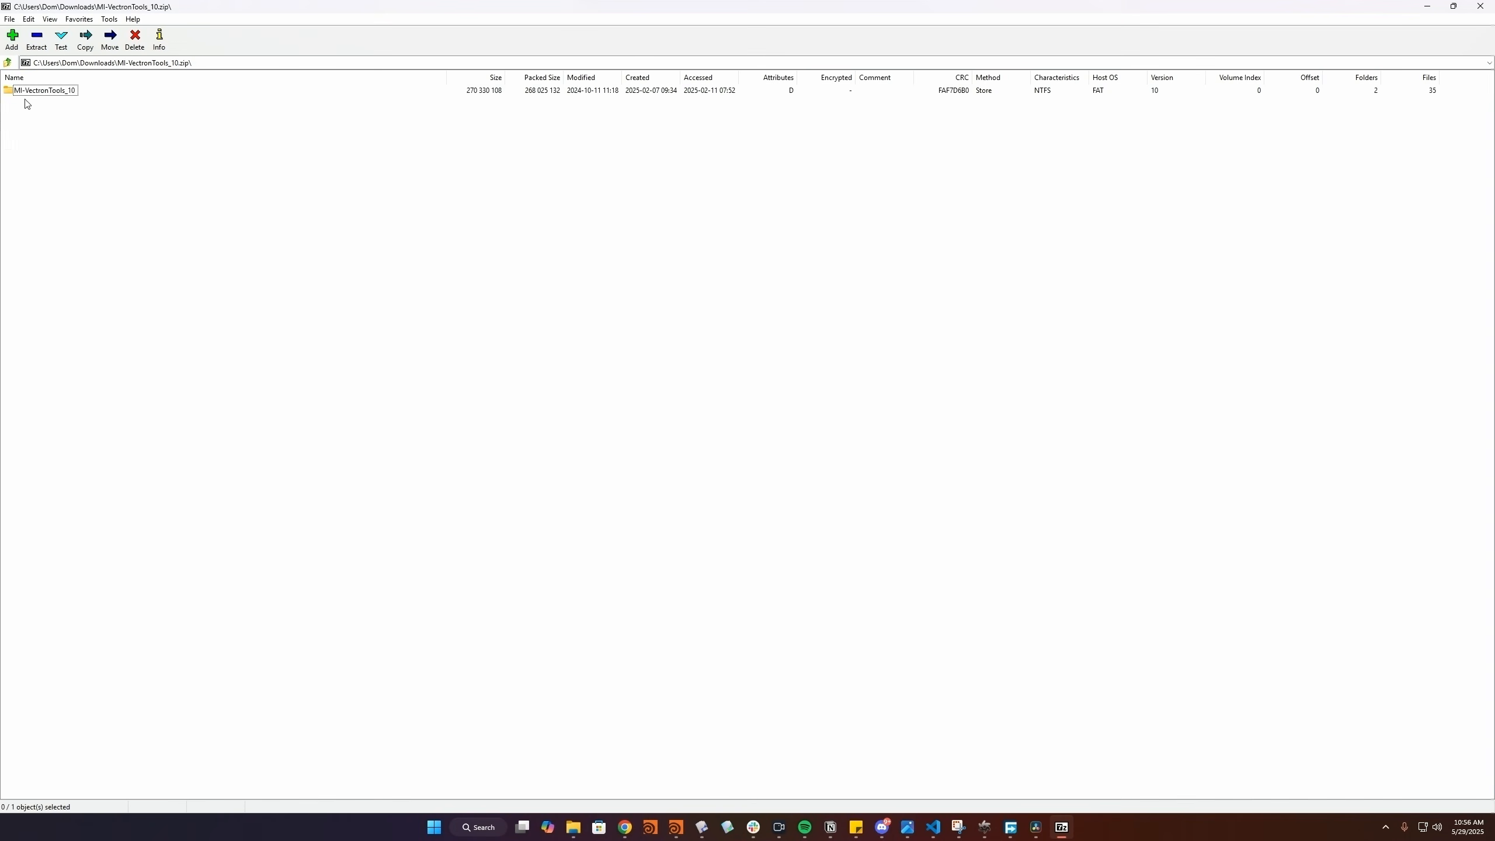
- Browse the downloaded archive through the MI-VectronTools_10 folder and its subfolder, and select an item inside
double_click(26, 90)
double_click(35, 101)
left_click(51, 181)
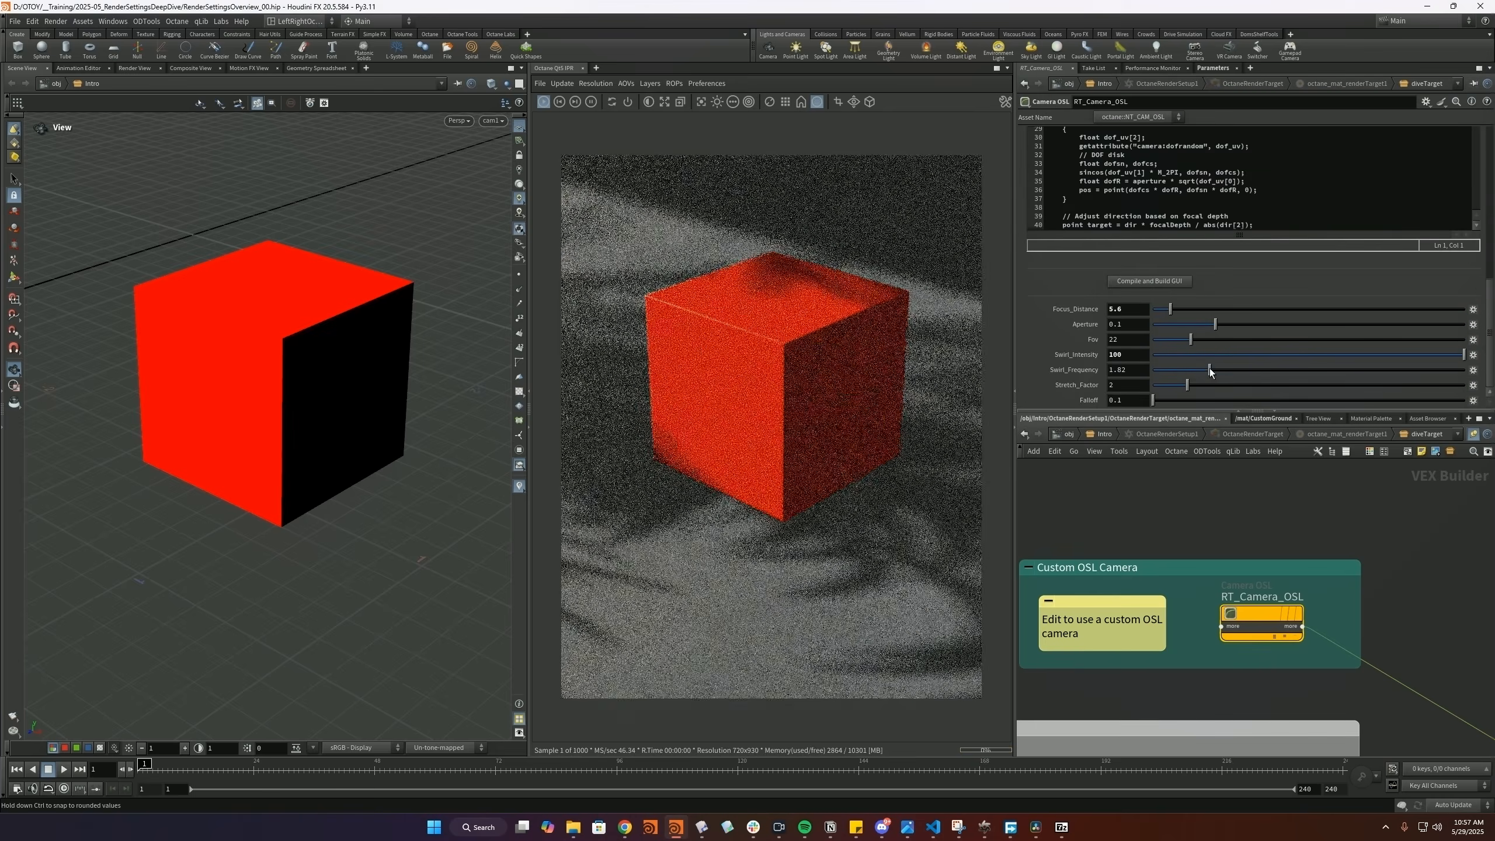
- Load other OSL scripts into RT_Camera_OSL, trying one with Pixelation_Size 5 and Crosshatch_Intensity 18
double_click(1245, 204)
scroll(1201, 395, "down", 5)
left_click_drag(1413, 348, 1194, 353)
scroll(1207, 373, "up", 10)
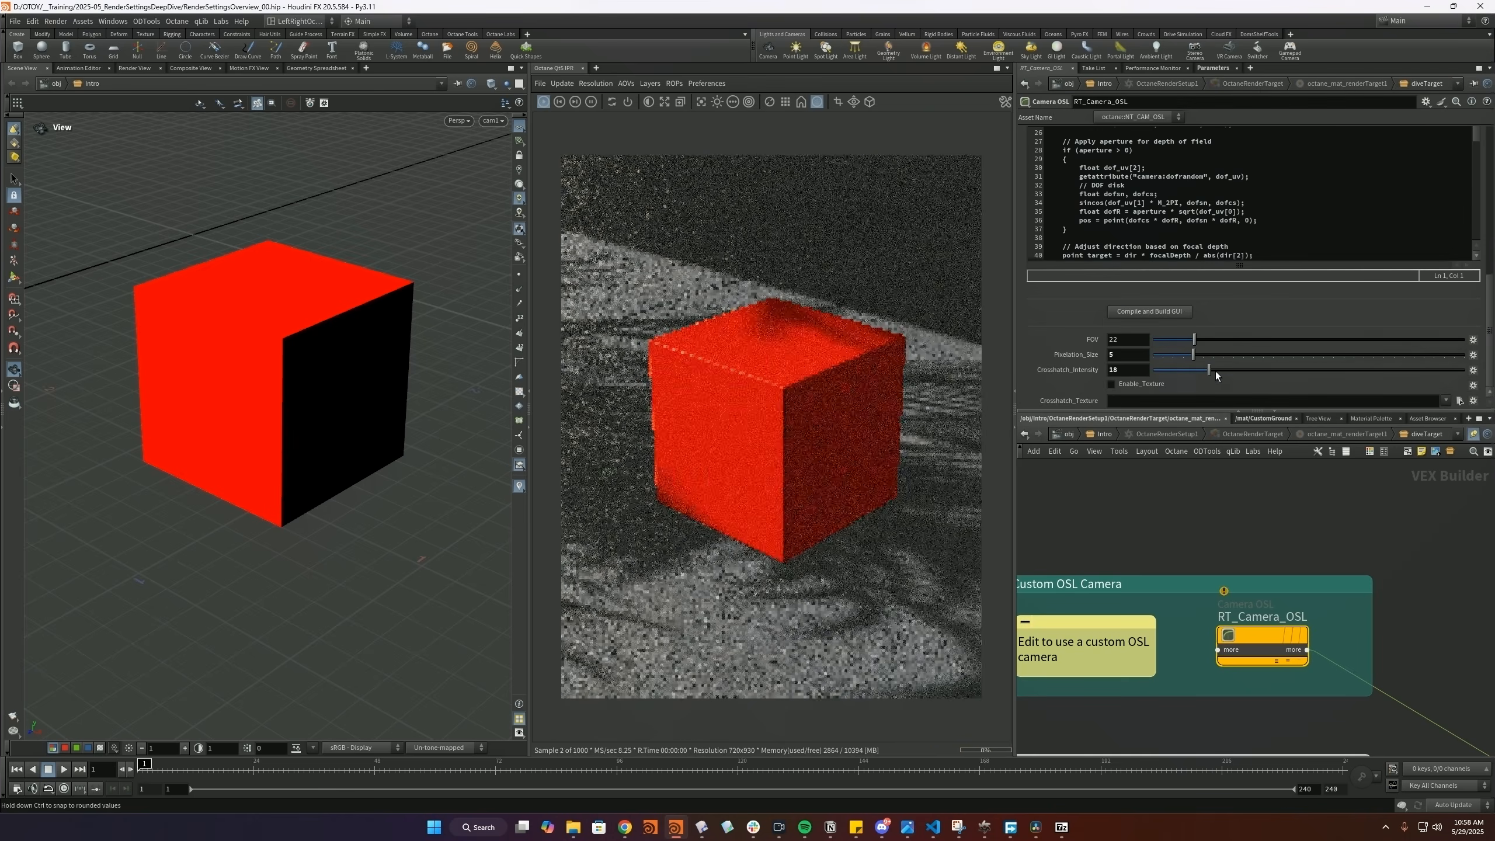
double_click(1239, 195)
scroll(1186, 398, "down", 5)
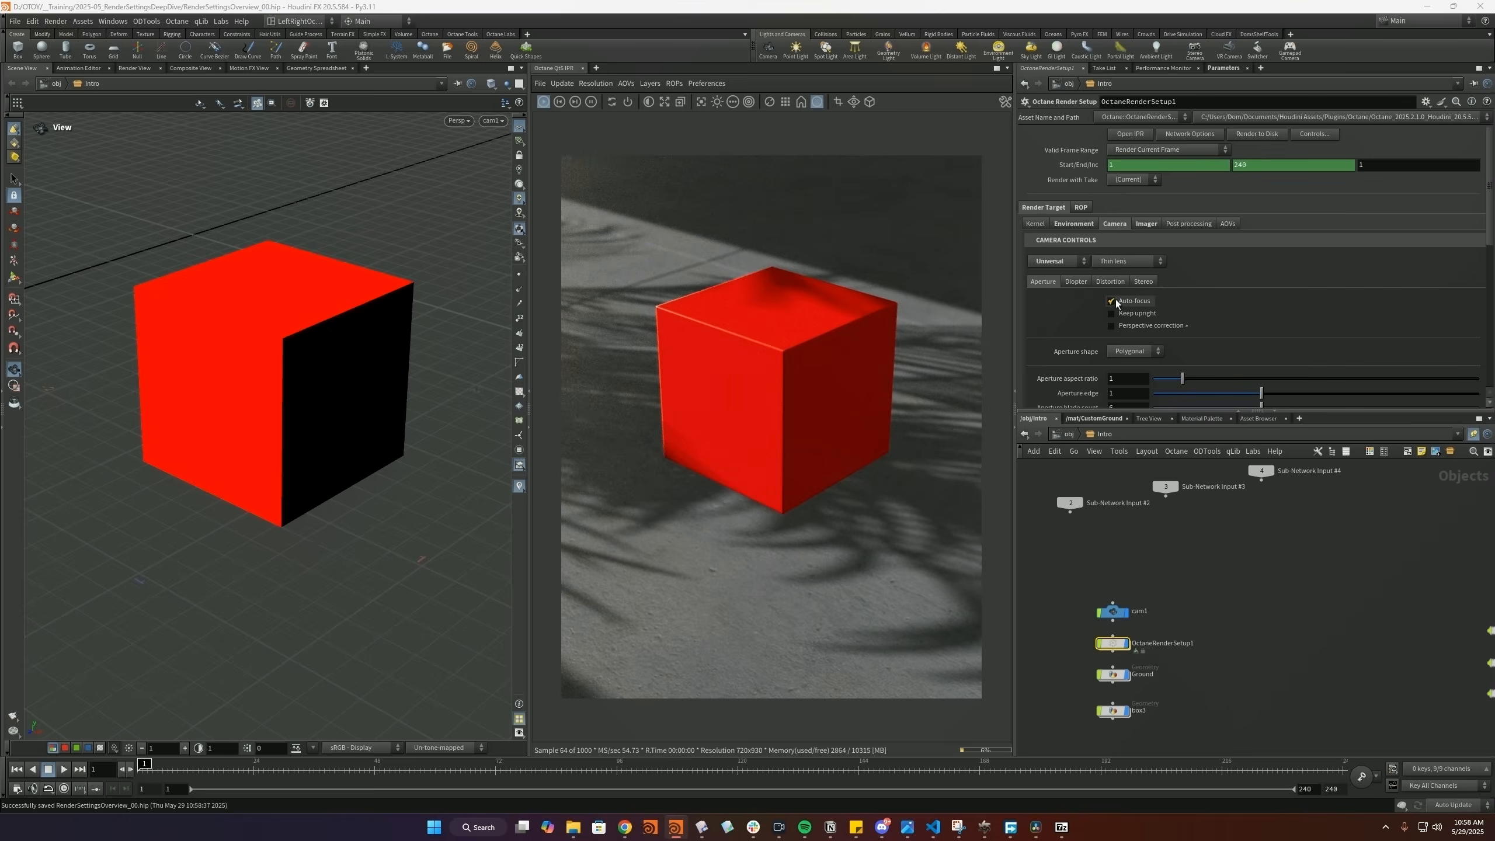
- Disable Auto-focus for the Universal camera in the render setup
left_click(1111, 302)
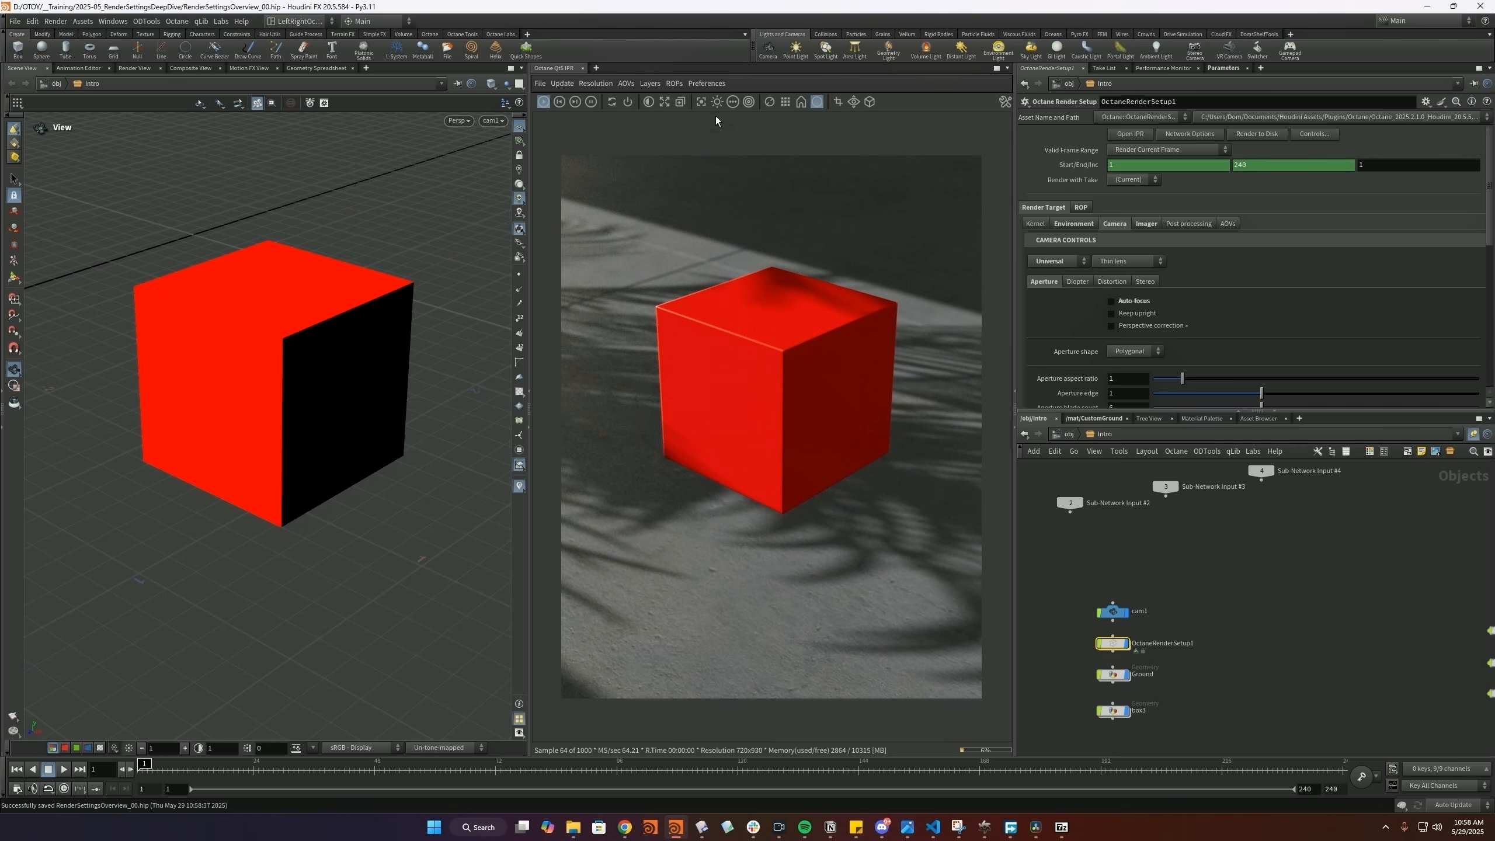
- Activate focus picking in the Octane render view and pick focus points on the background, ground and several parts of the cube
left_click(701, 102)
left_click(833, 189)
left_click_drag(903, 208, 905, 244)
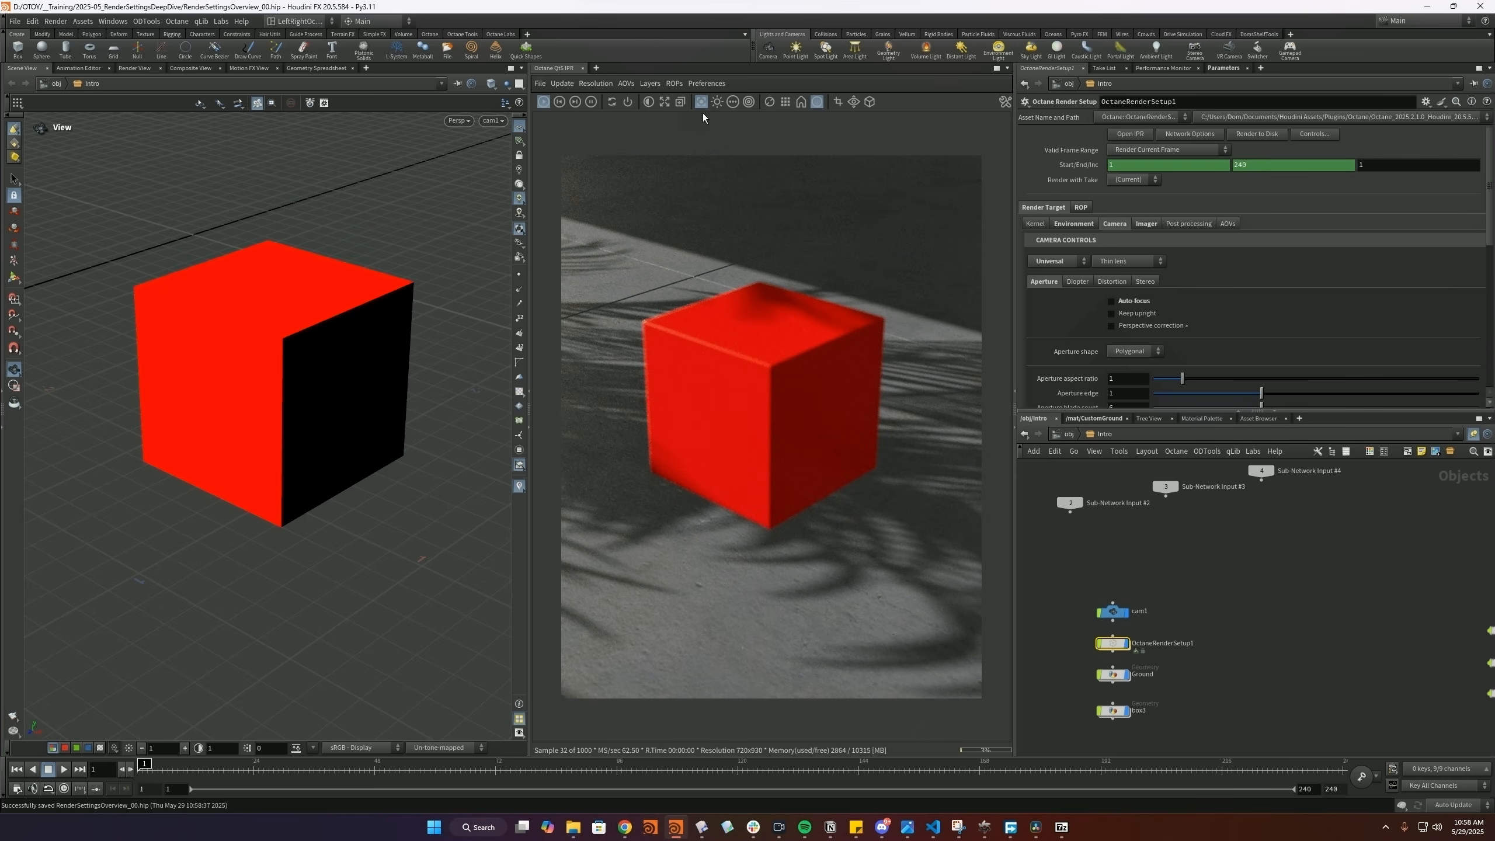
left_click(757, 370)
left_click(770, 328)
left_click(804, 247)
left_click(875, 273)
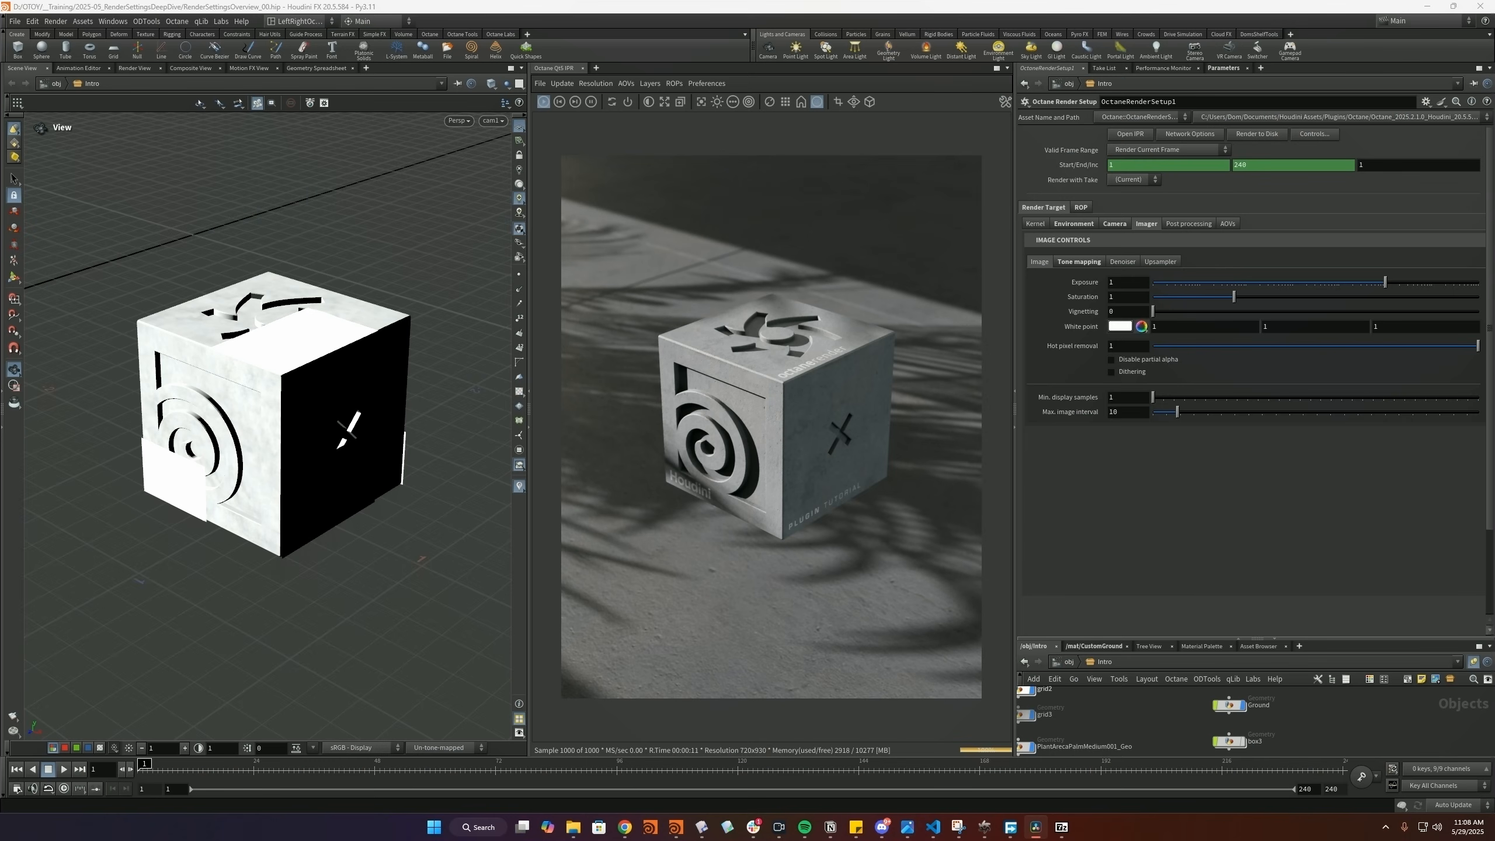
- Try different exposure, saturation, vignetting and hot pixel removal amounts in the imager settings, restoring each one to its default
left_click_drag(1385, 283, 1376, 282)
double_click(1125, 282)
type("1")
key("Return")
left_click_drag(1234, 297, 1278, 295)
key("ctrl+z")
left_click_drag(1152, 311, 1476, 312)
key("ctrl+z")
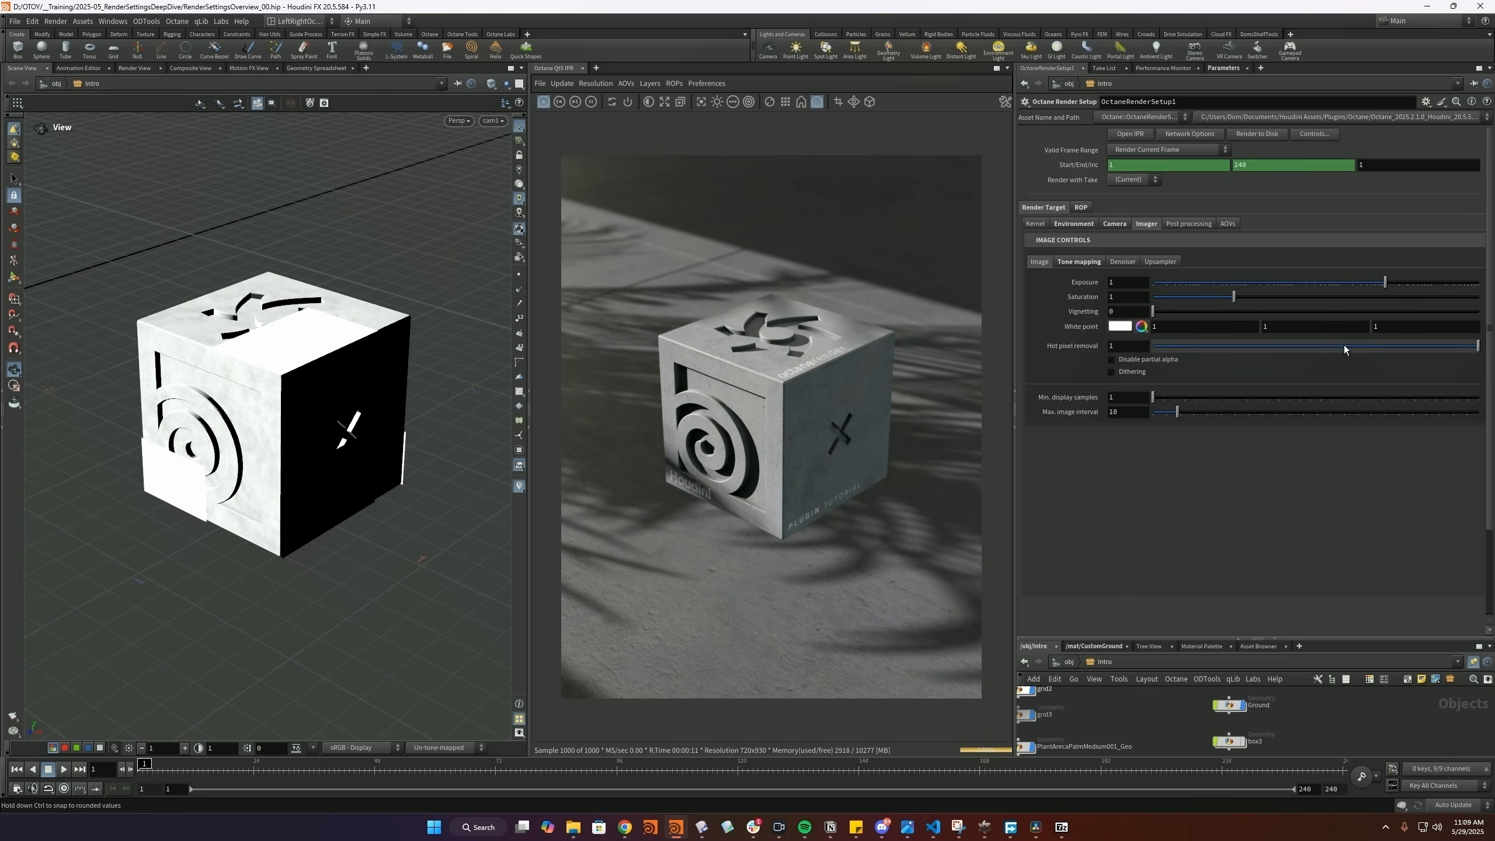
left_click_drag(1343, 345, 1478, 345)
- Toggle ACES tone mapping on and off and try other OCIO view options in the imager's tone mapping settings
left_click(1074, 261)
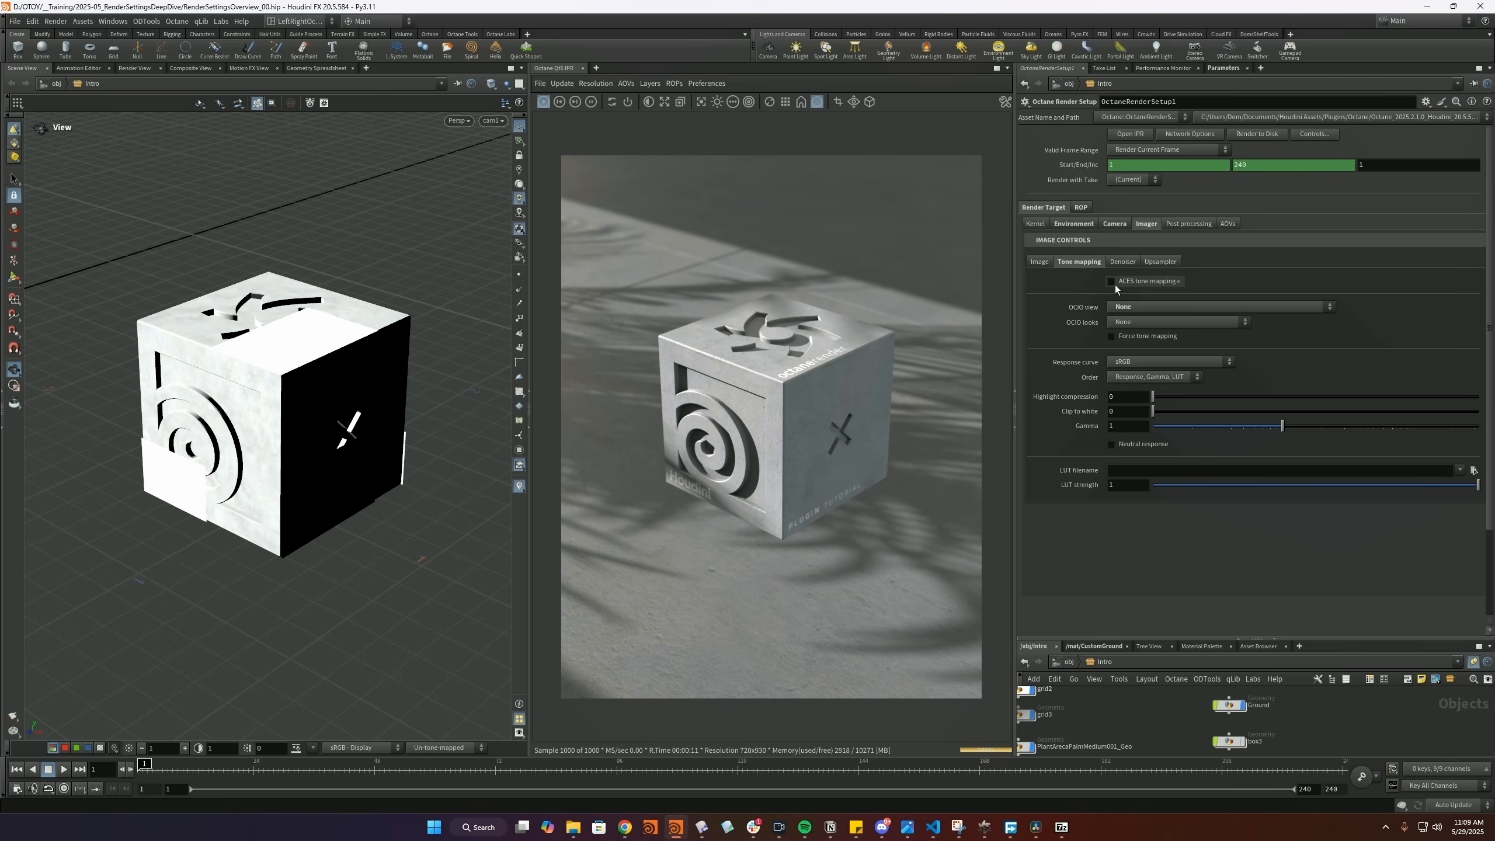
left_click(1114, 285)
left_click(1114, 285)
left_click(1125, 308)
left_click(1130, 308)
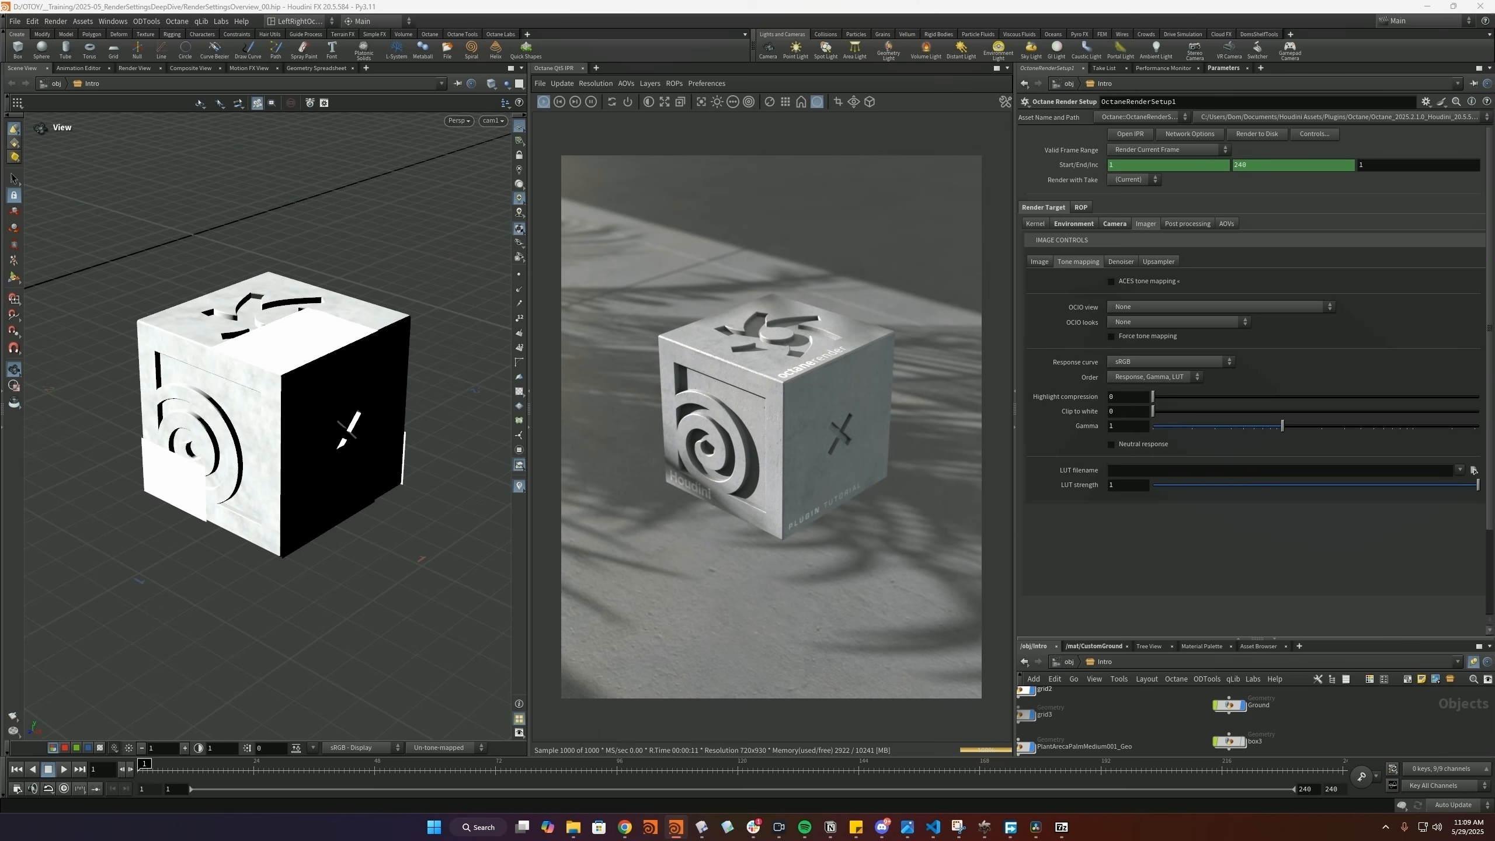
left_click(1141, 308)
left_click(1143, 364)
left_click(1142, 307)
left_click(1141, 319)
- Try high values for highlight compression and clip to white, and reset both to their defaults
left_click_drag(1152, 397, 1471, 411)
middle_click(1084, 397, "ctrl")
middle_click(1084, 412, "ctrl")
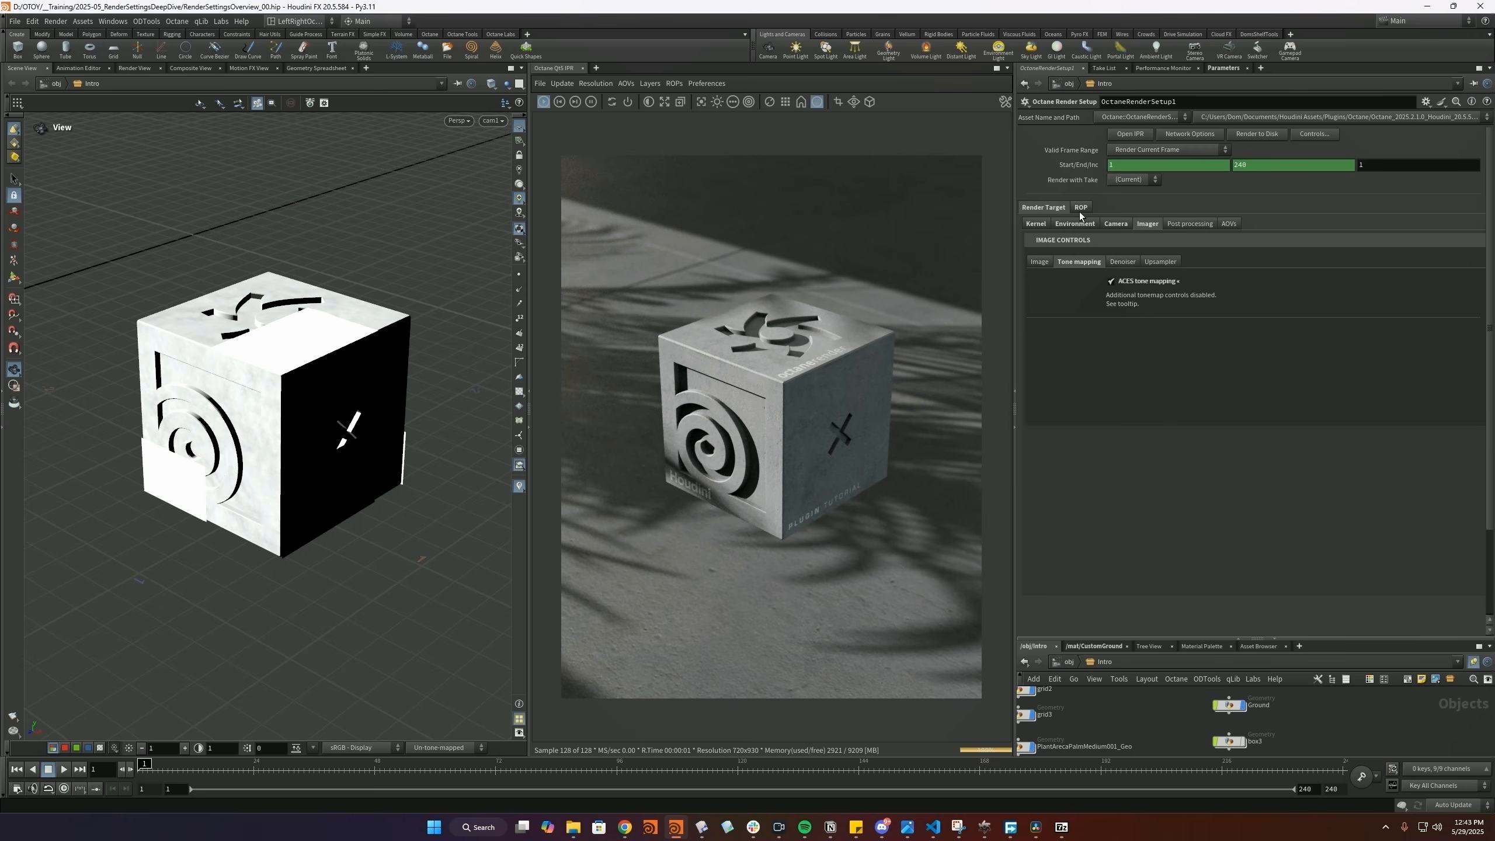
- Examine the ROP output settings, keeping the color space at Default for file type (sRGB/linear sRGB) and opening the file format choices
left_click(1080, 207)
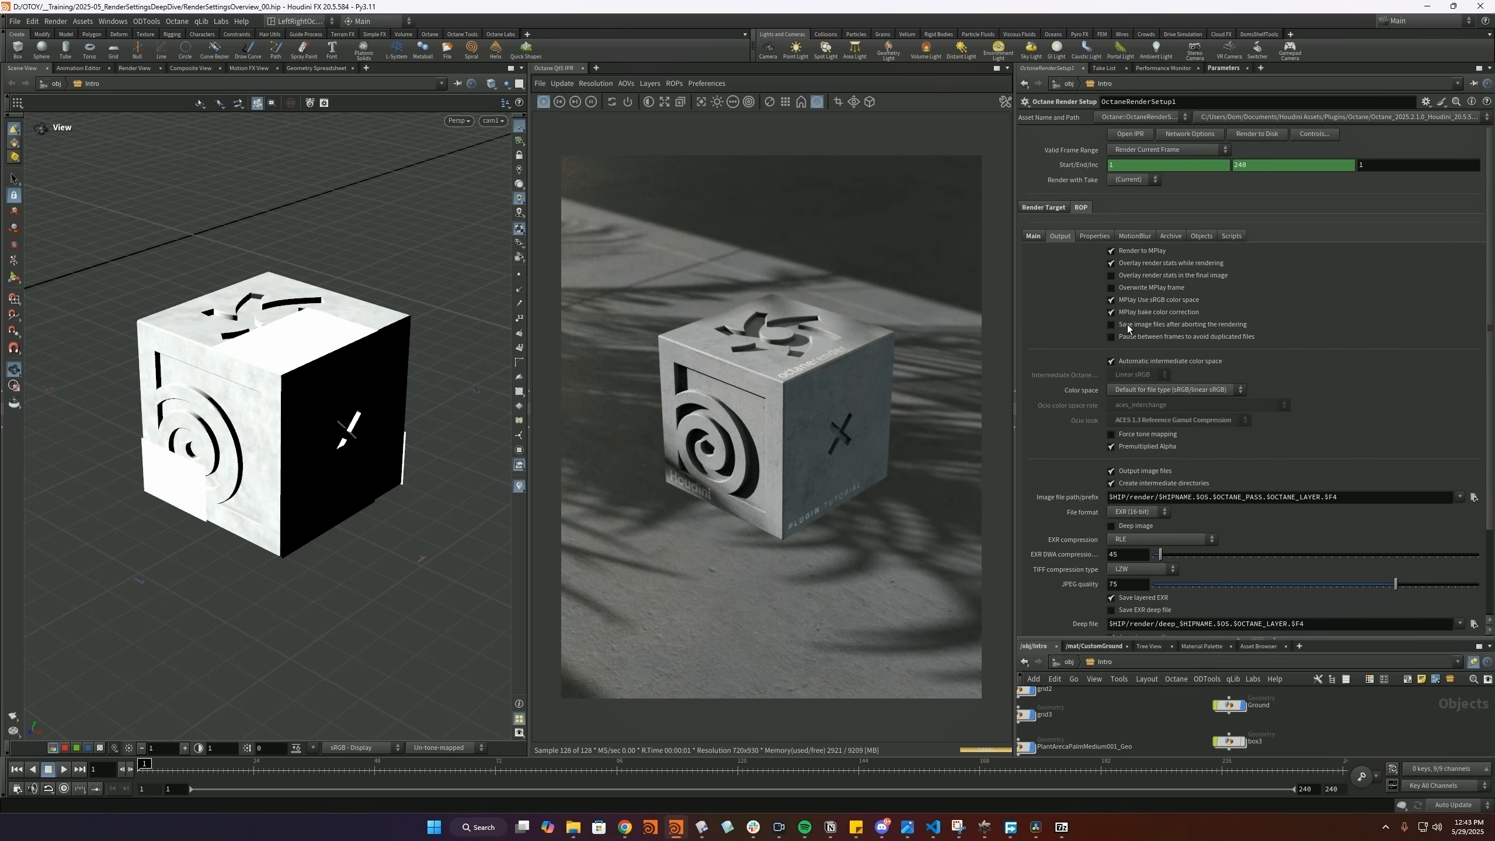
scroll(1193, 407, "down", 2)
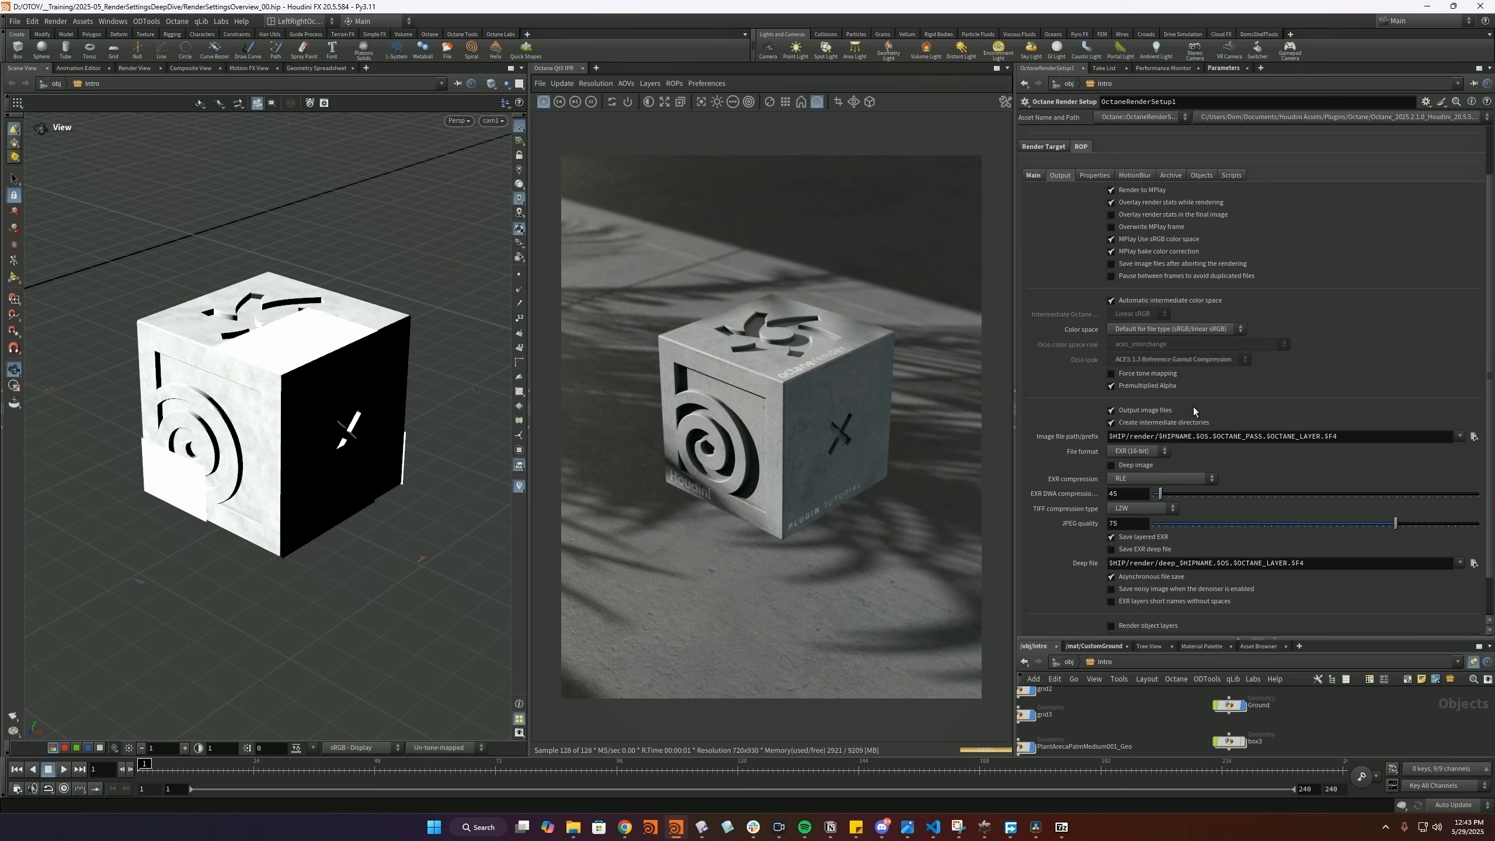
left_click(1151, 330)
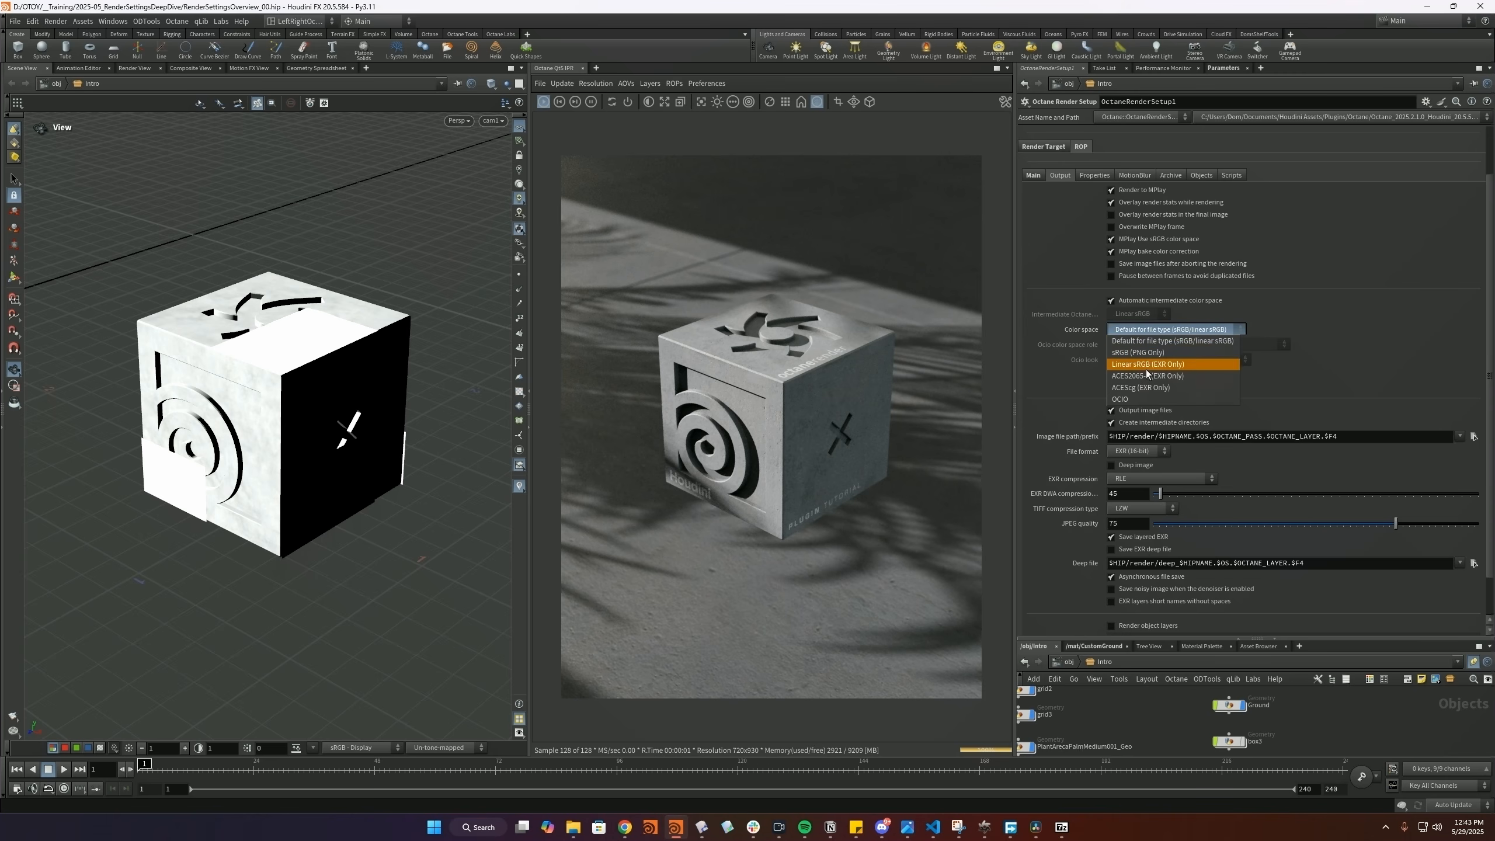
left_click(1150, 340)
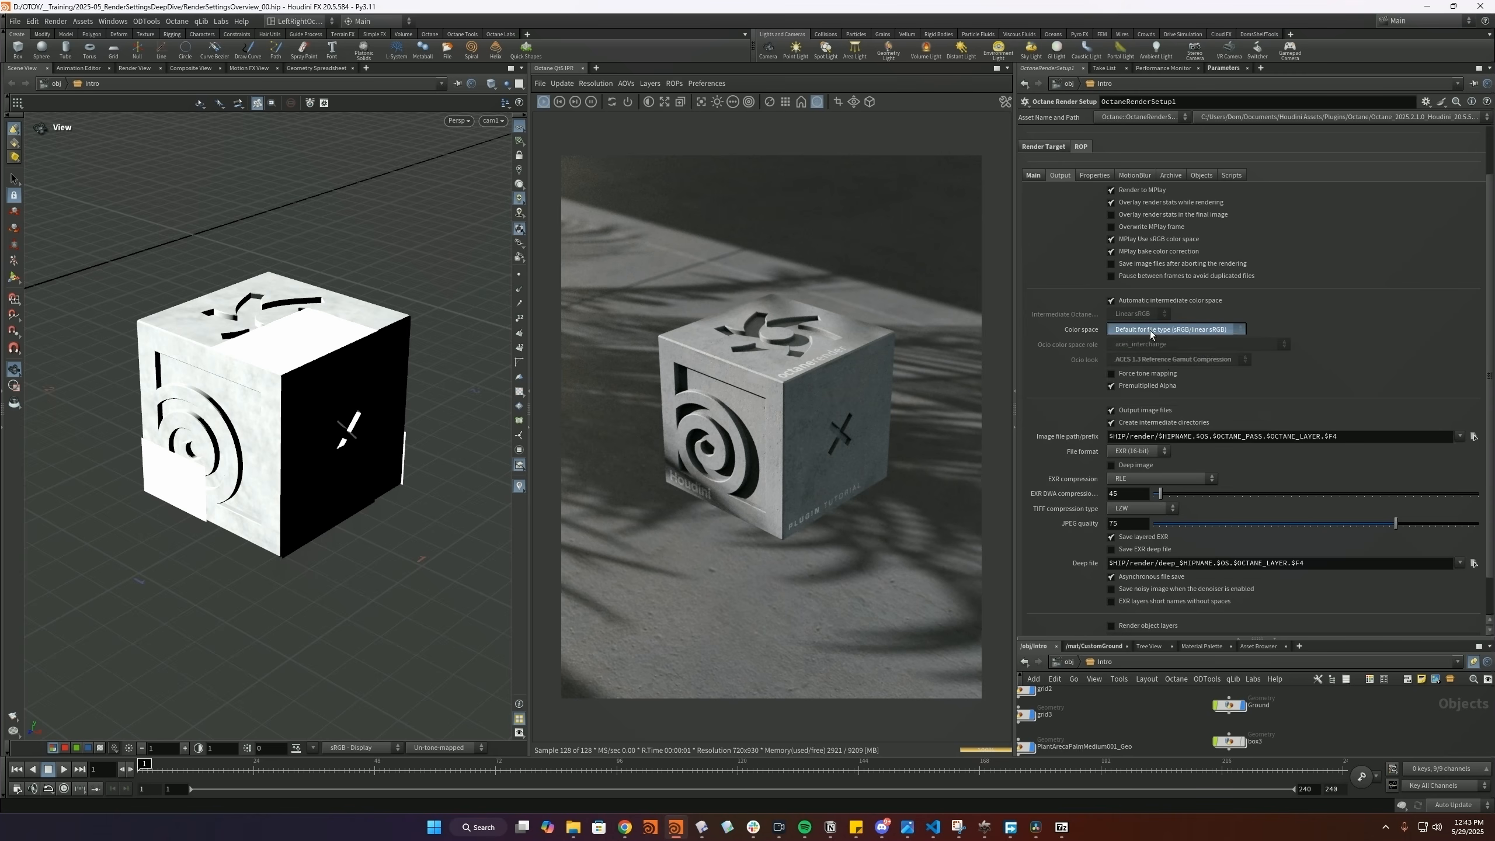
scroll(1158, 410, "down", 2)
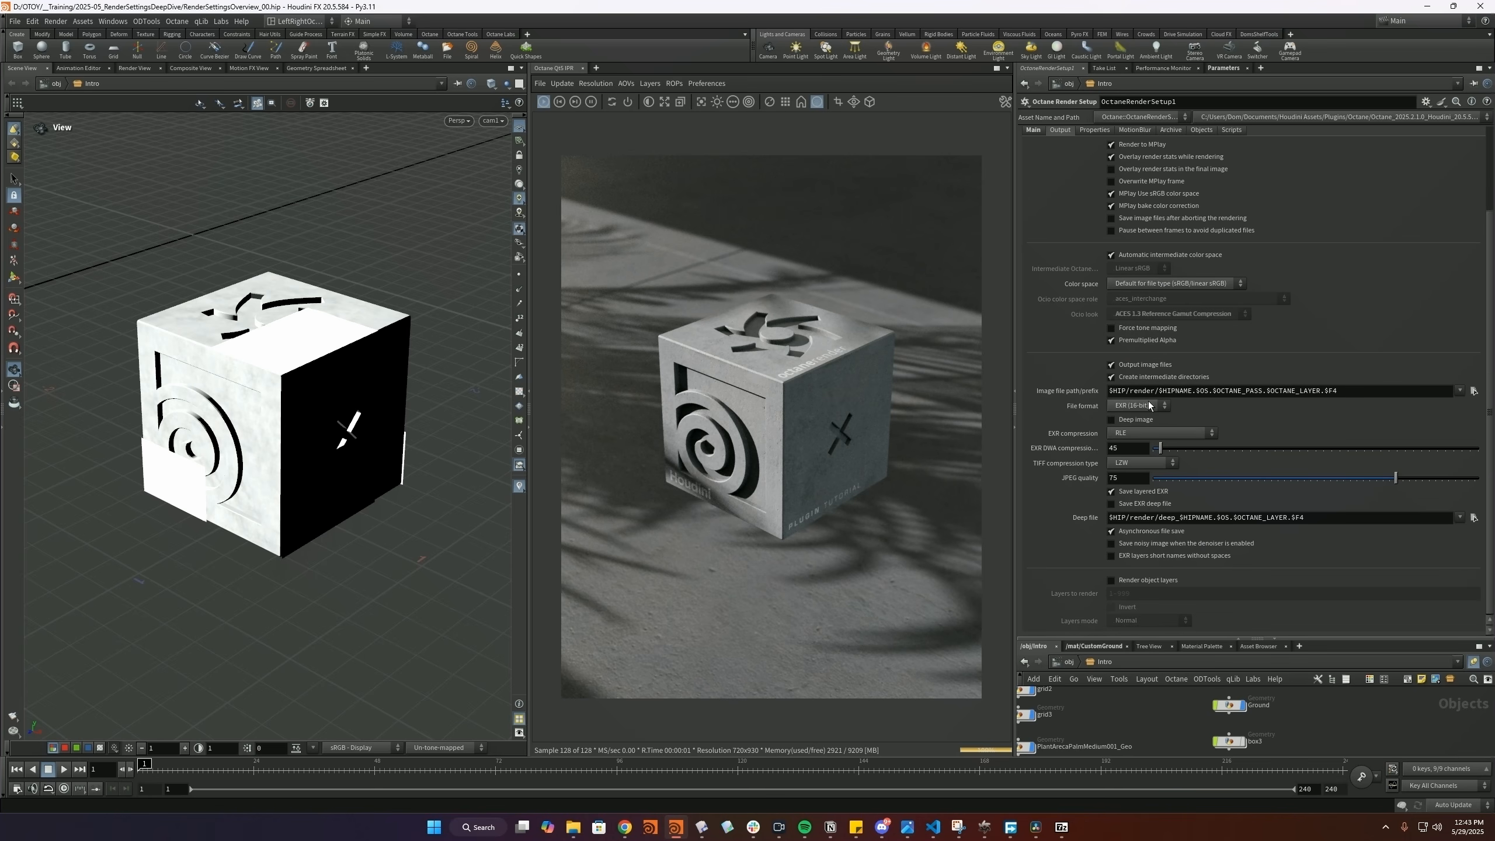
left_click(1149, 405)
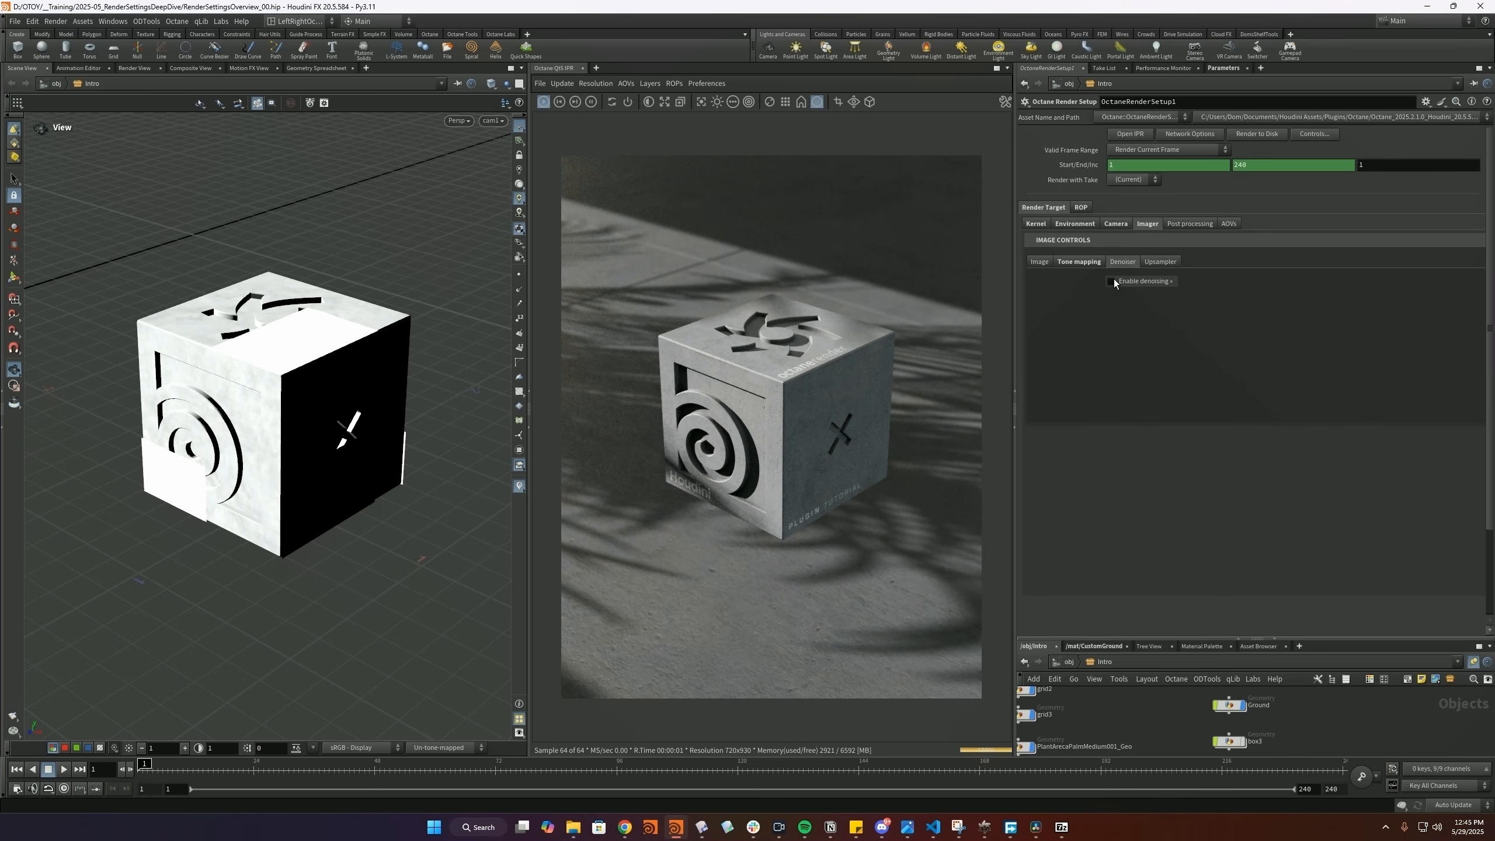
- Enable denoising in the imager settings and set the denoiser to Open Image Denoise
left_click(1111, 281)
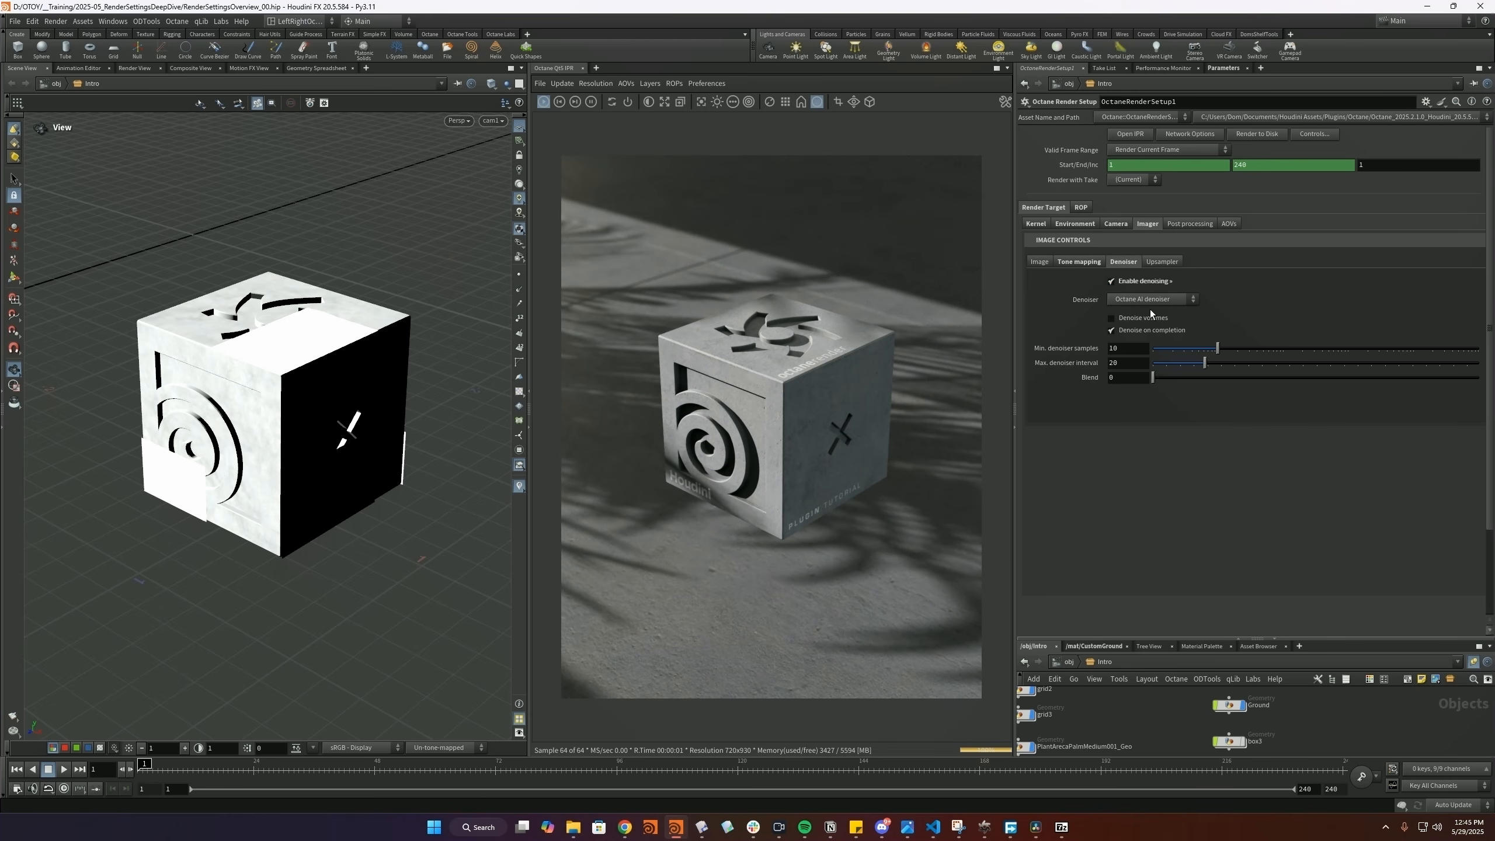
left_click(1150, 302)
left_click(1149, 324)
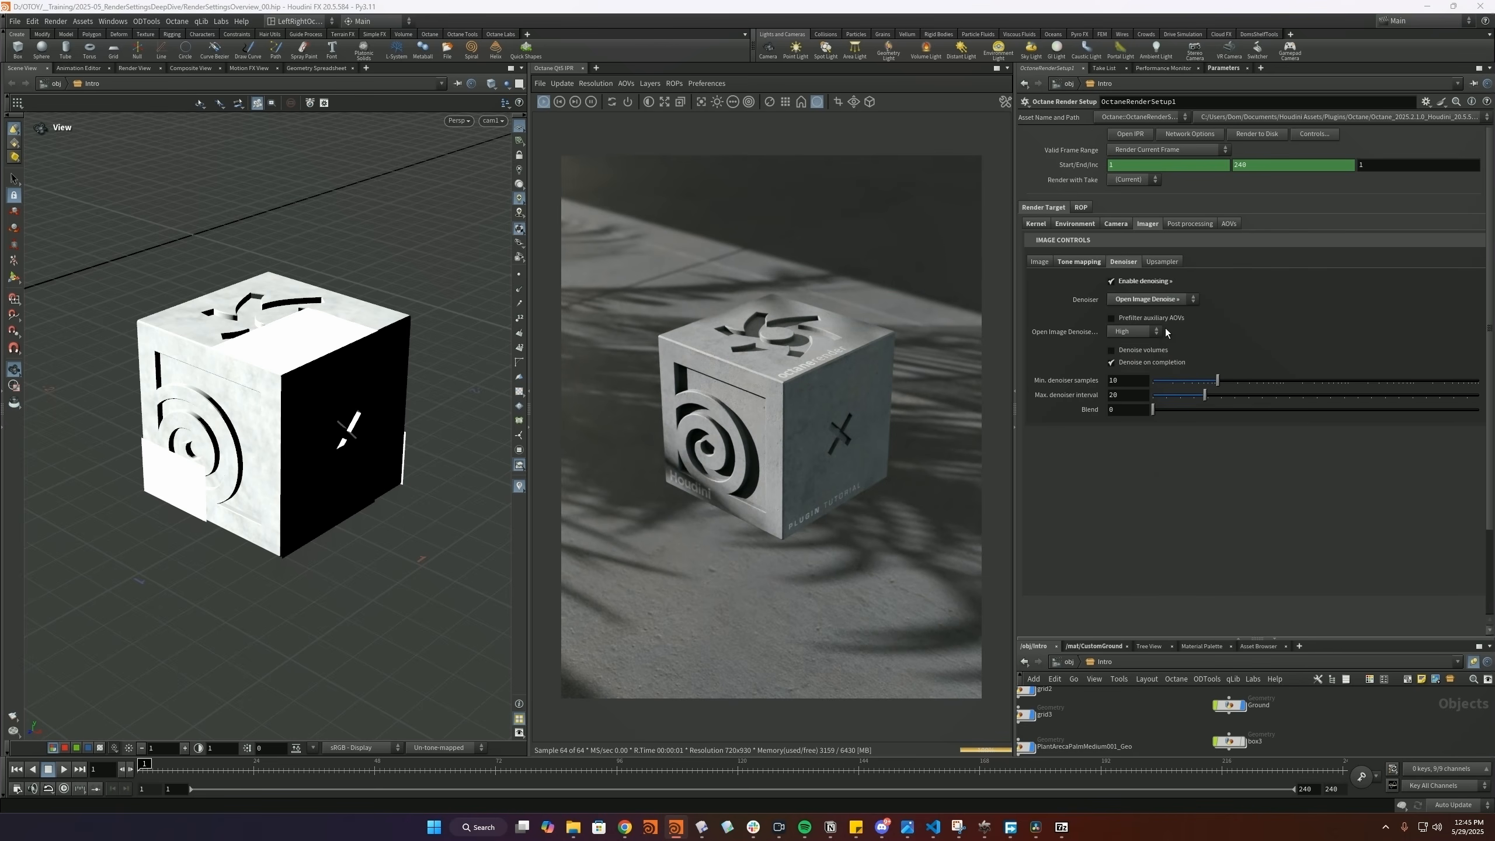
- Set the imager's upsampler mode to 2x2 upsampling and change it to 4x4 upsampling to compare the render quality
left_click(1158, 261)
left_click(1149, 281)
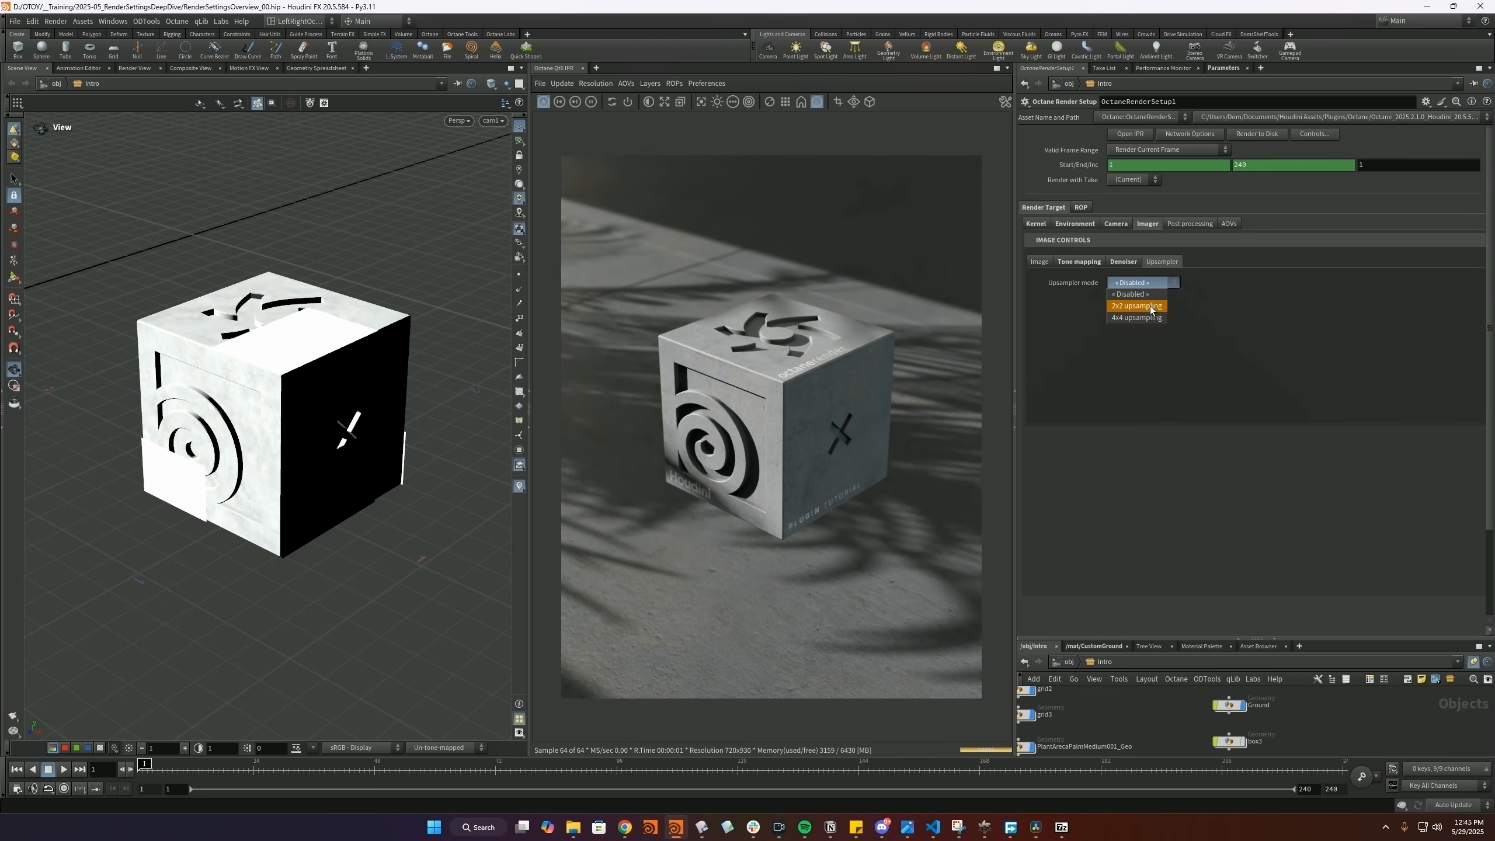
left_click(1151, 305)
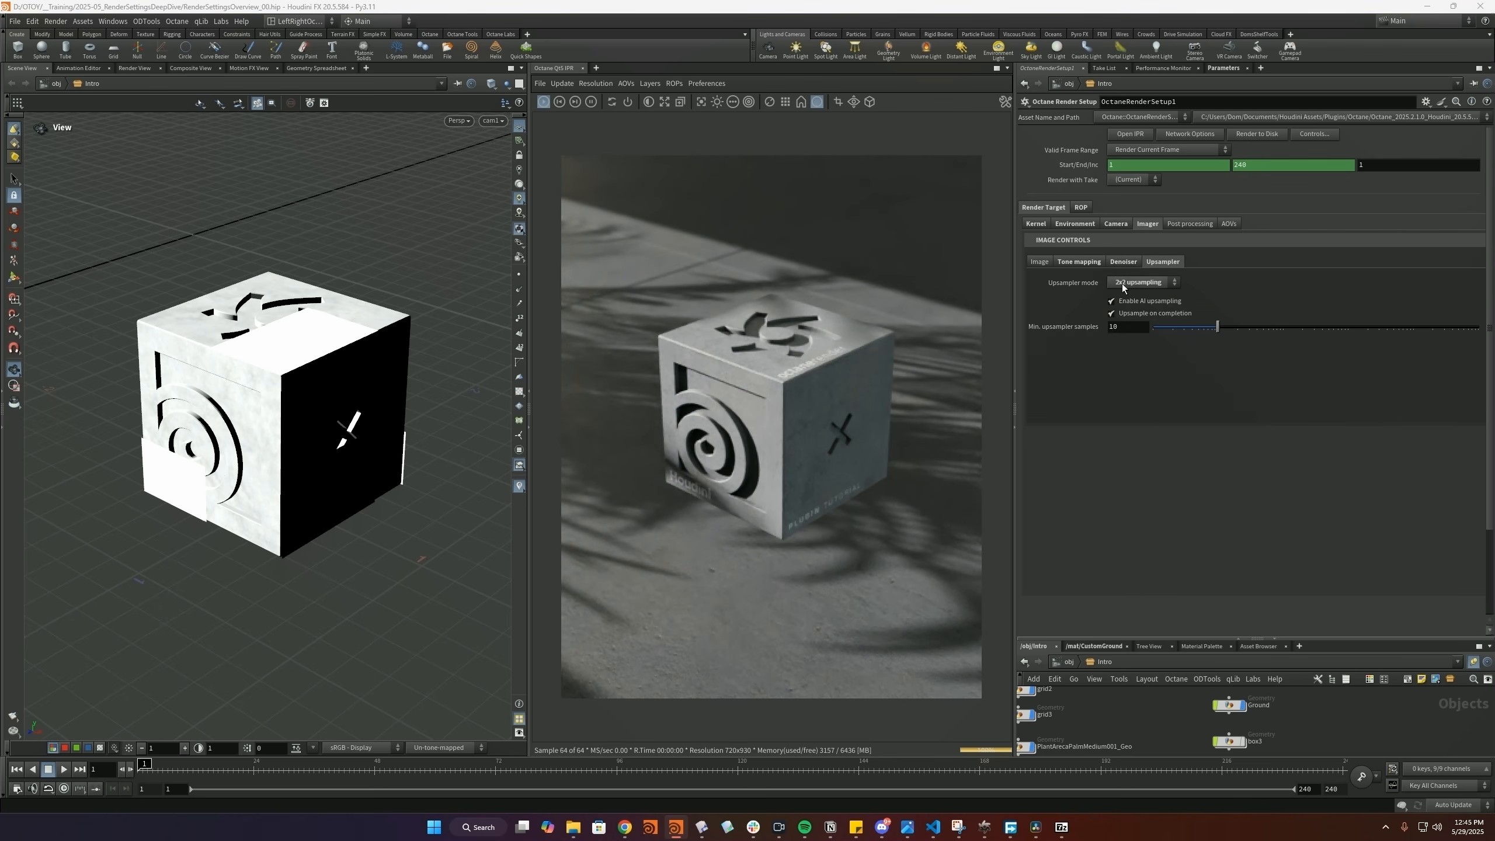
left_click(1139, 282)
left_click(1139, 319)
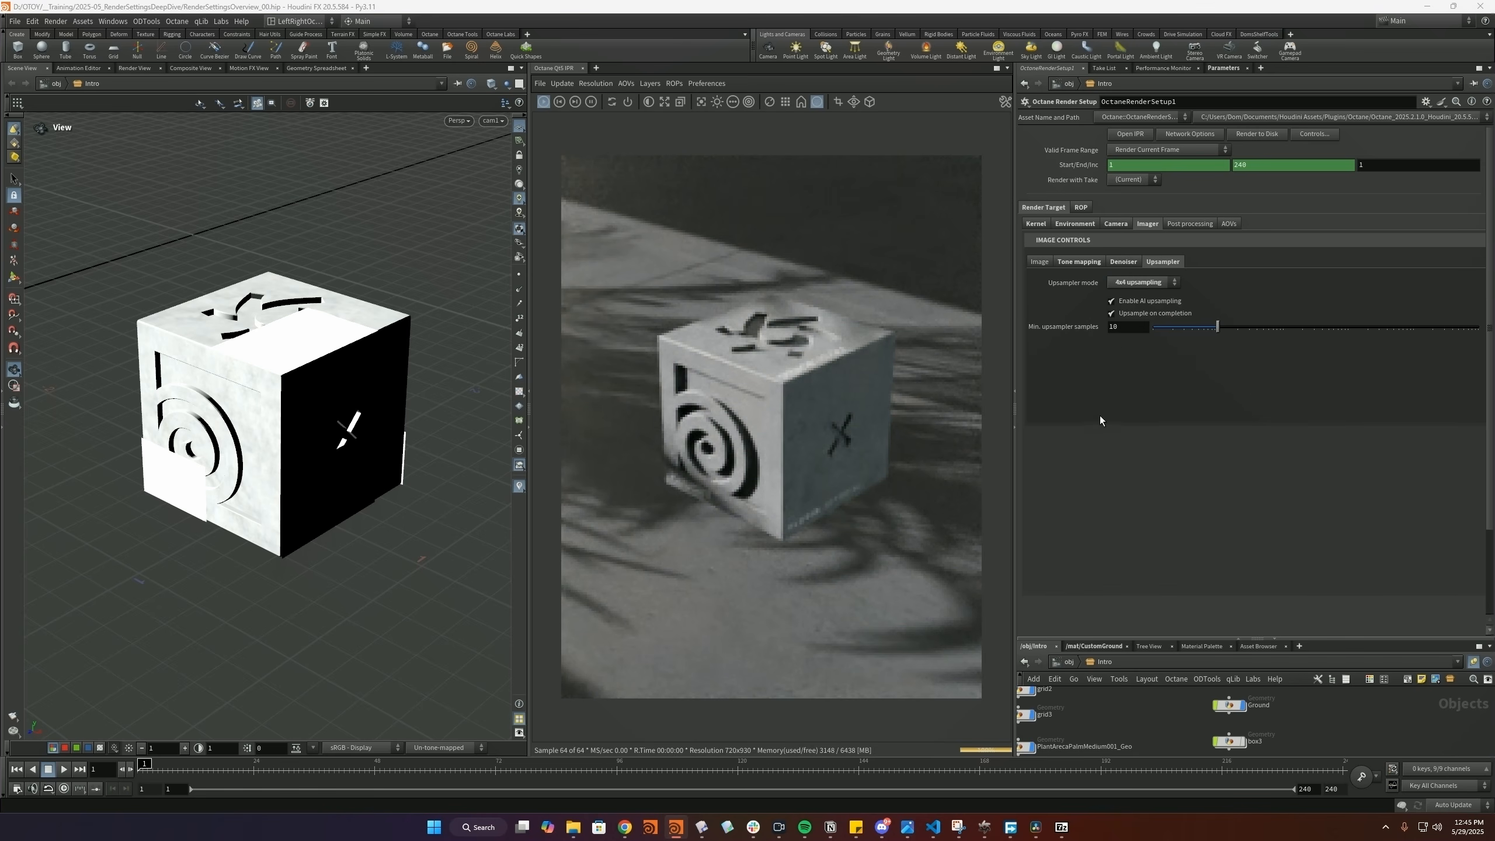
left_click(1137, 283)
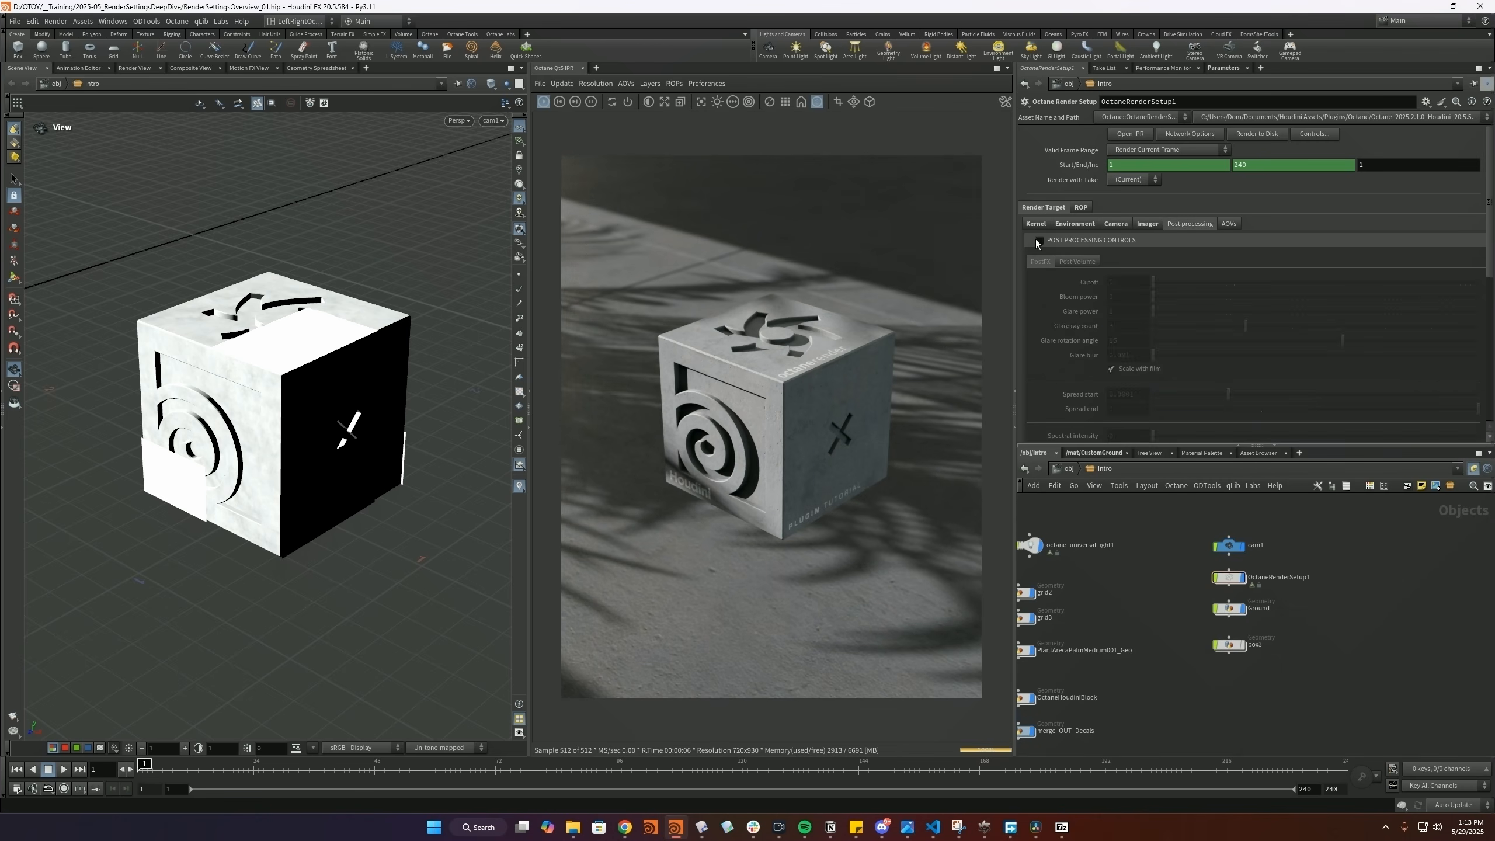
- Enable post processing and set cutoff to about 0.13, bloom power to about 76 and glare power to about 43
left_click(1038, 240)
mouse_move(1155, 298)
left_mouse_down()
mouse_move(1305, 297)
mouse_move(1161, 283)
left_mouse_up()
left_click_drag(1385, 311, 1284, 312)
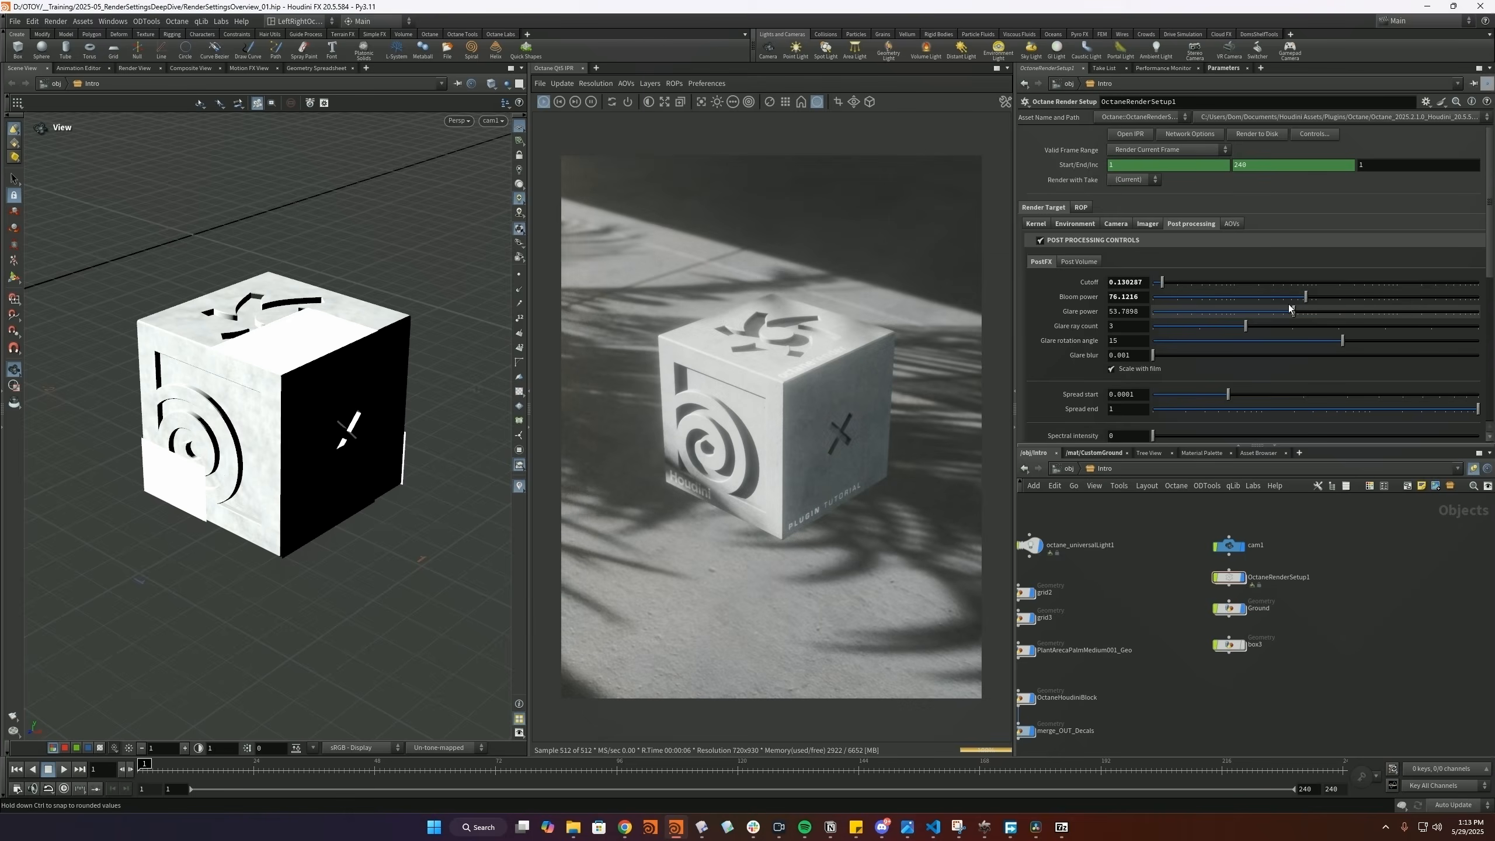
- Set the PostFX chromatic aberration to 0.138 and the lens flare intensity to 1
scroll(1193, 383, "down", 2)
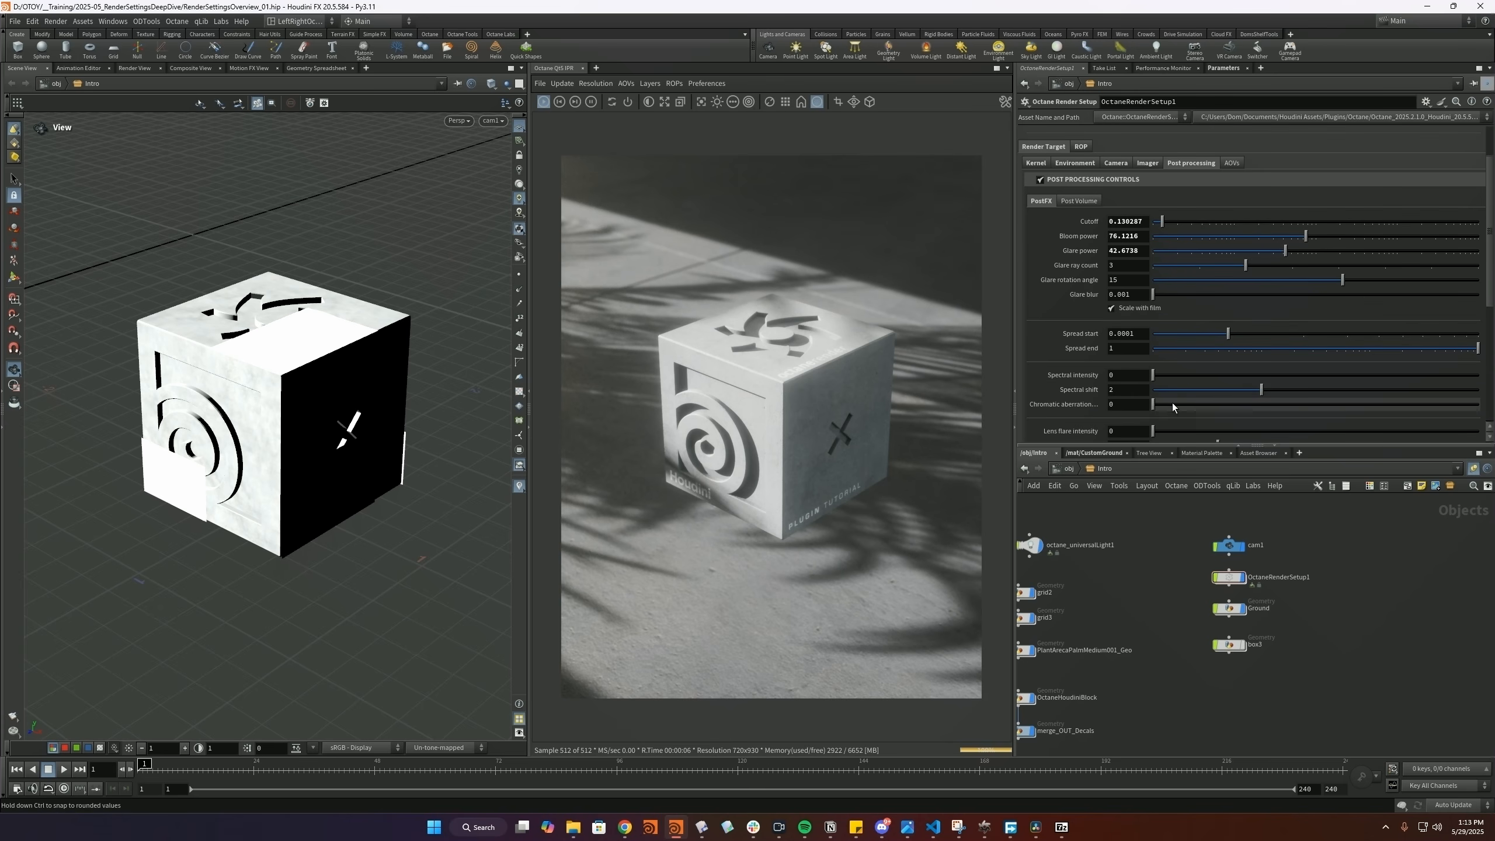
left_click_drag(1172, 404, 1198, 404)
scroll(1163, 401, "down", 1)
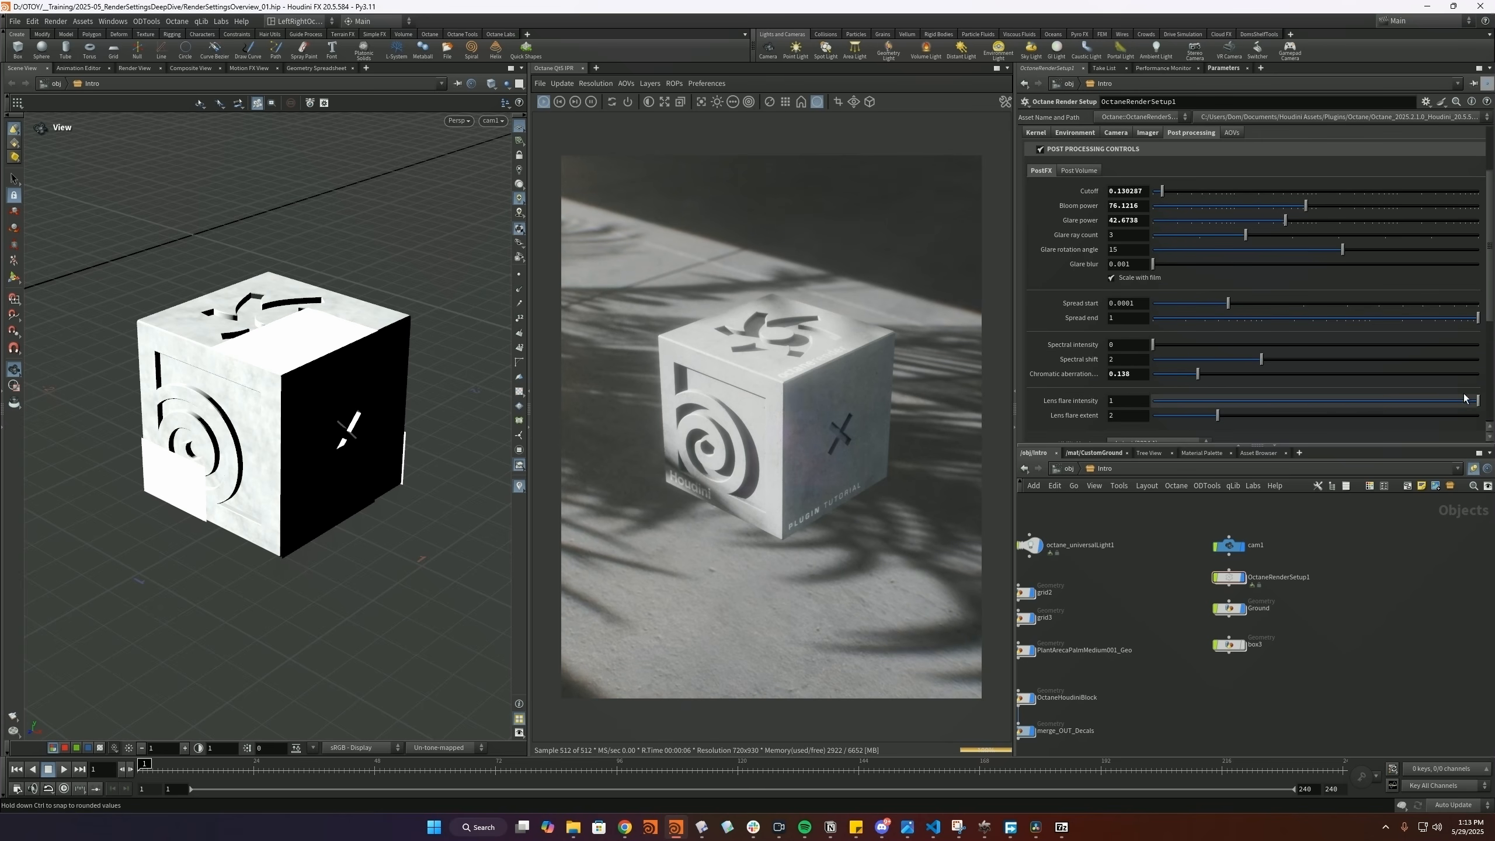
- Enable light beams in the post volume settings and save the scene
left_click(1077, 170)
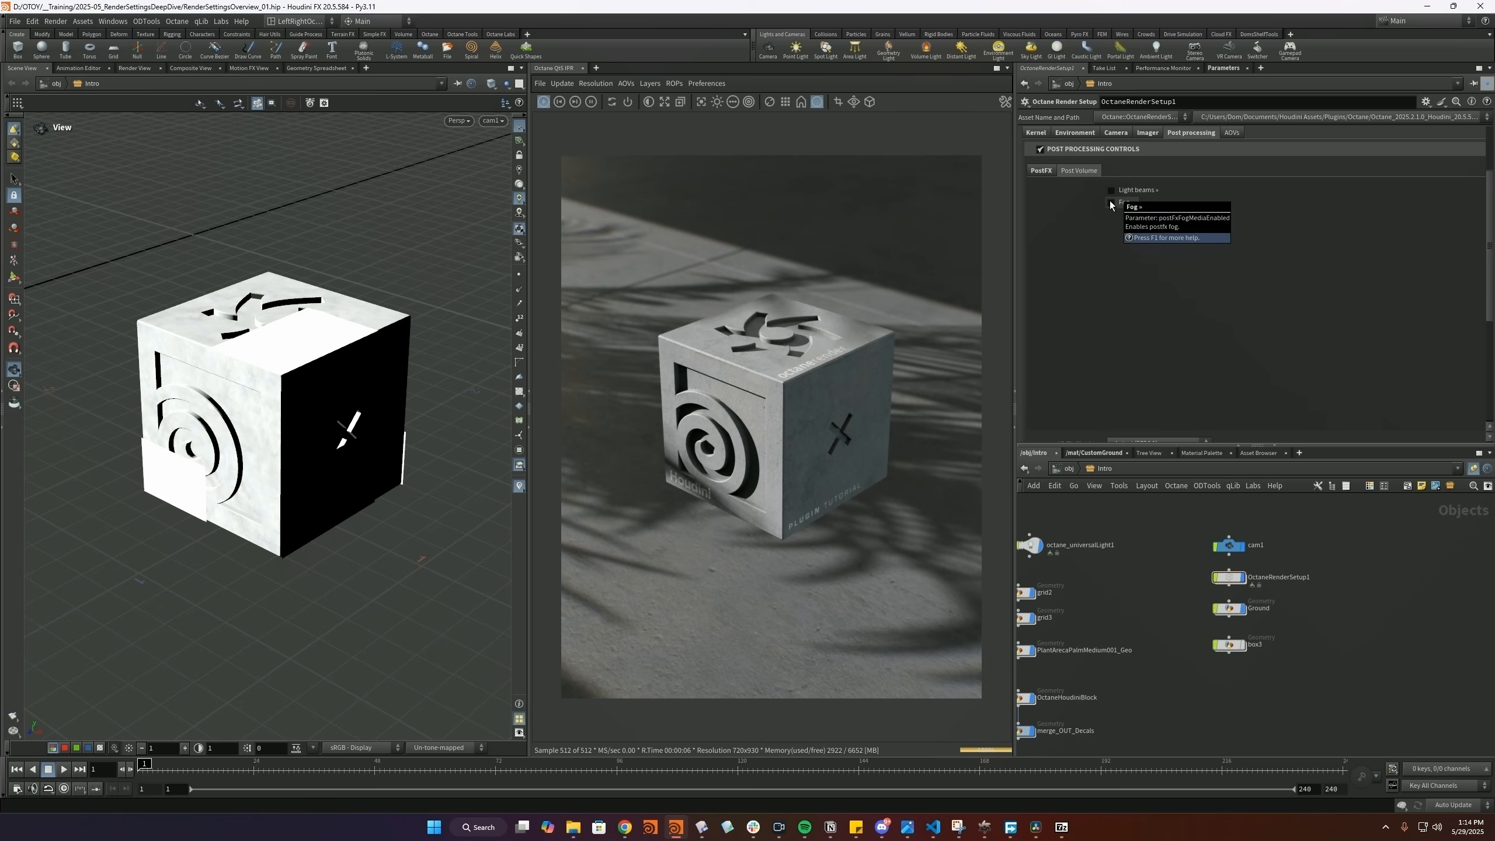
left_click(1110, 190)
key("ctrl+s")
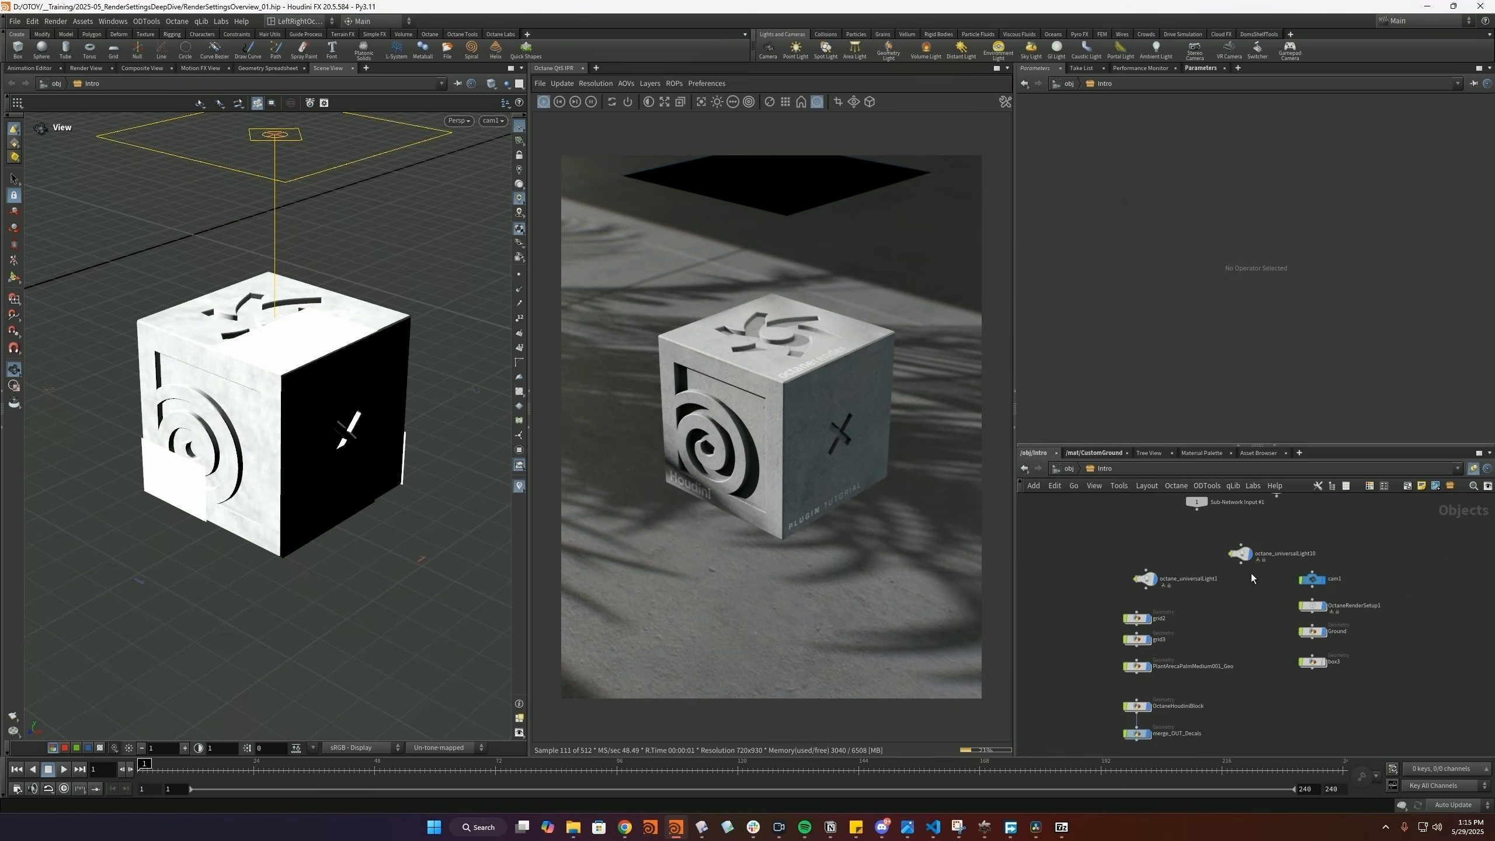
- Select the octane_universalLight10 light above the cube and set its spread angle to 66.5
left_click(1242, 554)
left_click(1070, 135)
left_click(1034, 169)
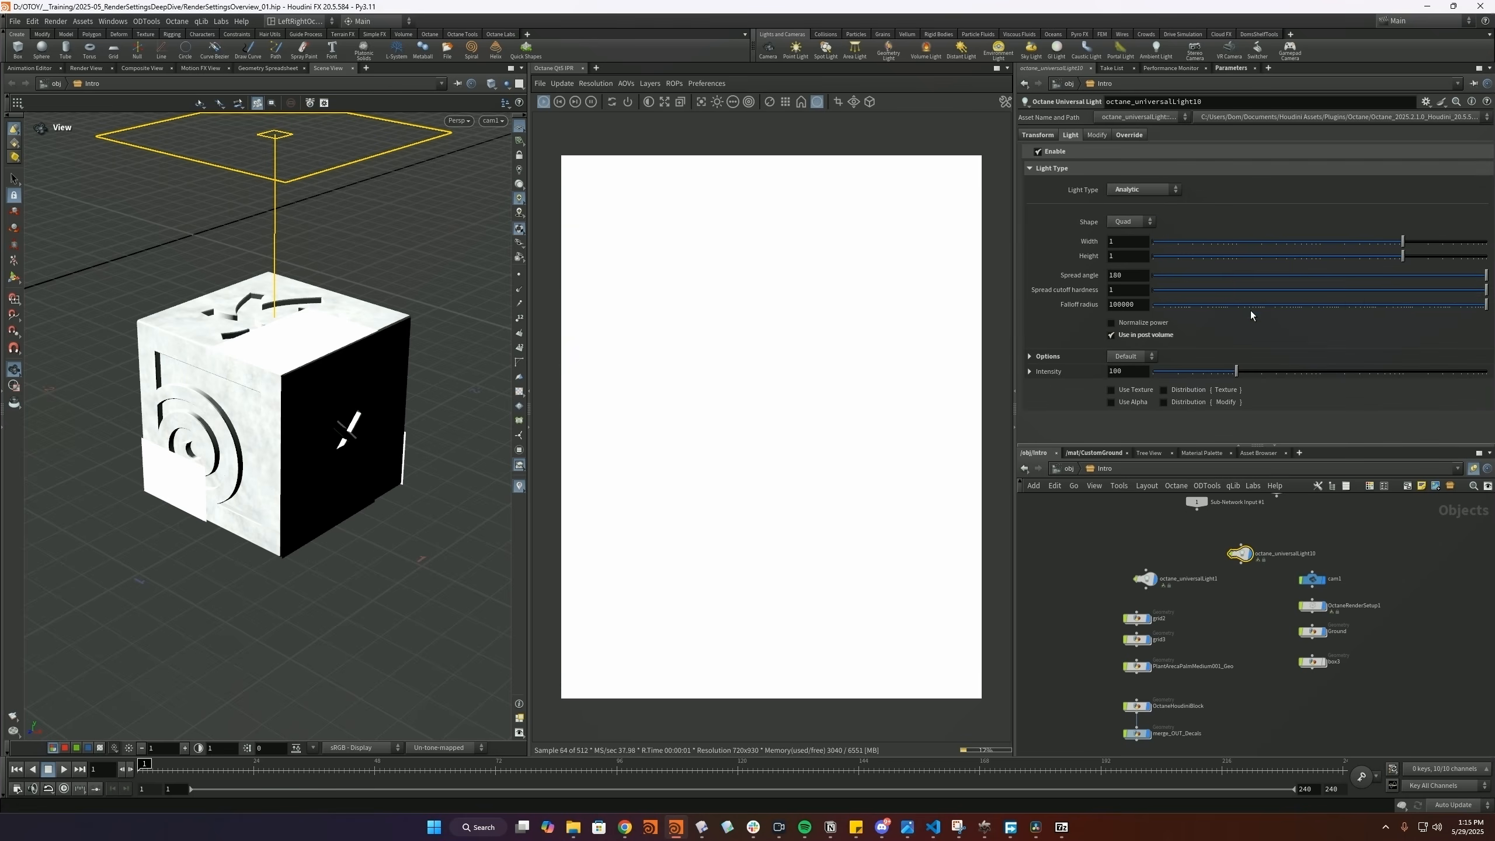
left_click(1276, 275)
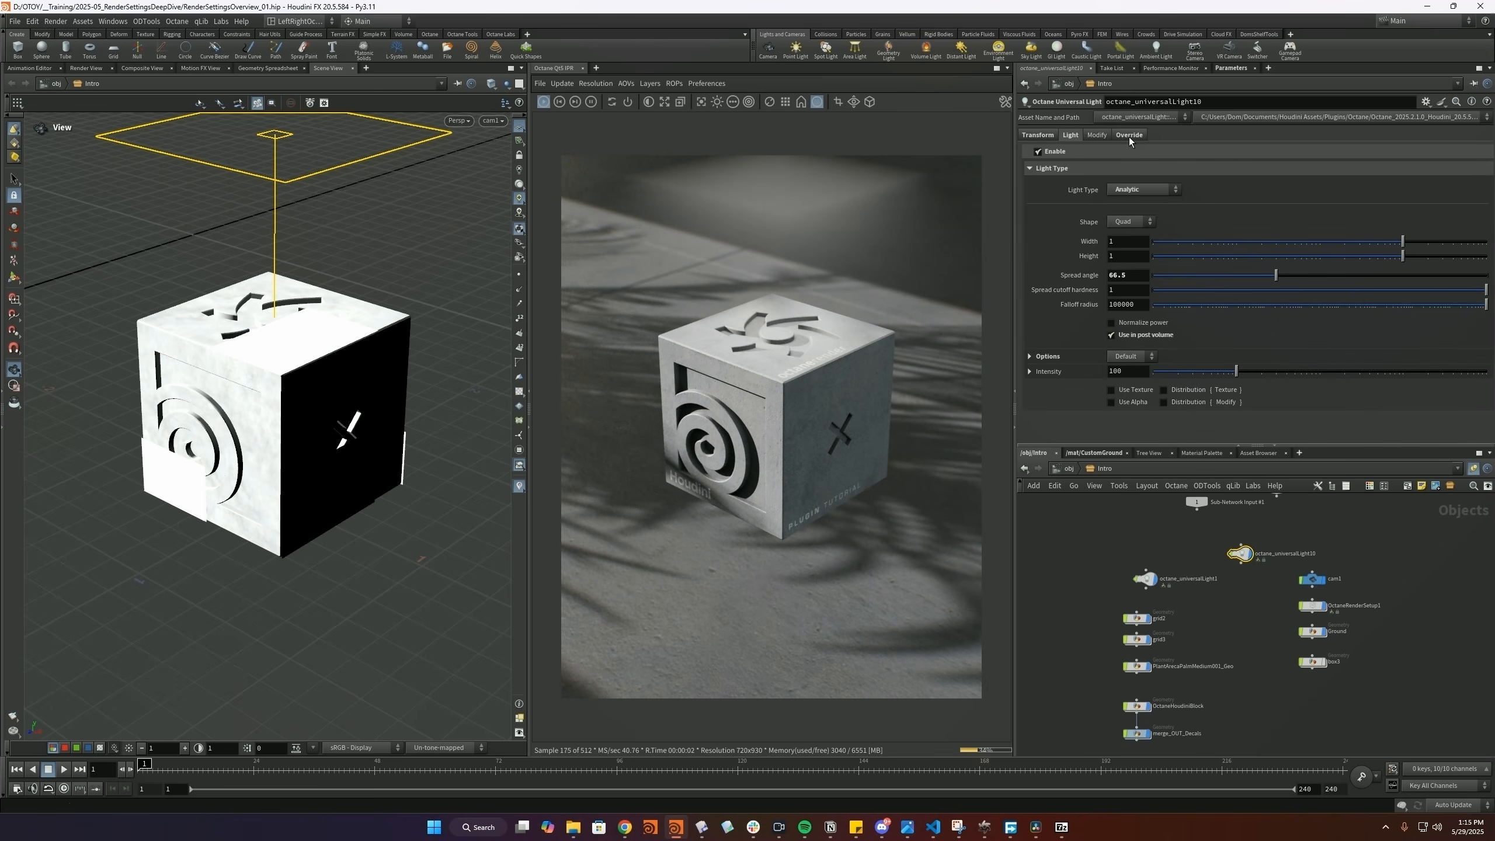
- Raise the light beams' medium density to about 2.2, and set the overhead light's intensity to about 685 and spread angle to about 31.2
left_click_drag(1301, 598, 1299, 596)
left_click_drag(1304, 214, 1332, 214)
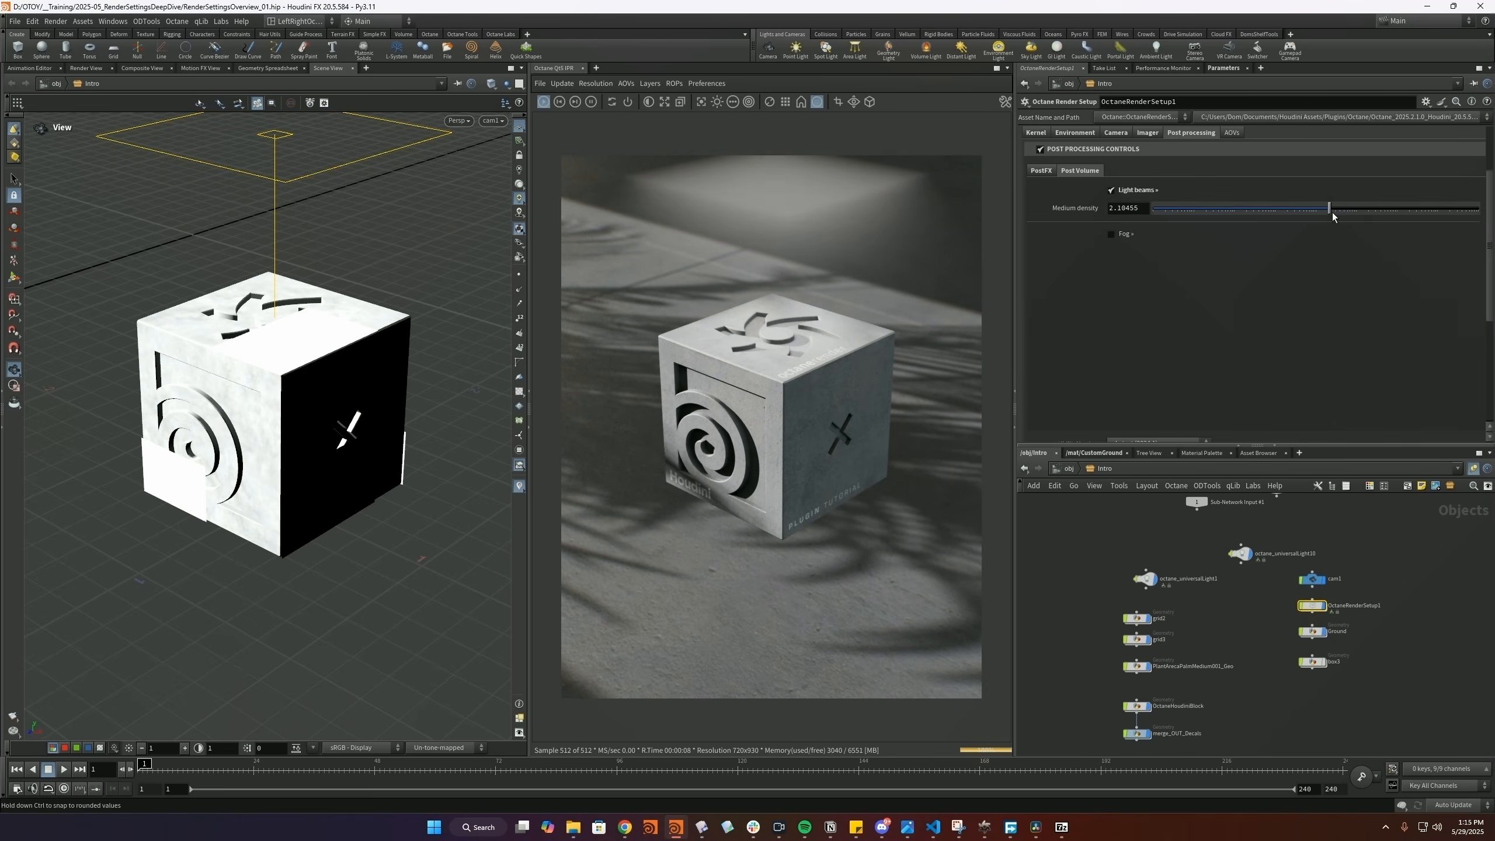
left_click(1242, 554)
left_click_drag(1237, 371, 1305, 370)
left_click_drag(1275, 275, 1217, 275)
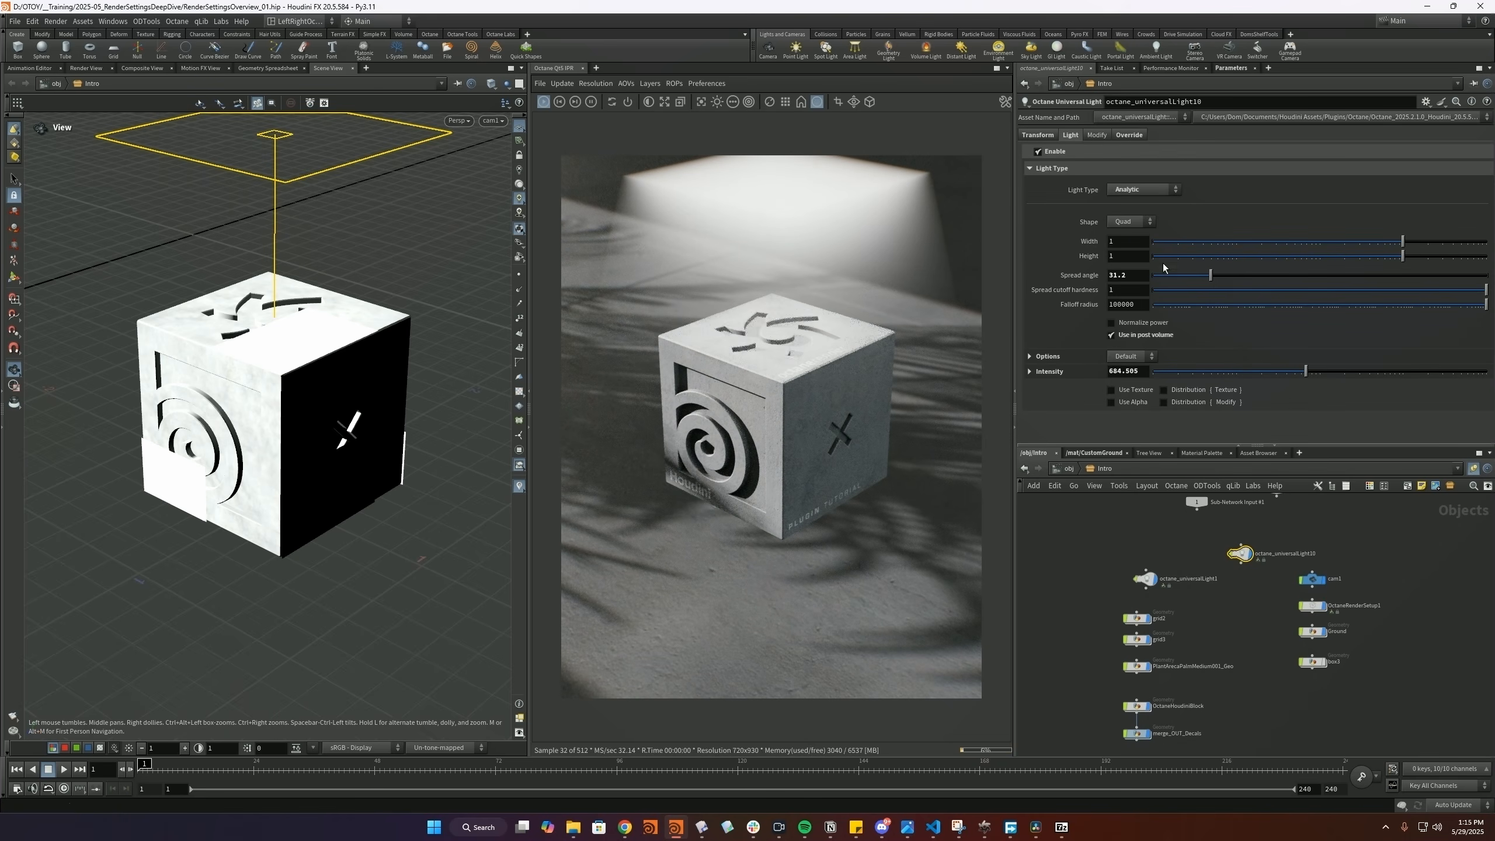
- Switch the render setup's post volume effect from light beams to fog
left_click(1312, 606)
left_click(1110, 189)
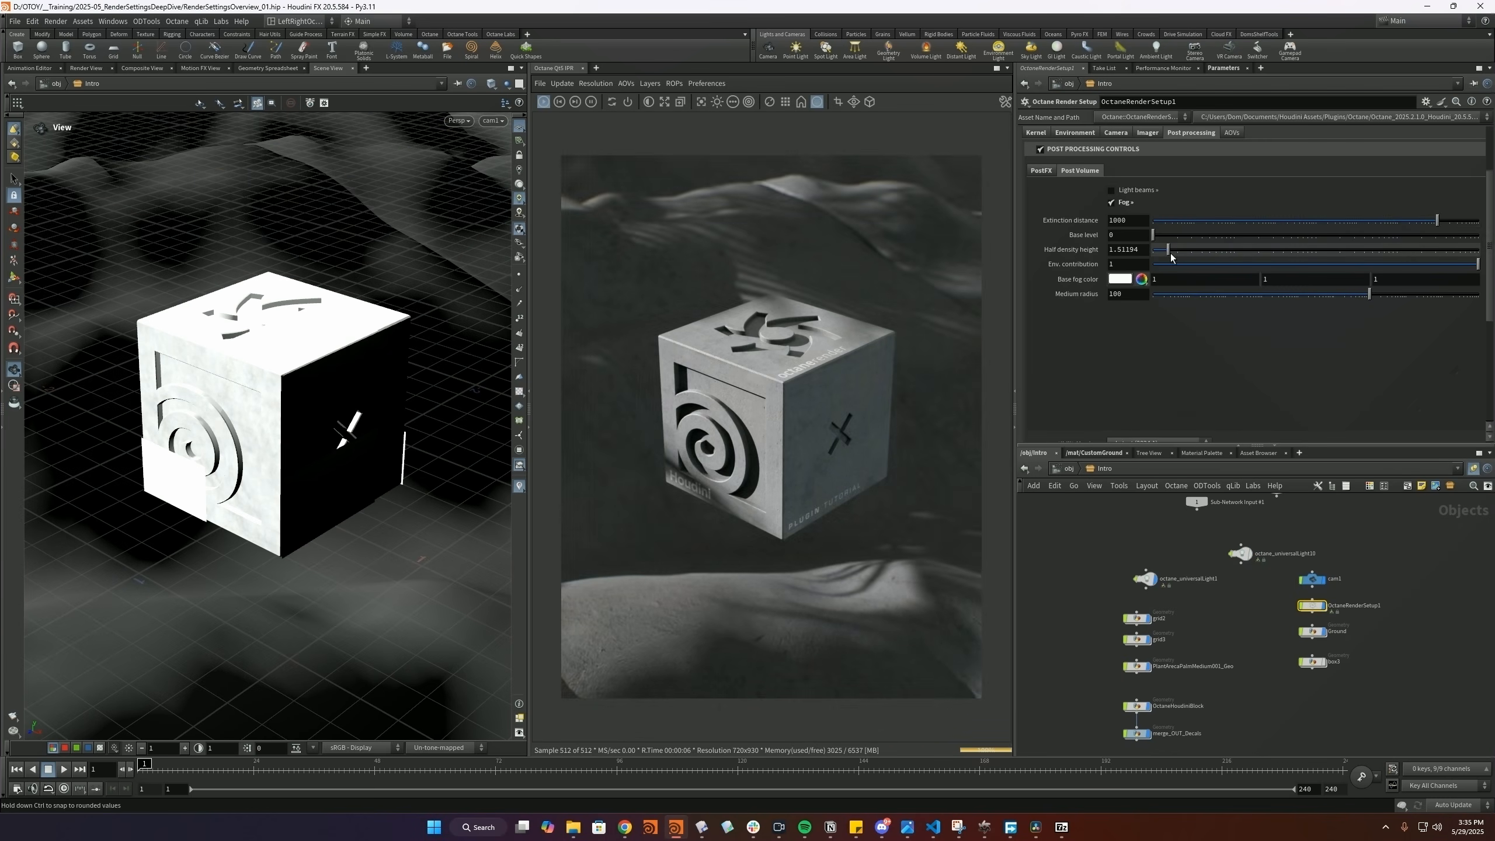
- Try different extinction distance, base level and half density height values for the post volume fog
left_click_drag(1386, 228, 1398, 228)
left_click_drag(1219, 249, 1163, 248)
middle_click_drag(1142, 236, 1116, 235)
left_click_drag(1164, 249, 1152, 250)
middle_click_drag(1126, 236, 1089, 253)
middle_click_drag(1126, 251, 1253, 259)
- Shorten the fog's extinction distance, lower its base level below zero and rebalance the half density height
left_click_drag(1398, 220, 1354, 221)
left_click_drag(1172, 249, 1154, 251)
middle_click_drag(1139, 251, 706, 251)
middle_click_drag(1139, 236, 1101, 240)
middle_click_drag(1141, 255, 1494, 254)
middle_click_drag(1130, 234, 1324, 261)
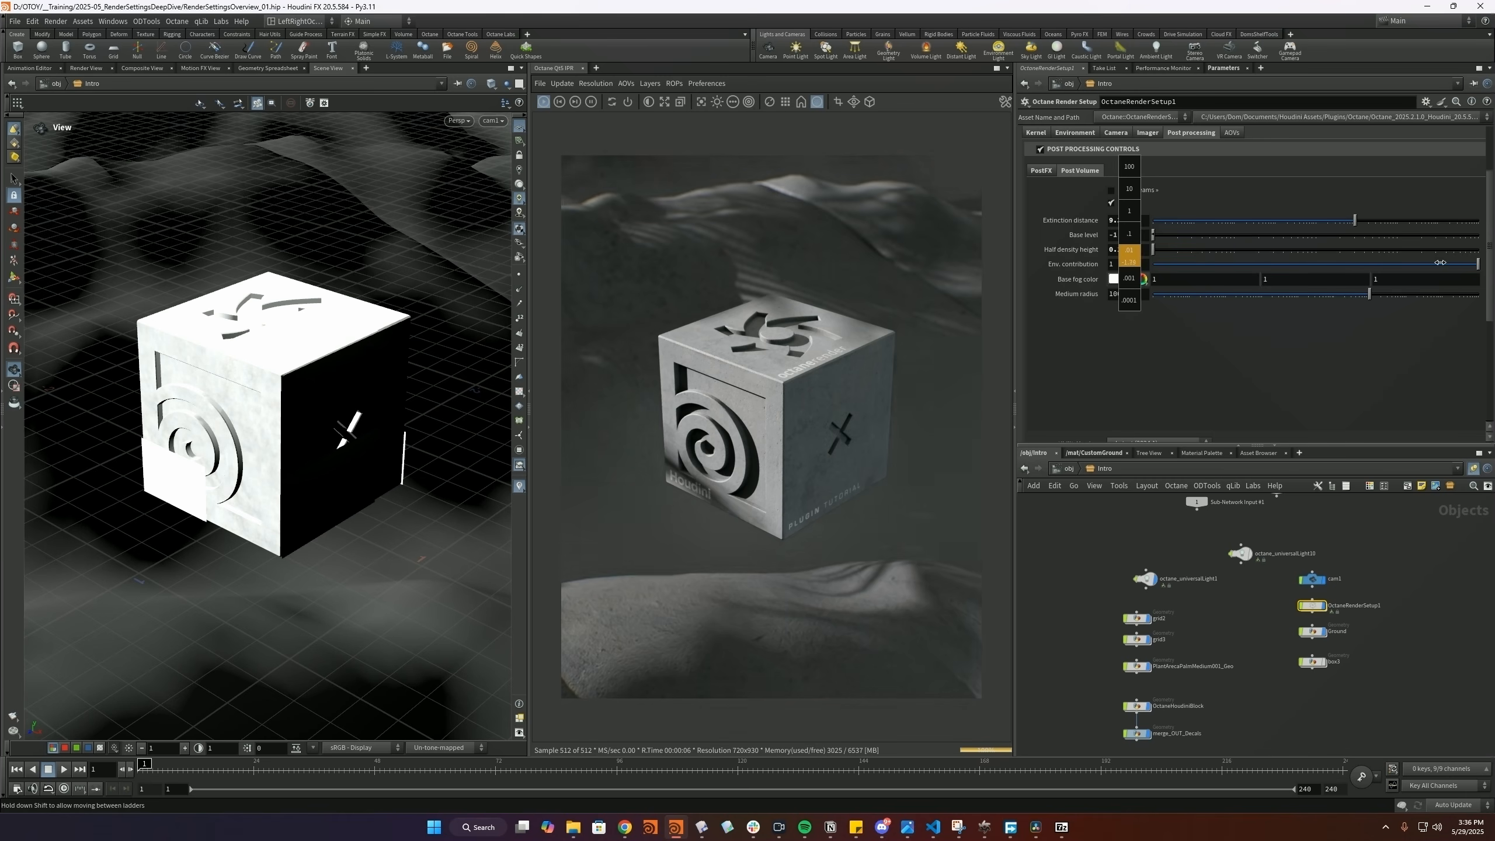
middle_click_drag(1183, 255, 1184, 255)
mouse_move(1154, 236)
left_mouse_down()
mouse_move(1278, 240)
mouse_move(1150, 238)
left_mouse_up()
middle_click_drag(1136, 236, 253, 158)
mouse_move(1350, 221)
left_mouse_down()
mouse_move(1238, 220)
mouse_move(1331, 220)
left_mouse_up()
left_click(1187, 251)
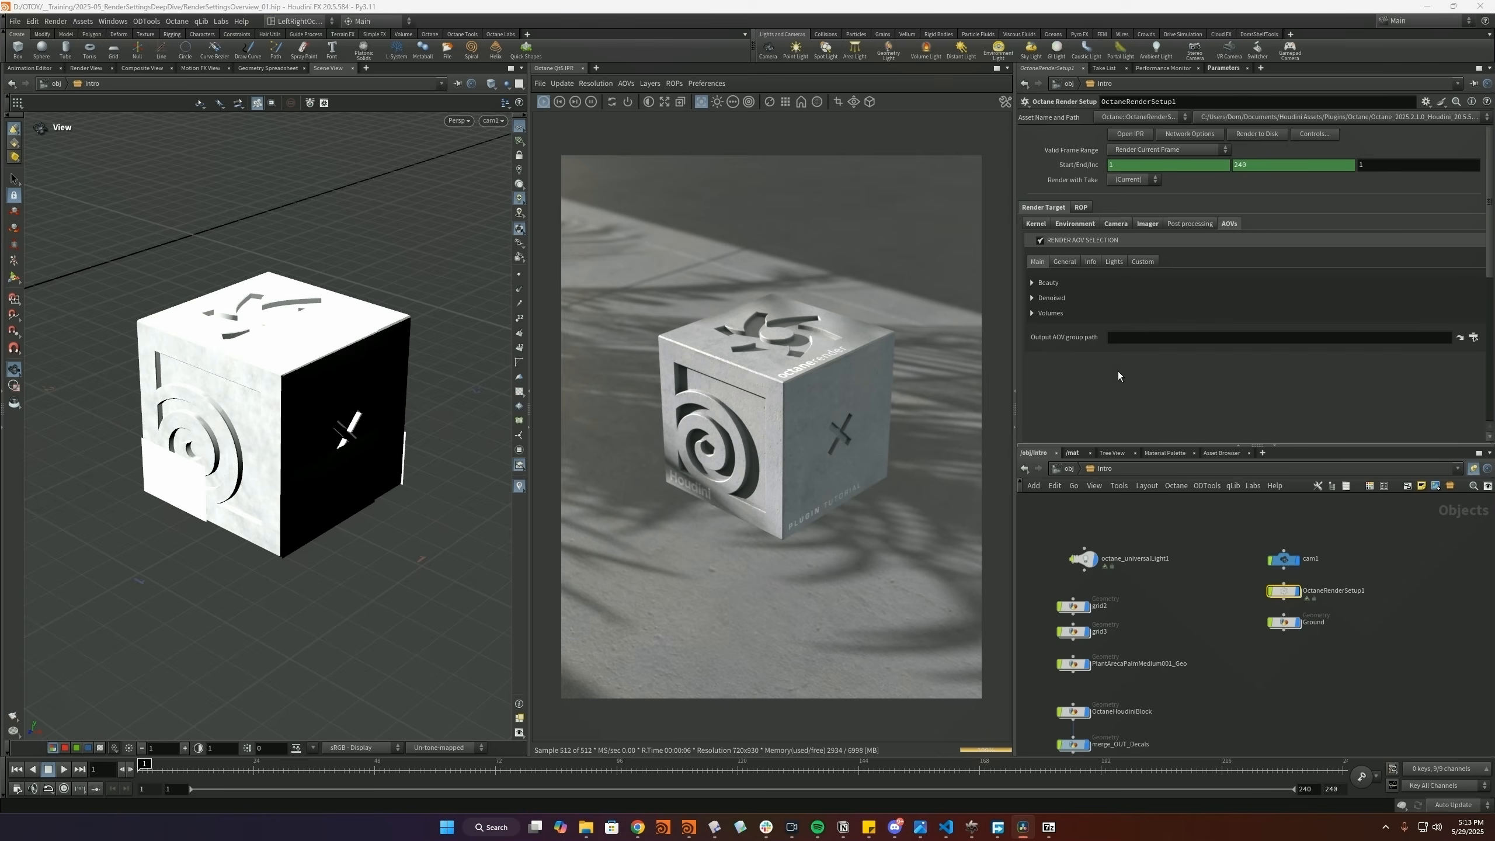
- Look through the Beauty group of render AOVs, including the diffuse, reflection and refraction passes
left_click(1032, 283)
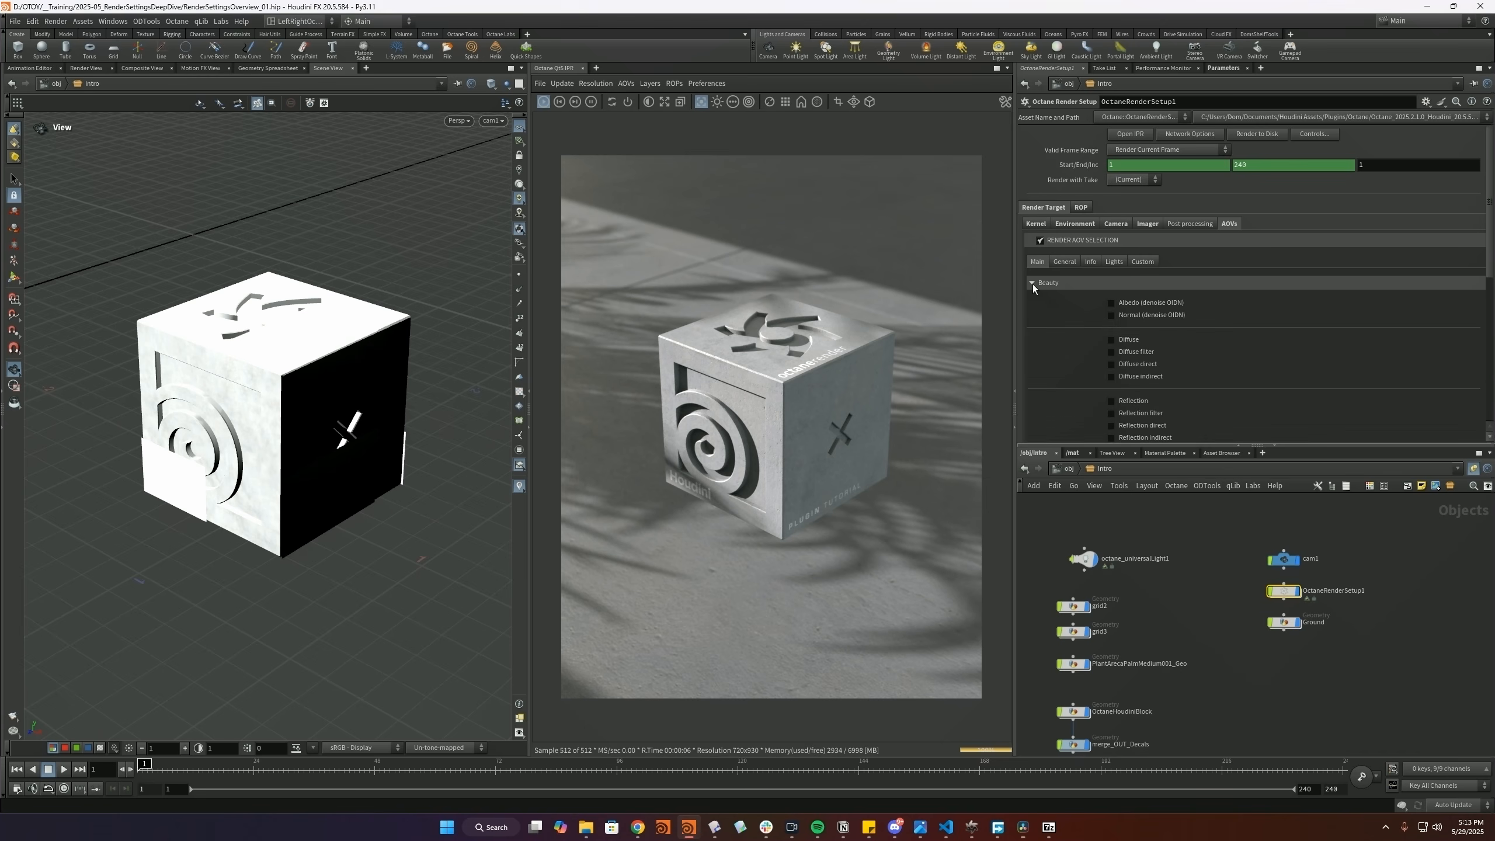
scroll(1114, 352, "down", 3)
scroll(1077, 313, "up", 2)
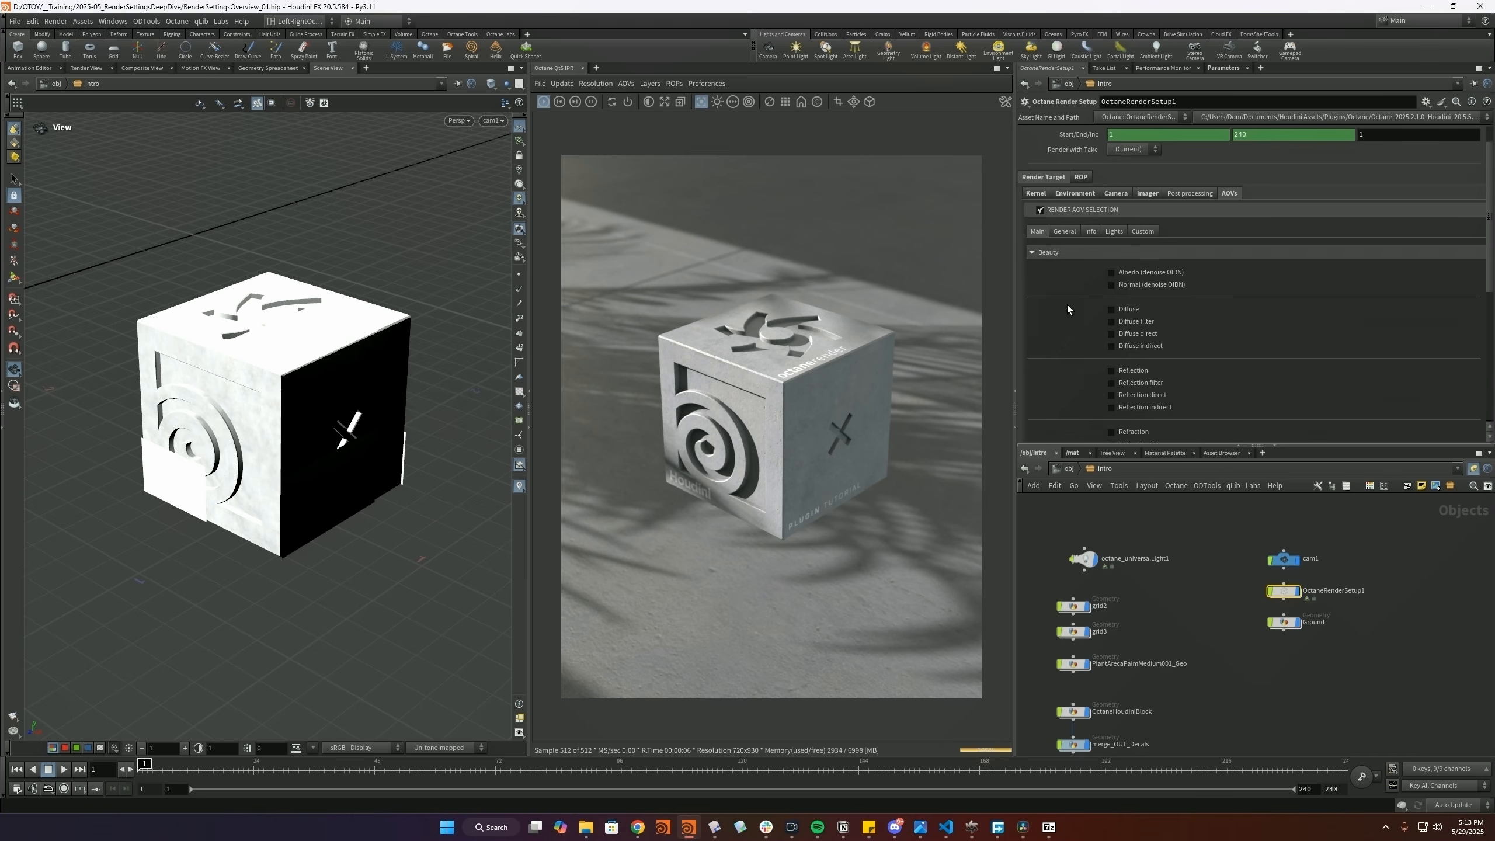
left_click(1032, 252)
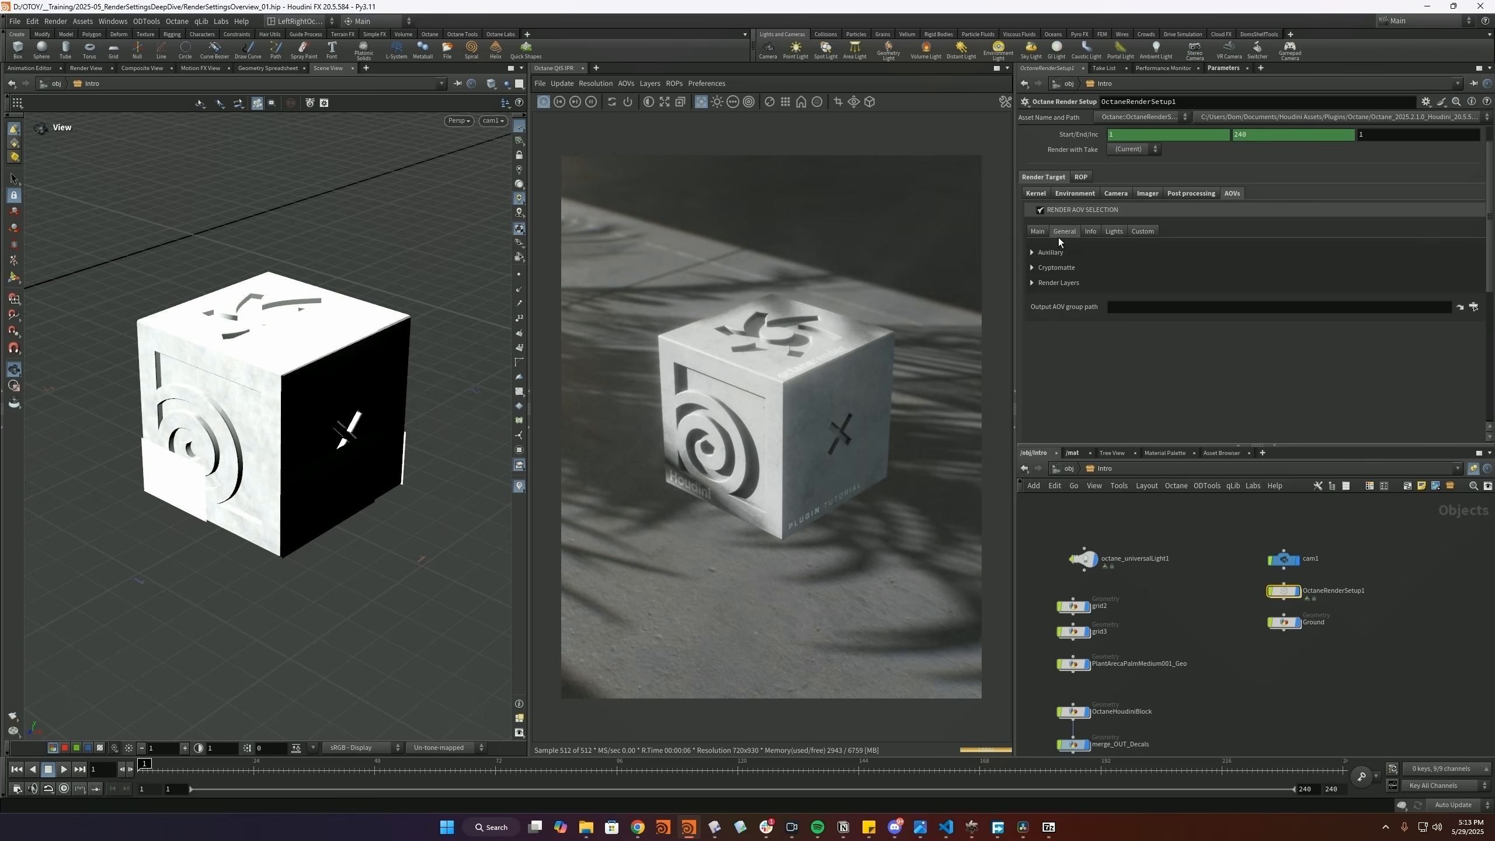
- Enable the Post processing AOV in the Auxiliary group and save the scene
left_click(1031, 252)
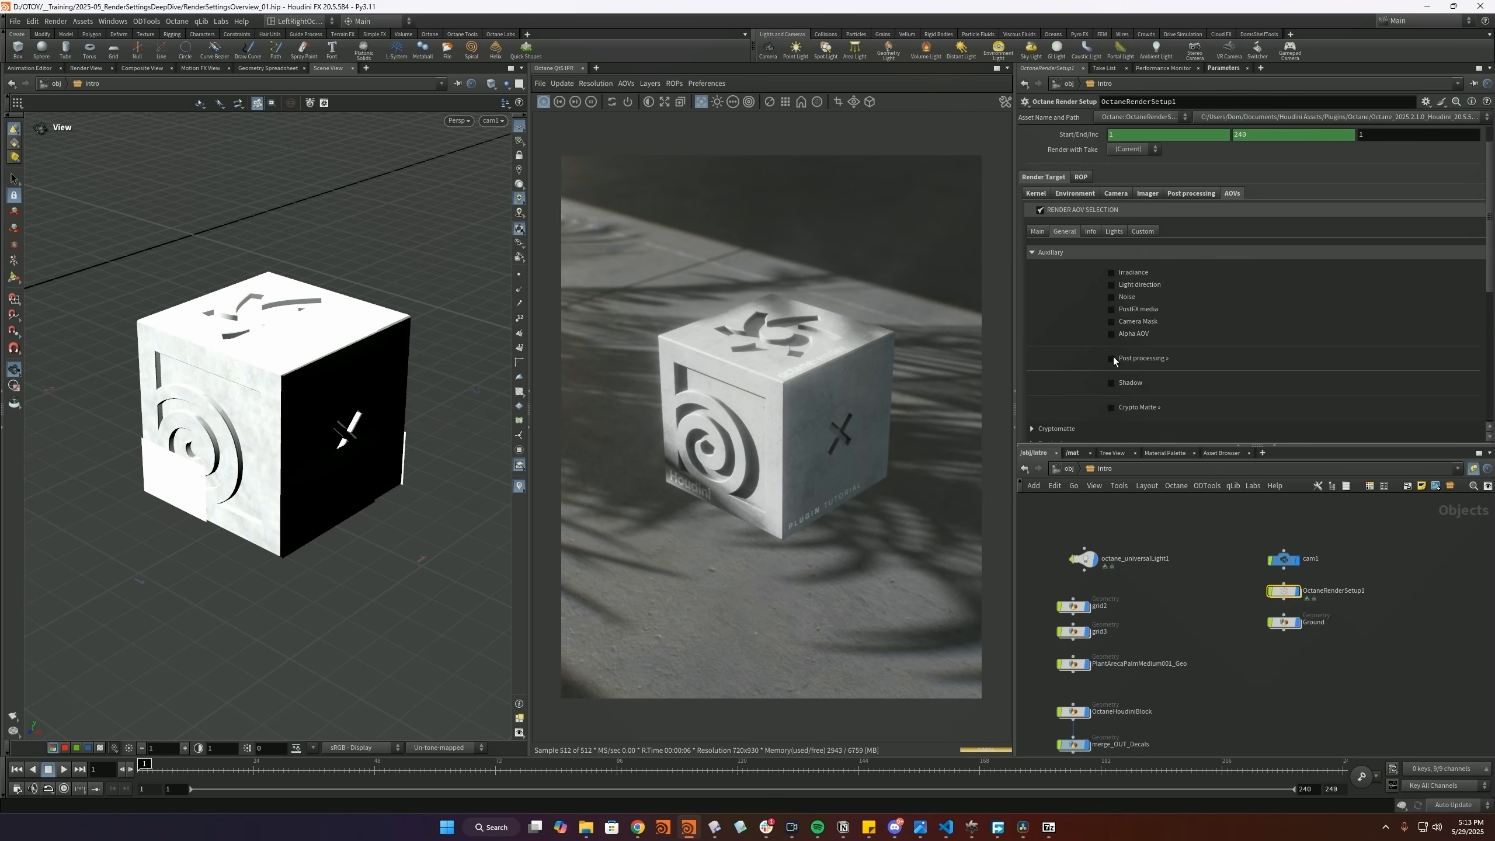
left_click(1112, 358)
key("ctrl+s")
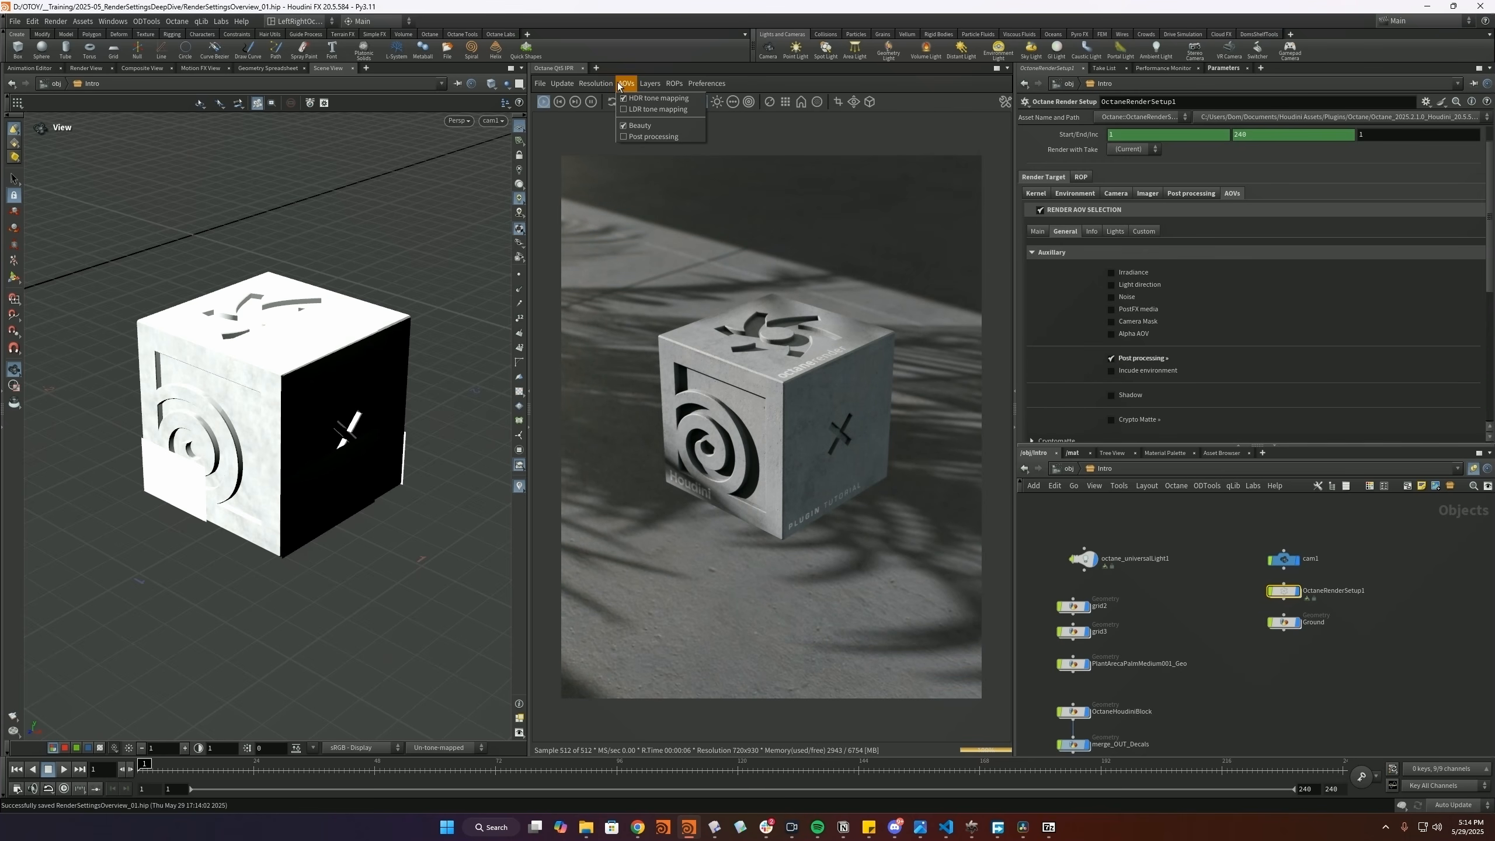
- Preview the Post processing AOV in the render view and return to the Beauty pass
left_click(619, 87)
left_click(636, 131)
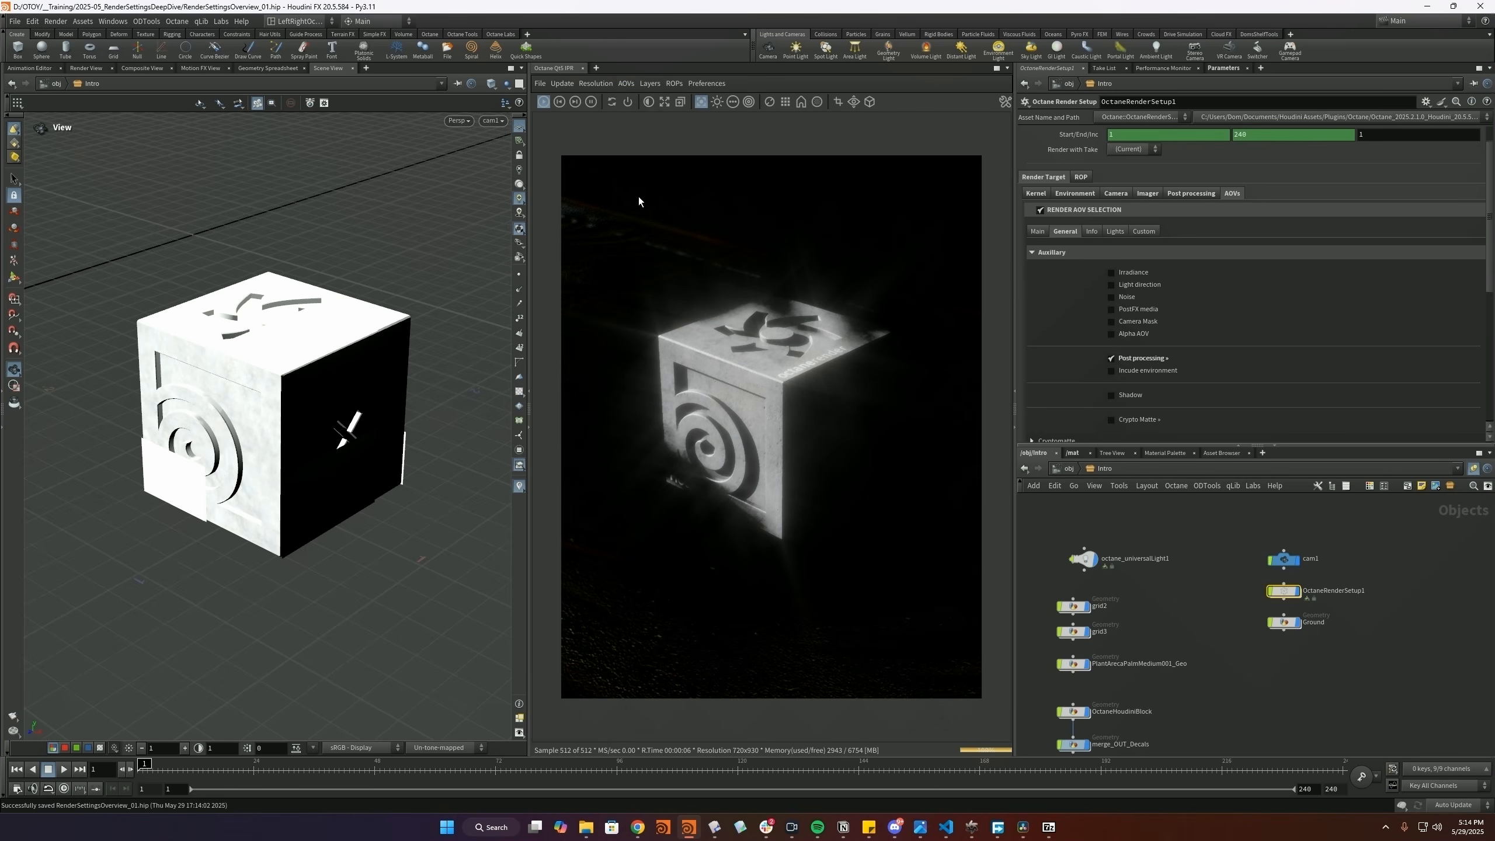
left_click(625, 84)
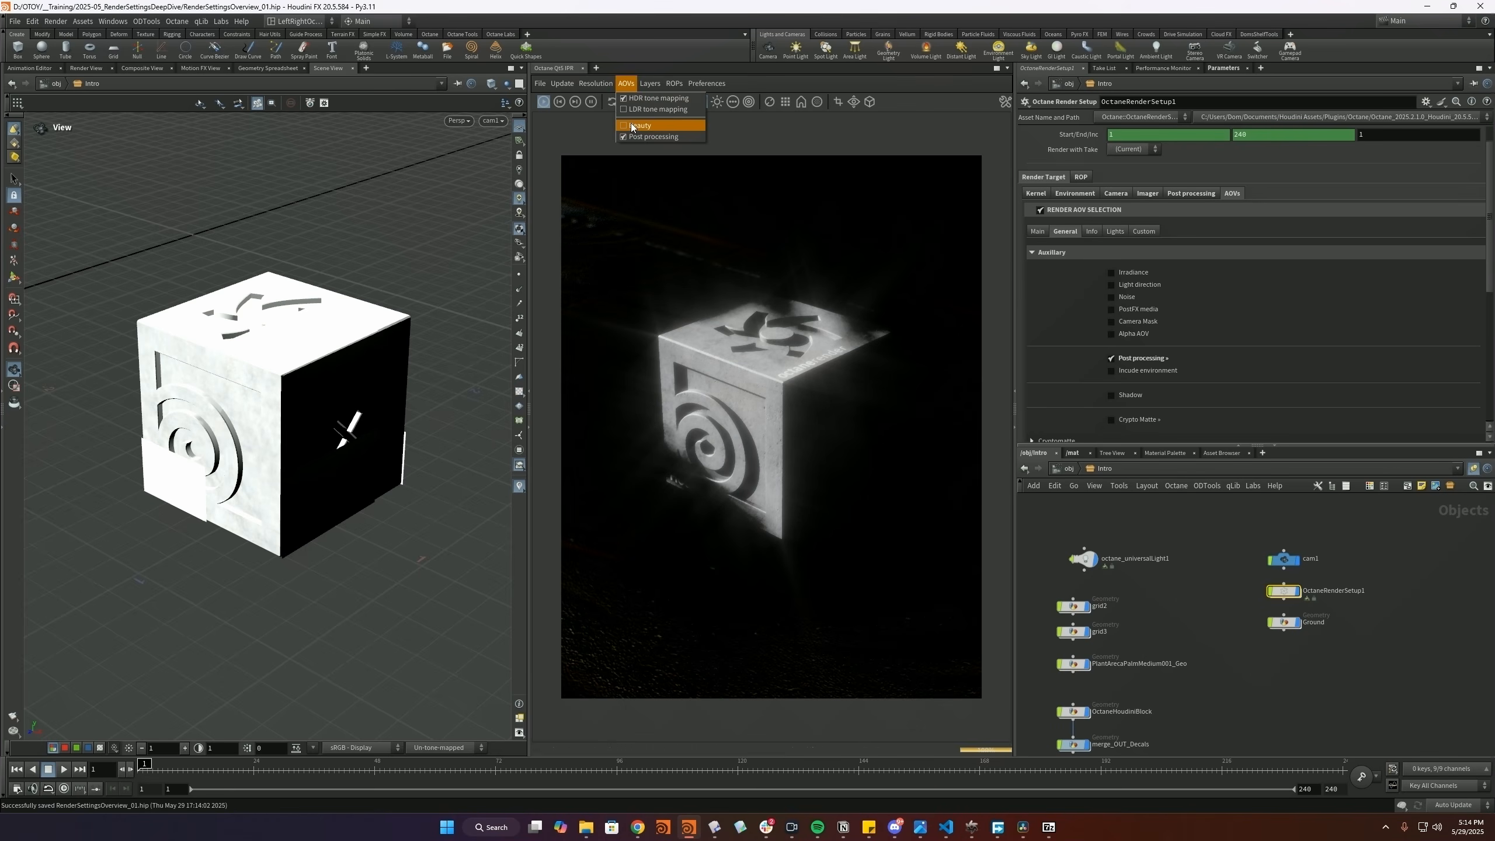
left_click(631, 126)
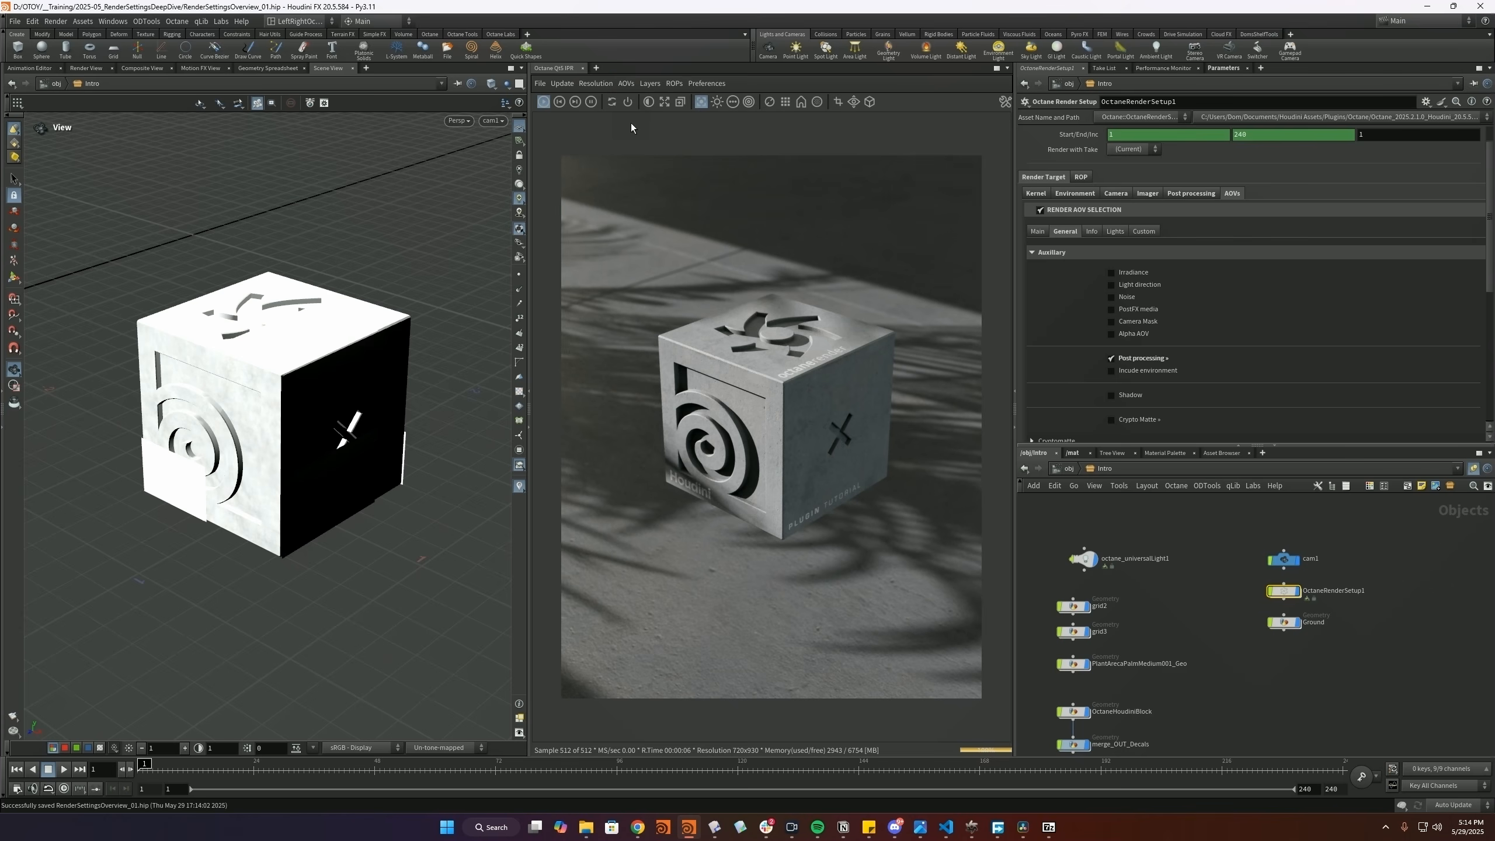
- Disable the Post processing AOV and enable the Object node name AOV in the Cryptomatte group
left_click(1118, 357)
left_click(1065, 253)
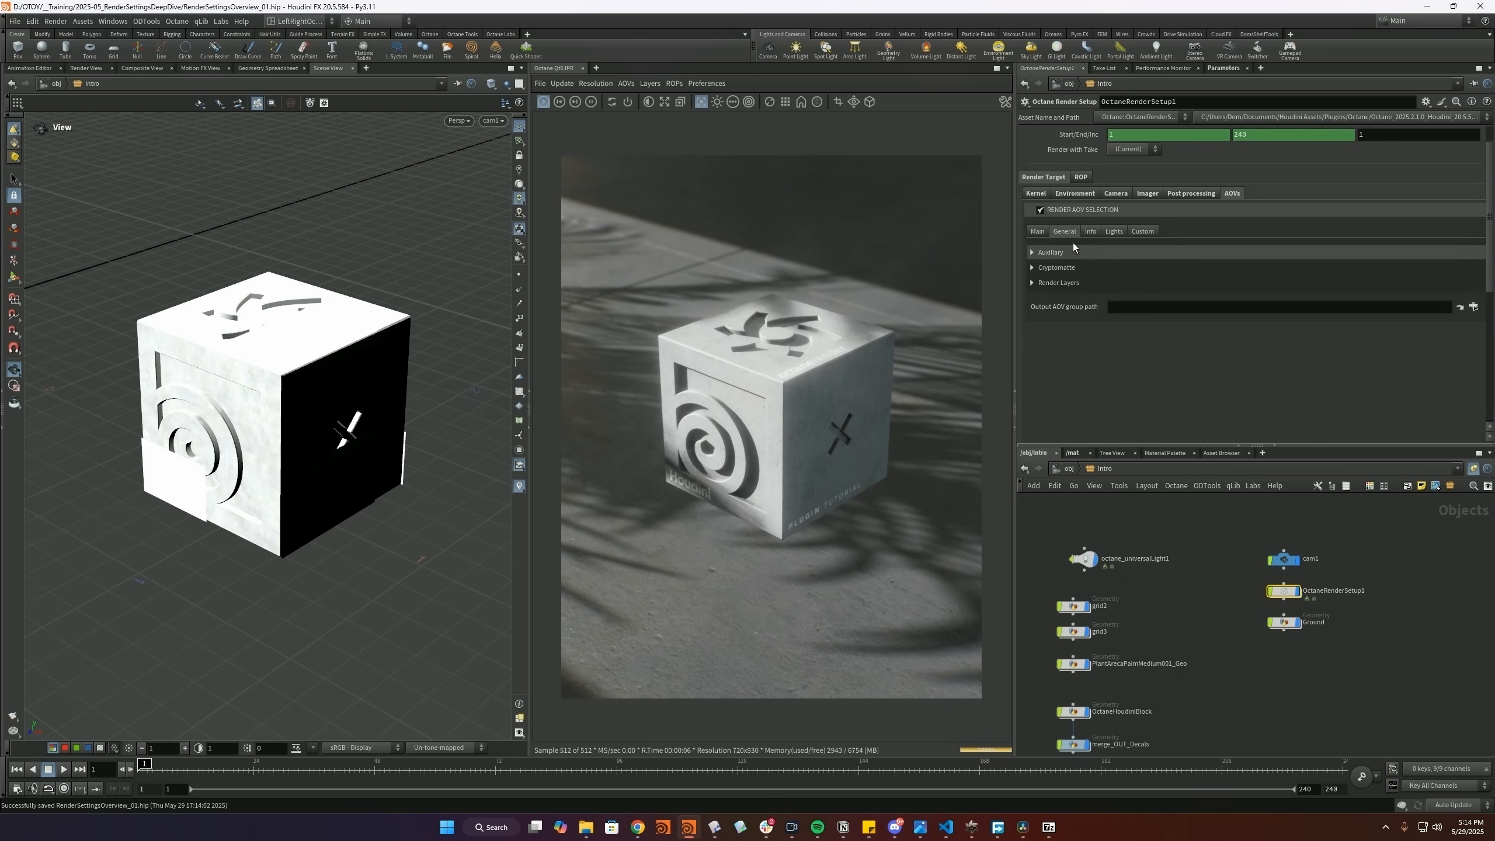
left_click(1056, 268)
left_click(1111, 354)
- Preview the Crypto object node name pass, set the render view to LDR tone mapping and return to Beauty
left_click(625, 83)
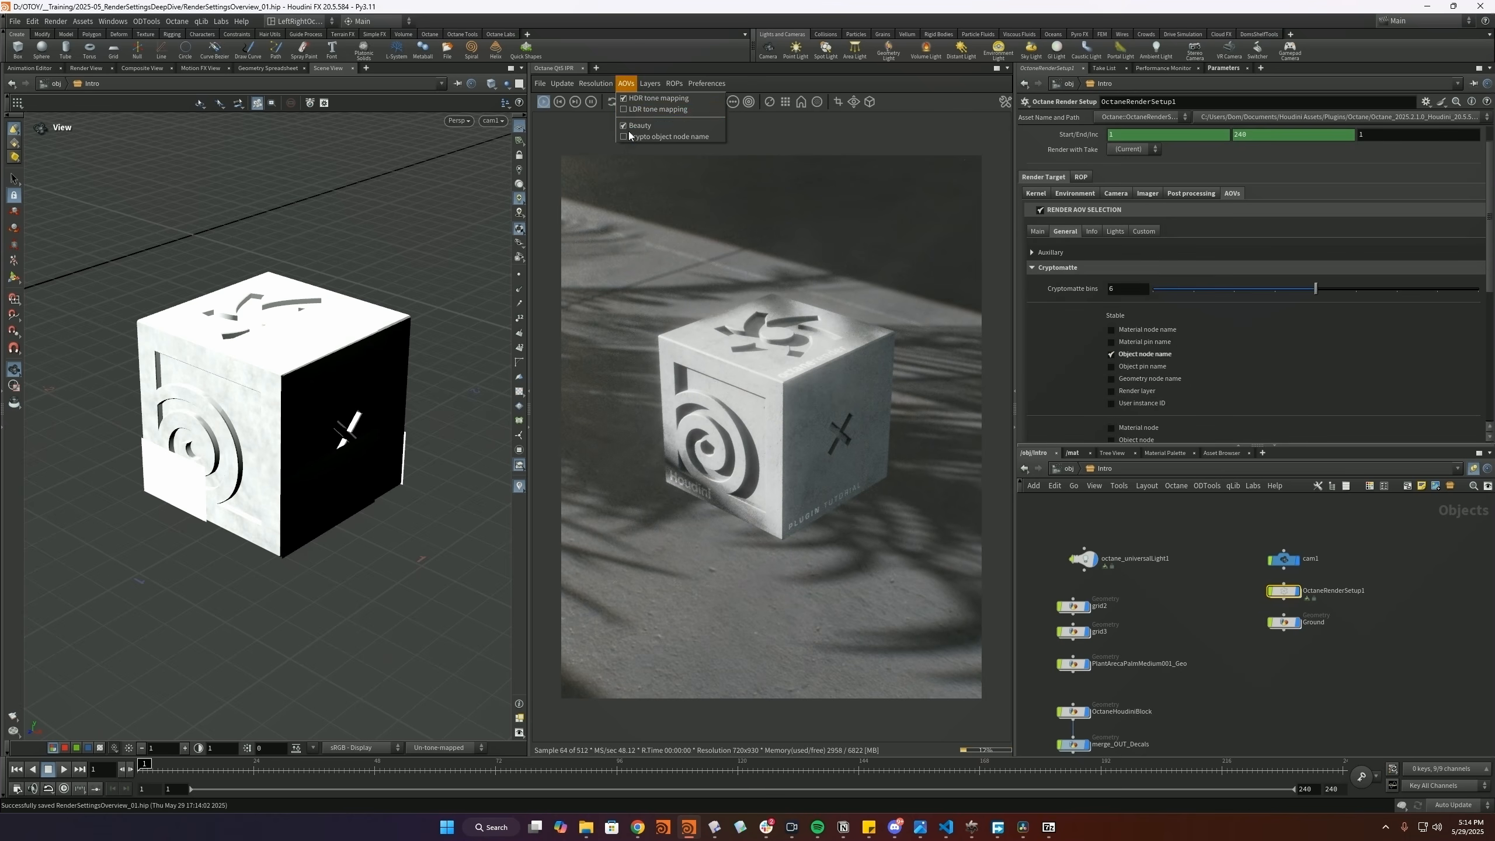
left_click(629, 135)
left_click(627, 85)
left_click(631, 111)
left_click(627, 84)
left_click(638, 125)
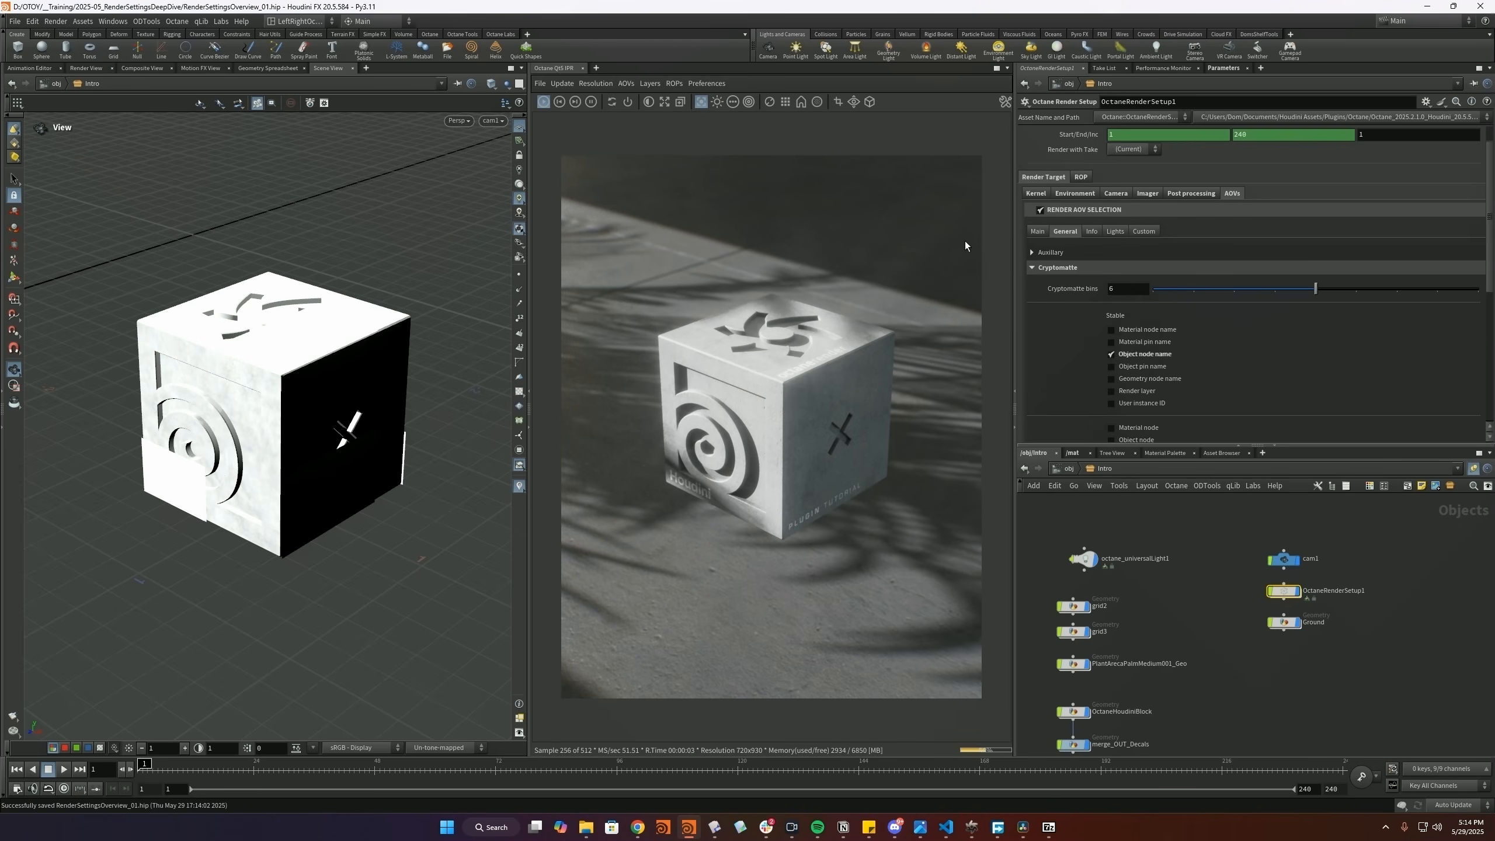
- Disable the Object node name Cryptomatte and enable the Albedo and Normal (denoise OIDN) AOVs in the Beauty group
scroll(1127, 318, "down", 1)
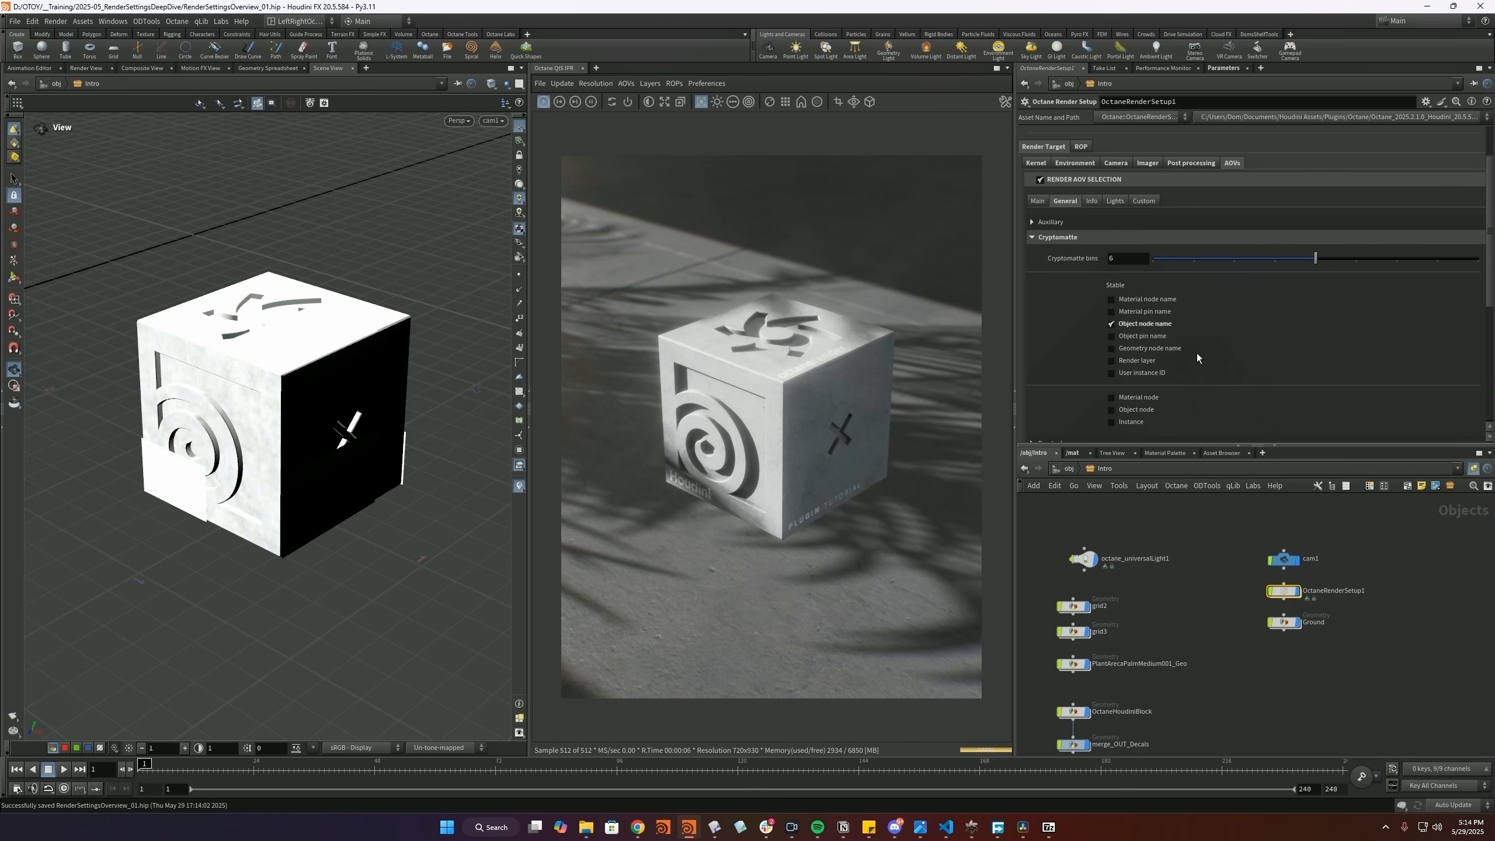
left_click(1114, 323)
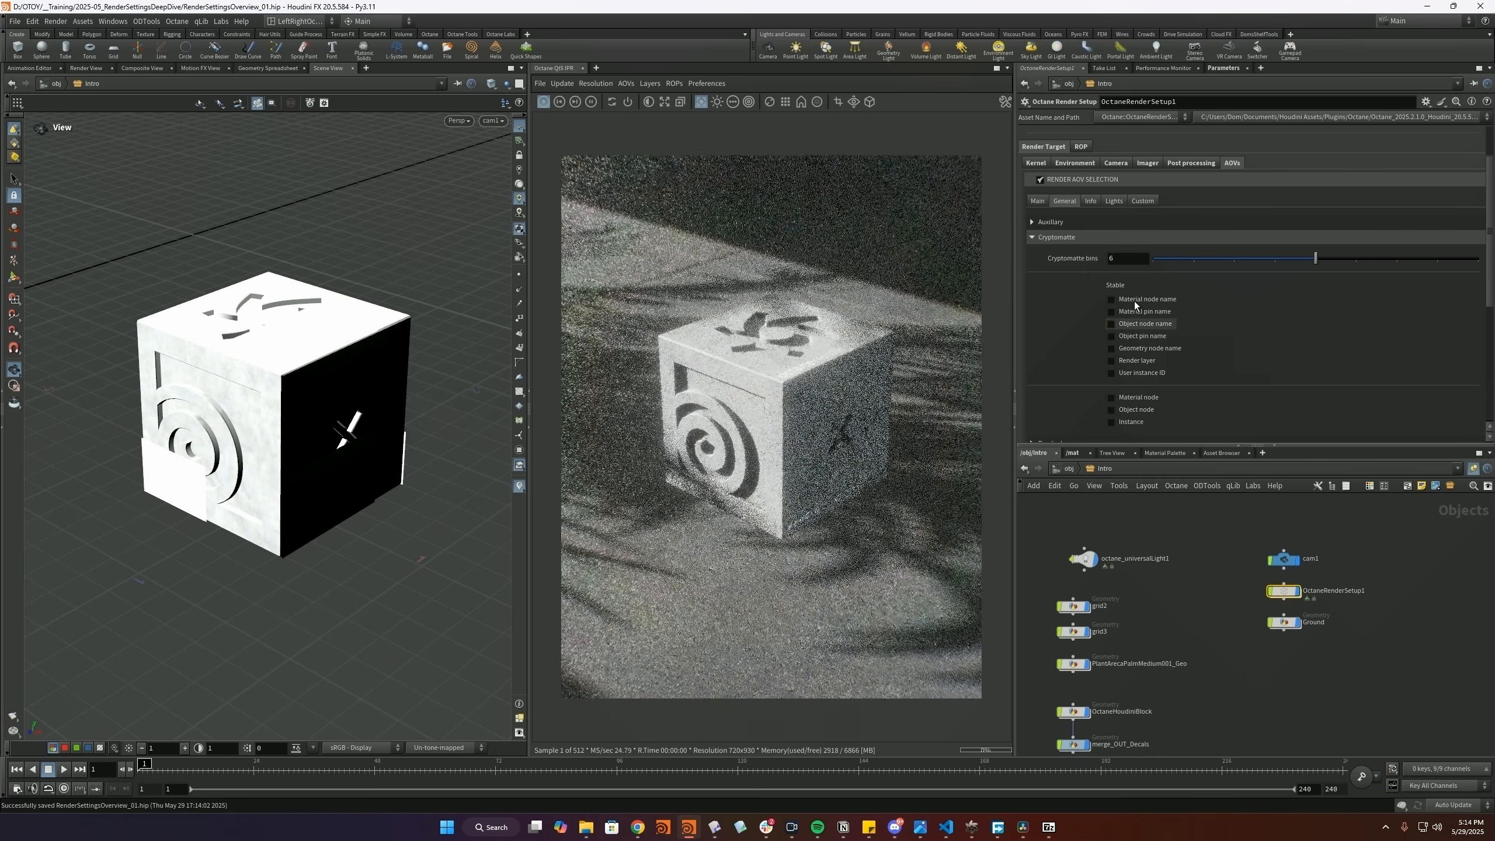
left_click(1045, 201)
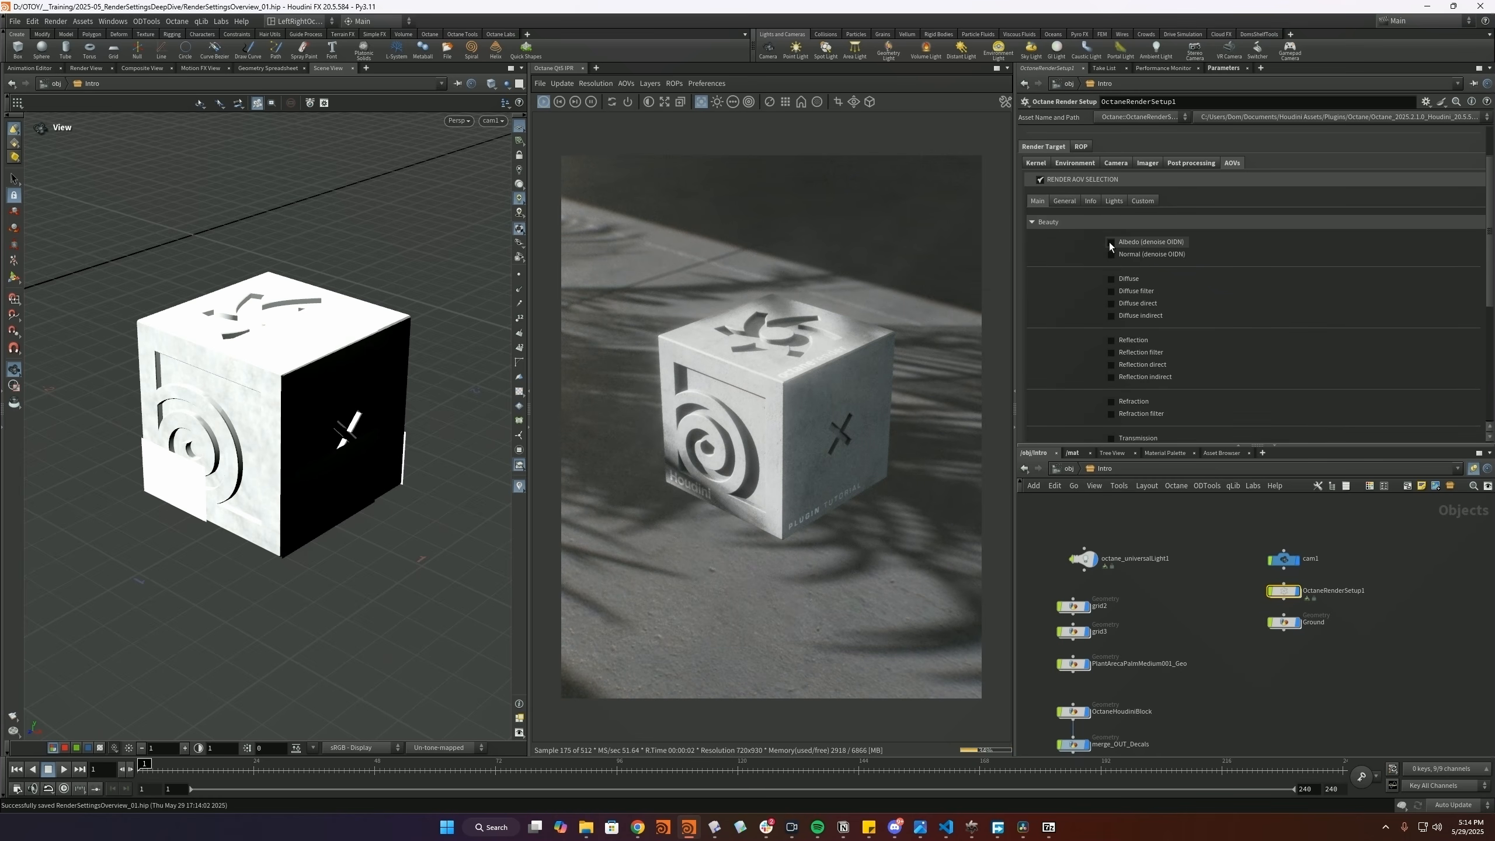
left_click(1111, 242)
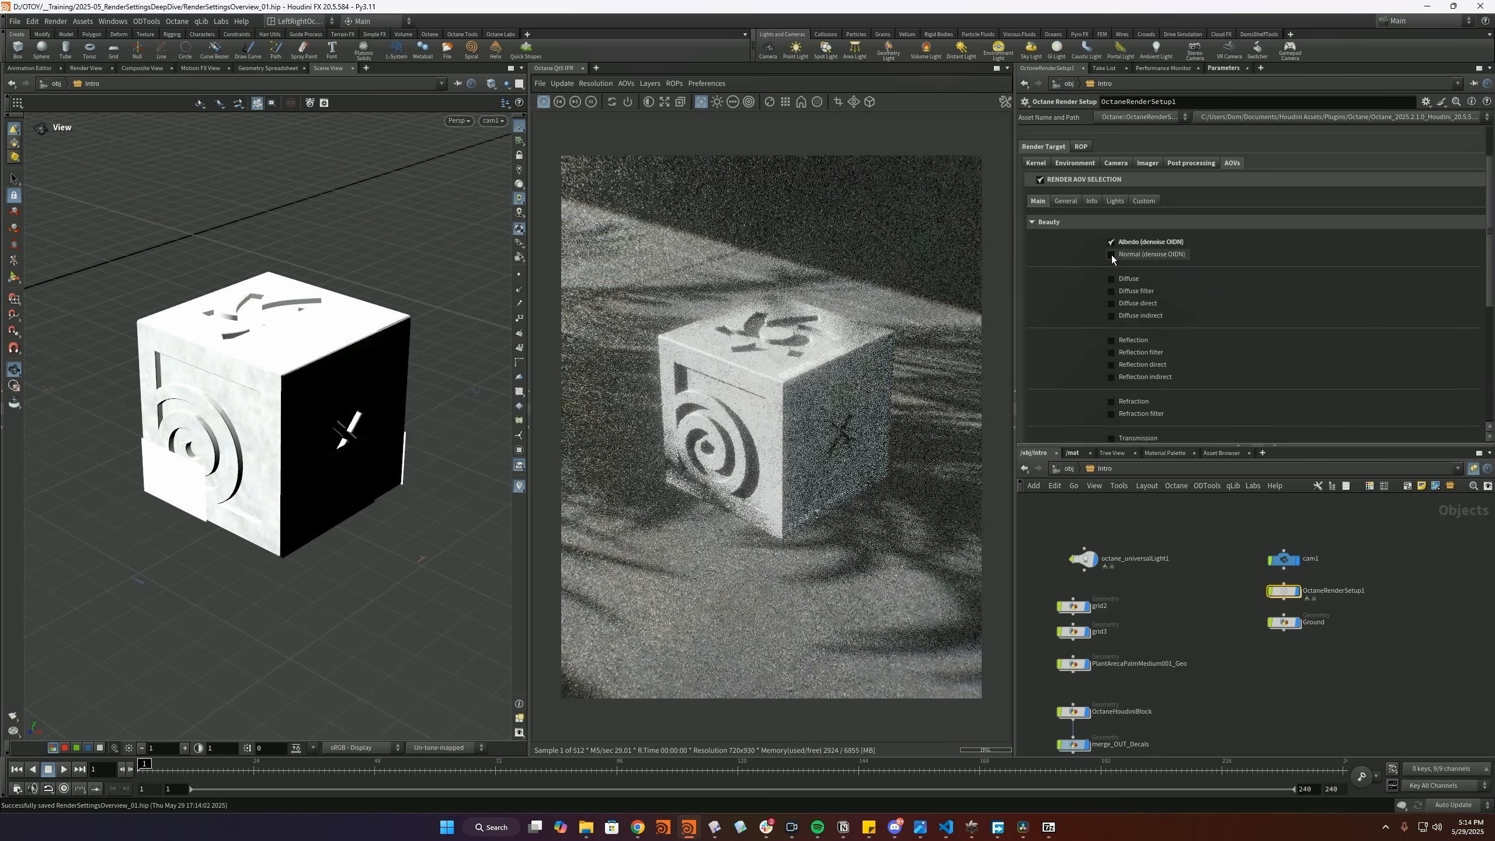
- Preview the Denoise albedo and Denoise normal passes in the render view and return to Beauty
left_click(627, 86)
left_click(642, 135)
left_click(627, 85)
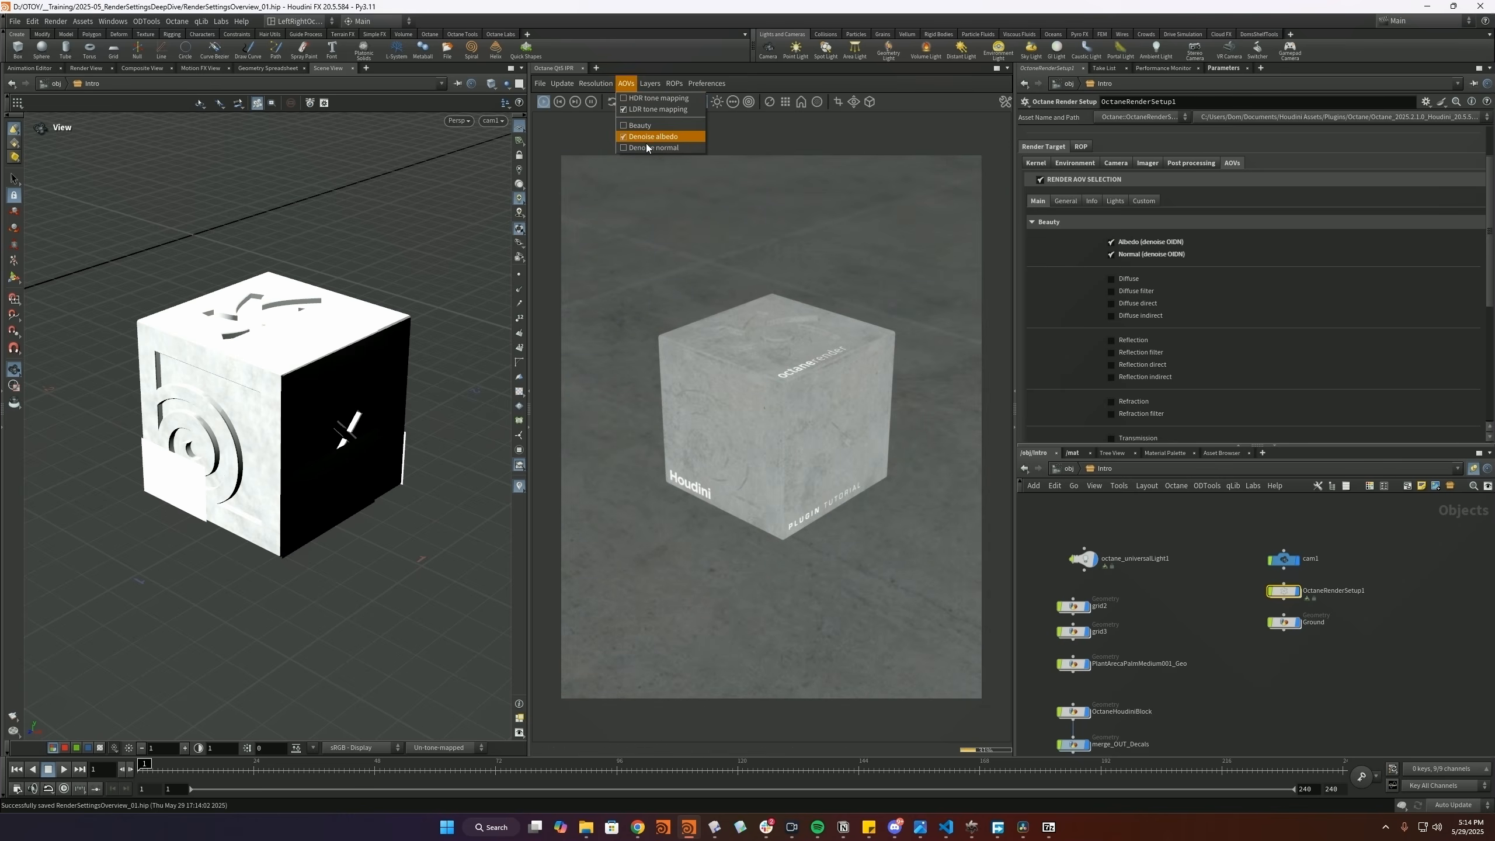
left_click(647, 147)
left_click(626, 85)
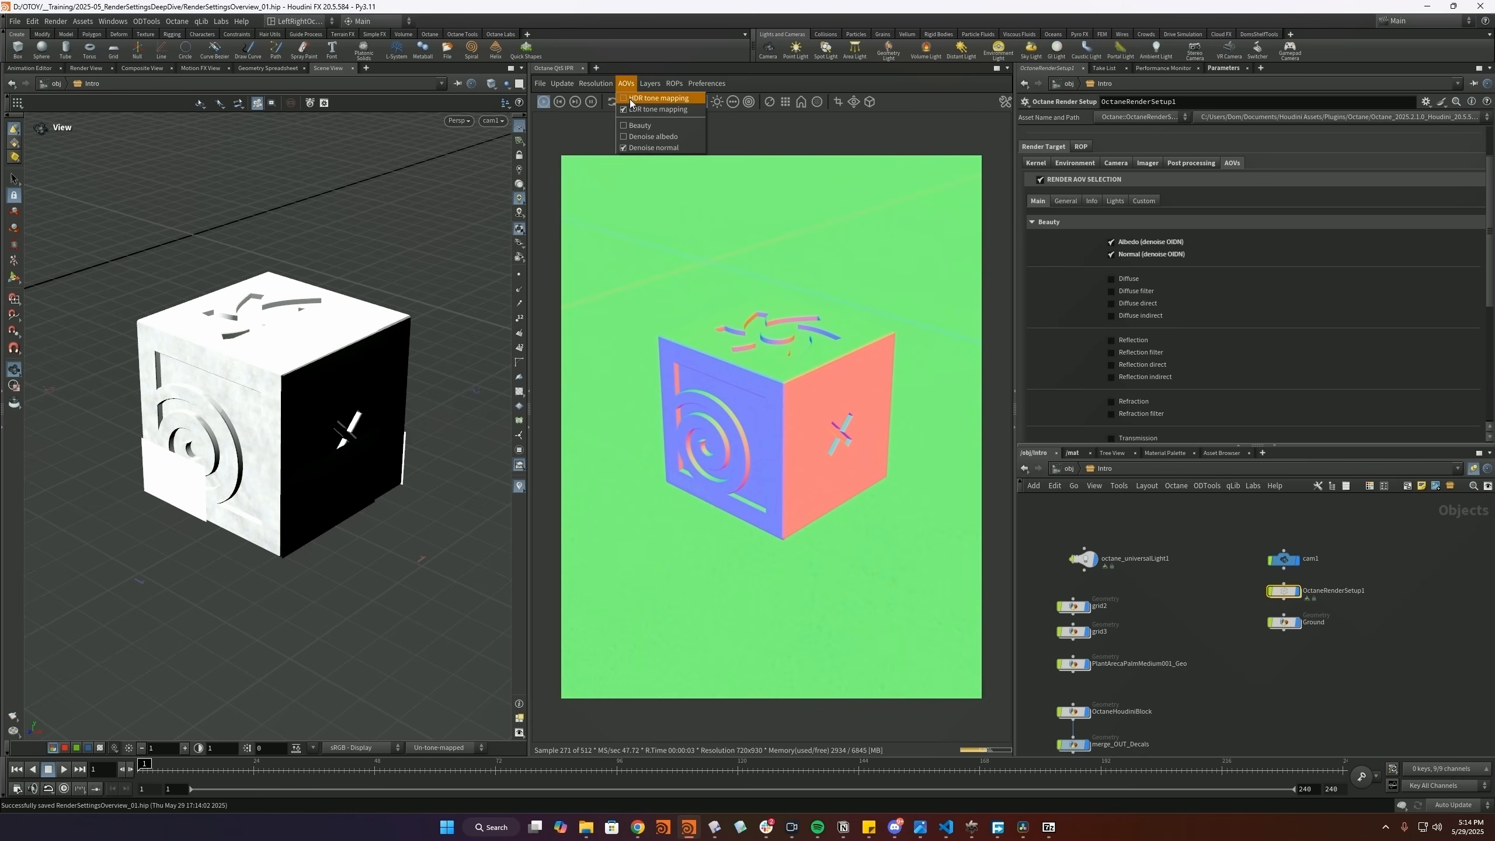
left_click(634, 125)
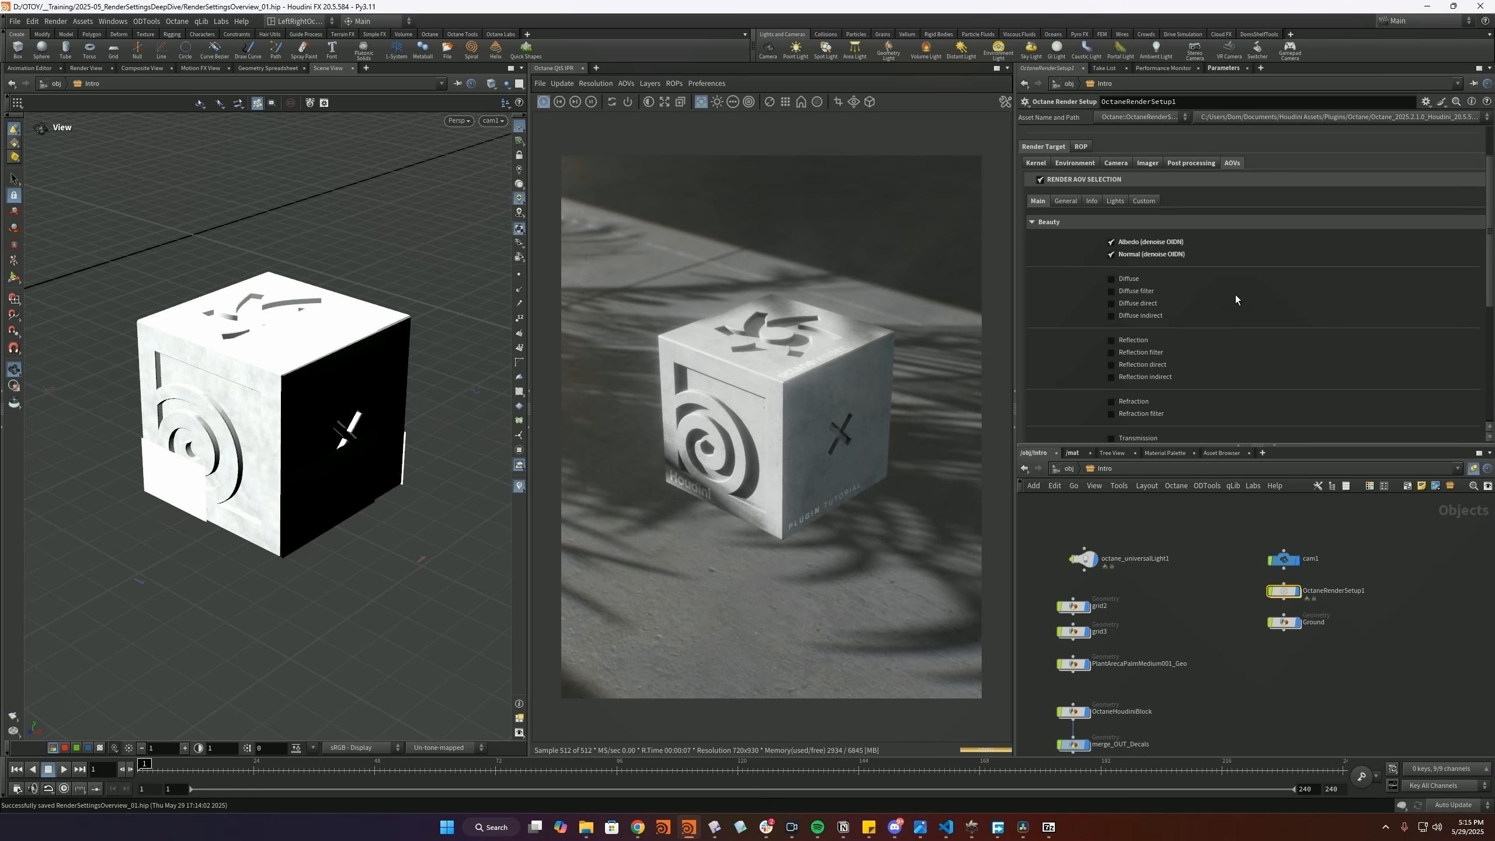
- Save the scene and open the custom render AOV settings
key("ctrl+s")
left_click(1133, 201)
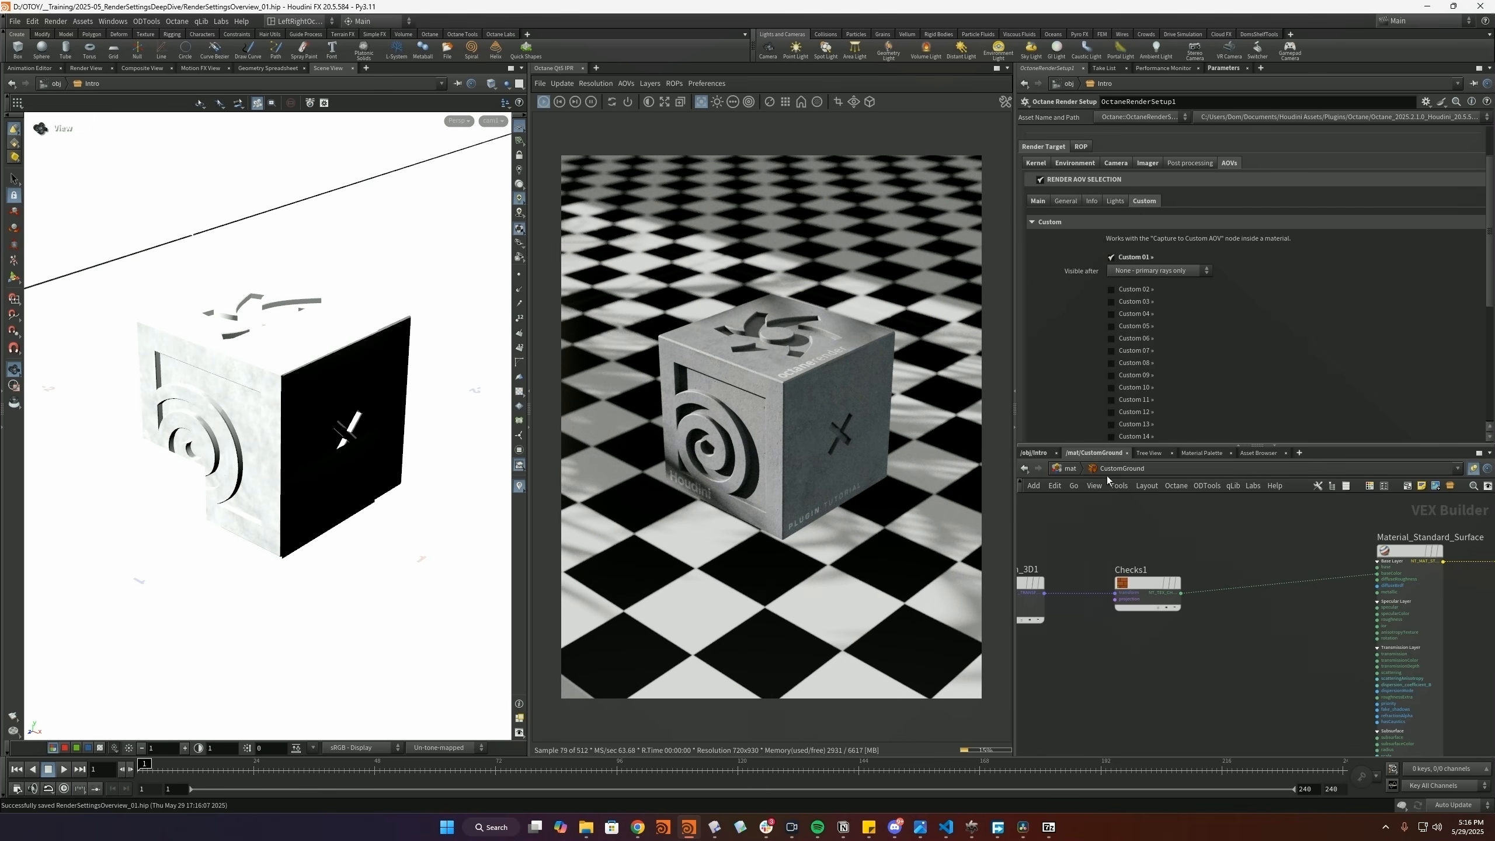
- Insert a Capture To Custom AOV node between Checks1 and the Standard Surface material and assign it to Custom AOV 1
key("Tab")
type("customa")
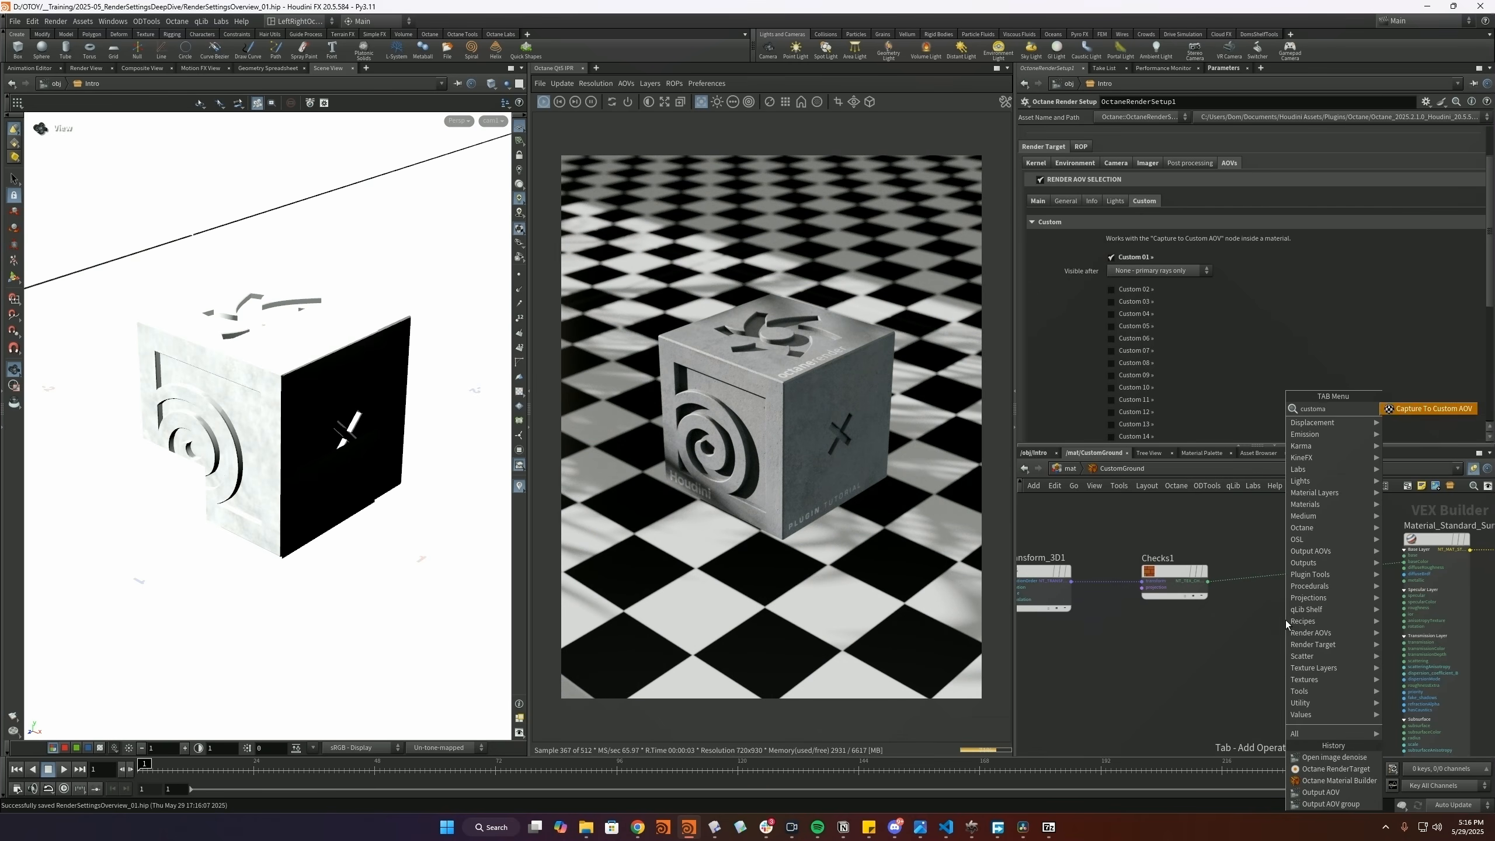
key("Return")
left_click(1296, 577)
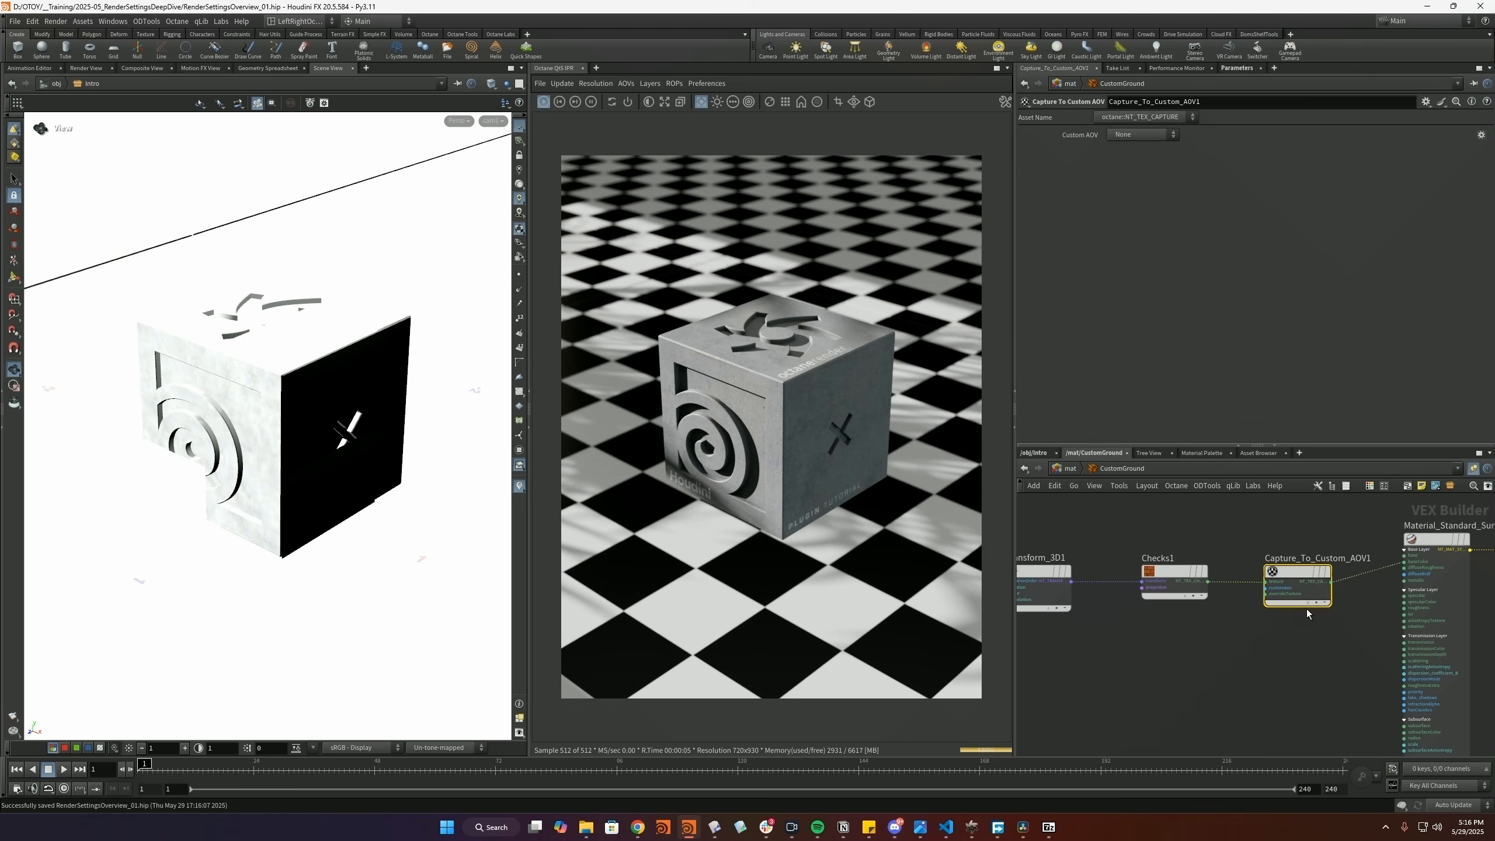
left_click(1142, 135)
left_click(1139, 152)
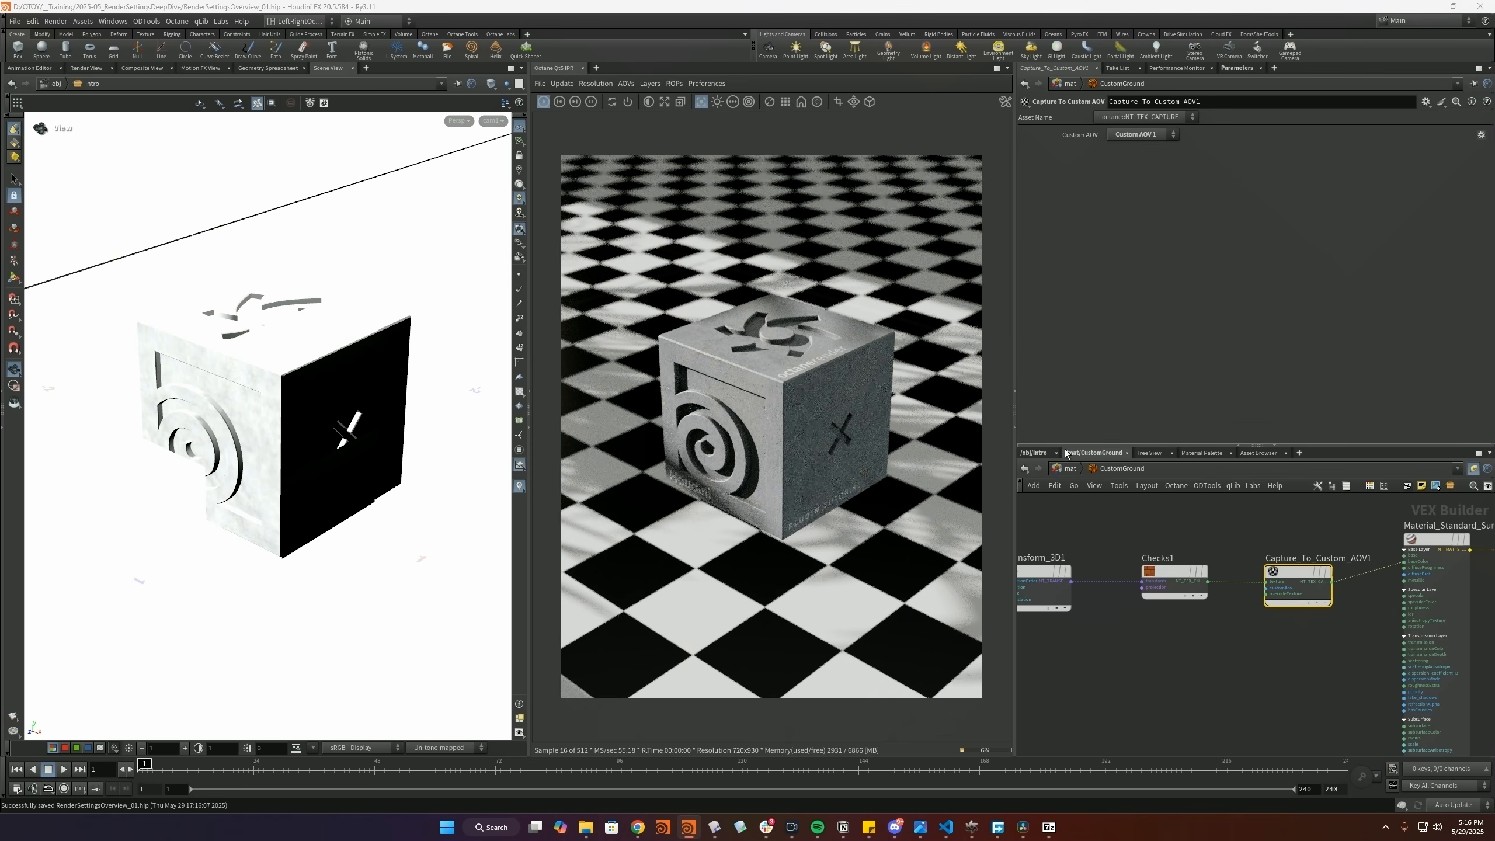
- Preview Custom AOV 1 in the render view, return to Beauty and reopen the CustomGround material network
left_click(1036, 452)
left_click(1299, 561)
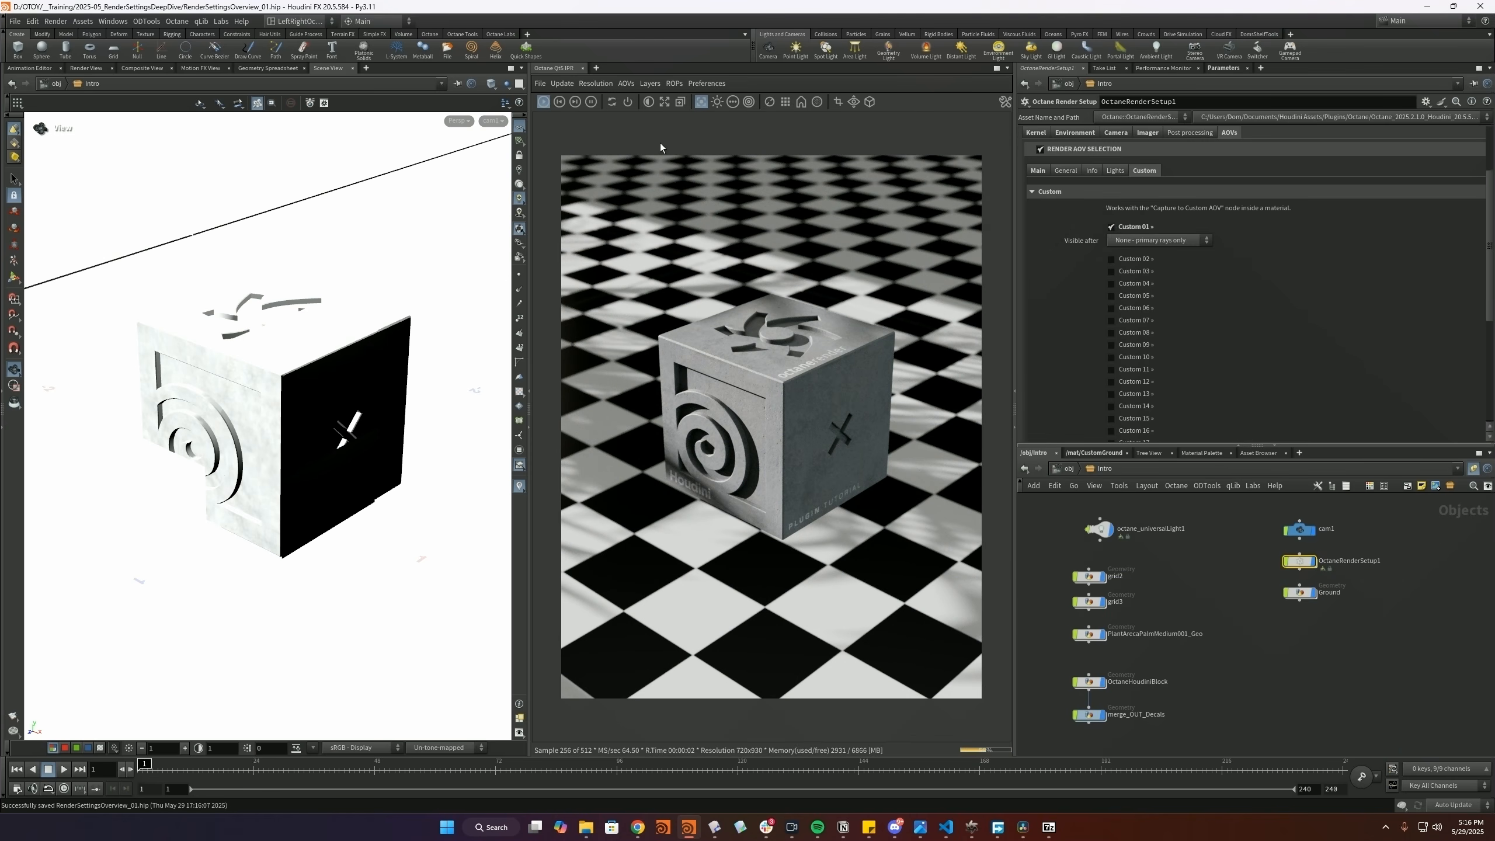
left_click(625, 83)
left_click(633, 161)
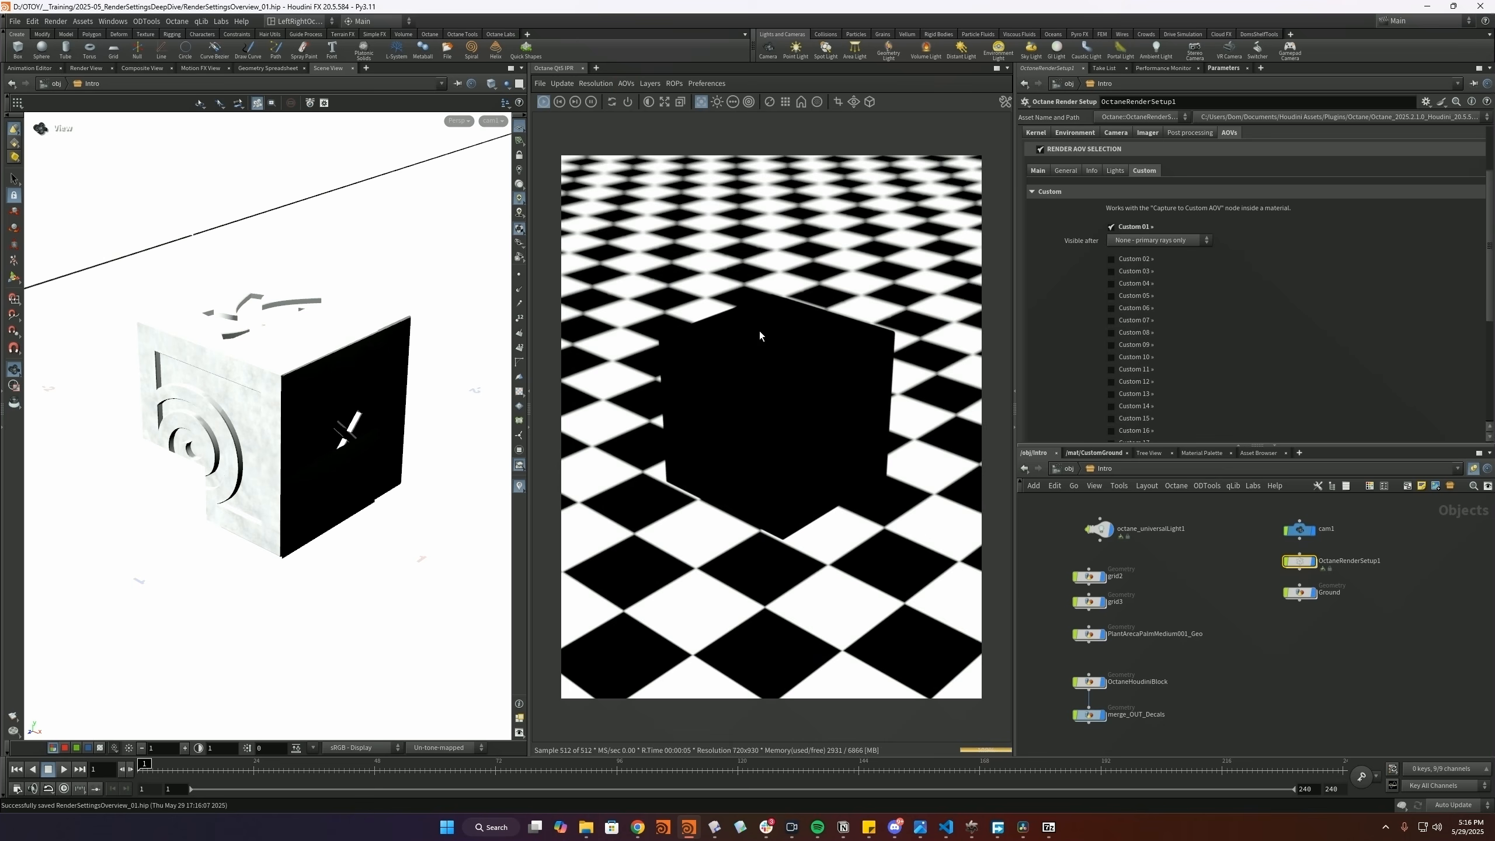
left_click(1095, 452)
left_click(625, 84)
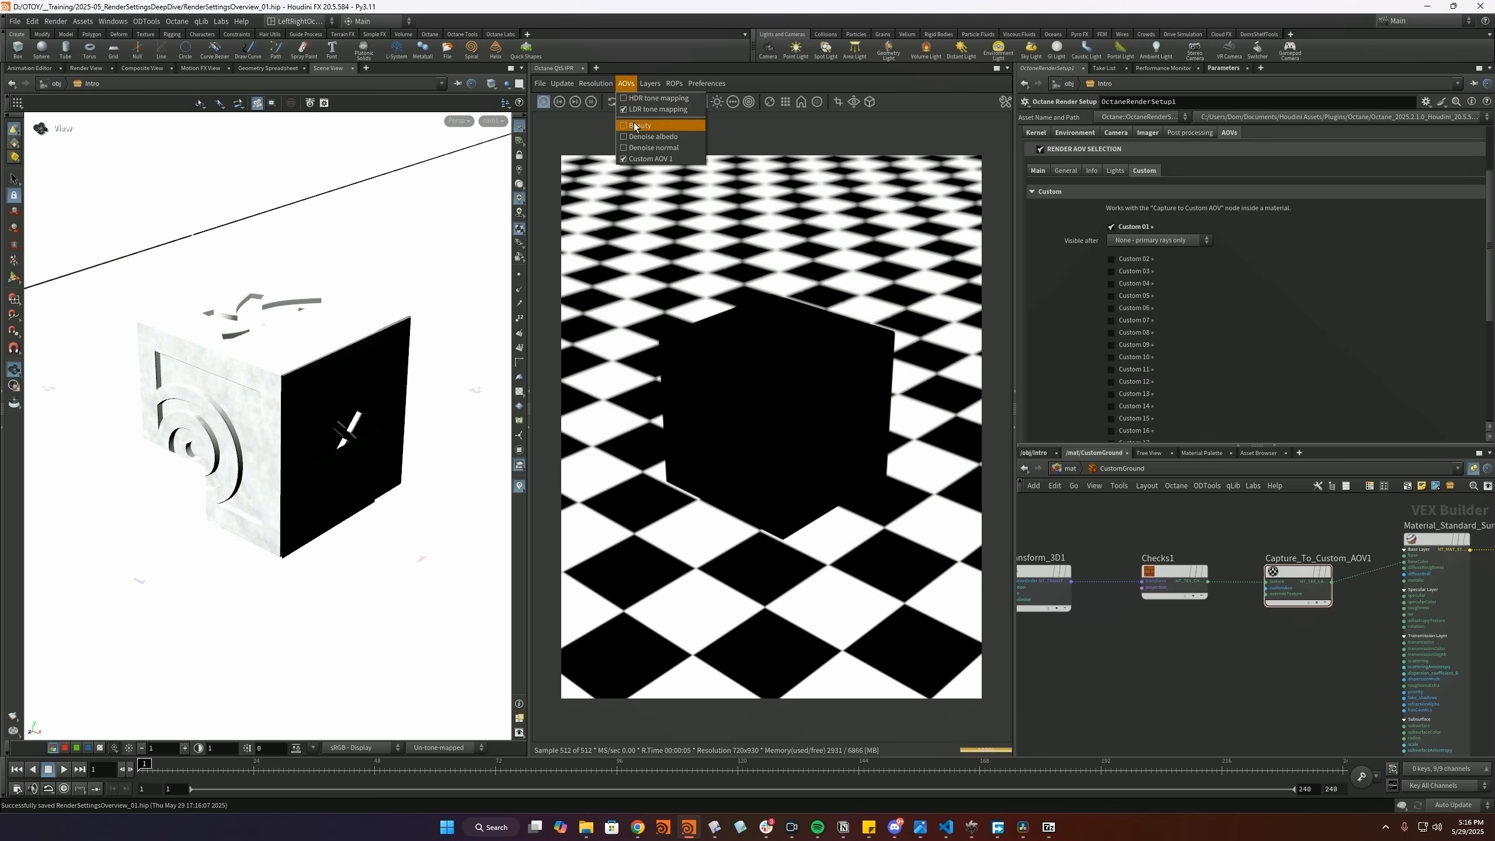
left_click(633, 123)
- Add a Noise texture below Checks1 and wire it into the override texture input of the Capture To Custom AOV node
middle_click_drag(1239, 650, 1235, 663)
key("Tab")
type("dirt")
key("Return")
left_click(1196, 637)
left_click_drag(1229, 647, 1262, 607)
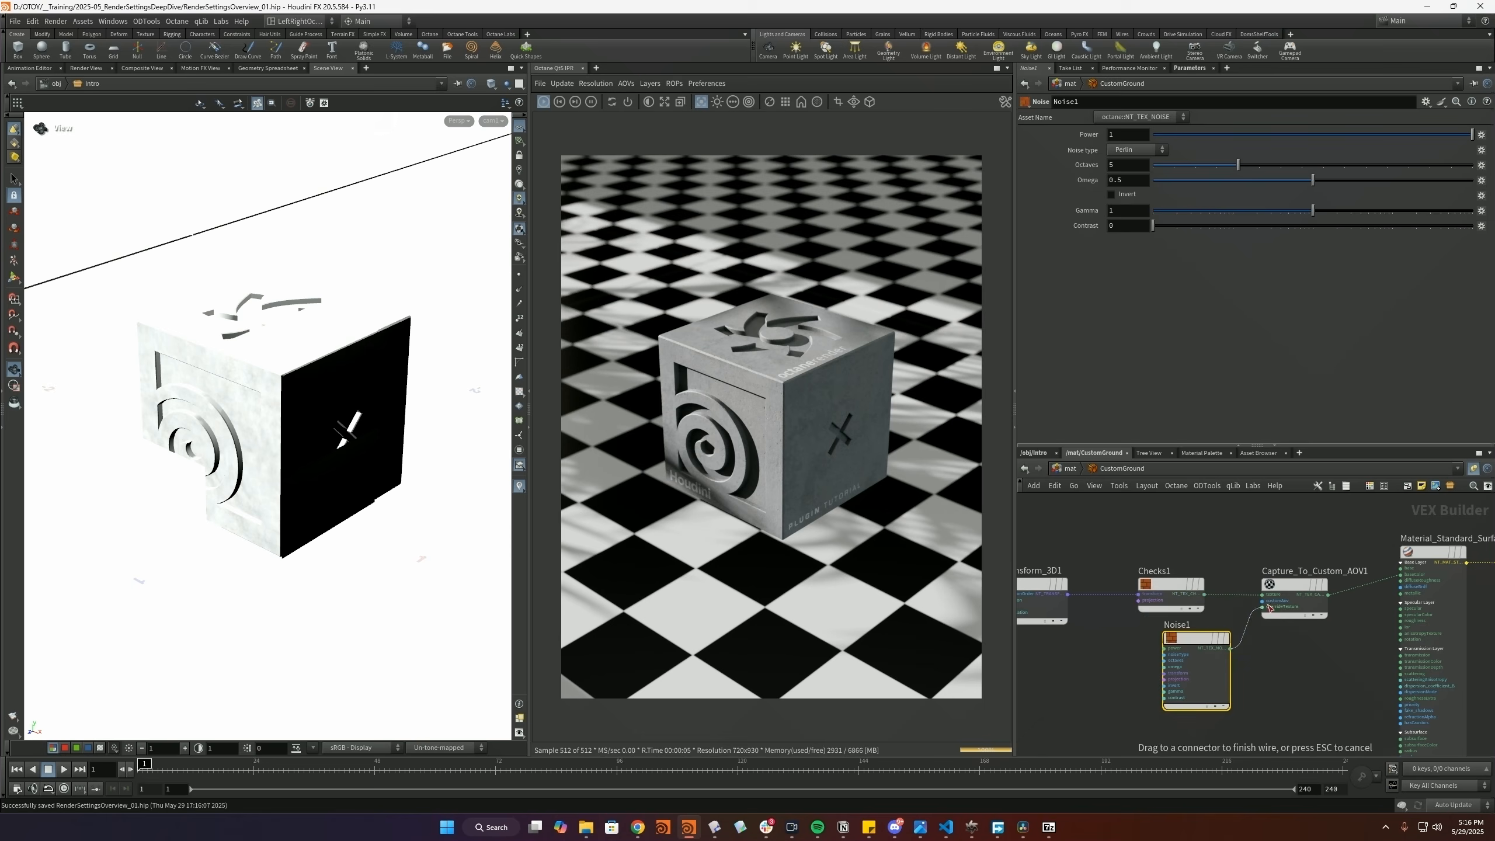
- Raise the Noise texture's contrast to about mid-range while displaying Custom AOV 1, and return to Beauty
left_click(625, 83)
left_click(652, 158)
left_click_drag(1152, 226, 1305, 229)
left_click(626, 83)
left_click(631, 125)
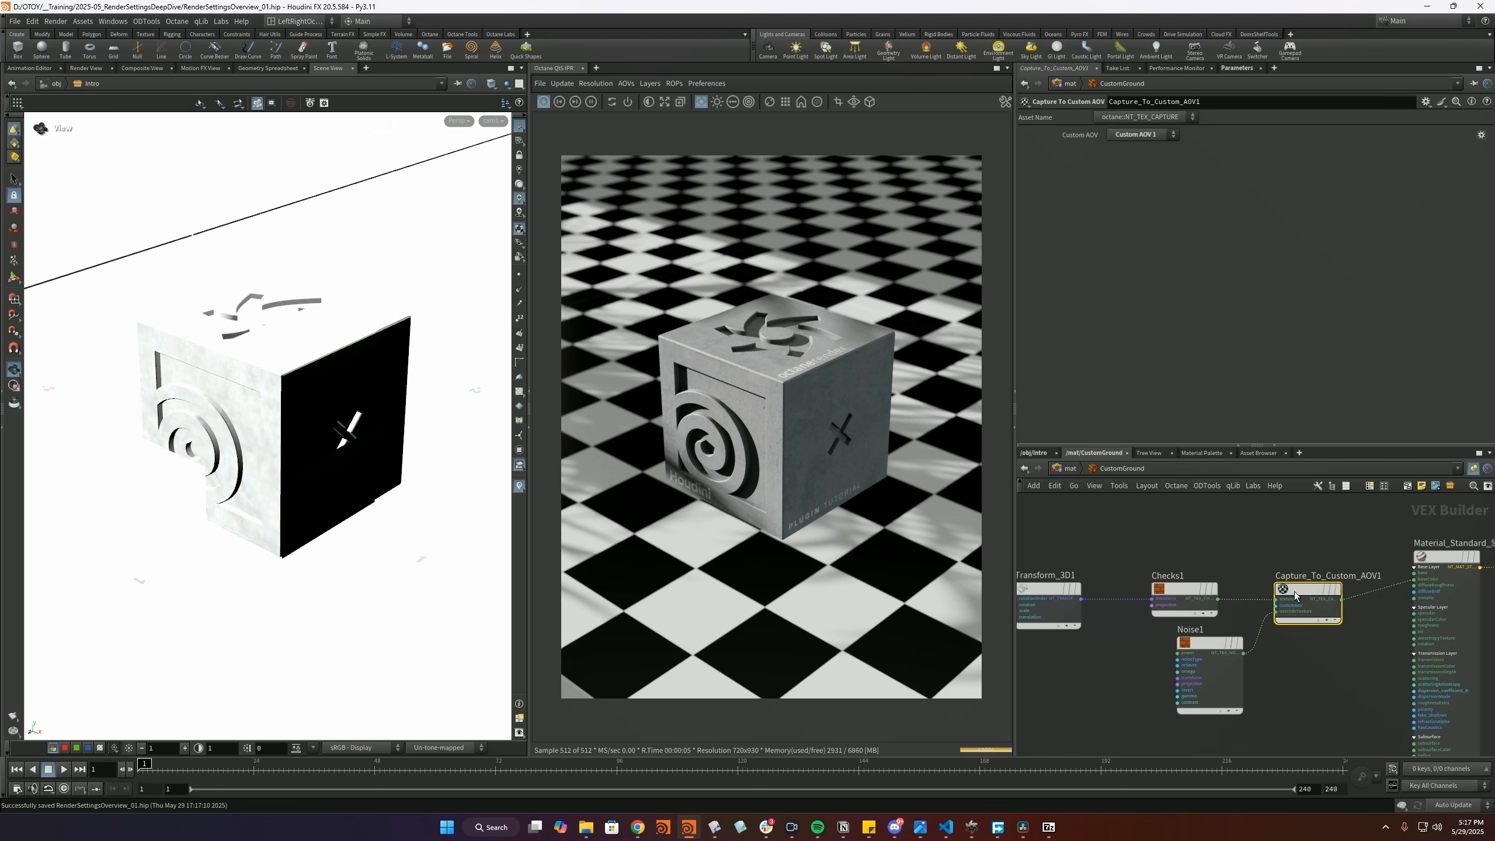
- Try wiring Checks1 straight into the Standard Surface's base color, preview Custom AOV 1 and restore the connection through the capture node
left_click_drag(1302, 589, 1304, 622)
left_click_drag(1218, 599, 1413, 579)
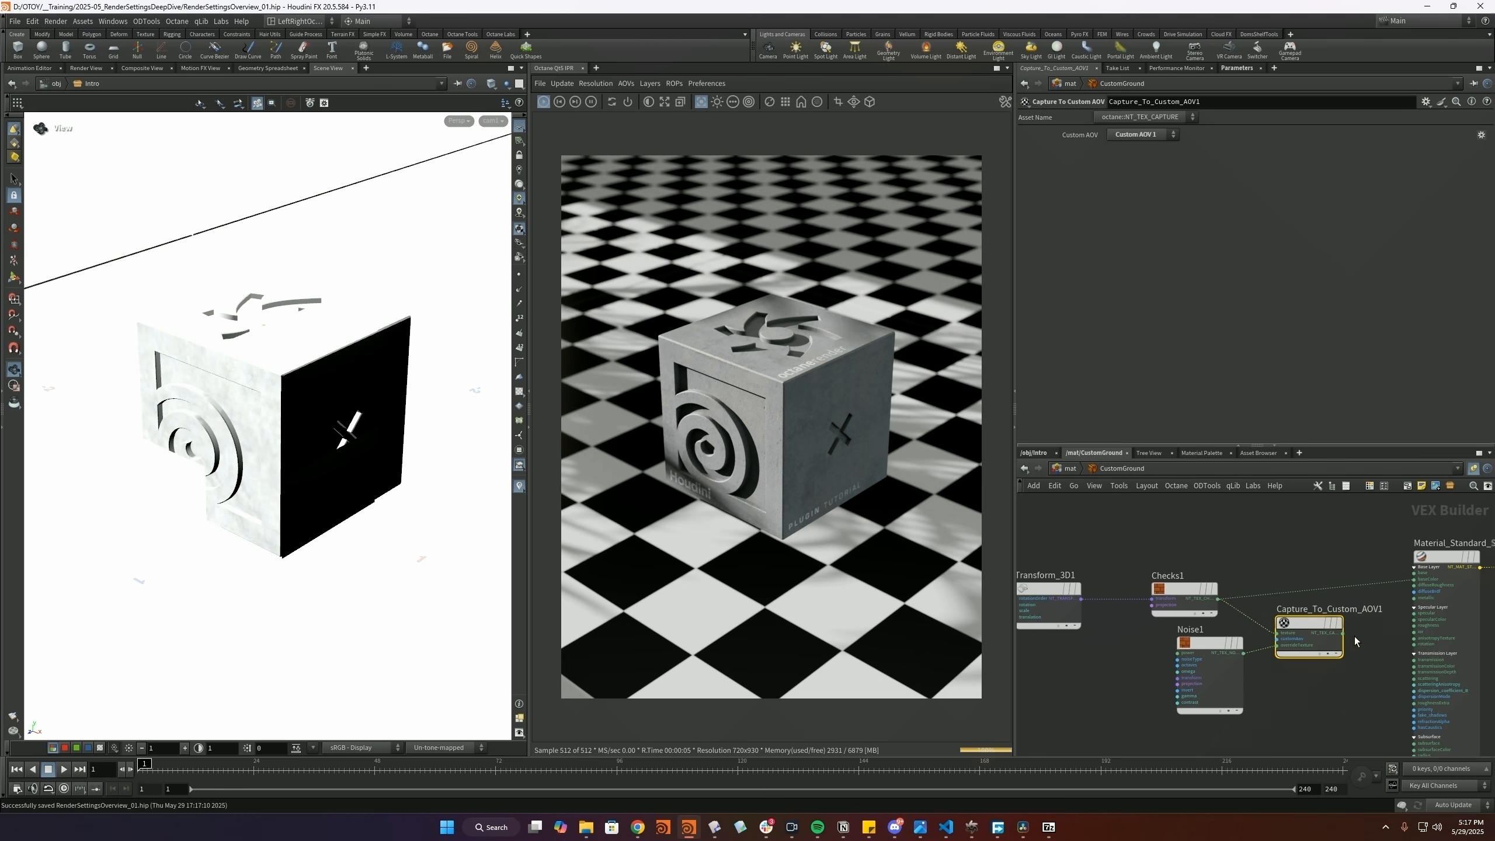
key("y")
left_click_drag(1240, 627, 1266, 615)
left_click(626, 83)
left_click(634, 159)
left_click_drag(1217, 599, 1413, 579)
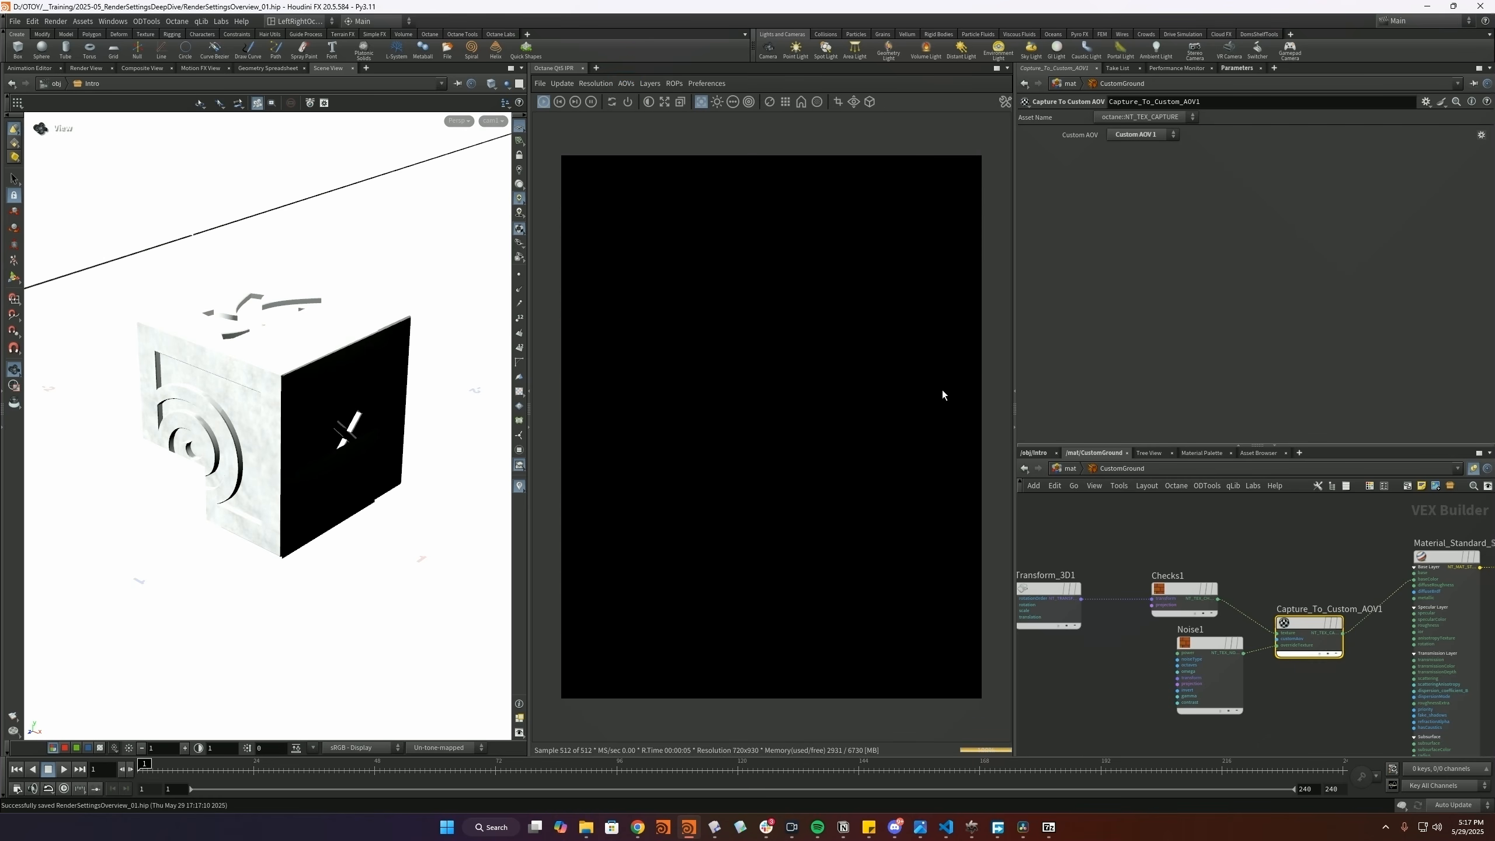
left_click(576, 103)
- Keep Custom 01 visible for None - primary rays only, disable the Custom 01 AOV and collapse its group
left_click(1034, 452)
left_click(1151, 272)
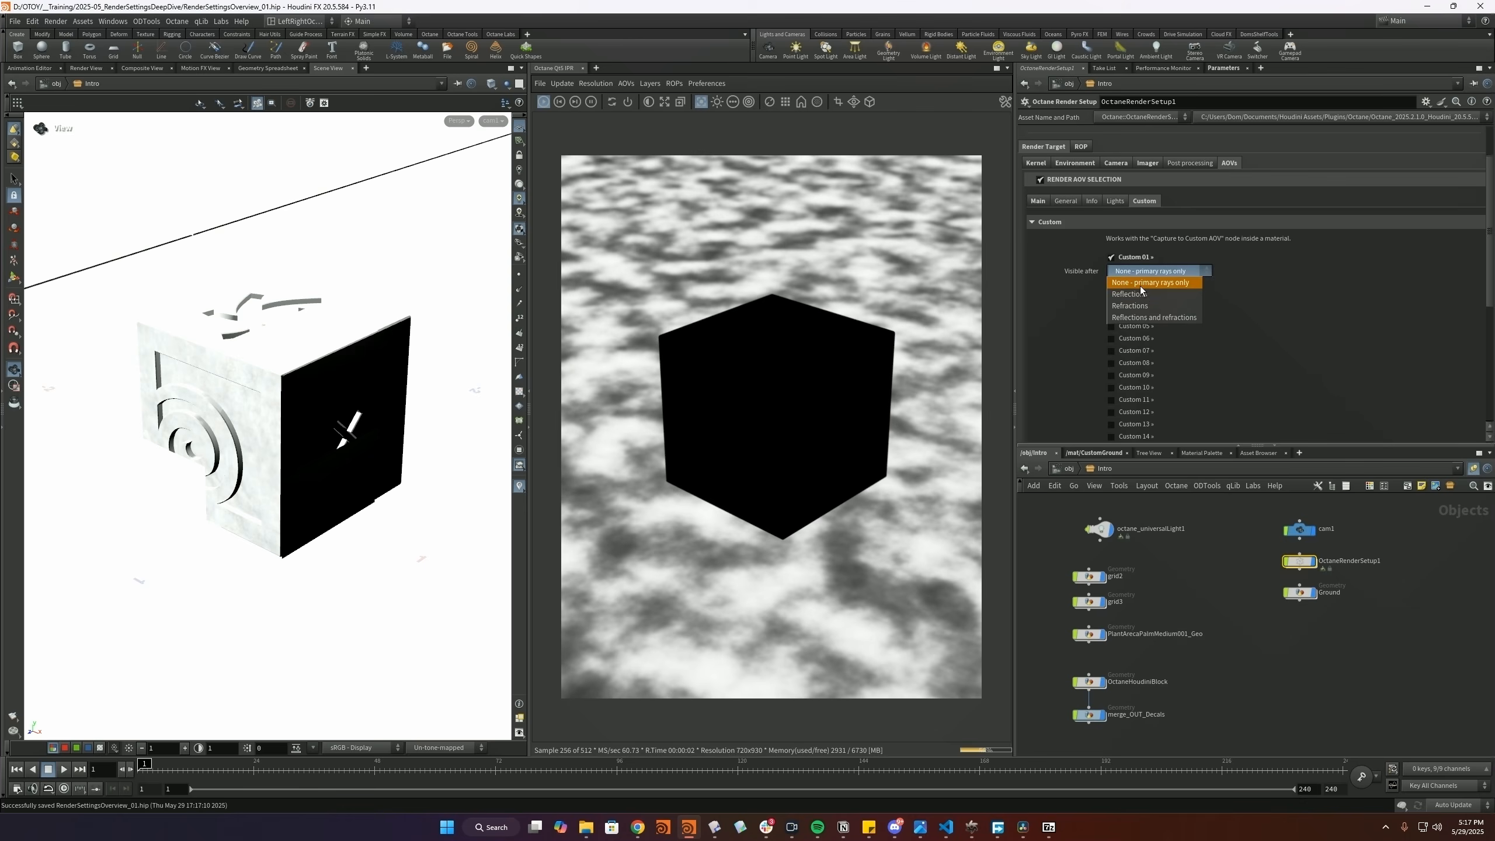
left_click(1137, 282)
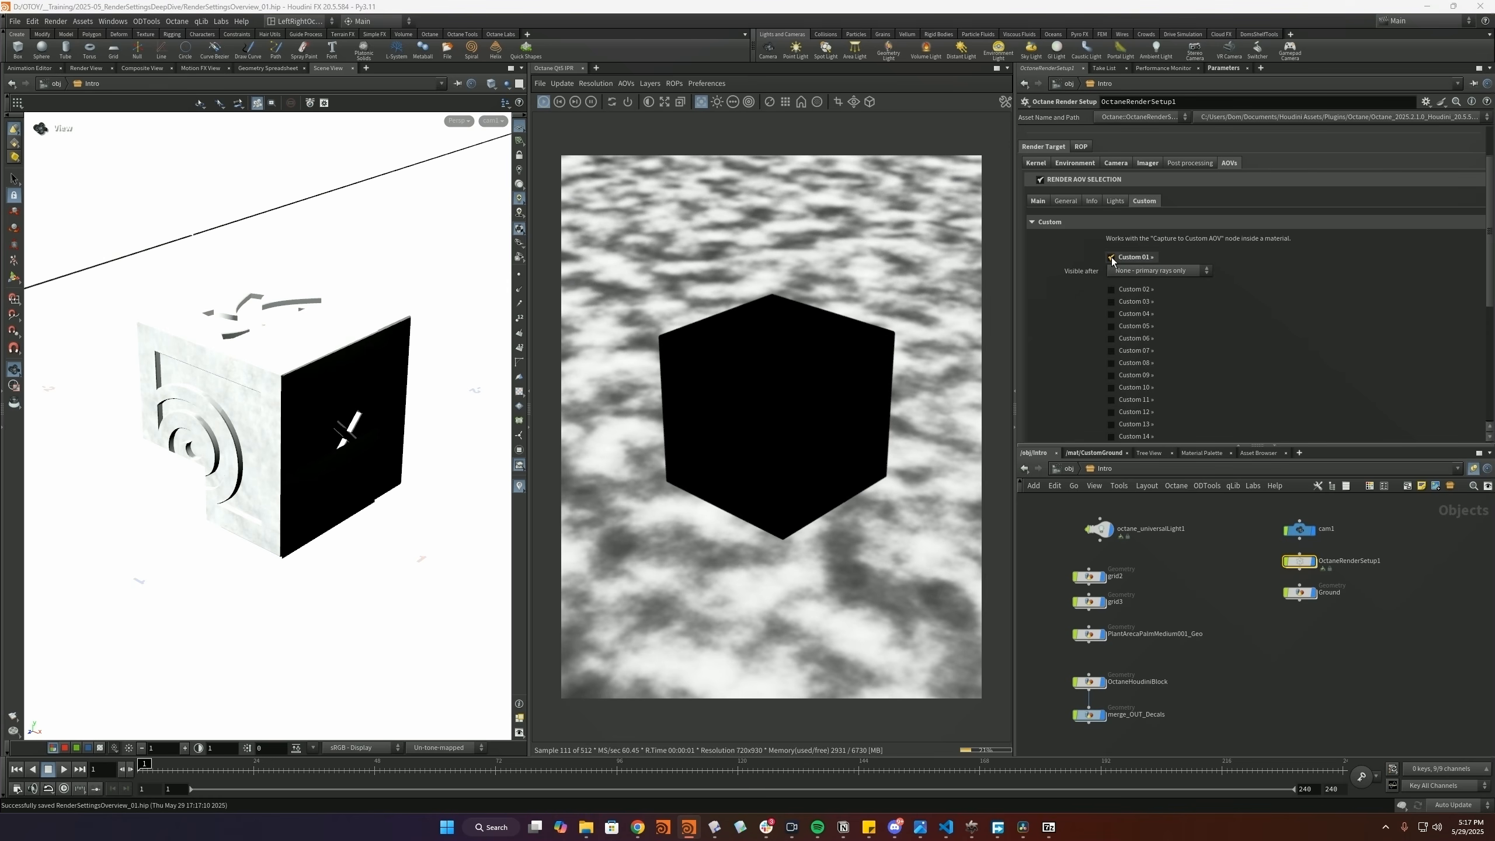
left_click(1112, 258)
left_click(1034, 221)
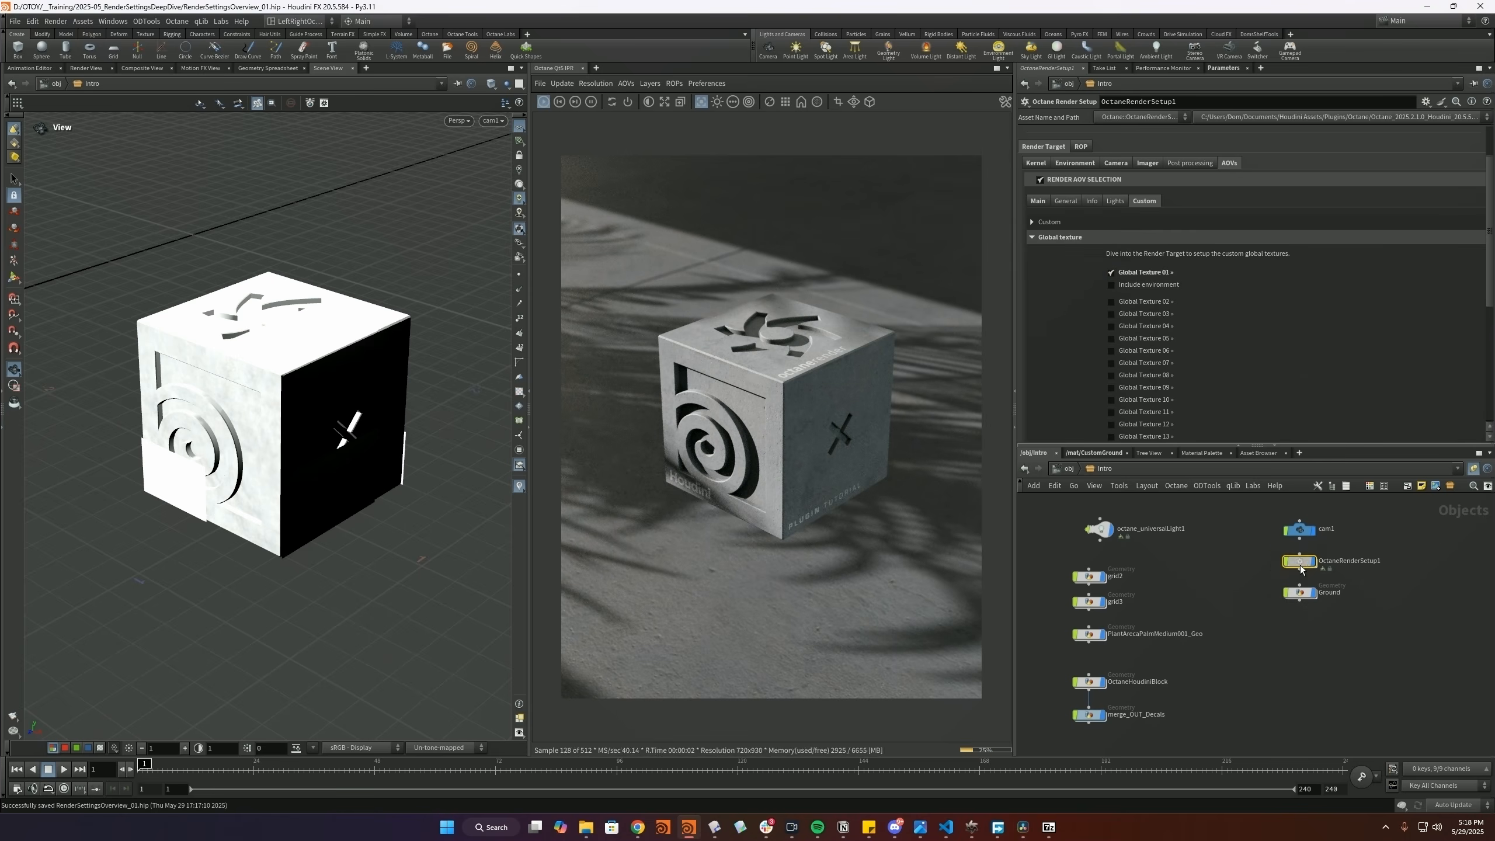
- Open the network inside OctaneRenderSetup1, add a Checks texture and connect it to the Global_Texture_01 node
double_click(1300, 563)
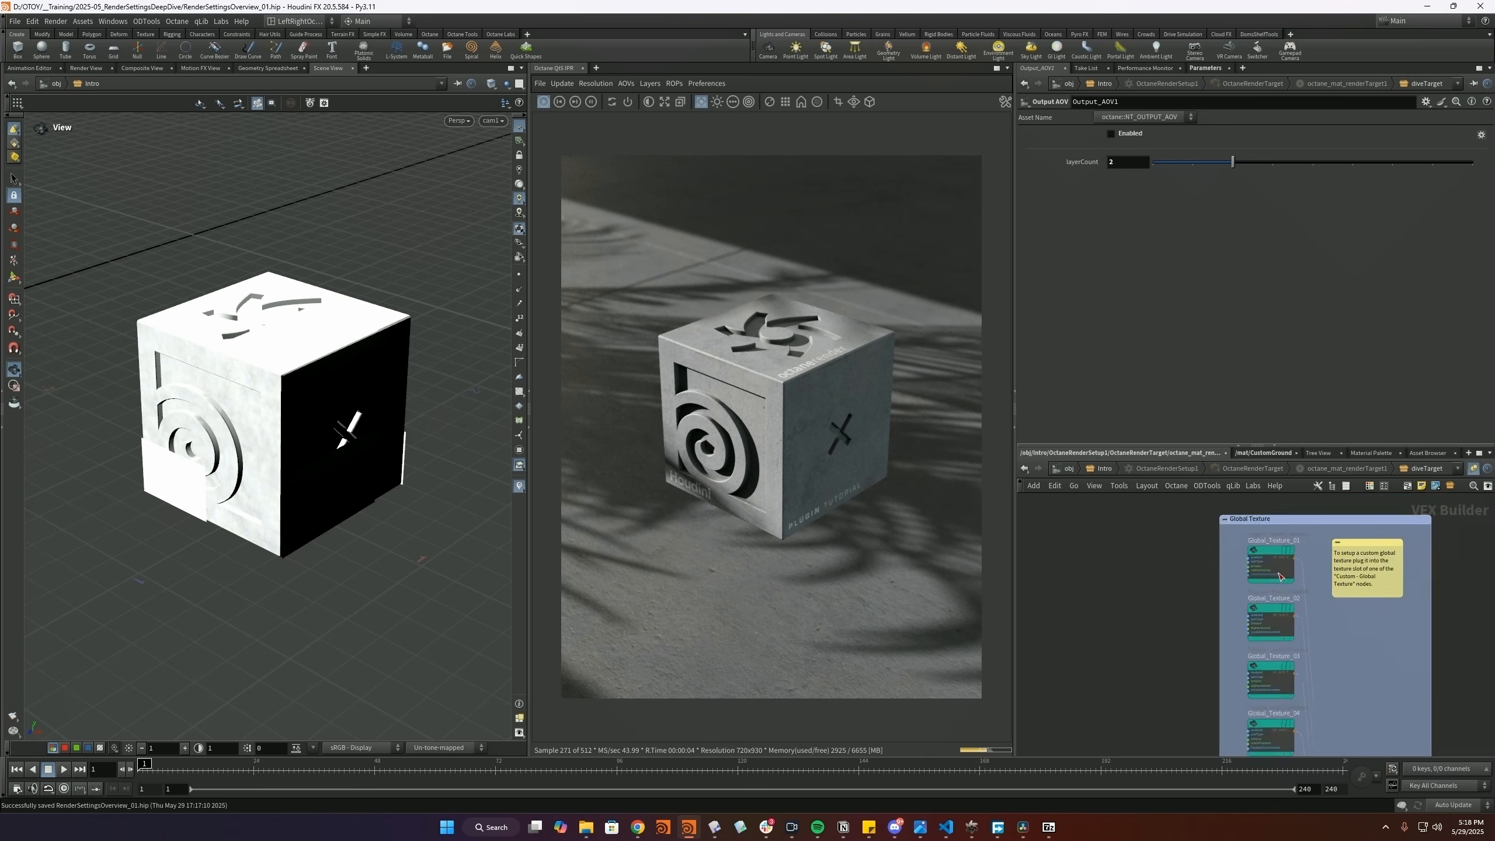
key("Tab")
type("chec")
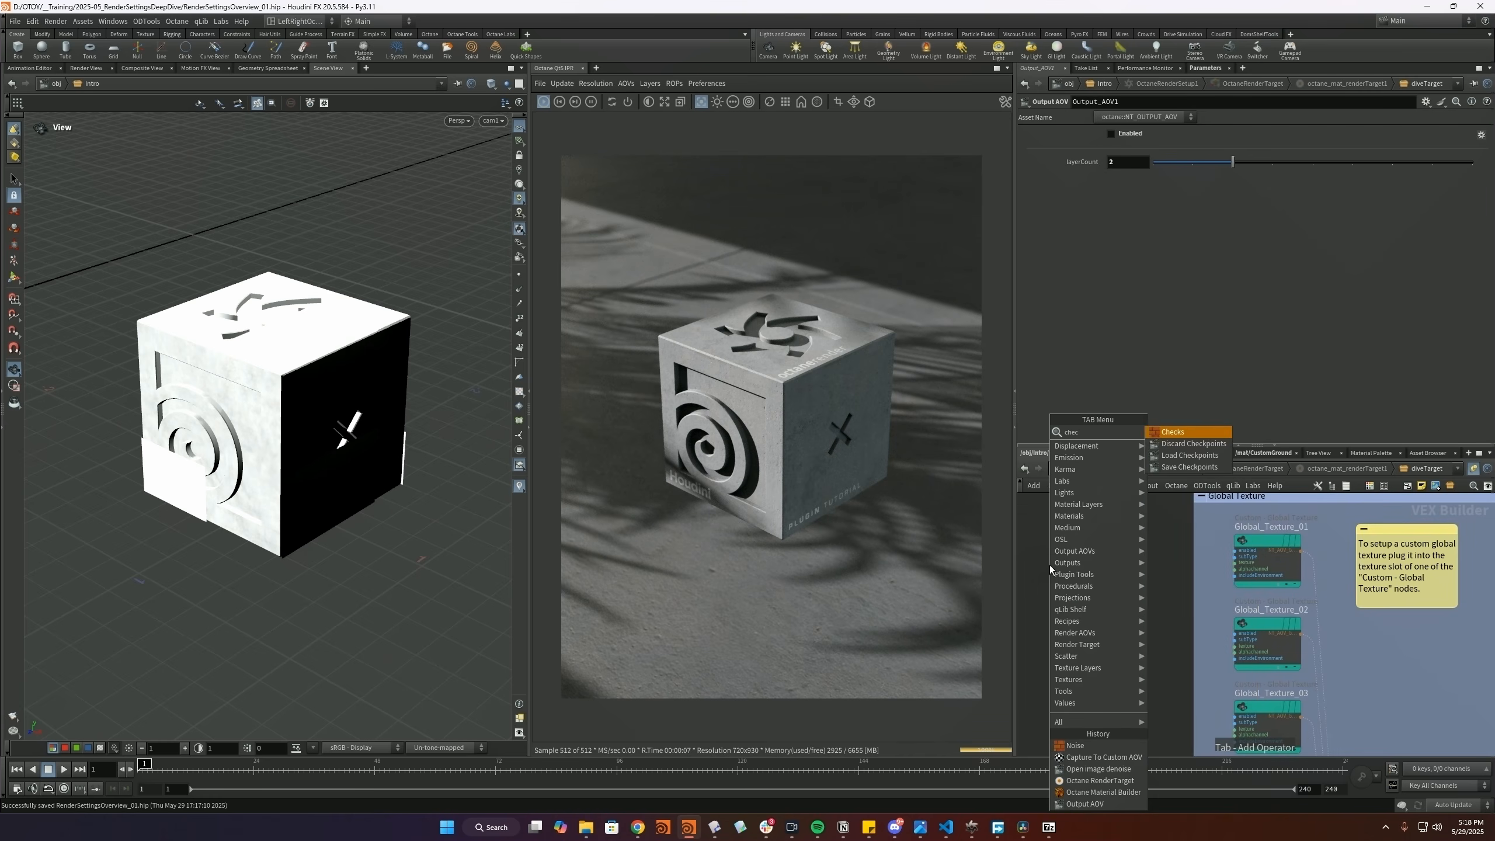
key("Return")
left_click(1110, 570)
left_click_drag(1145, 571, 1235, 563)
- Add a Transform 3D node beside the Checks texture and connect it to the texture's transform input
middle_click_drag(1124, 634, 1179, 635)
key("Tab")
type("tran")
key("Return")
left_click(1072, 586)
mouse_move(1072, 588)
left_mouse_down()
mouse_move(1126, 570)
mouse_move(1077, 564)
left_mouse_up()
left_click_drag(1094, 560, 1133, 571)
- Add a box projection feeding the Checks texture's projection input and wire the Transform 3D node into it instead
key("Tab")
type("box")
key("Return")
left_click(1064, 626)
left_click_drag(1095, 634, 1134, 578)
middle_click_drag(1122, 662, 1245, 657)
left_click_drag(1186, 564, 1072, 603)
left_click_drag(1102, 592, 1151, 628)
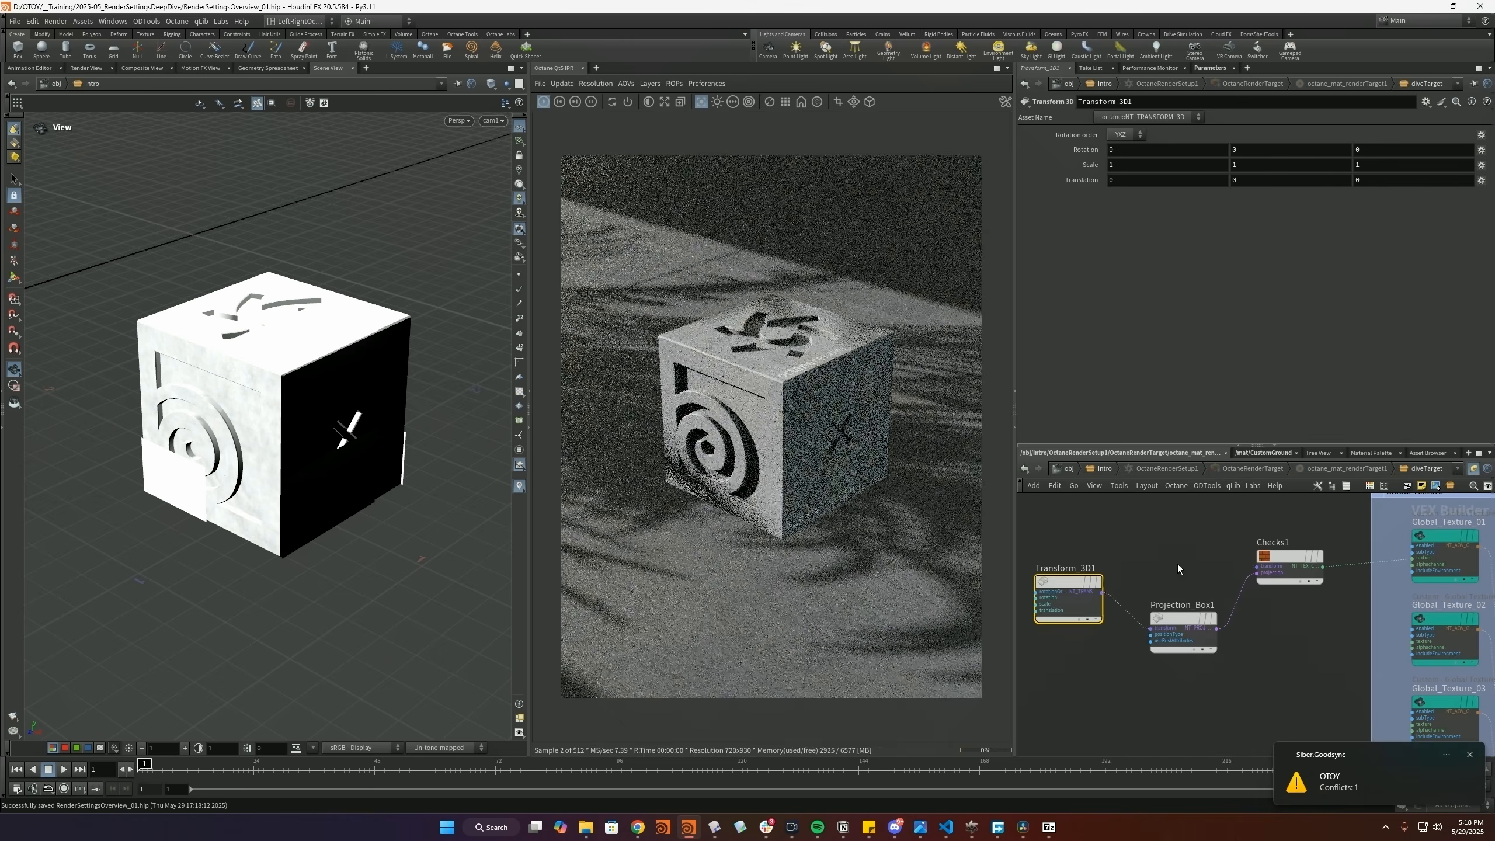
- Display the Global Texture AOV in the render view and adjust the Transform 3D node's scale
key("u")
key("u")
key("u")
key("u")
left_click(625, 89)
left_click(650, 162)
double_click(1299, 561)
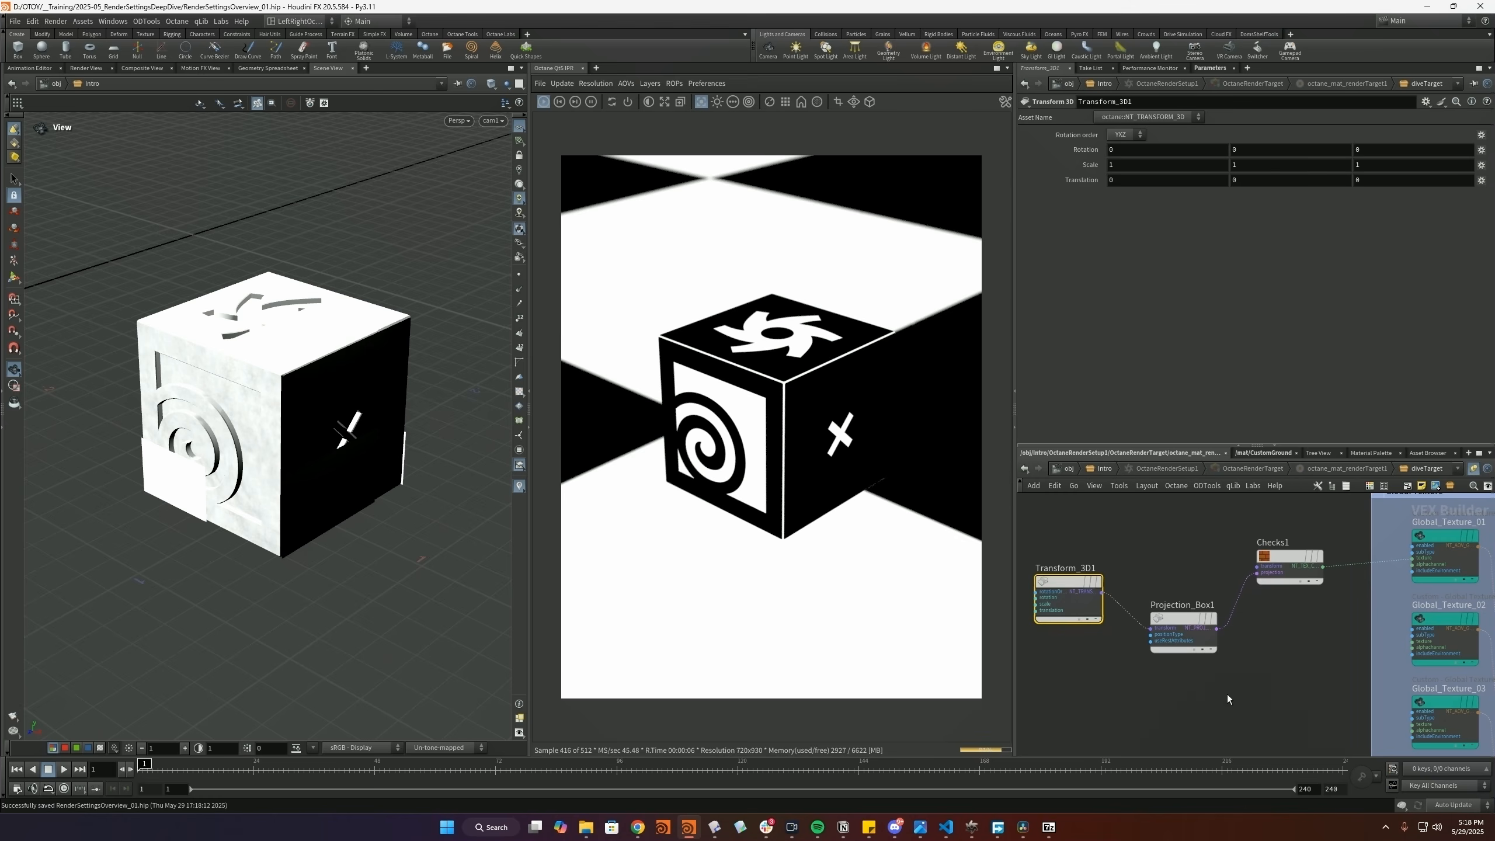
mouse_move(1096, 165)
middle_mouse_down()
mouse_move(850, 154)
mouse_move(1118, 159)
middle_mouse_up()
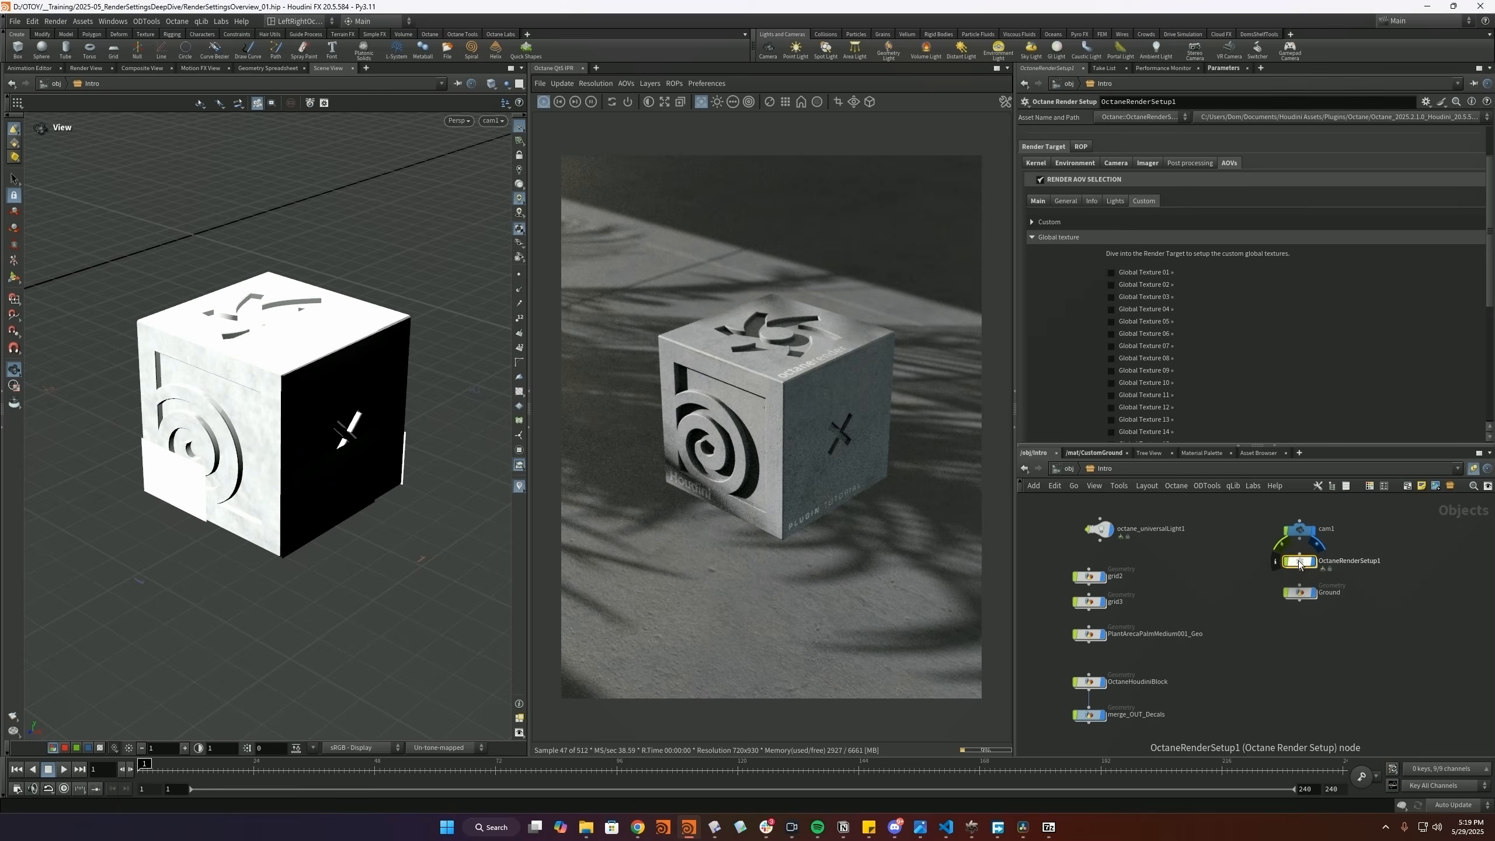
- Open the network inside OctaneRenderSetup1 and show the settings of Output_AOV1 in the Custom Output AOVs area
double_click(1300, 562)
left_click(1285, 576)
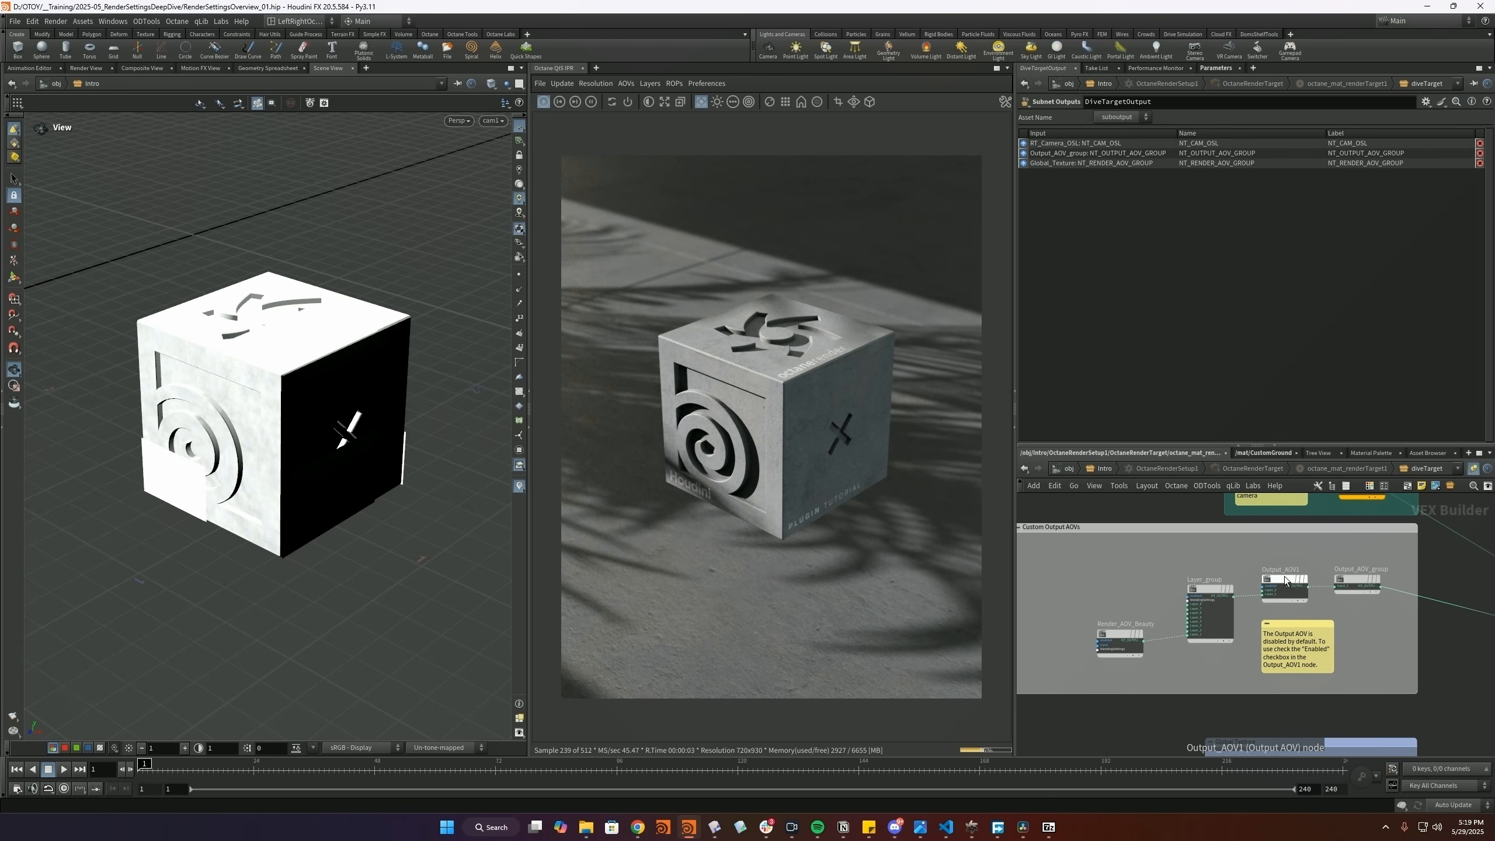
mouse_move(1285, 576)
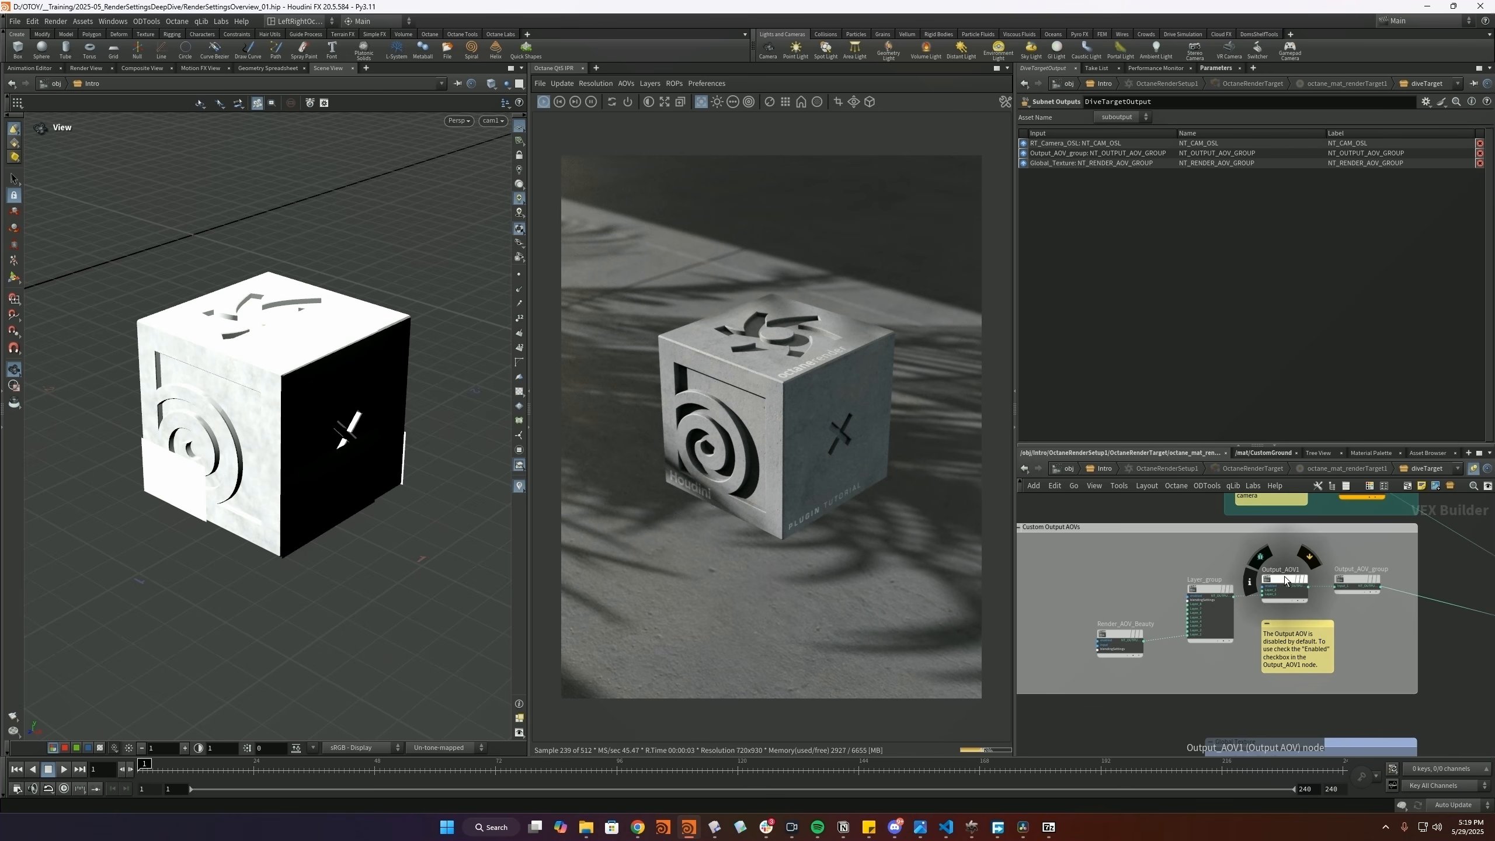
left_click(1284, 575)
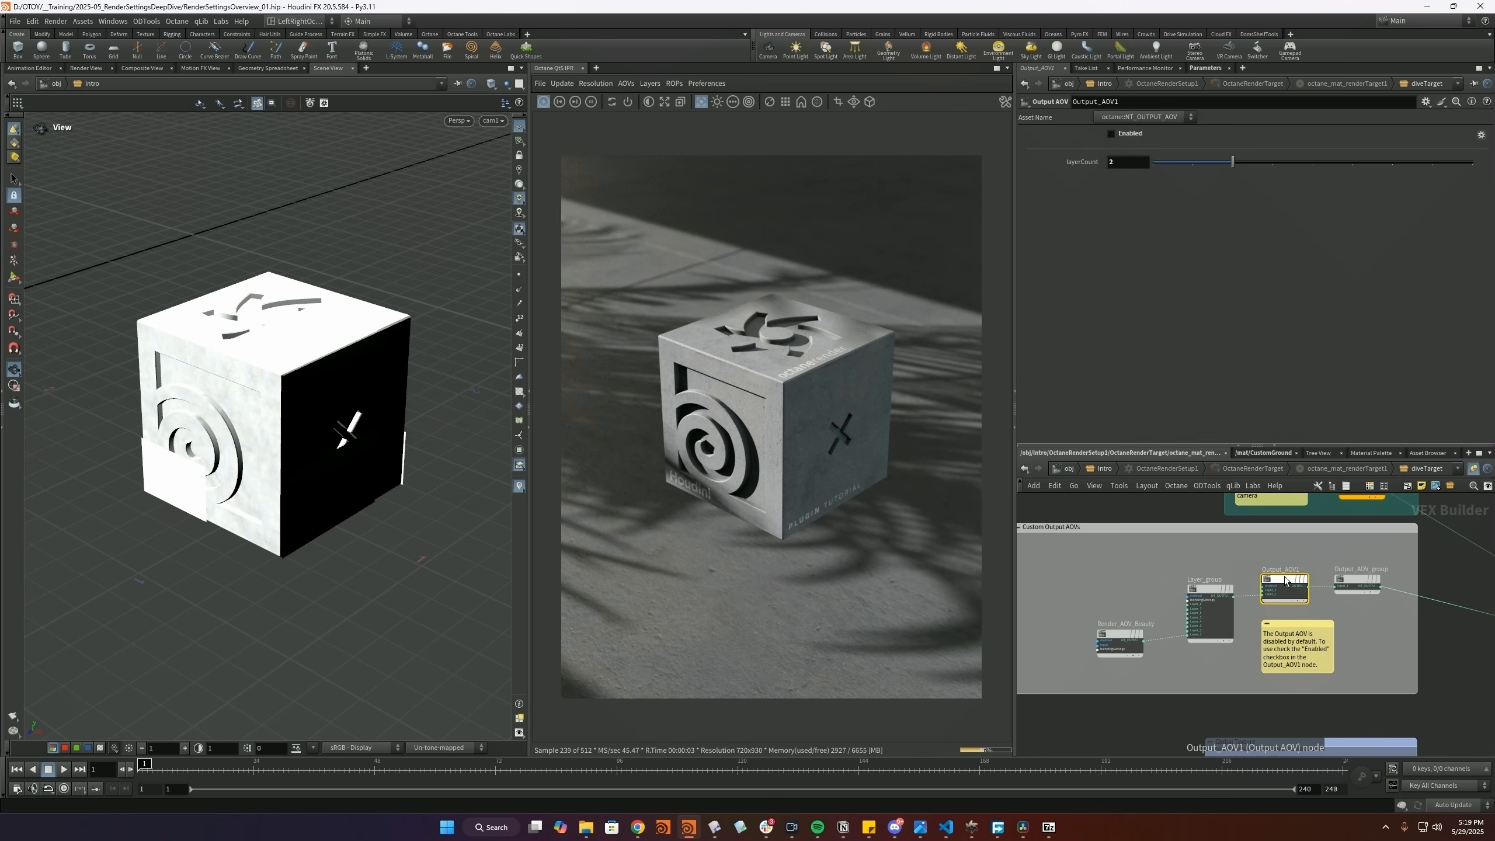
- Enable Output_AOV1, display the output AOV in the render view and save the scene
left_click(1111, 134)
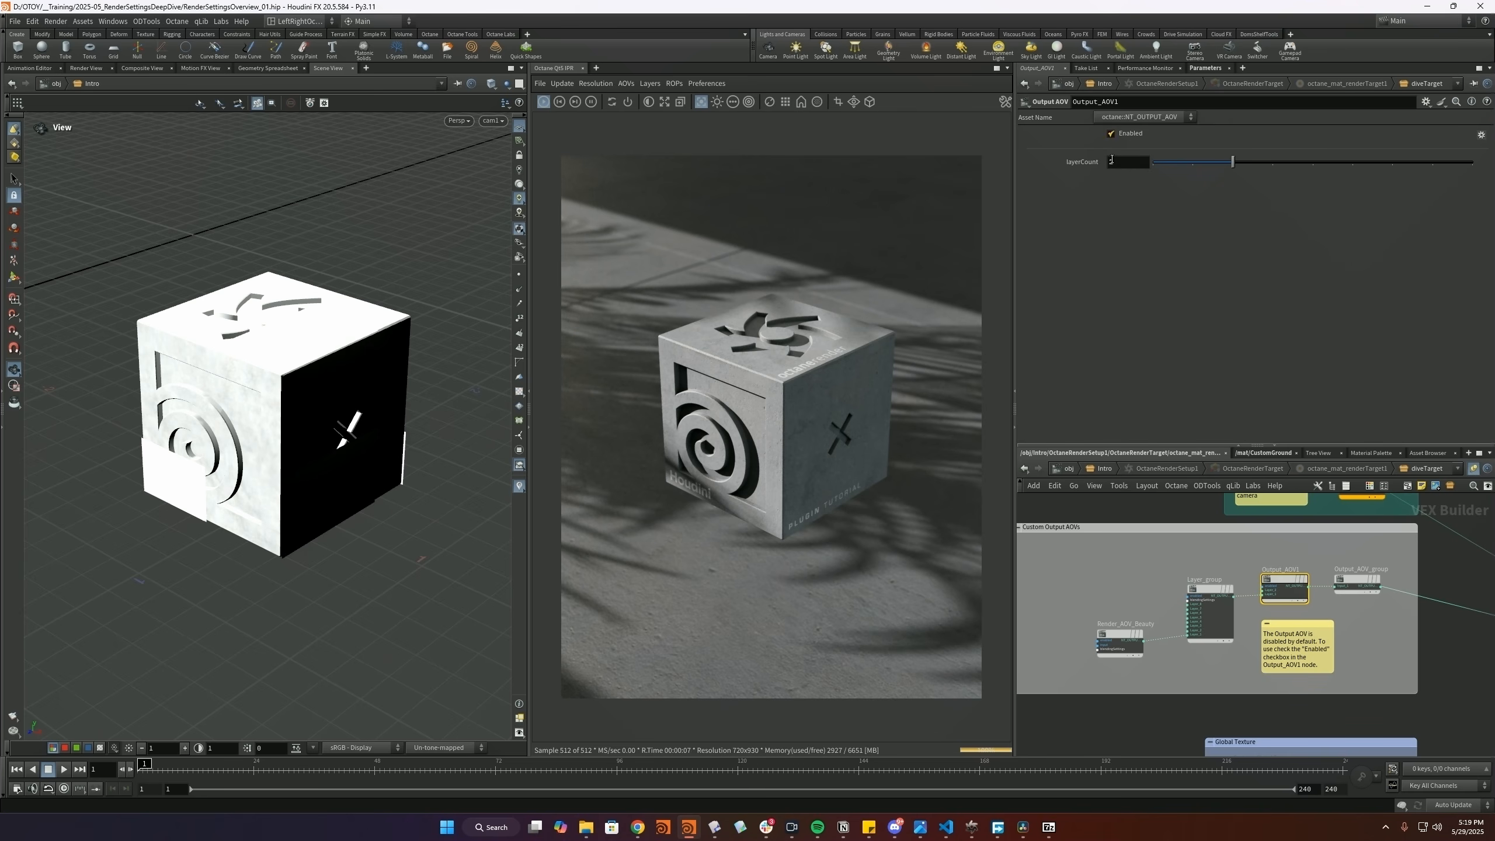
left_click(624, 83)
left_click(631, 155)
key("ctrl+s")
middle_click_drag(1135, 586, 1163, 570)
left_click_drag(1144, 617, 1144, 631)
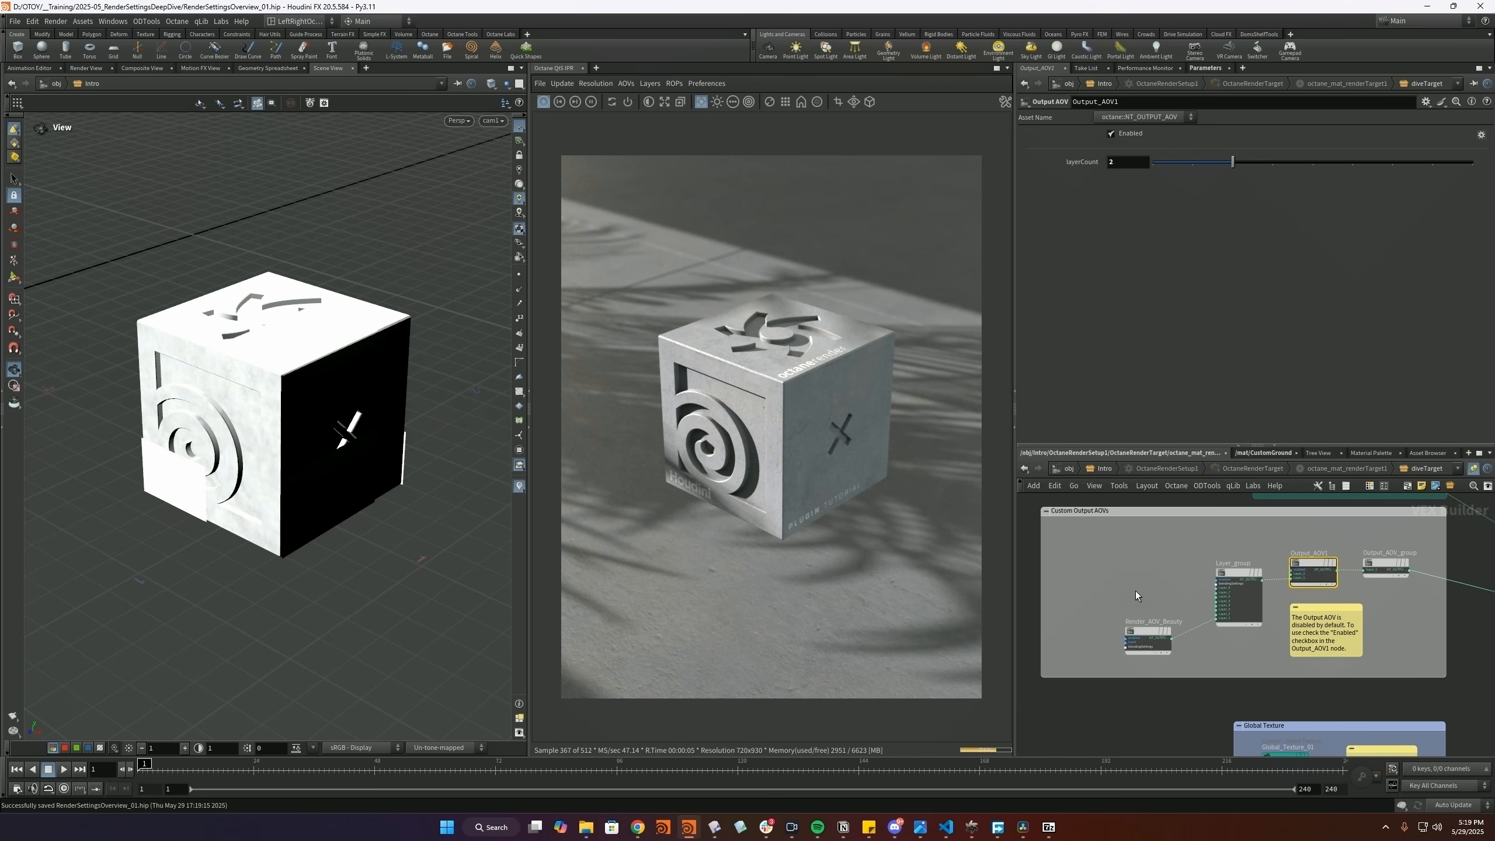
- Try a glare post-processing node wired into Layer_group, adjust its settings, and delete it again
key("Tab")
mouse_move(1277, 596)
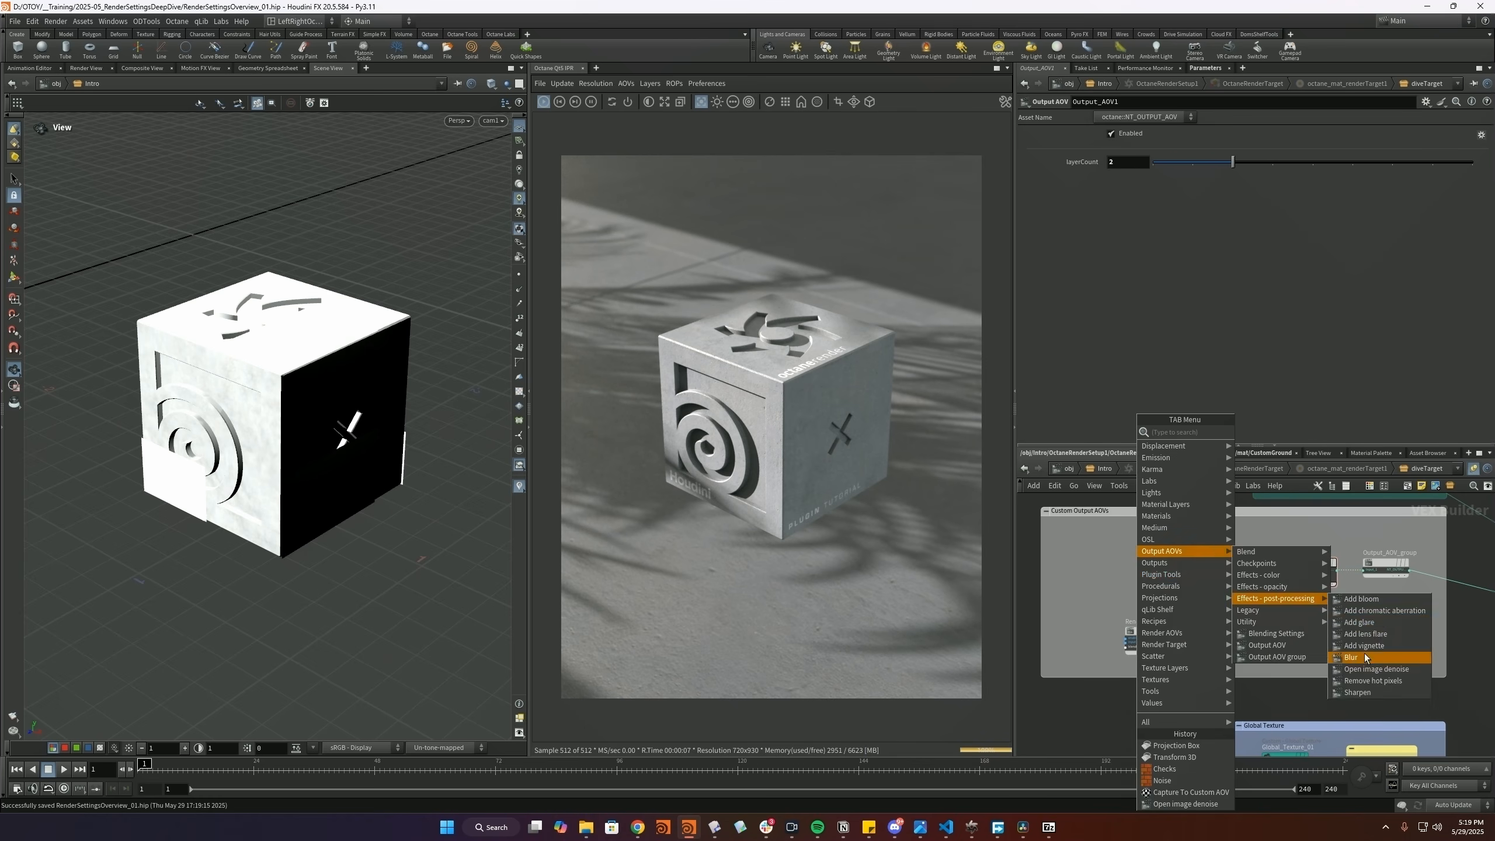
left_click(1366, 623)
left_click(1147, 611)
left_click_drag(1148, 610, 1143, 576)
left_click_drag(1168, 561, 1216, 614)
left_click_drag(1391, 149, 1473, 150)
left_click_drag(1304, 180, 1185, 211)
left_click_drag(1472, 225, 1289, 226)
key("Delete")
- Display the output AOV in the Octane render view
key("Tab")
mouse_move(1201, 552)
mouse_move(1285, 598)
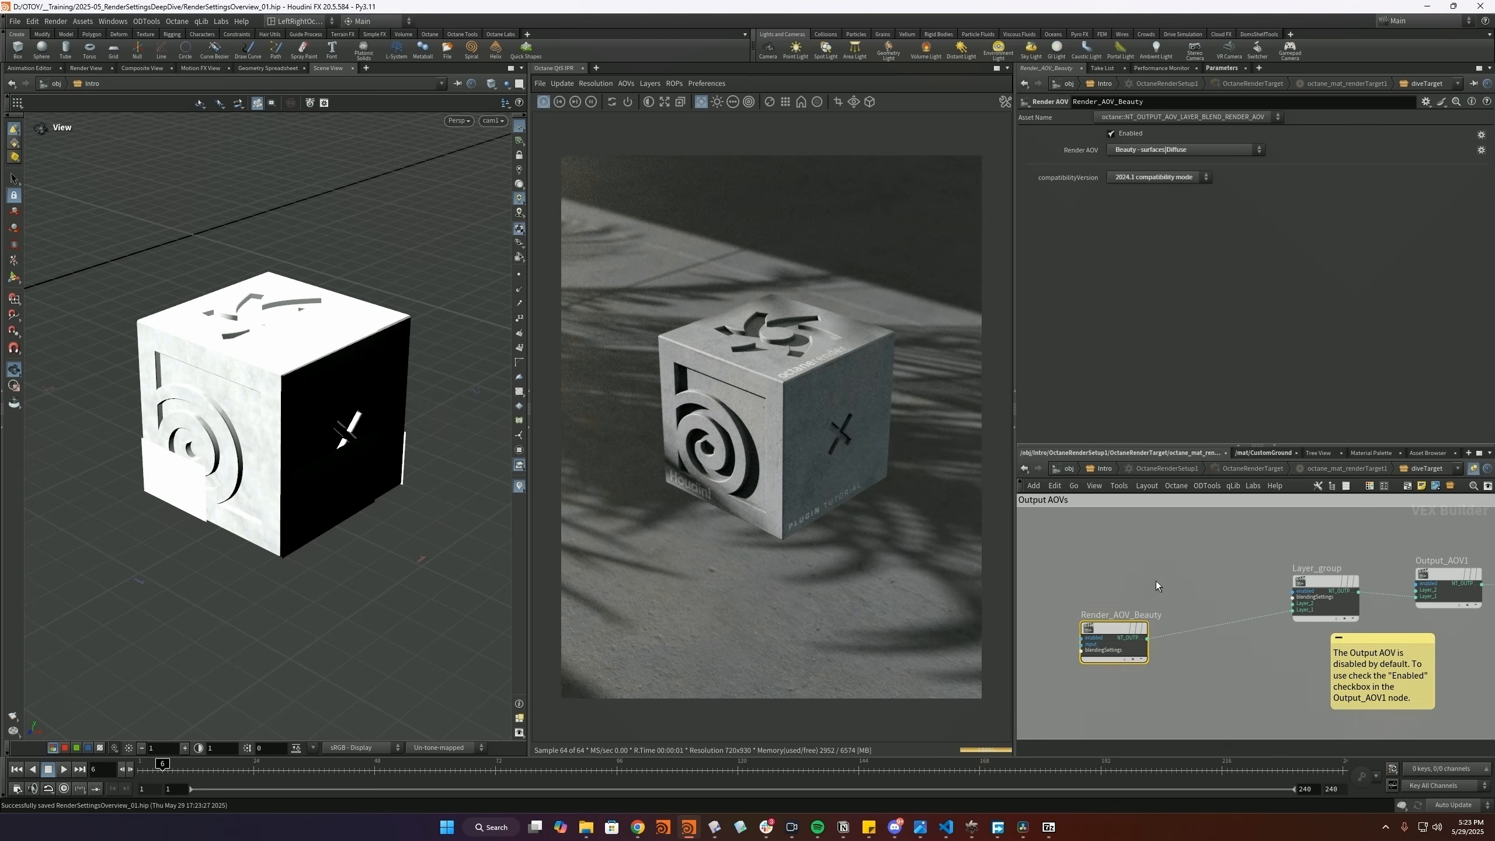
left_click(649, 169)
- Add an Open image denoise node above Render_AOV_Beauty and connect it to a layer input of Layer_group
key("Tab")
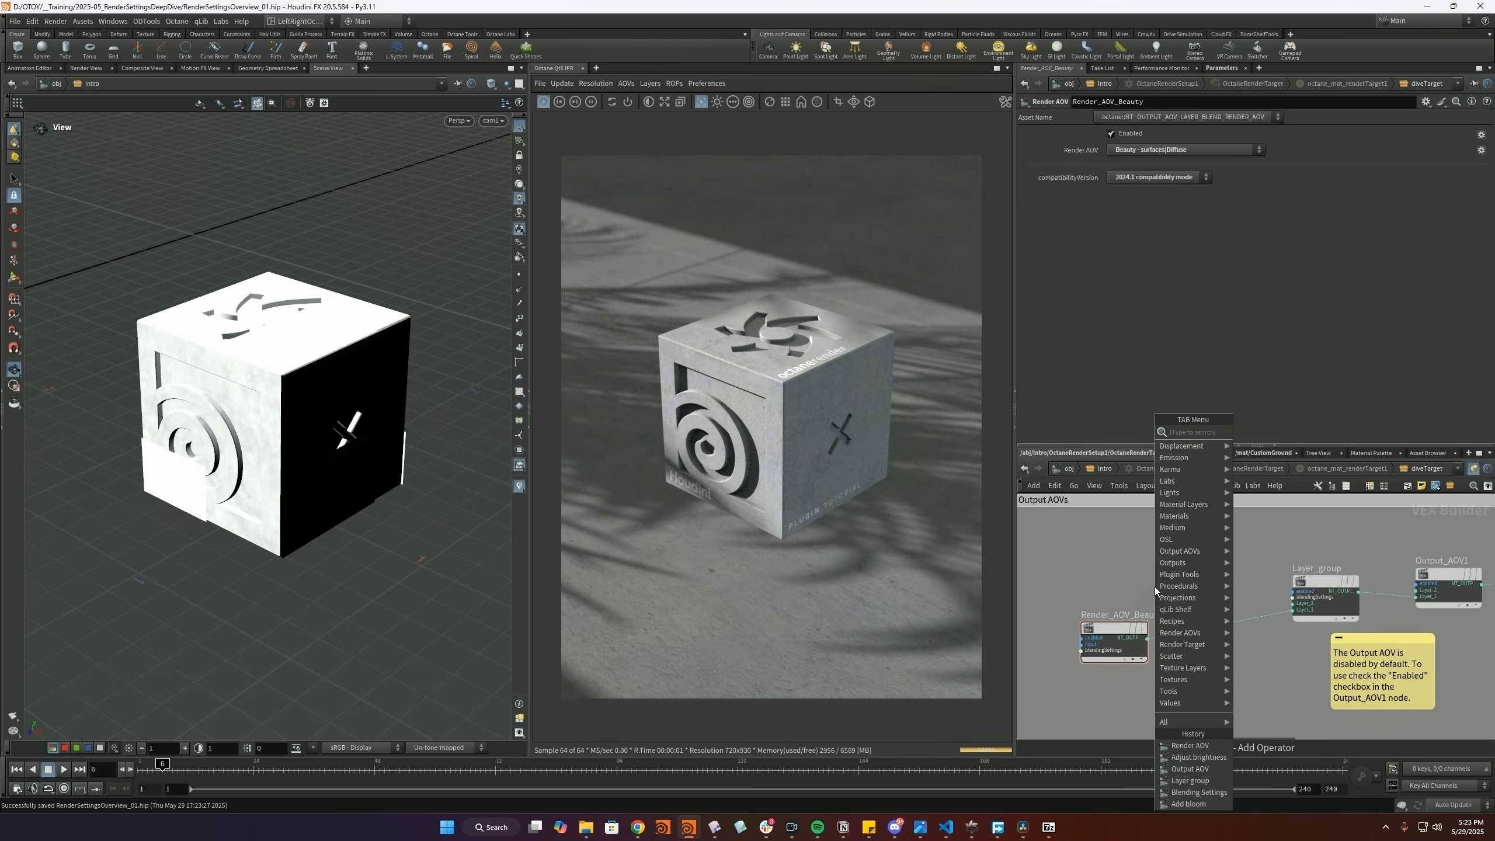
type("denoi")
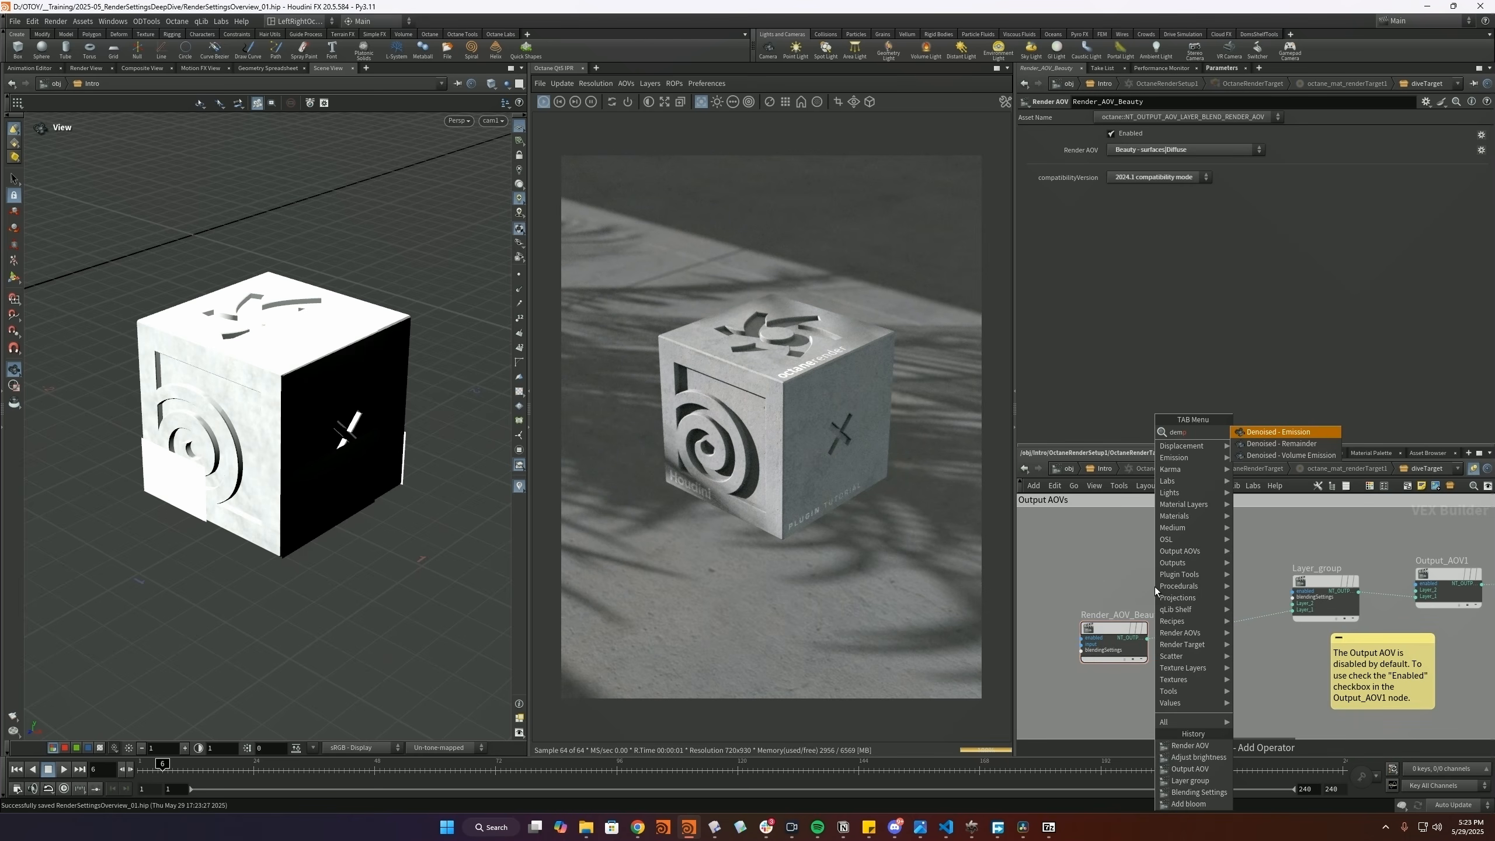
left_click(1278, 549)
left_click(1164, 574)
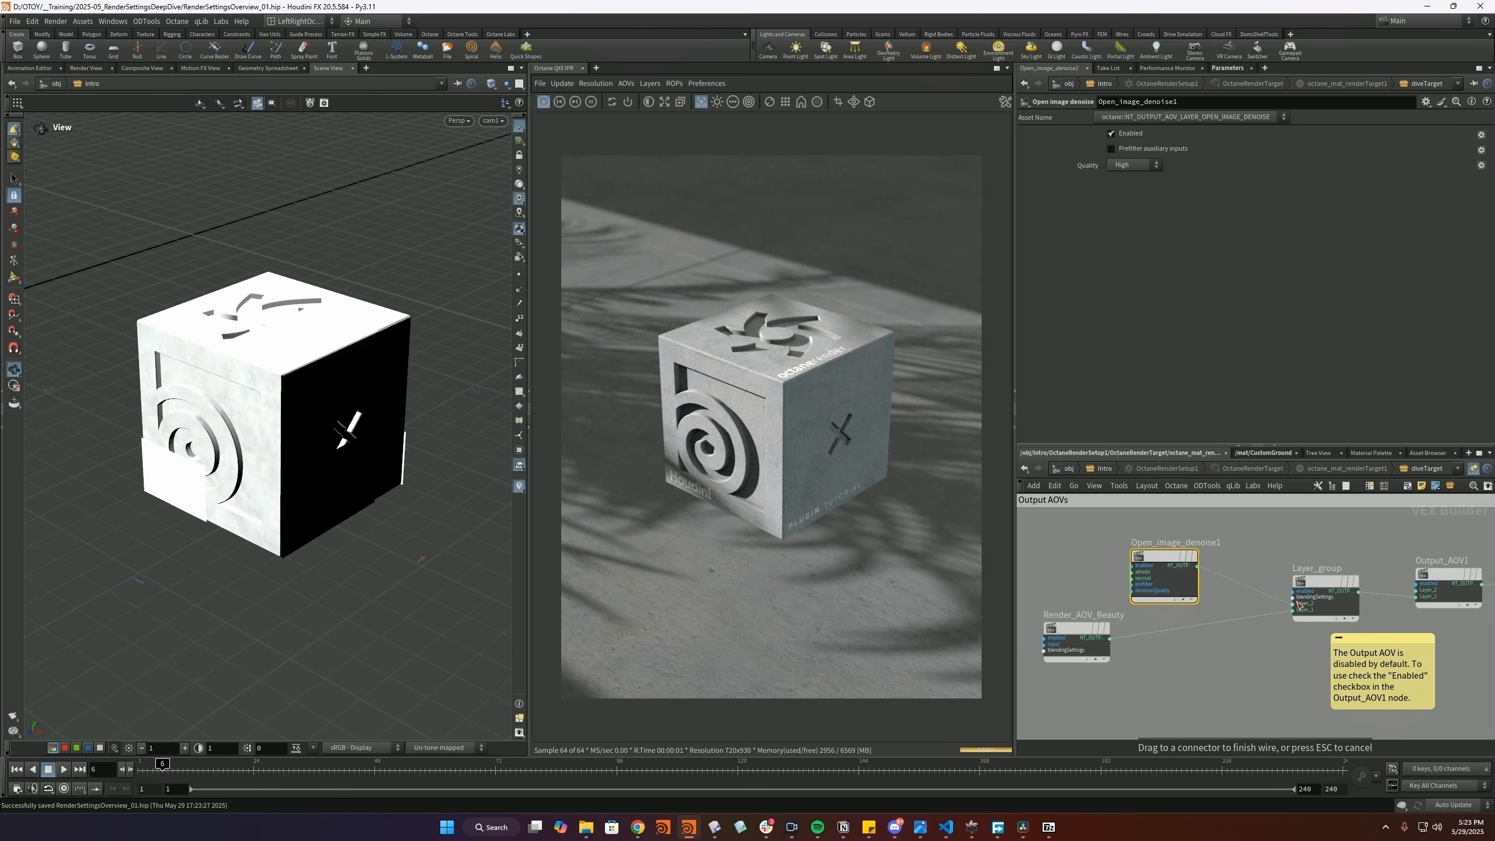
left_click_drag(1133, 625, 1149, 624)
middle_click_drag(1035, 565, 1090, 579)
key("Up")
- Add a Render AOV node feeding the albedo input of Open_image_denoise1 and set it to Beauty - surfaces|Denoise albedo
key("Tab")
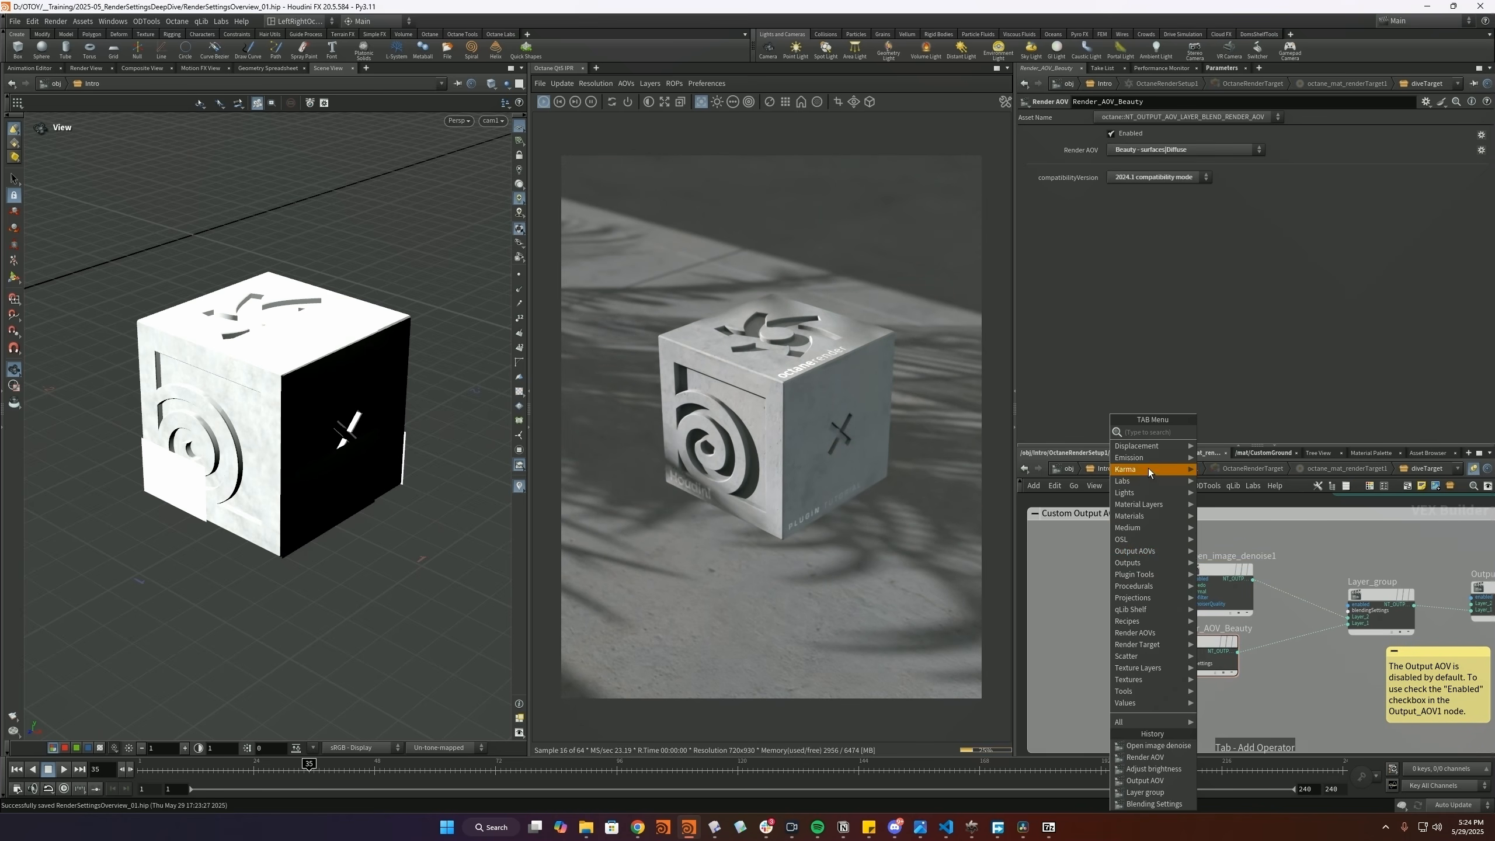
mouse_move(1144, 552)
mouse_move(1236, 552)
left_click(1321, 575)
left_click(1118, 569)
scroll(1150, 573, "up", 4)
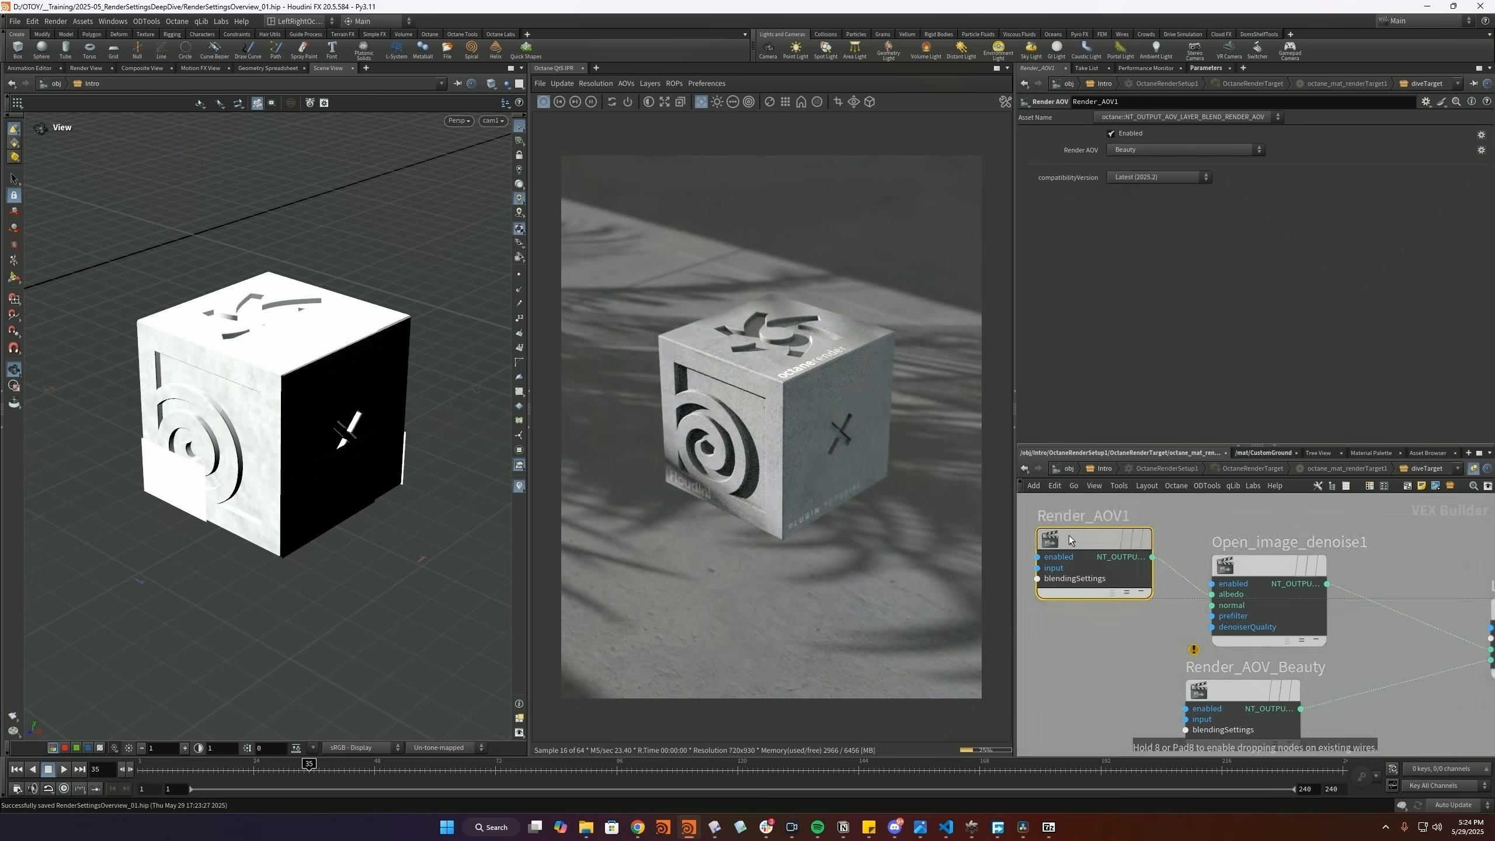
left_click(1152, 150)
left_click(1179, 280)
- Duplicate the albedo Render AOV node, connect the copy to the denoiser's normal input and choose its Render AOV pass
key("ctrl+c")
key("ctrl+v")
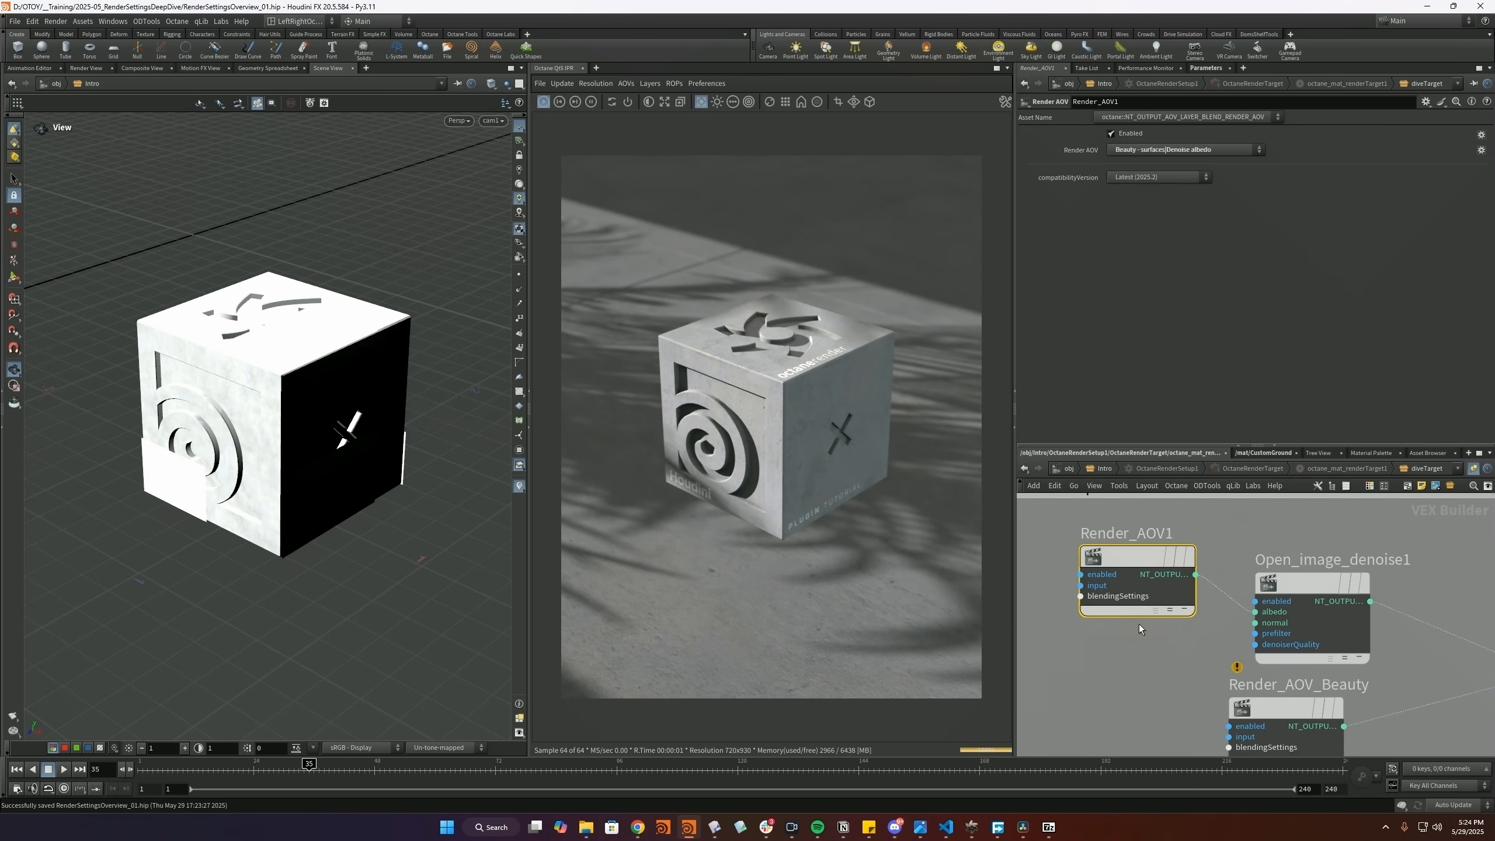
left_click_drag(1140, 656, 1255, 622)
left_click(1154, 150)
left_click(1179, 290)
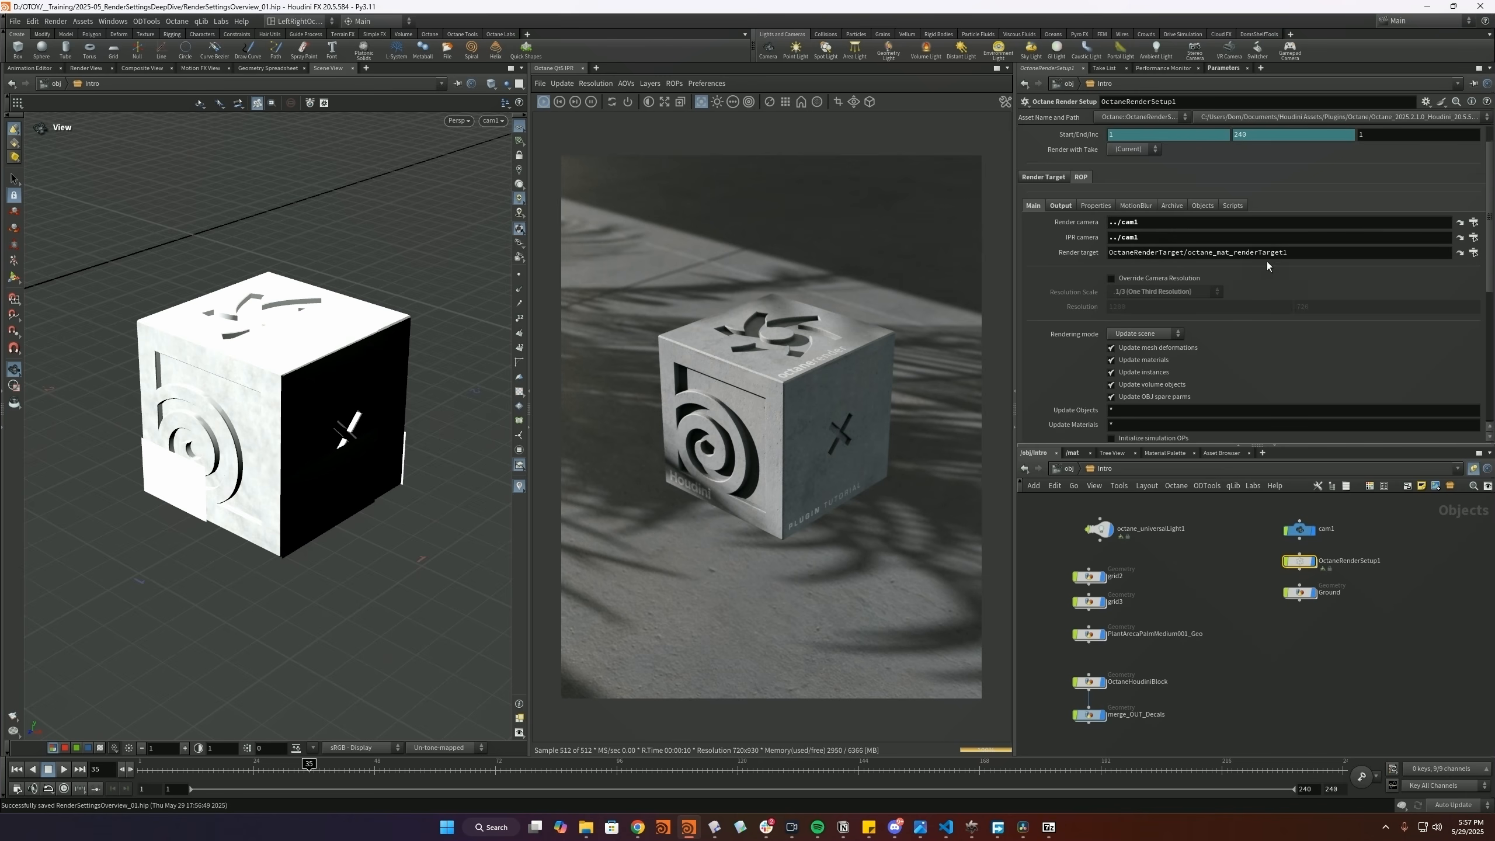
- Override the camera resolution of OctaneRenderSetup1 with the 3/4 (Three Quarter Resolution) scale, and switch the override off again
left_click(1113, 278)
left_click(1162, 291)
left_click(1160, 373)
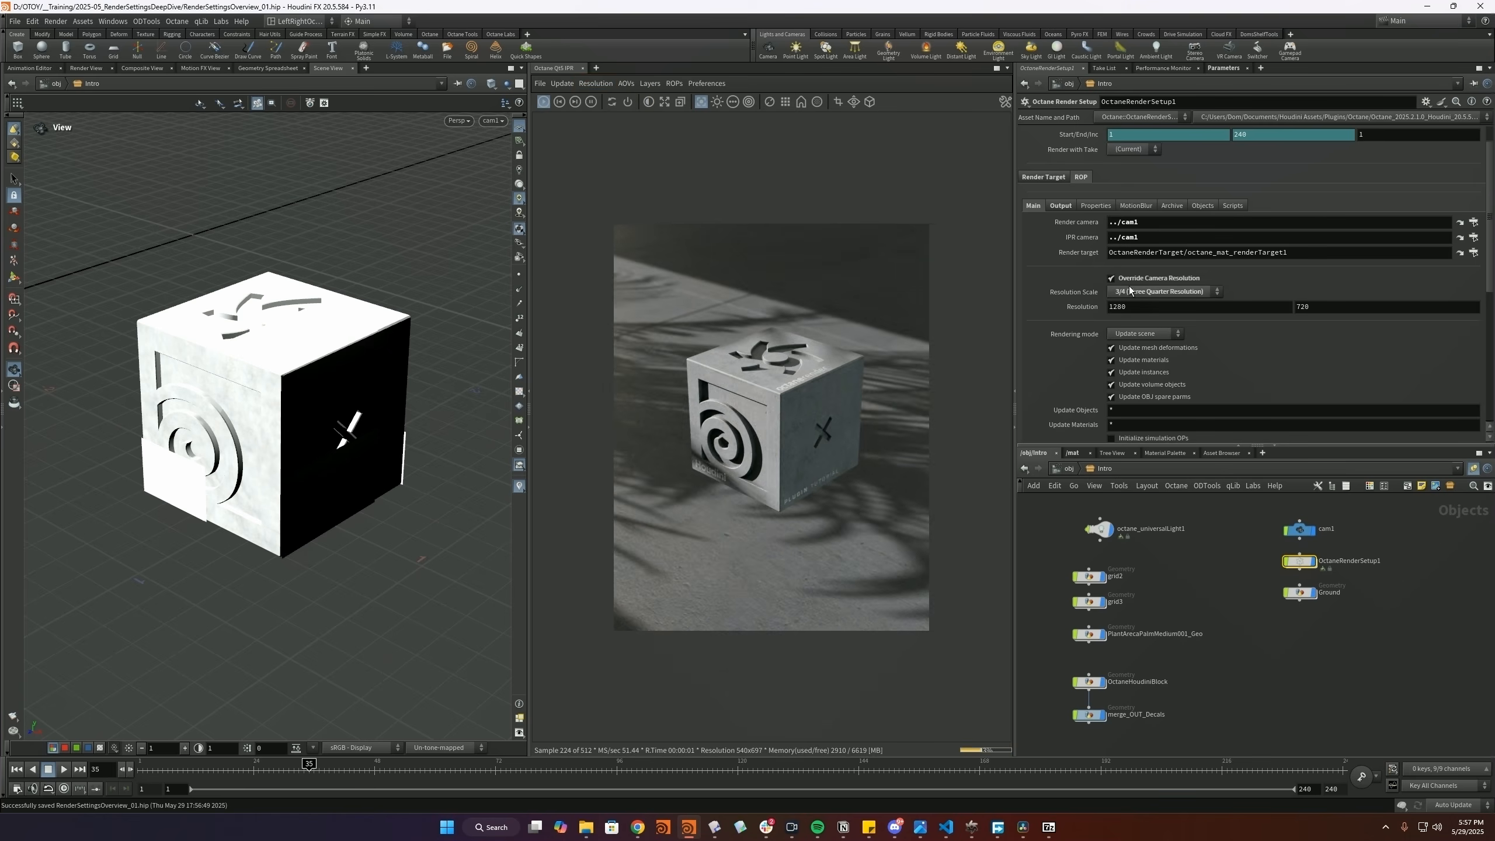
left_click(1111, 278)
- Check the Rendering mode options of OctaneRenderSetup1 and save the scene
left_click(1150, 334)
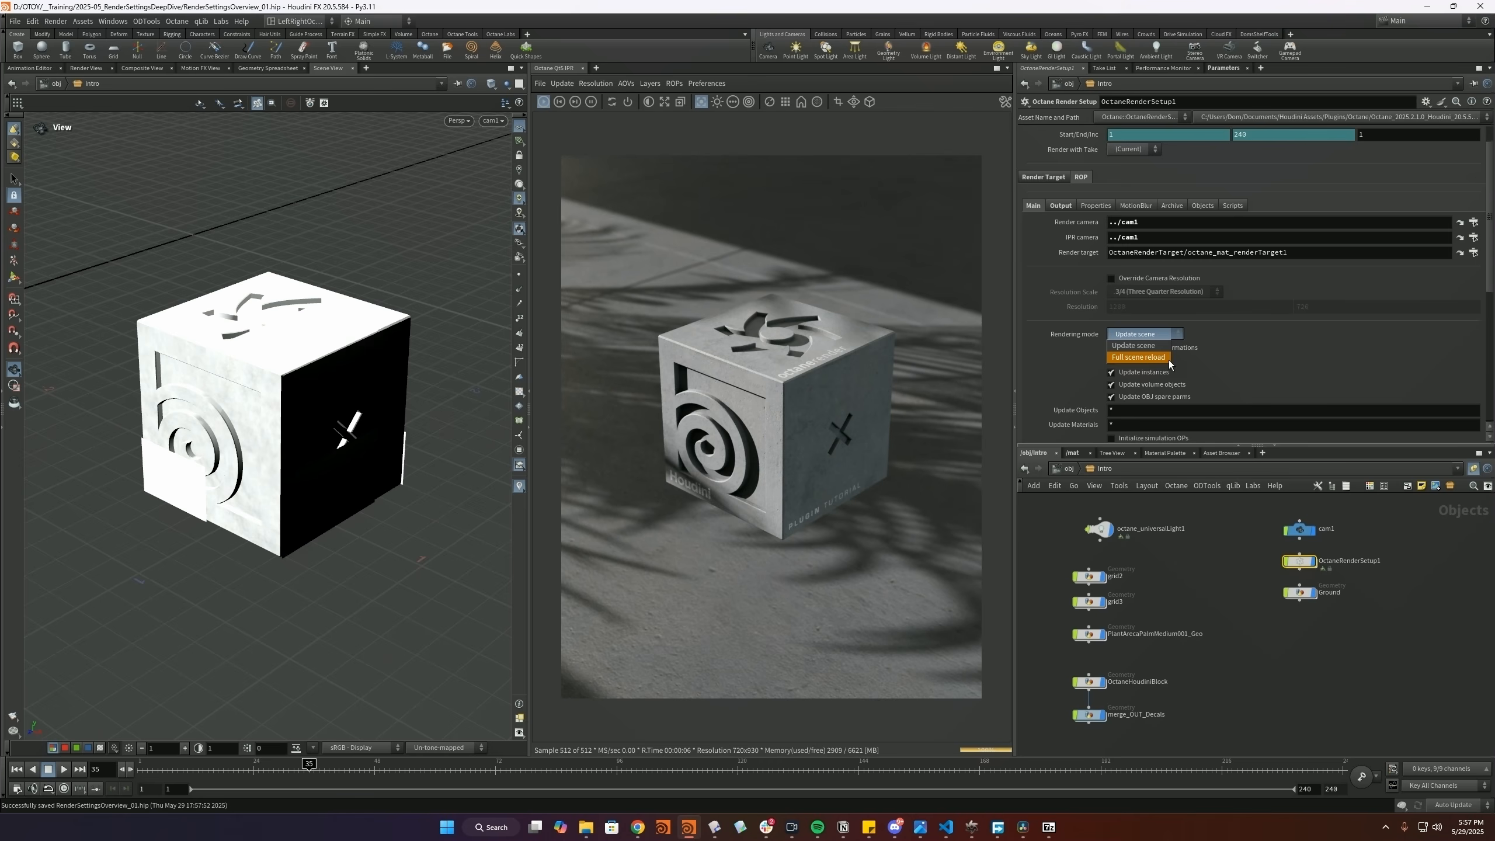
left_click(1228, 346)
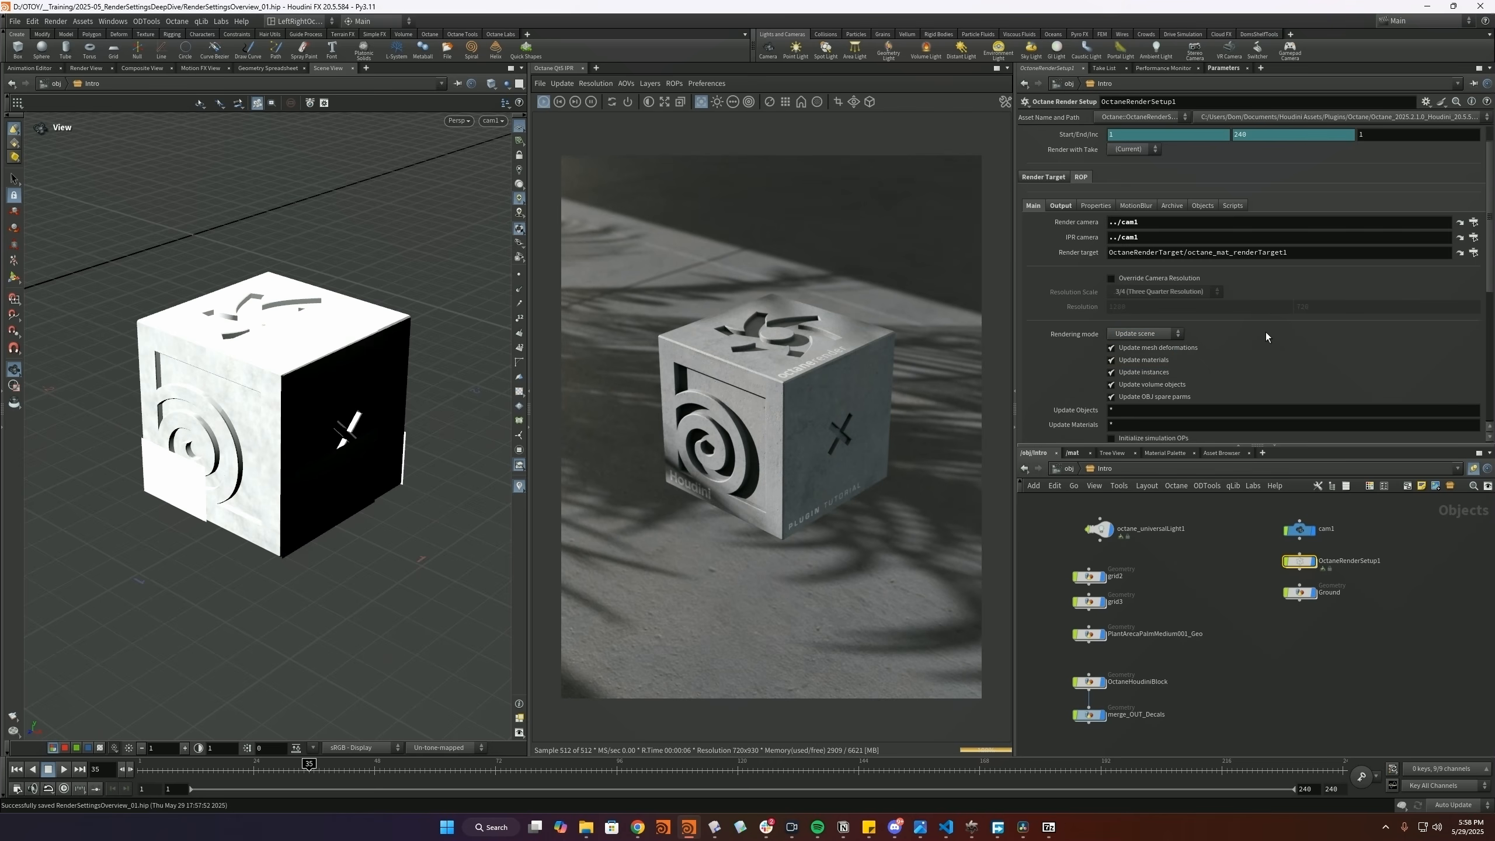
scroll(1265, 332, "down", 1)
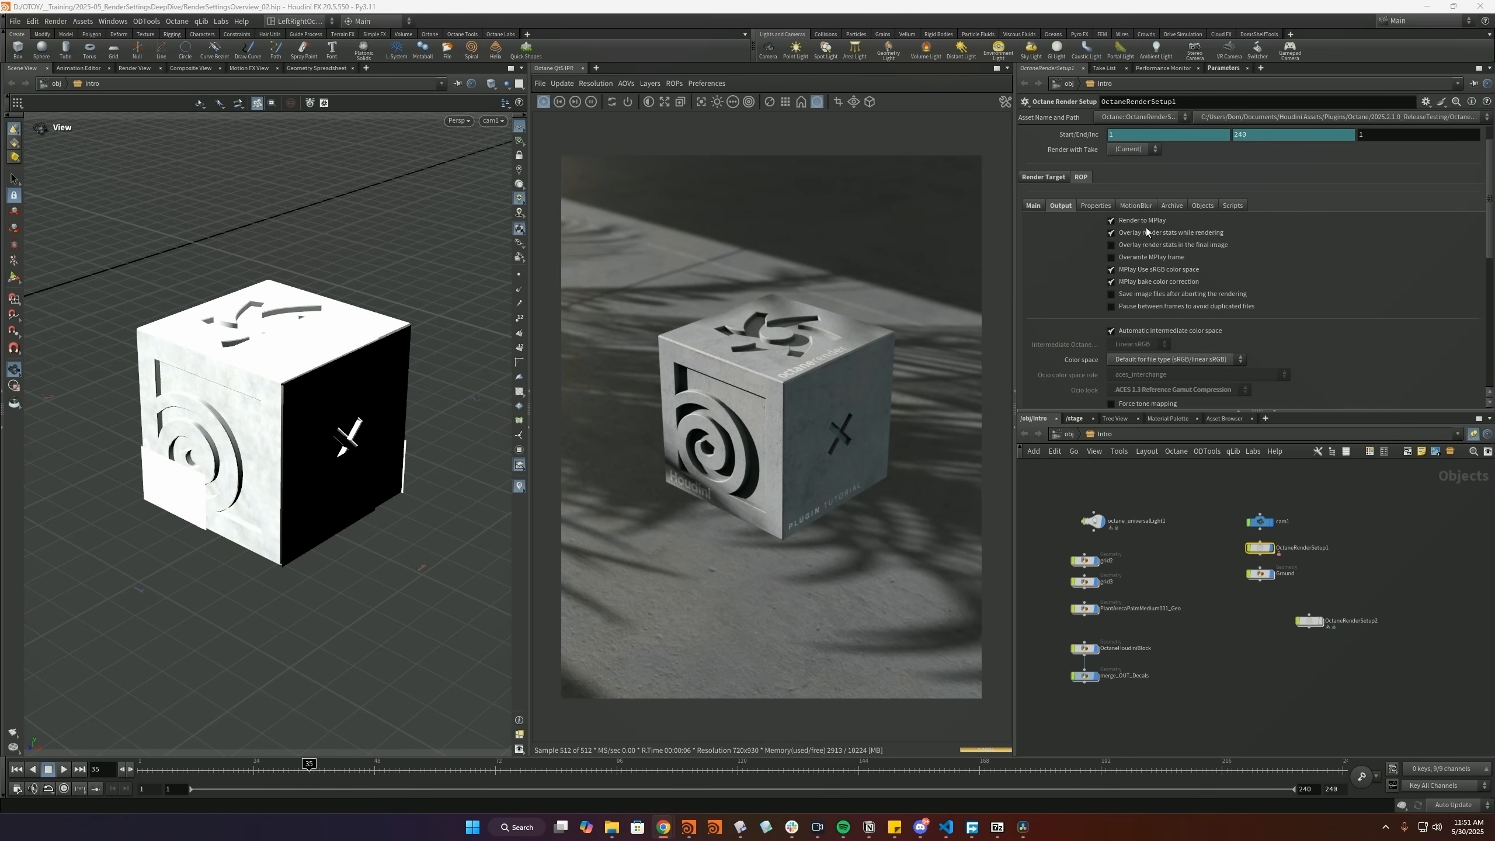
key("ctrl+s")
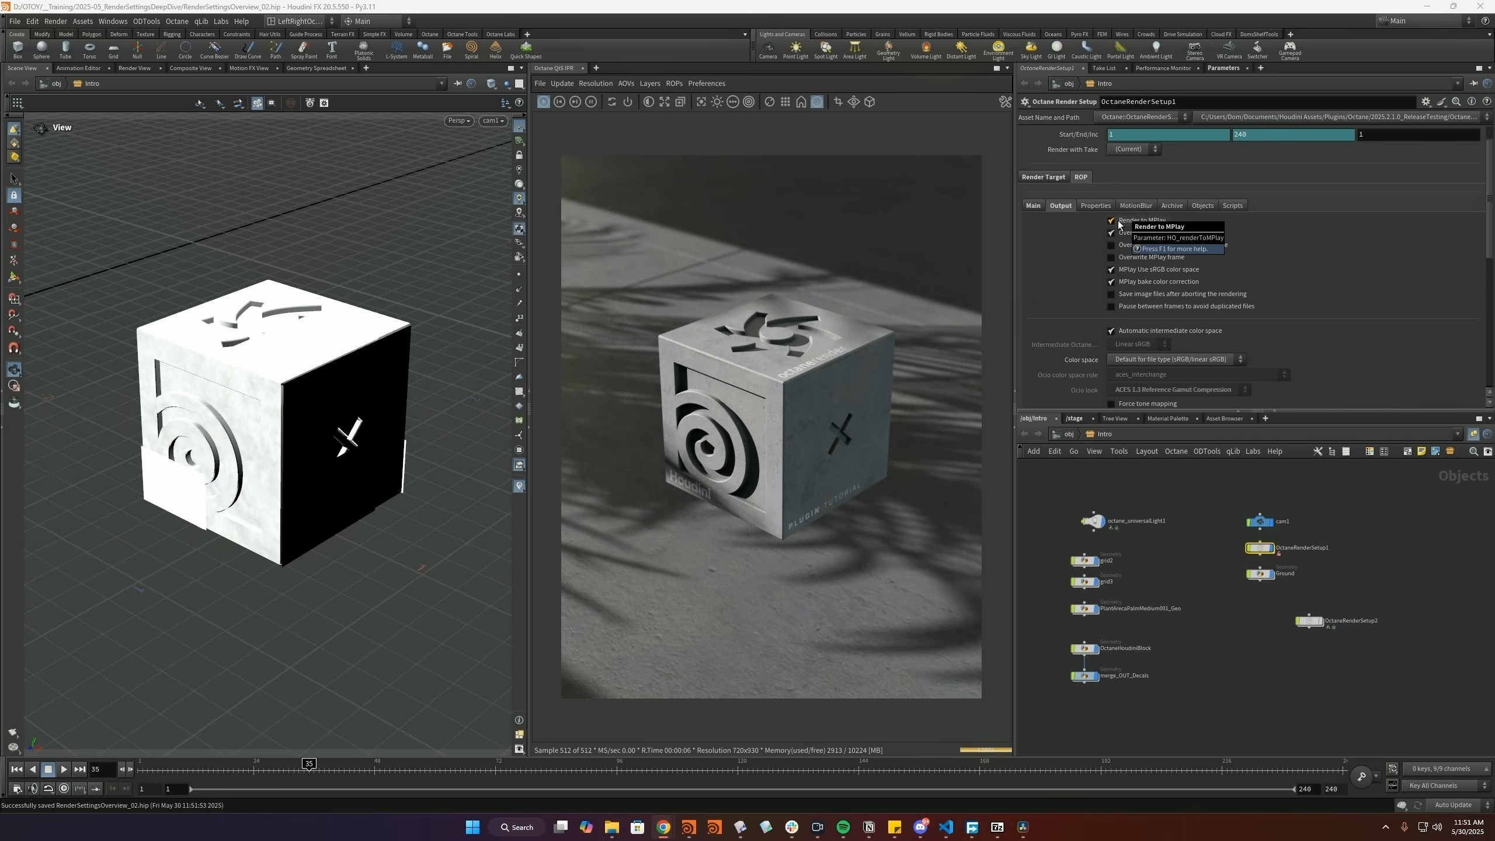
- Set the render output's color space to ACEScg (EXR Only)
scroll(1218, 268, "up", 1)
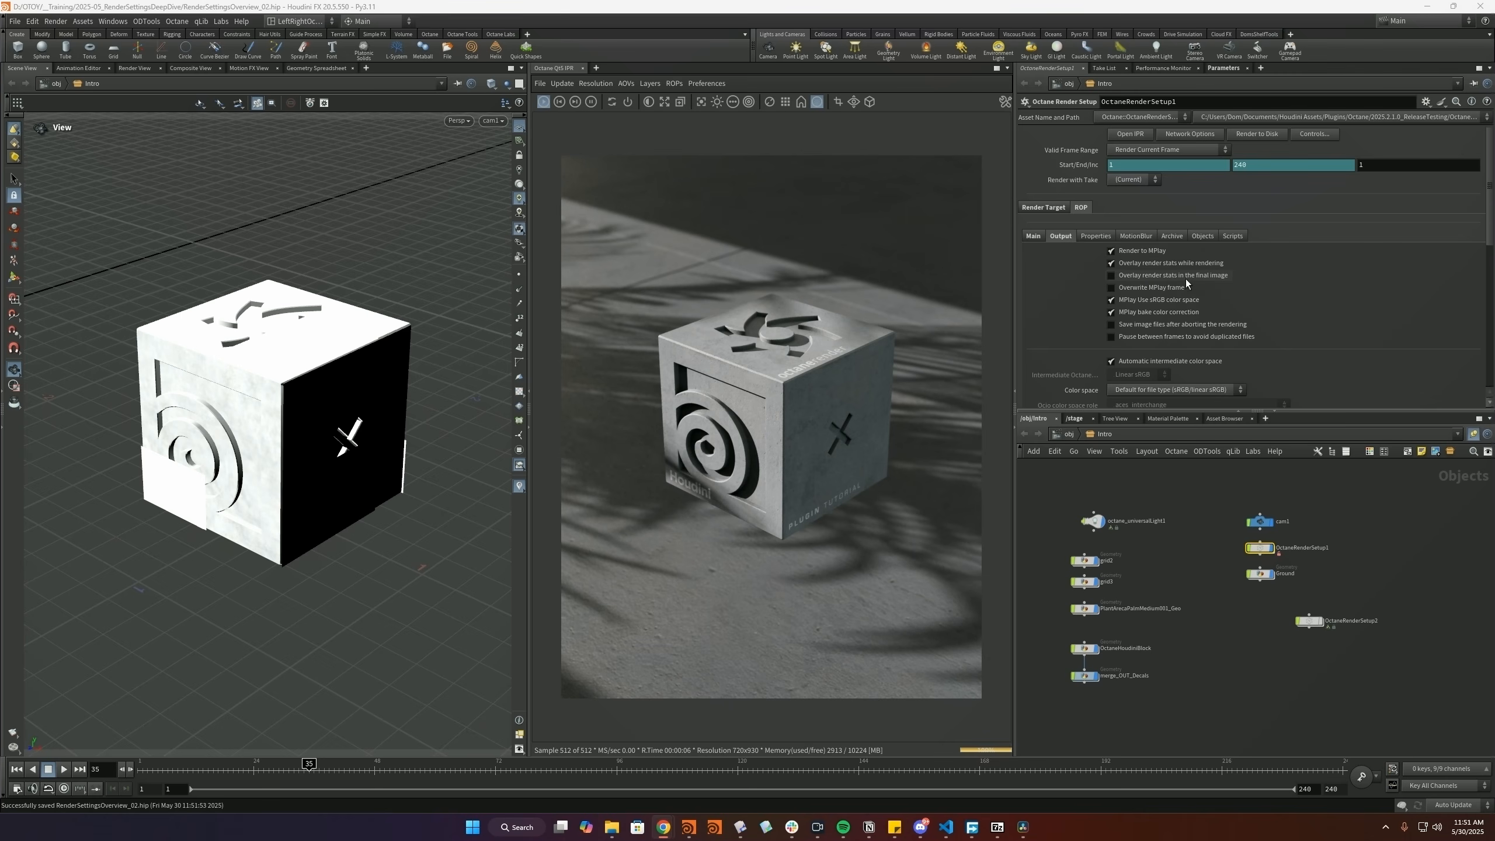
left_click(1123, 253)
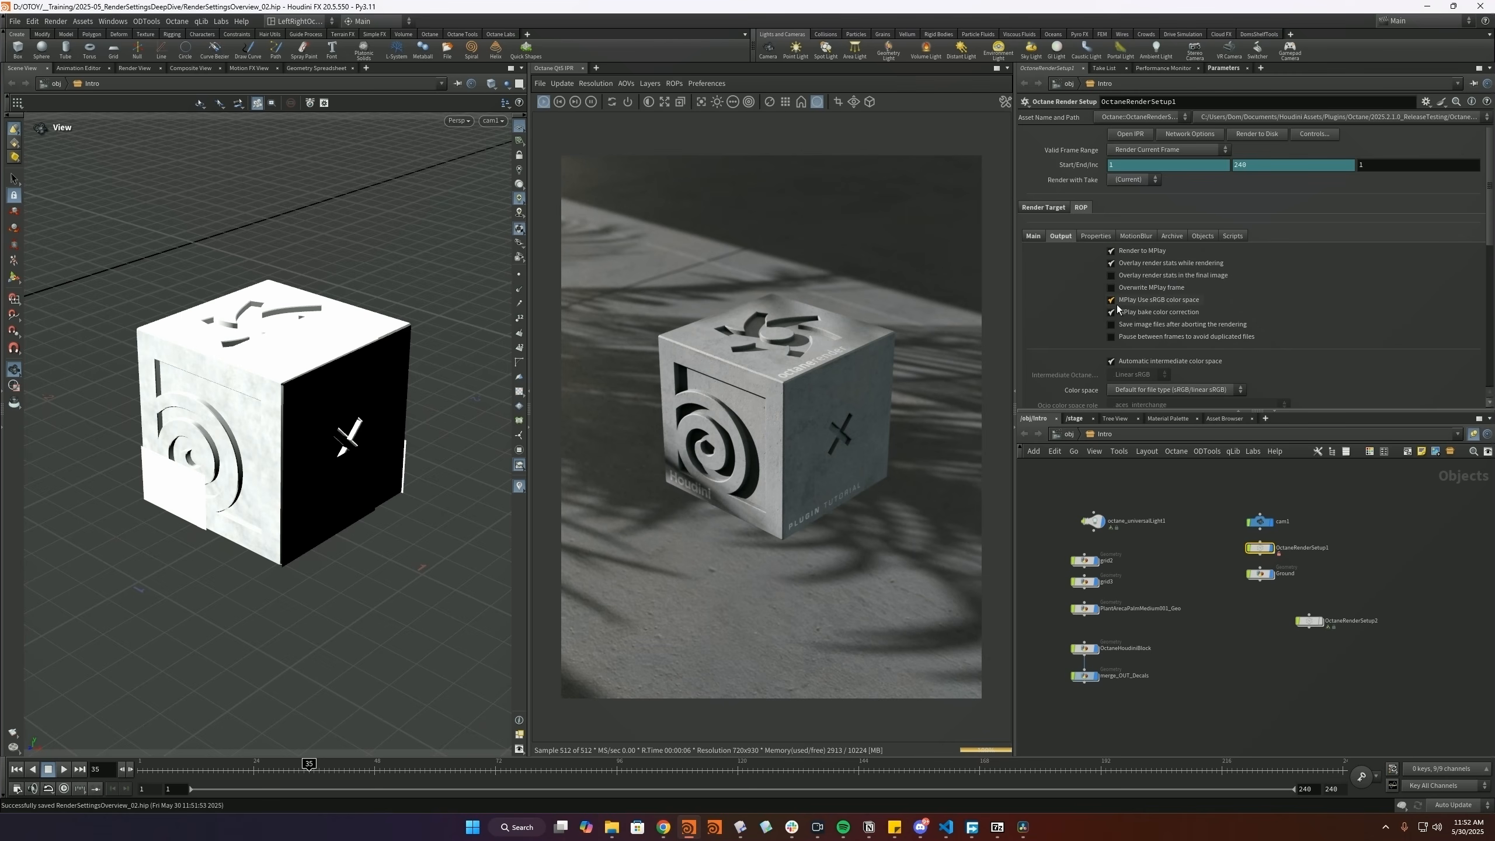
scroll(1162, 321, "down", 1)
left_click(1153, 357)
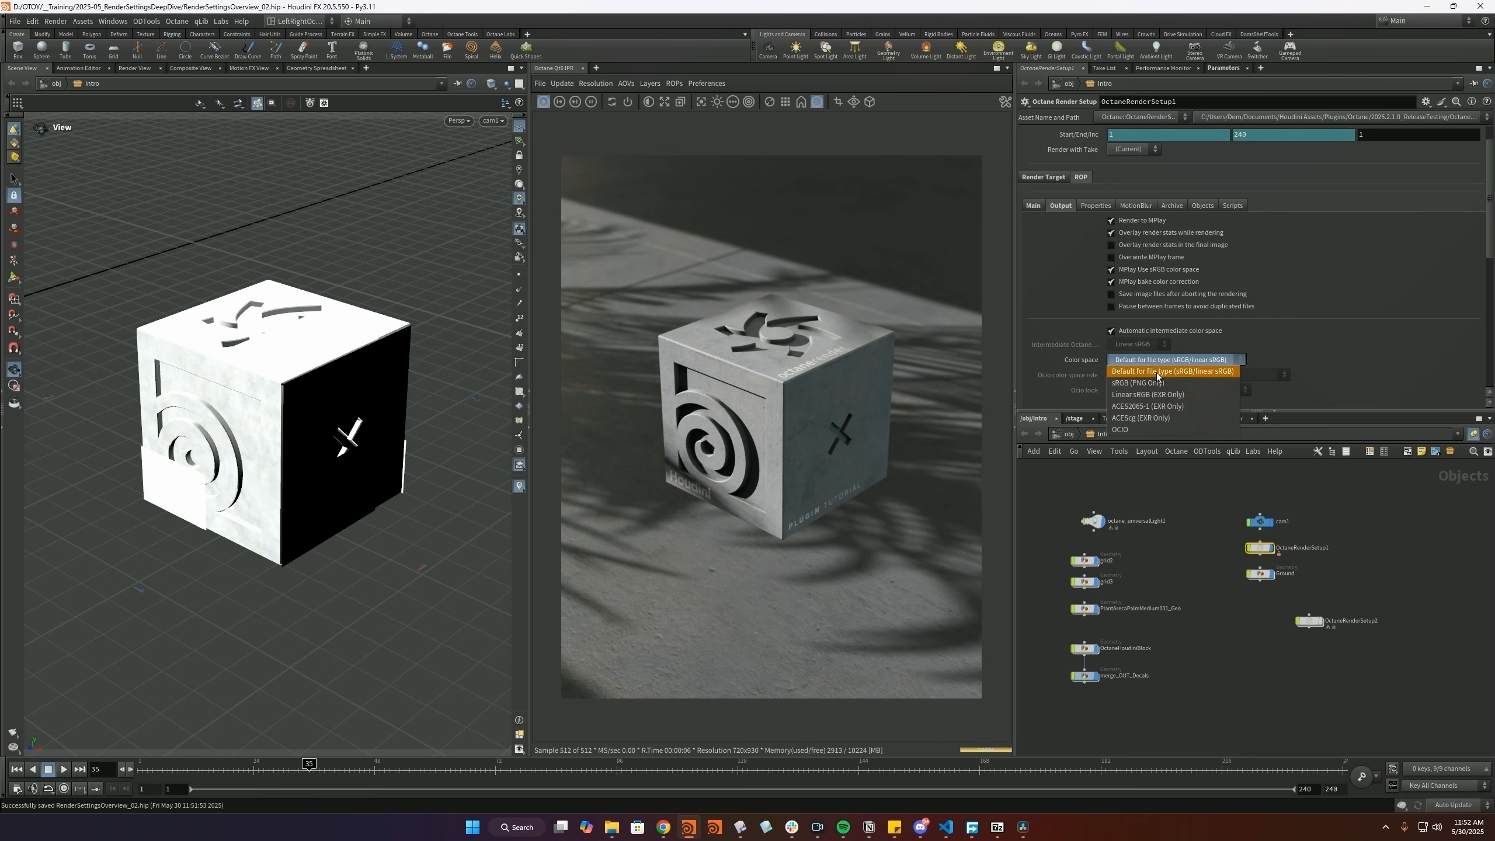
left_click(1144, 418)
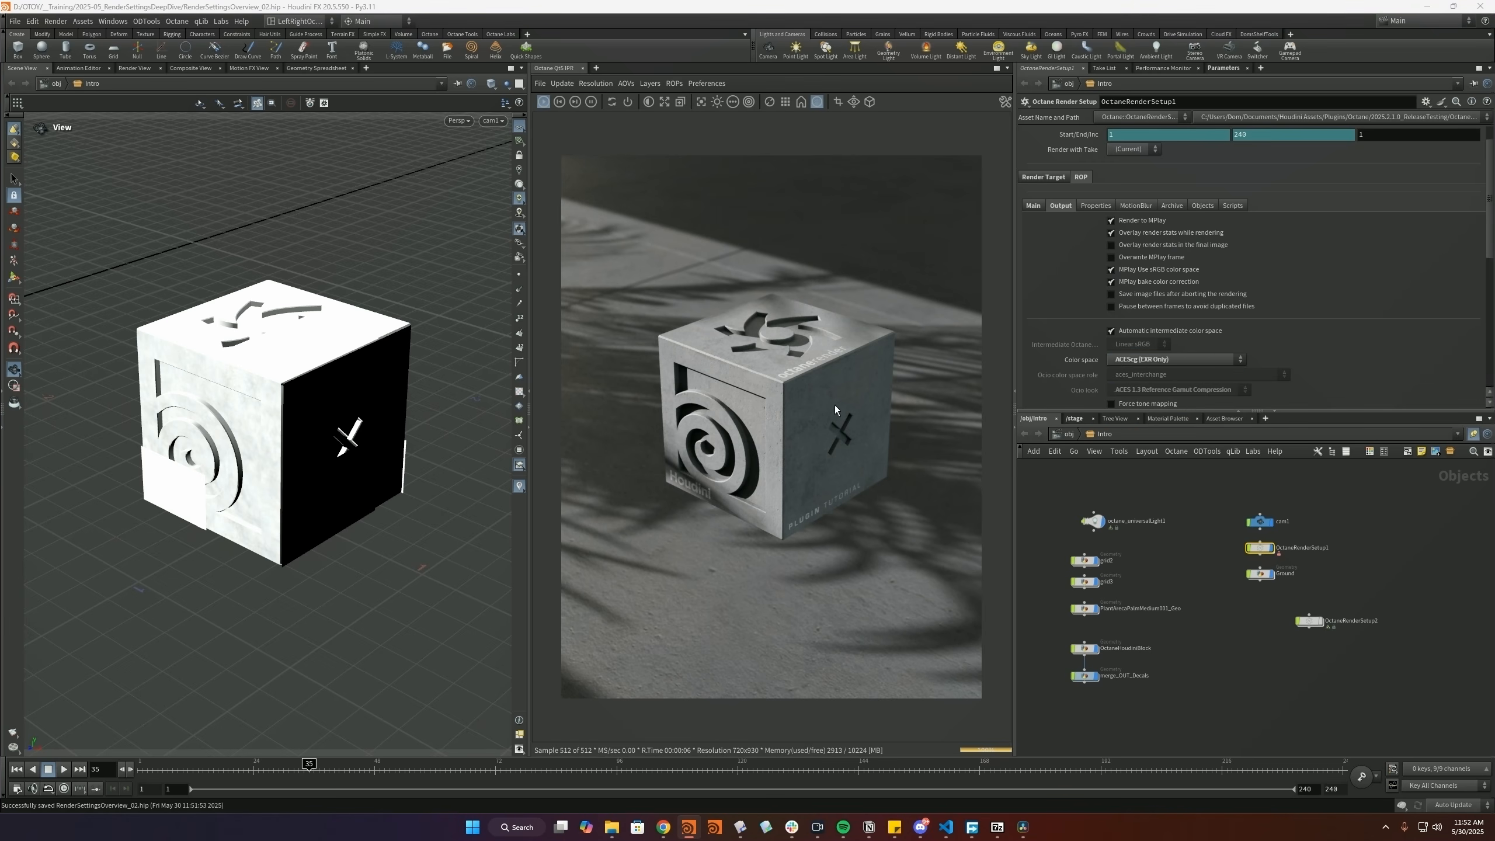
- Render the current frame to MPlay and move the MPlay window over the viewport to inspect the image
scroll(1131, 206, "up", 1)
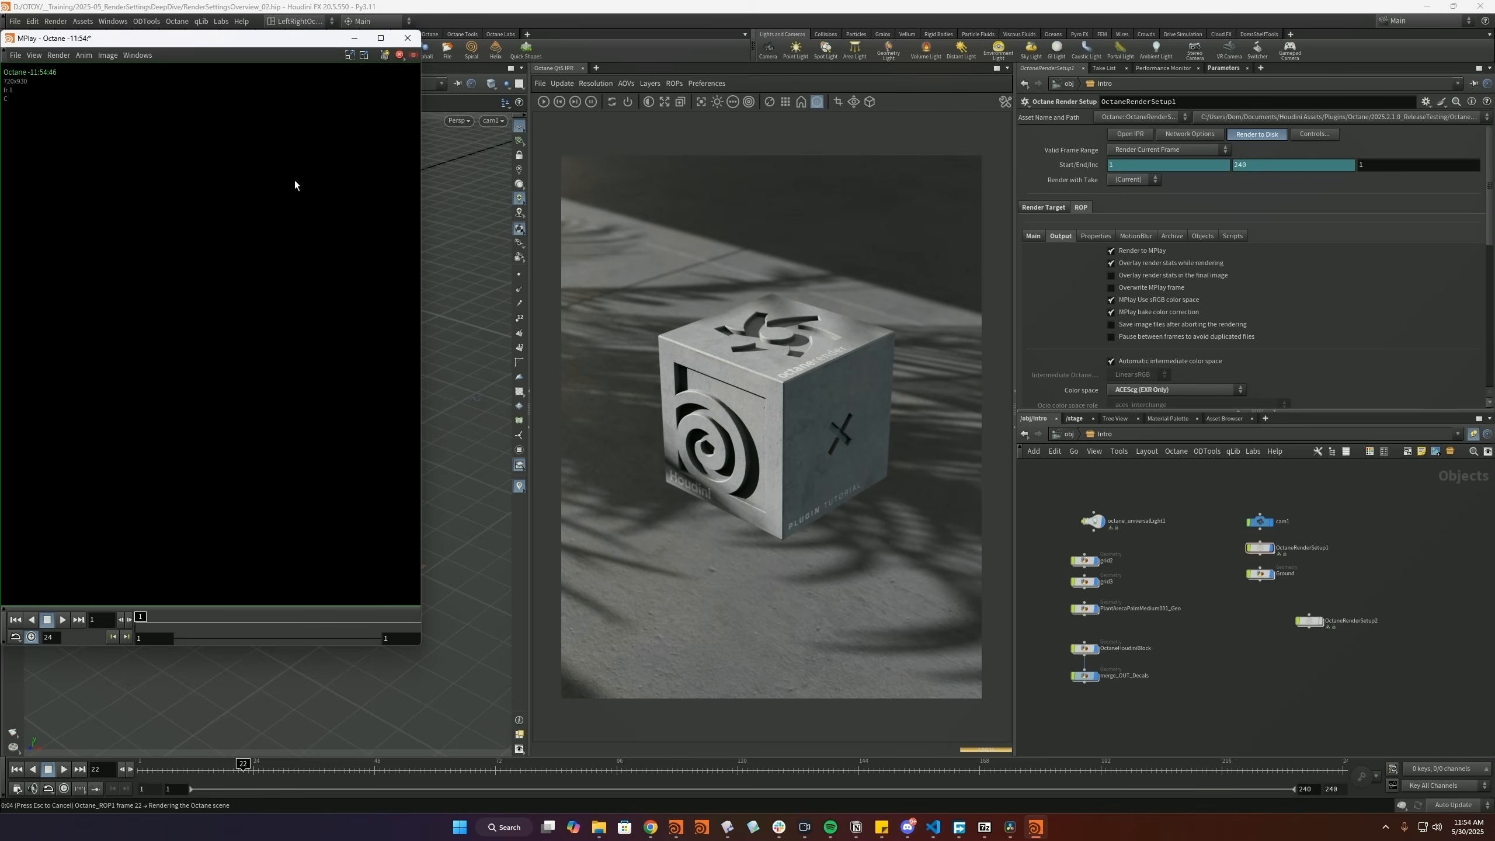
left_click_drag(185, 50, 237, 89)
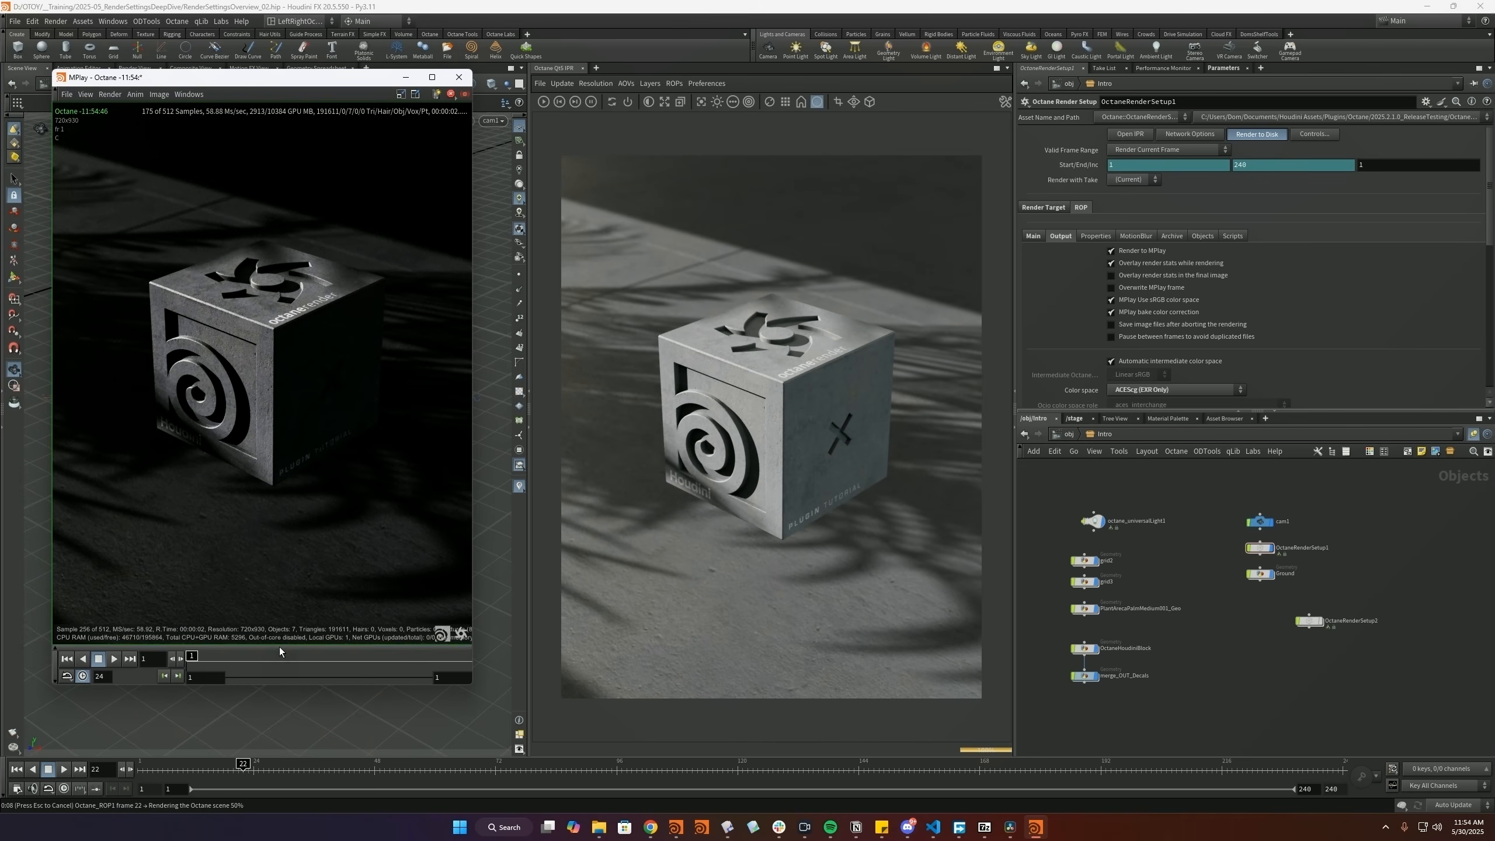
mouse_move(279, 647)
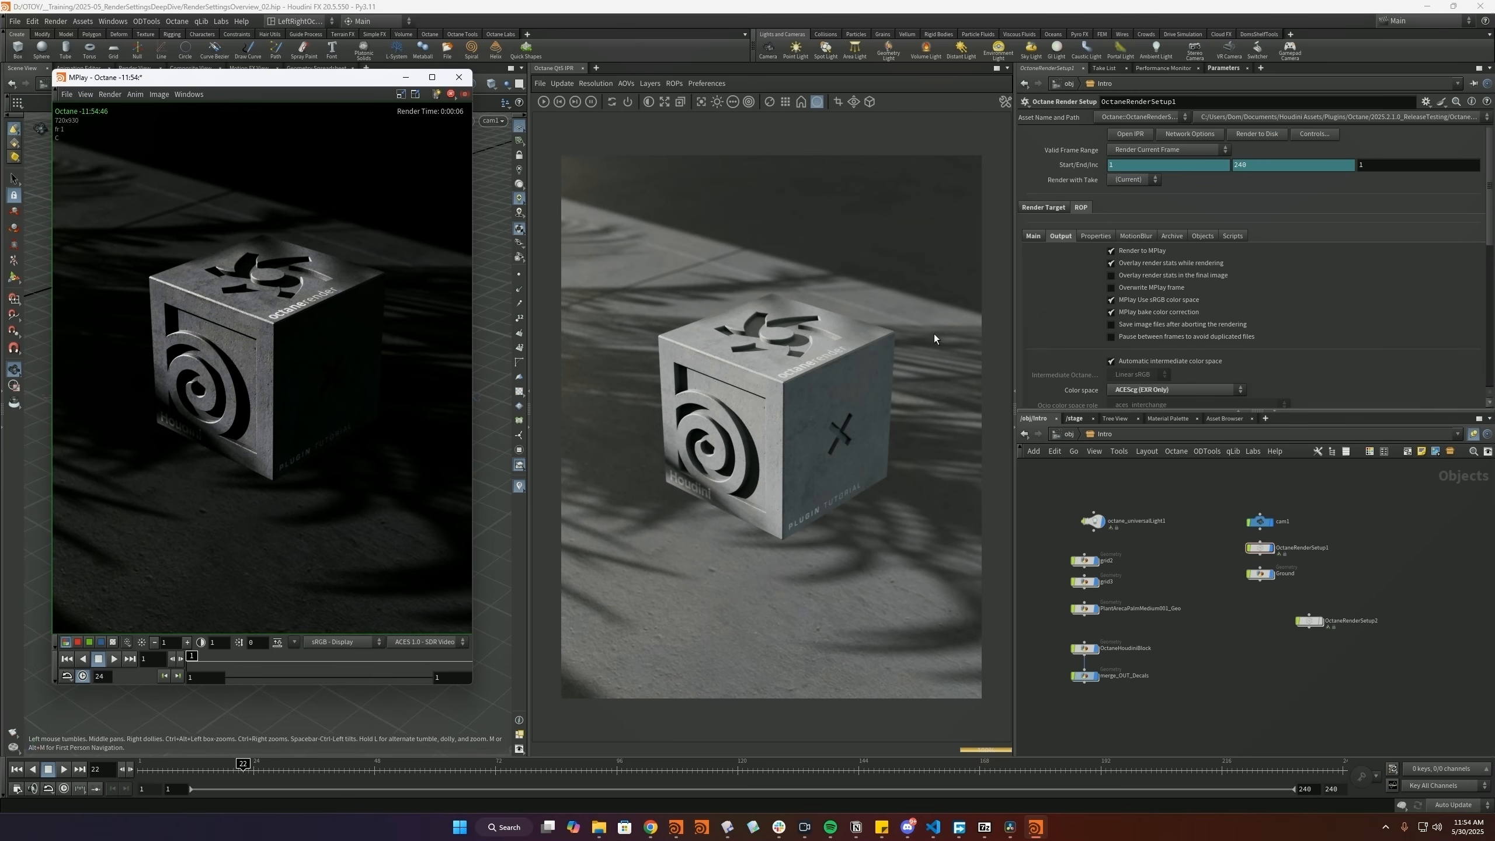
- Turn off MPlay Use sRGB color space and render the current frame to MPlay again
left_click(1141, 305)
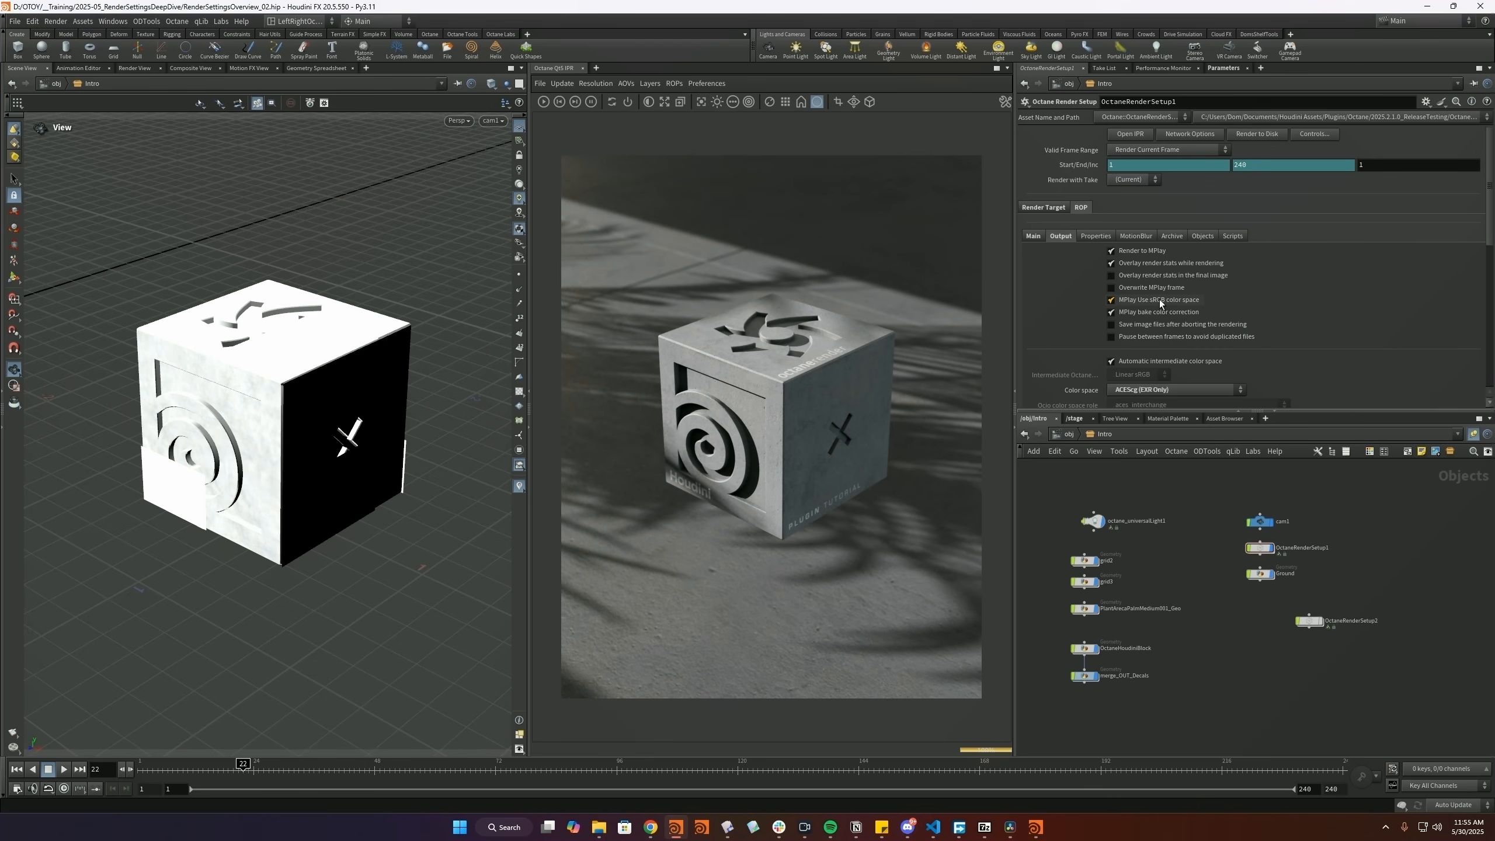
left_click(1035, 827)
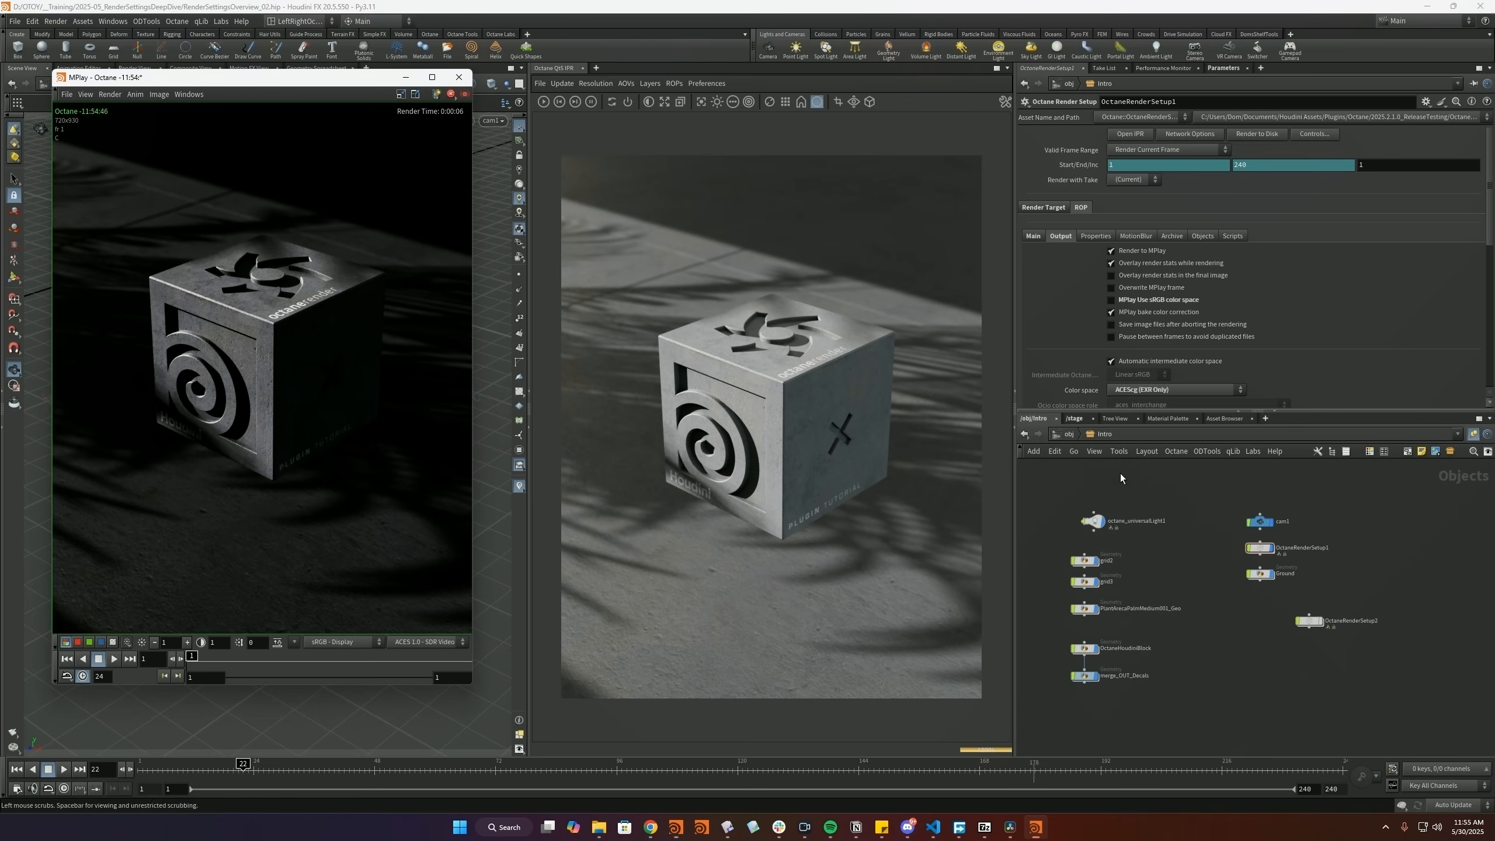
left_click(1255, 135)
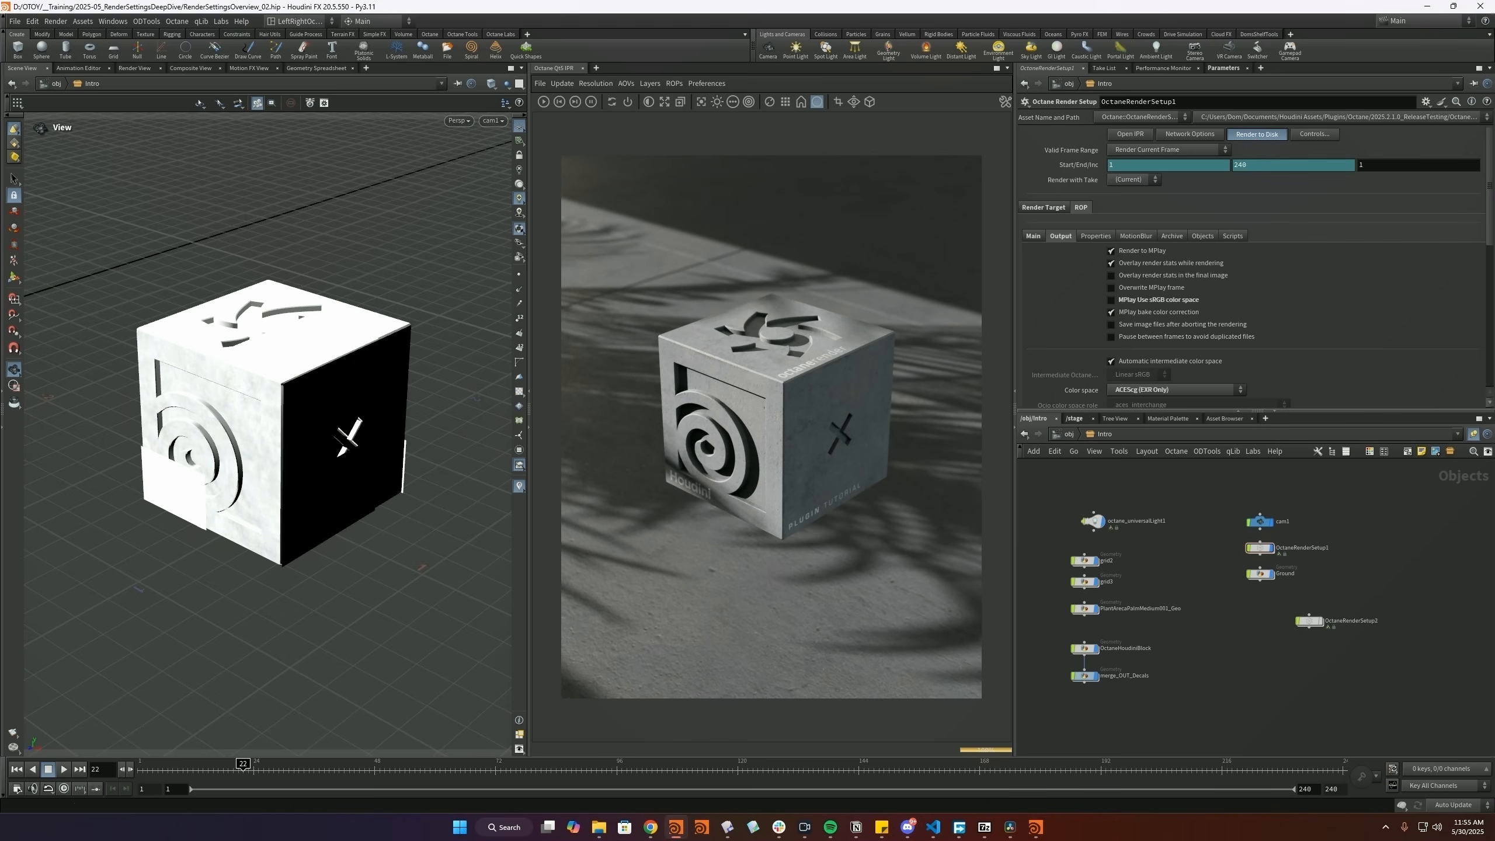
left_click(1031, 831)
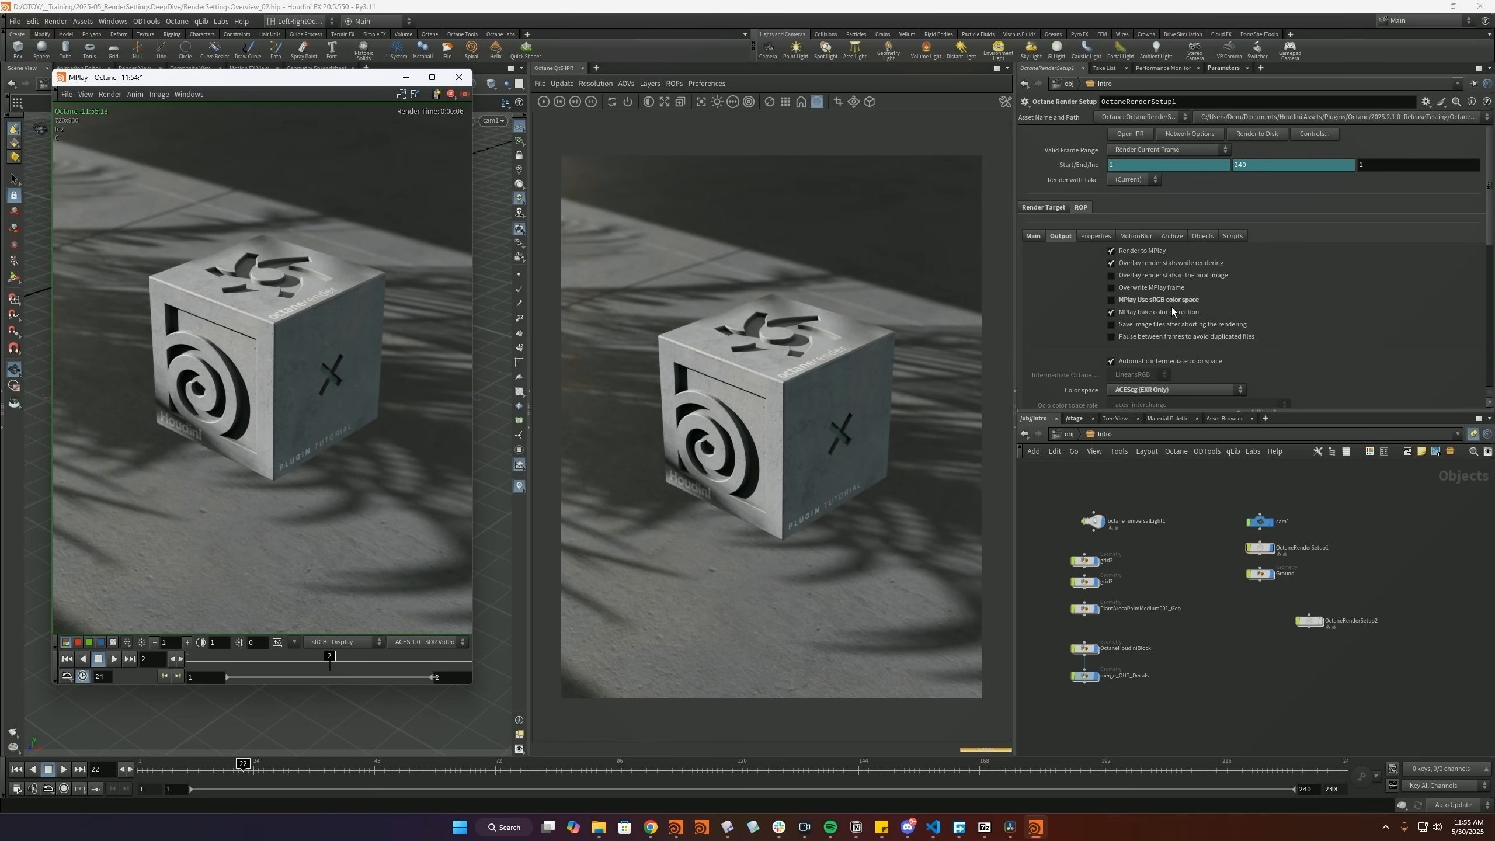
- Save the scene and close the MPlay window
key("ctrl+s")
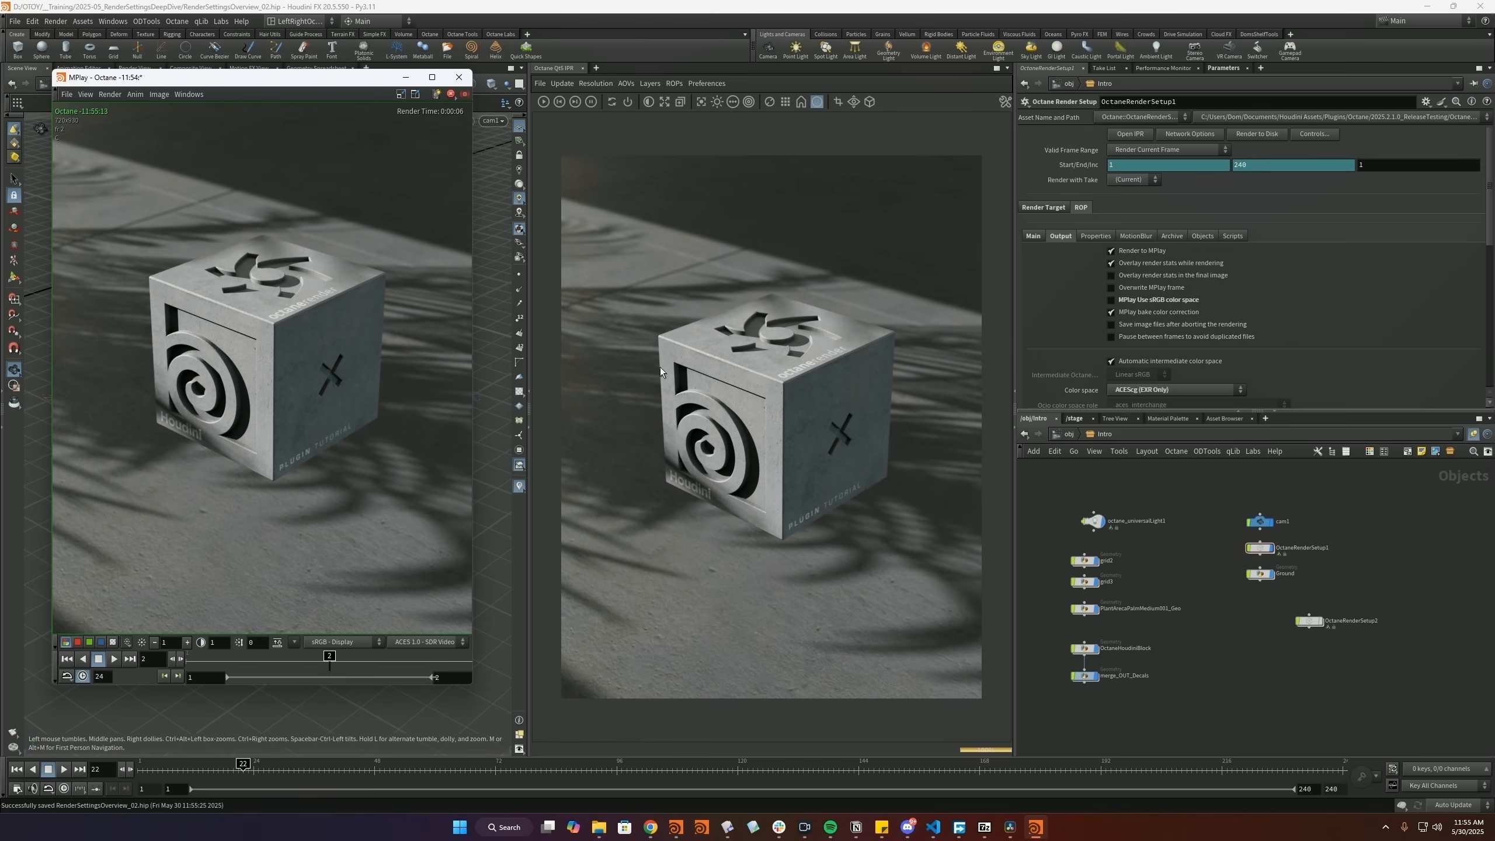
scroll(1170, 360, "down", 4)
left_click(458, 77)
scroll(1157, 306, "down", 3)
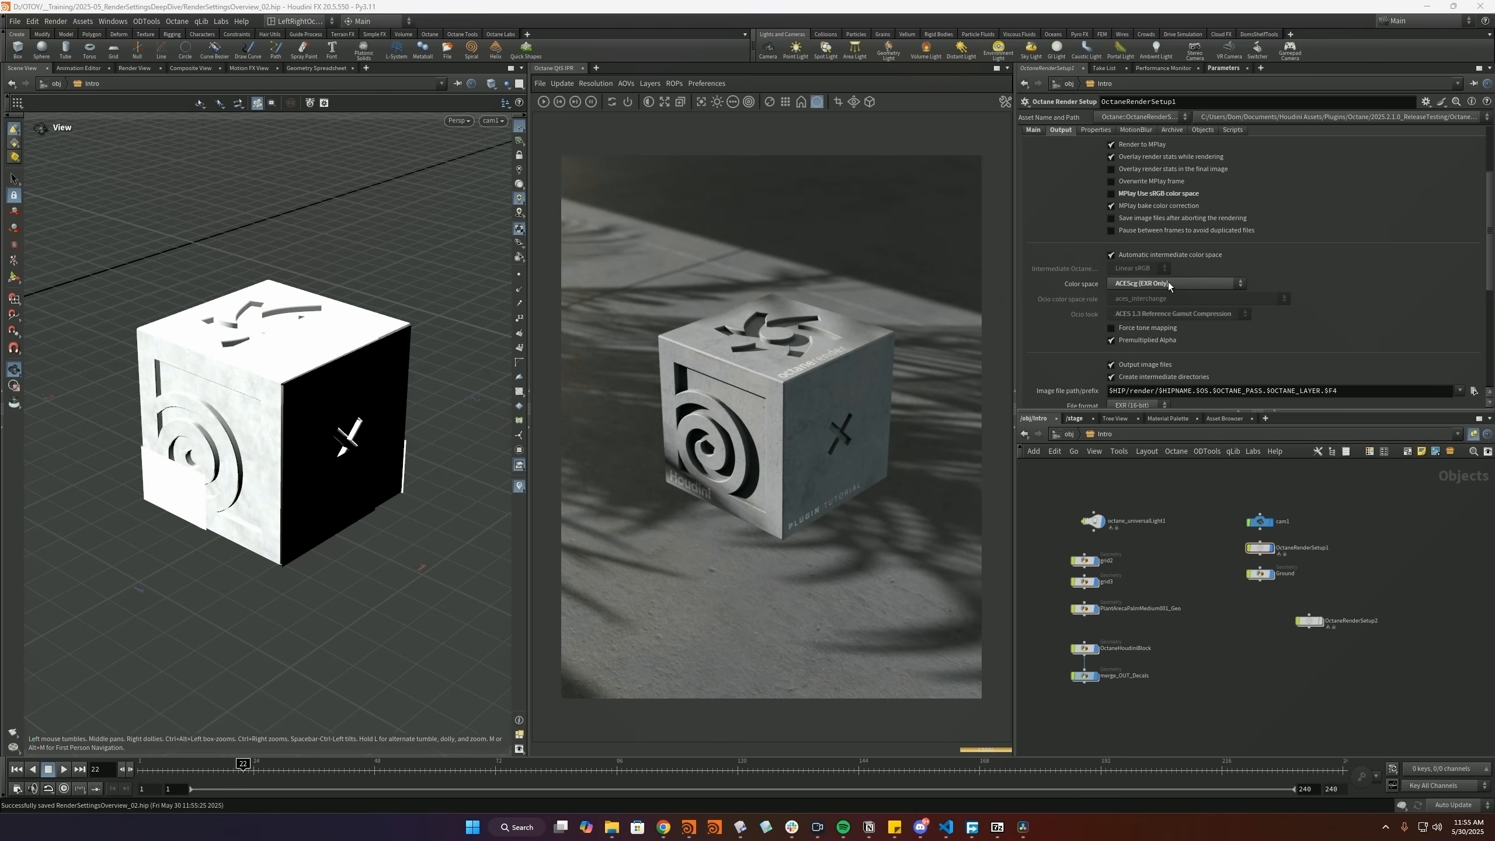
- Set the output color space to Default for file type (sRGB/linear sRGB)
left_click(1130, 285)
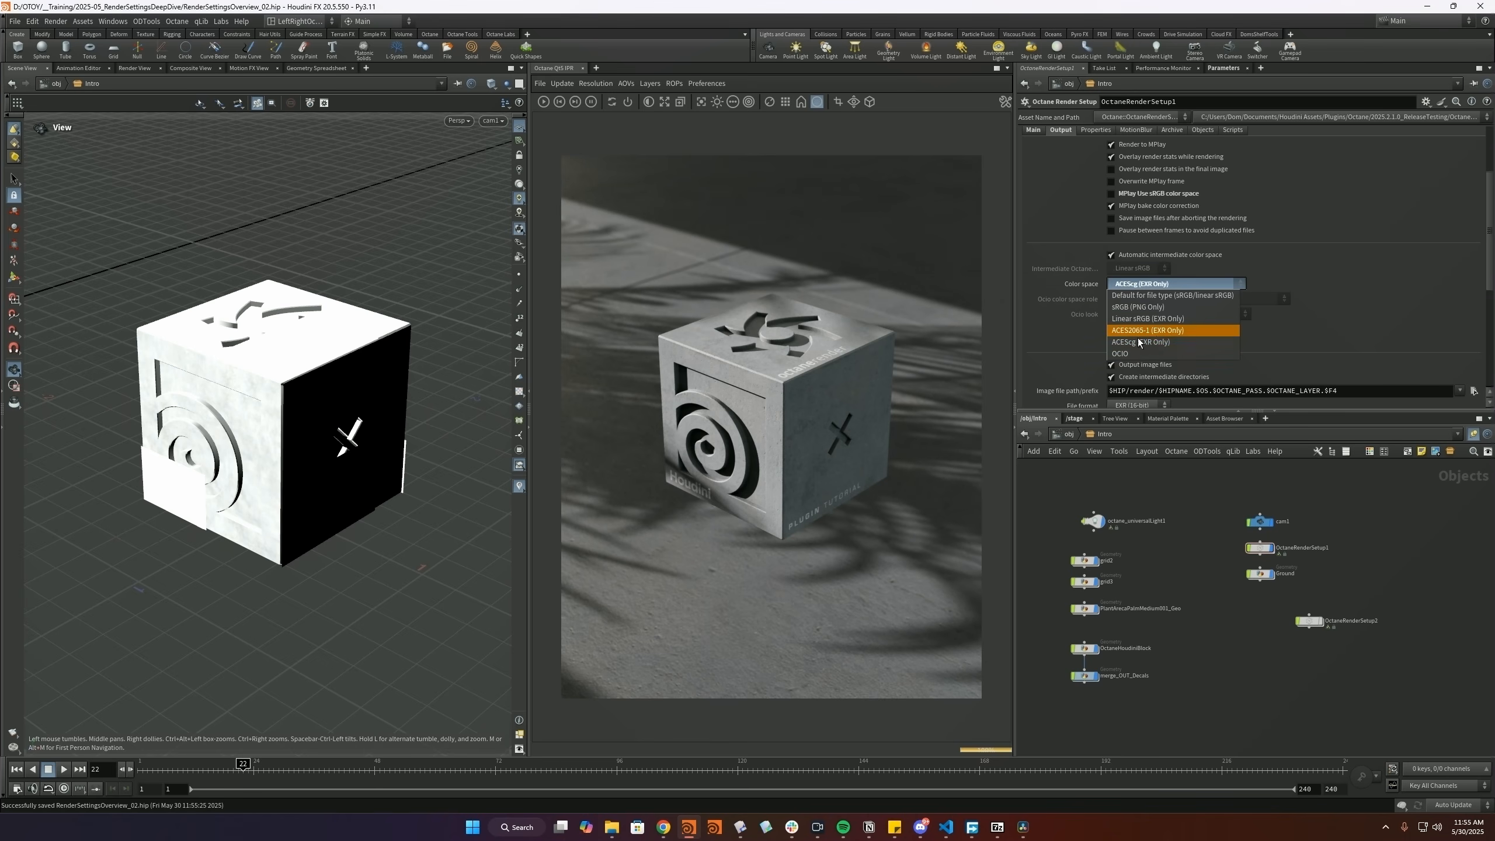
left_click(1146, 295)
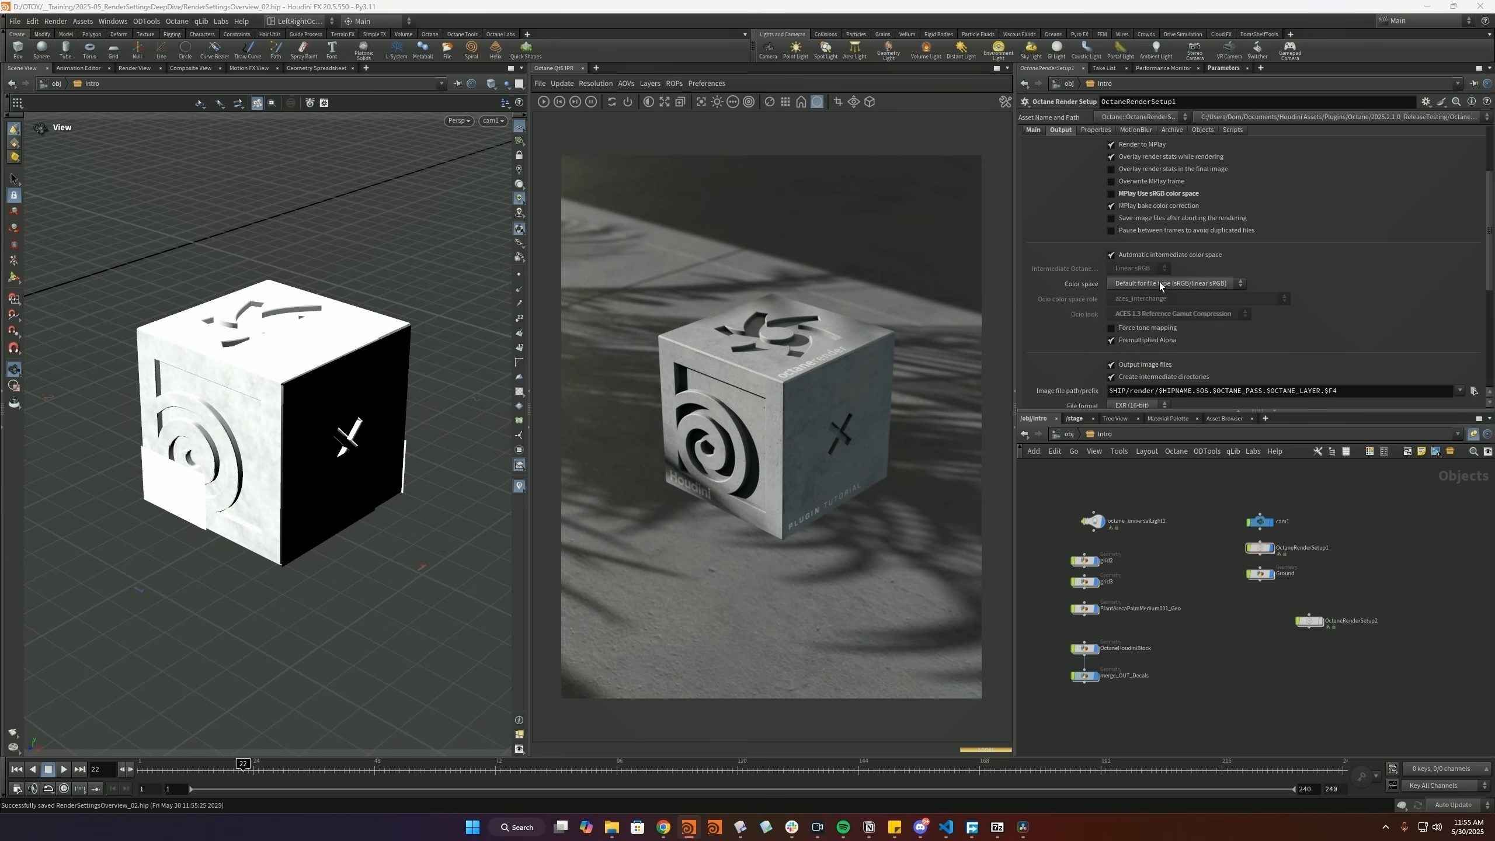
left_click(1184, 283)
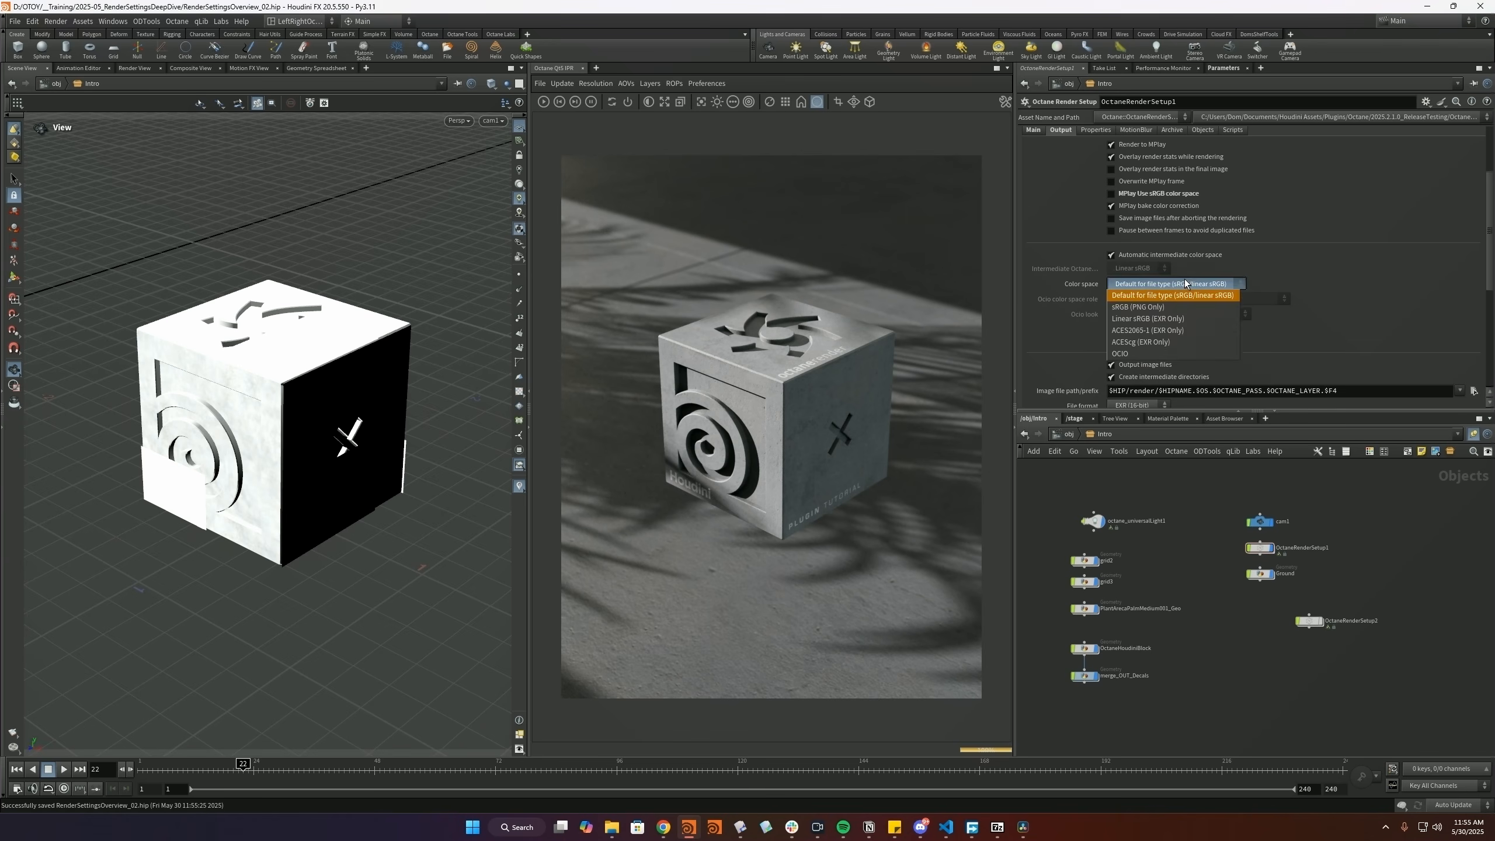
left_click(1181, 294)
- Examine the available file formats and color space choices in the output settings
scroll(1161, 338, "down", 2)
left_click(1141, 360)
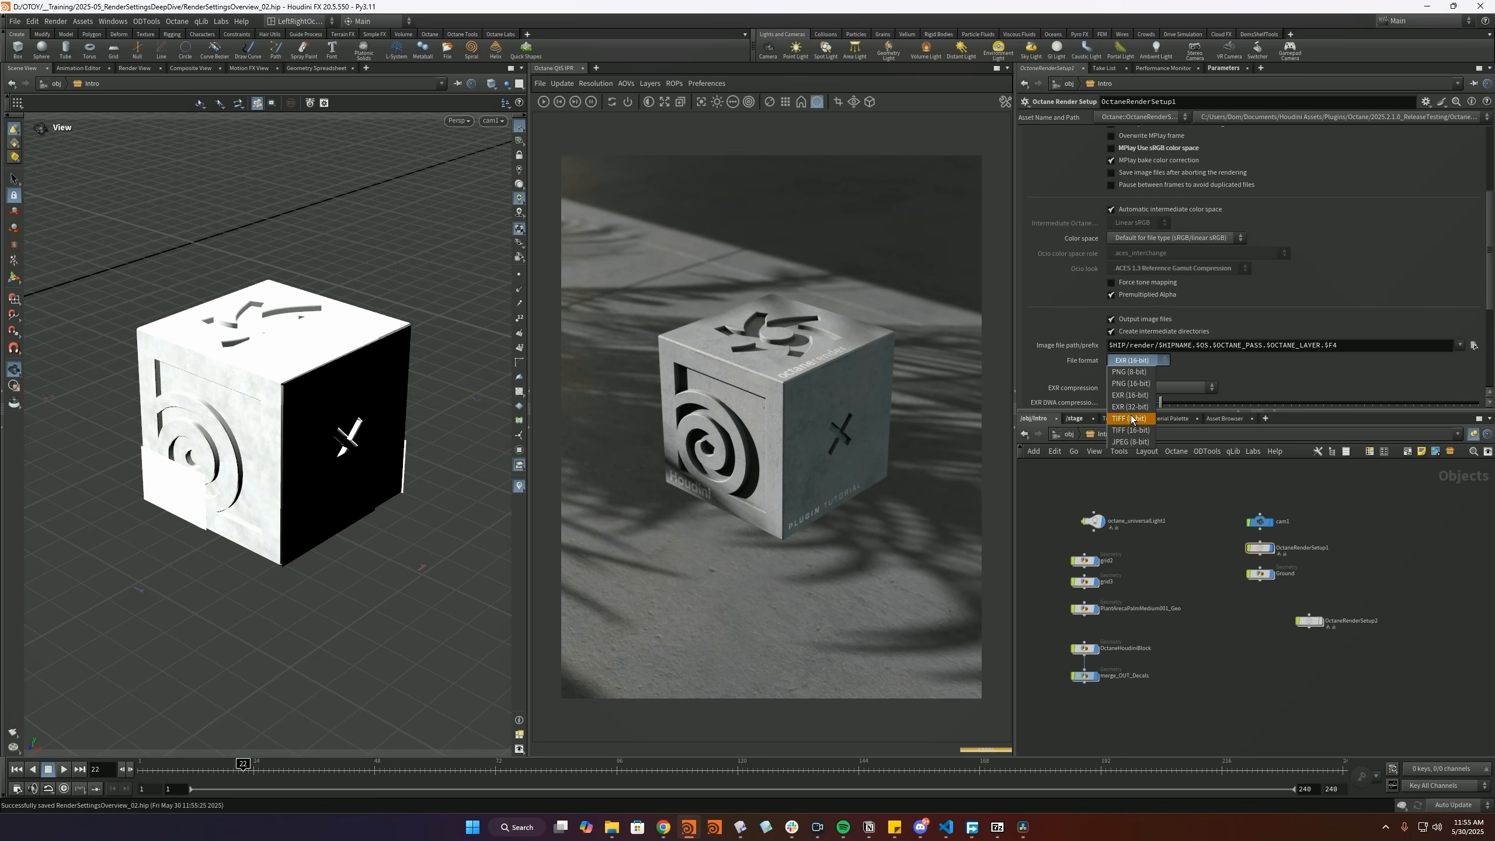
left_click(1171, 314)
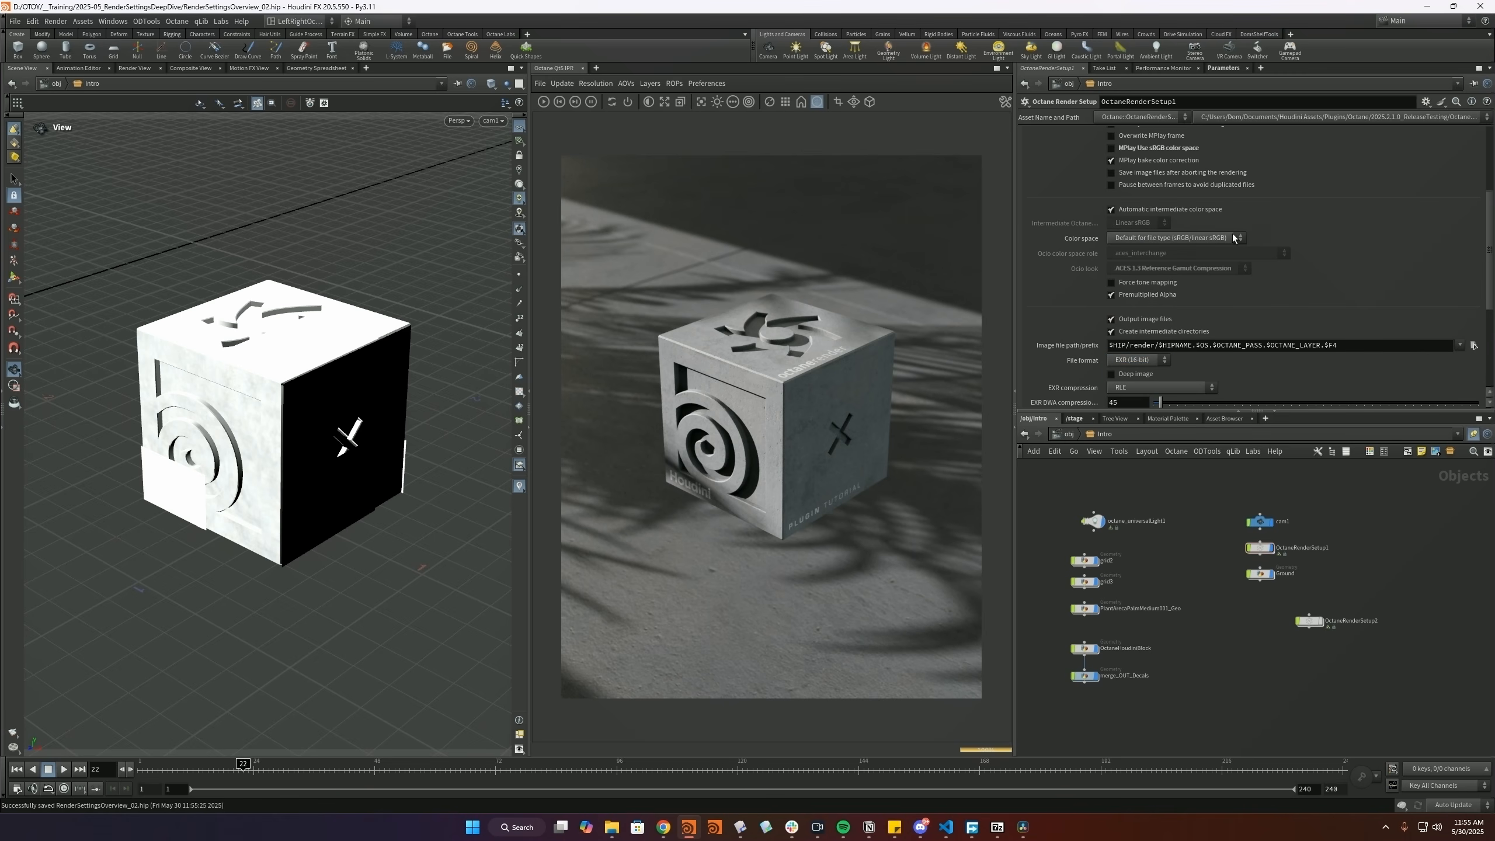
left_click(1206, 241)
left_click(1153, 242)
left_click(1189, 238)
left_click(1188, 242)
scroll(1179, 321, "down", 2)
left_click(1116, 301)
left_click(1158, 304)
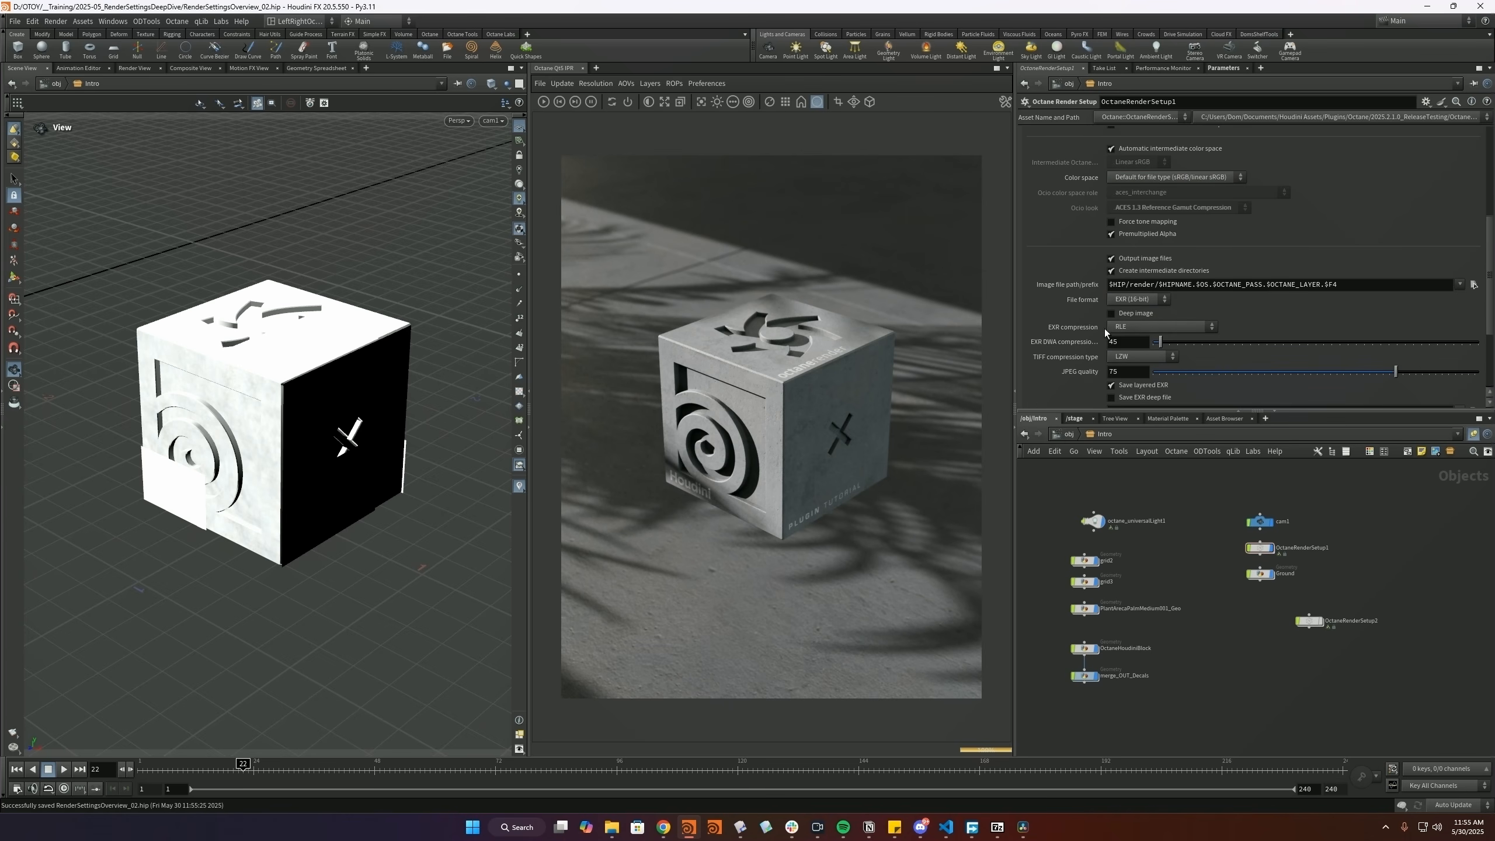
- Examine the EXR compression choices and the deep image and Save EXR deep file options in the output settings
left_click(1128, 322)
left_click(1111, 314)
scroll(1156, 340, "down", 2)
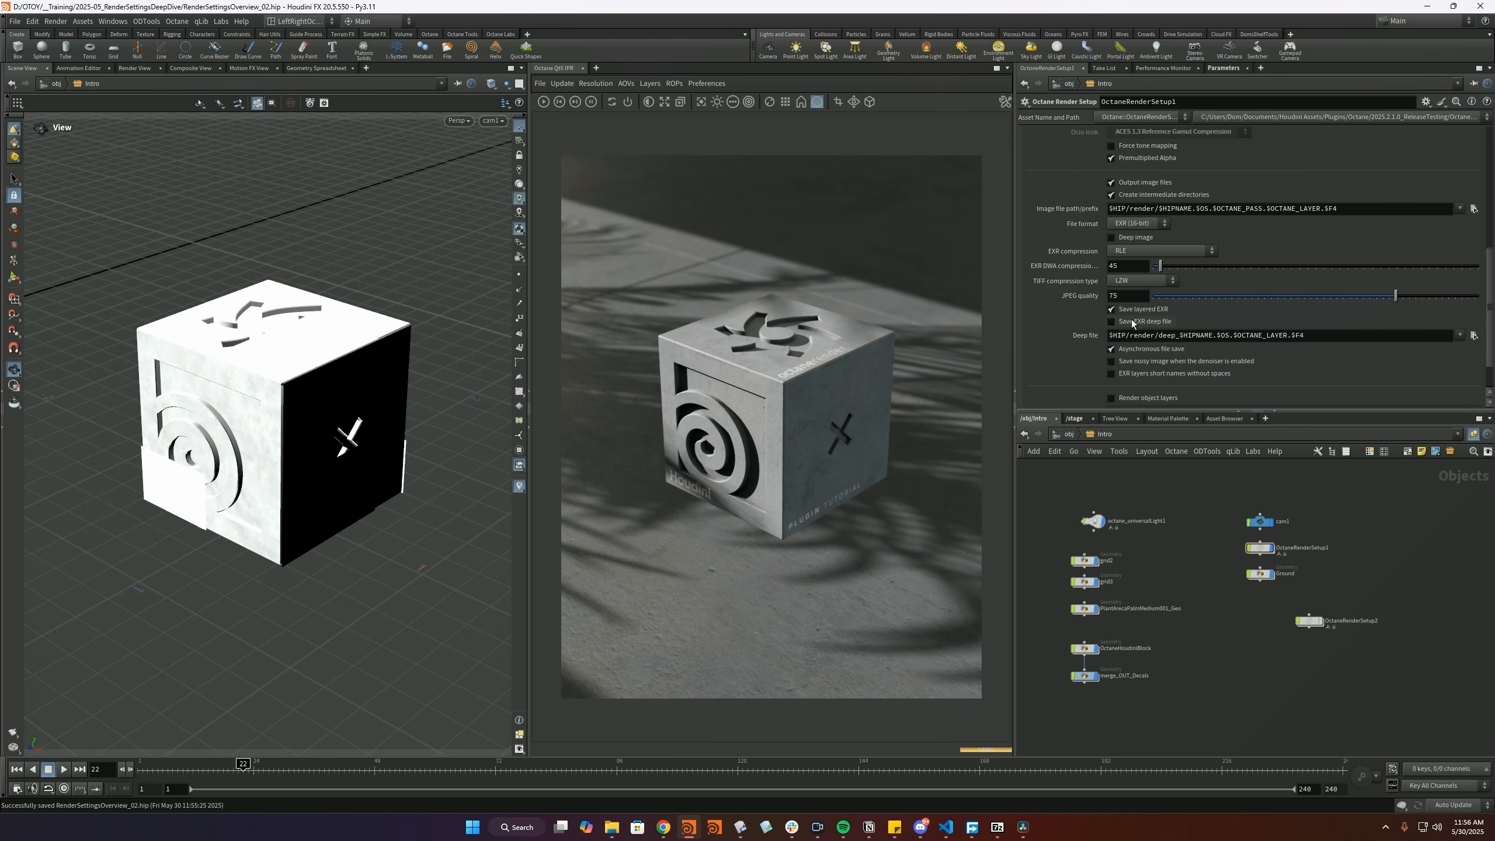
left_click(1113, 323)
left_click(1113, 322)
scroll(1137, 337, "up", 2)
left_click(1137, 328)
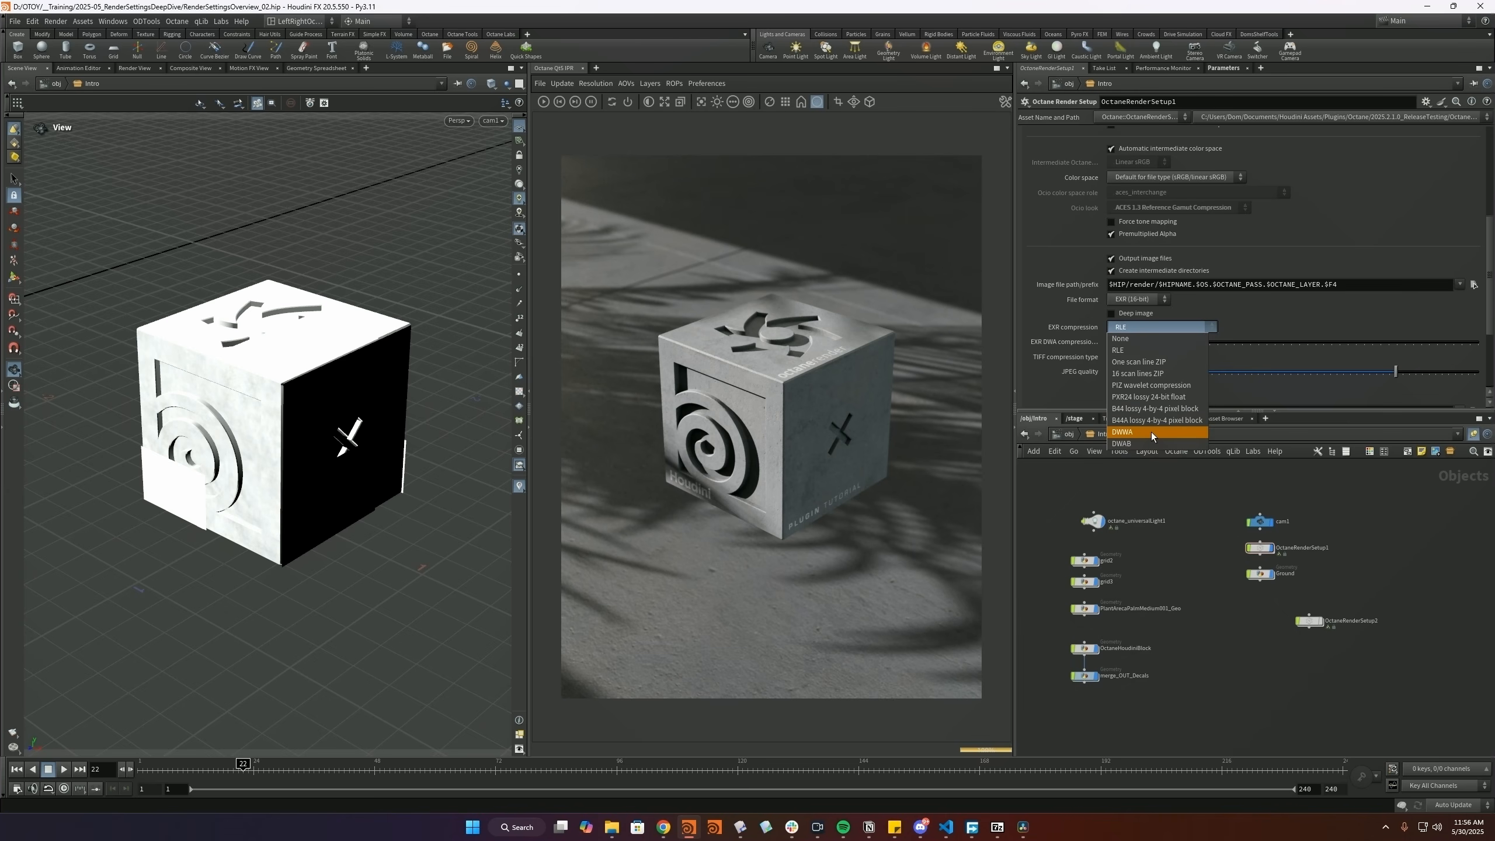
left_click(1149, 330)
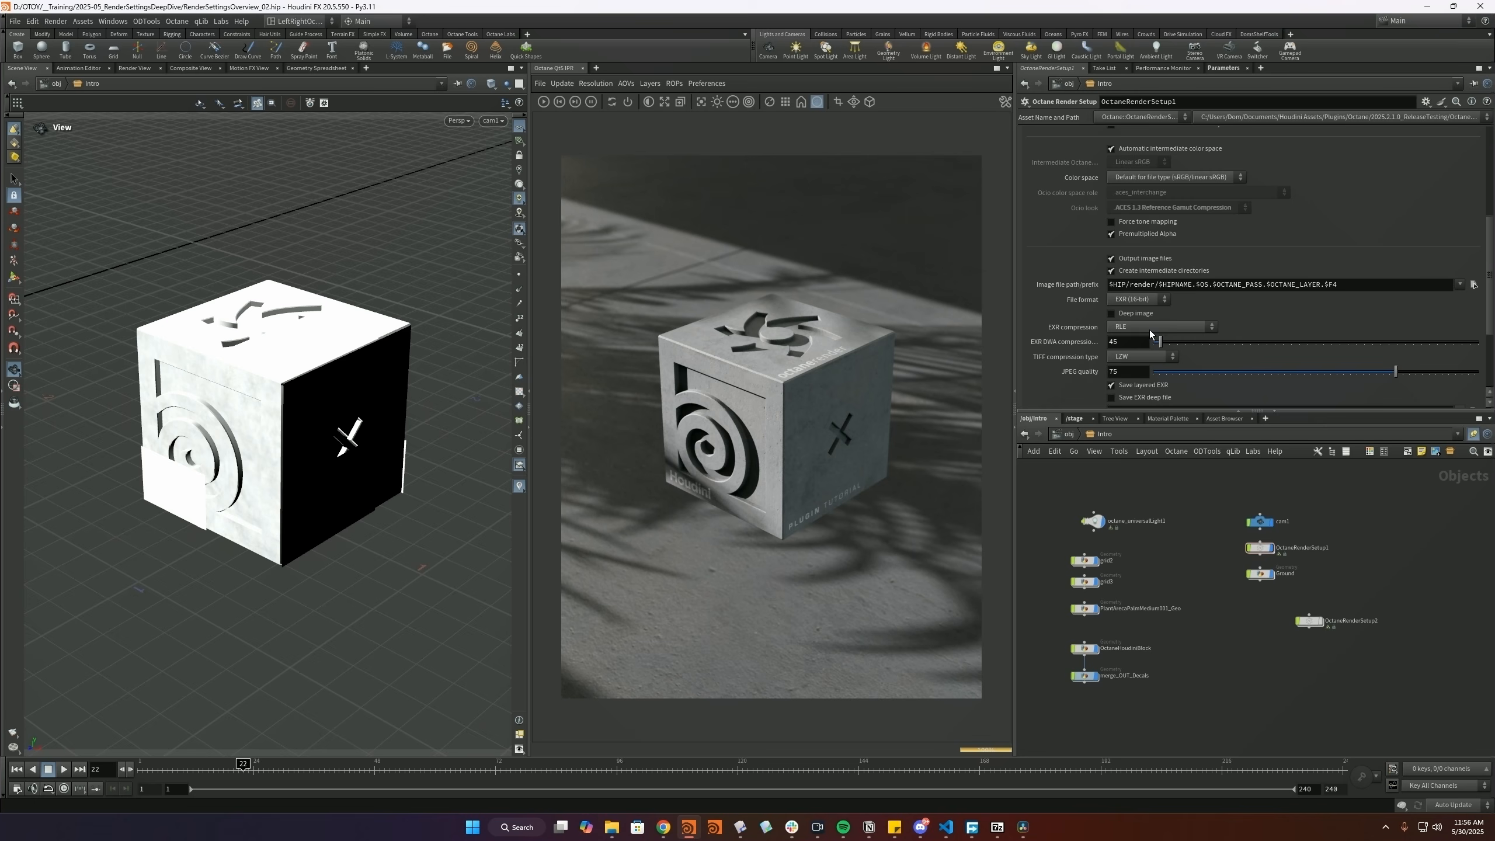
- Save the scene and turn on Render object layers with the live render running
key("ctrl+s")
scroll(1107, 352, "down", 3)
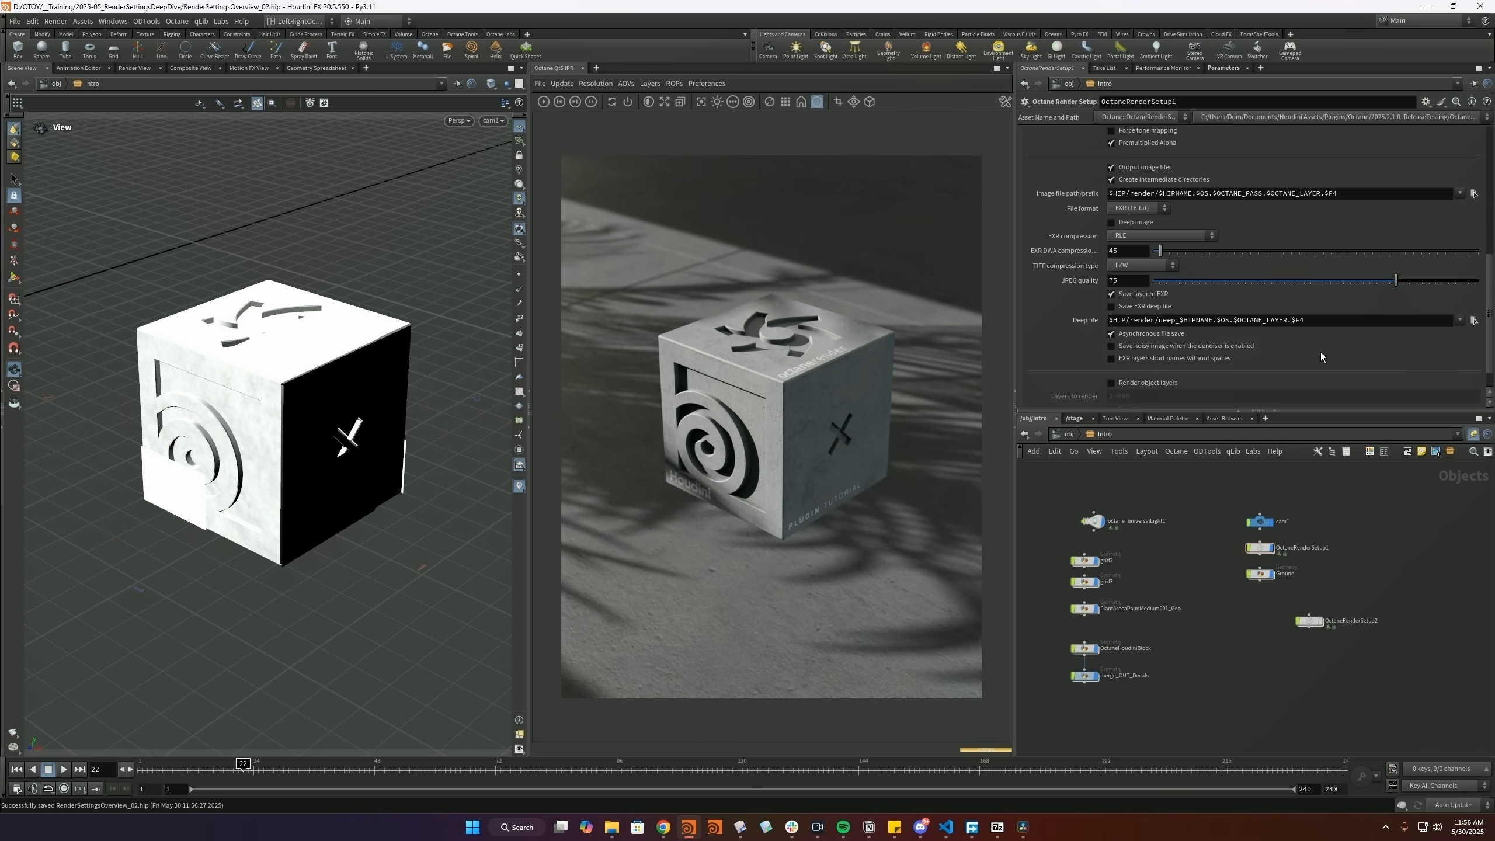
scroll(1320, 351, "down", 1)
left_click(1112, 351)
left_click(543, 102)
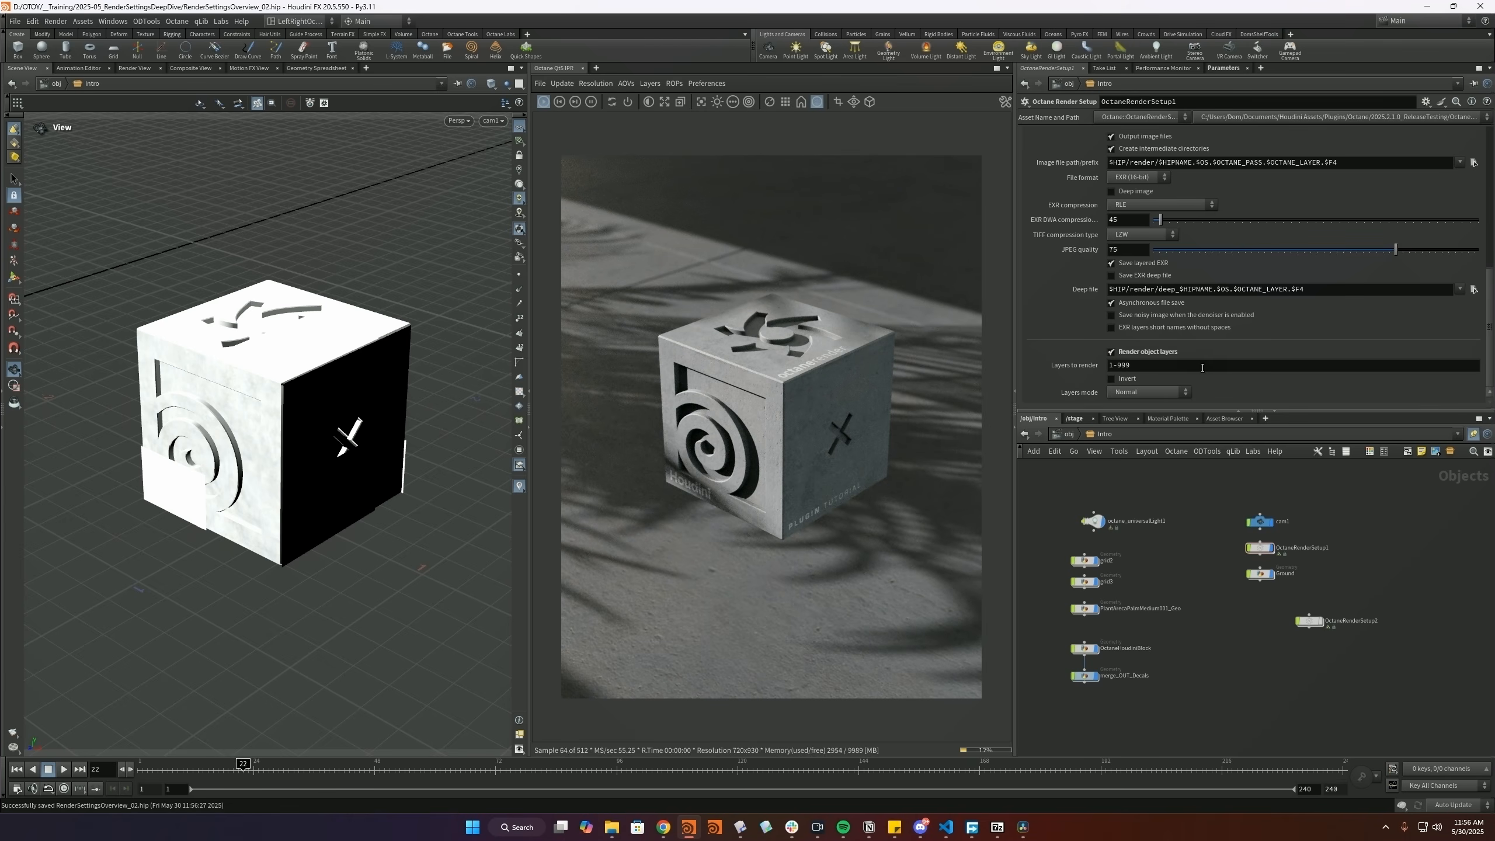
- Isolate object layer 1 in the live render, and switch to layer 2 for comparison
left_click(650, 83)
left_click(650, 116)
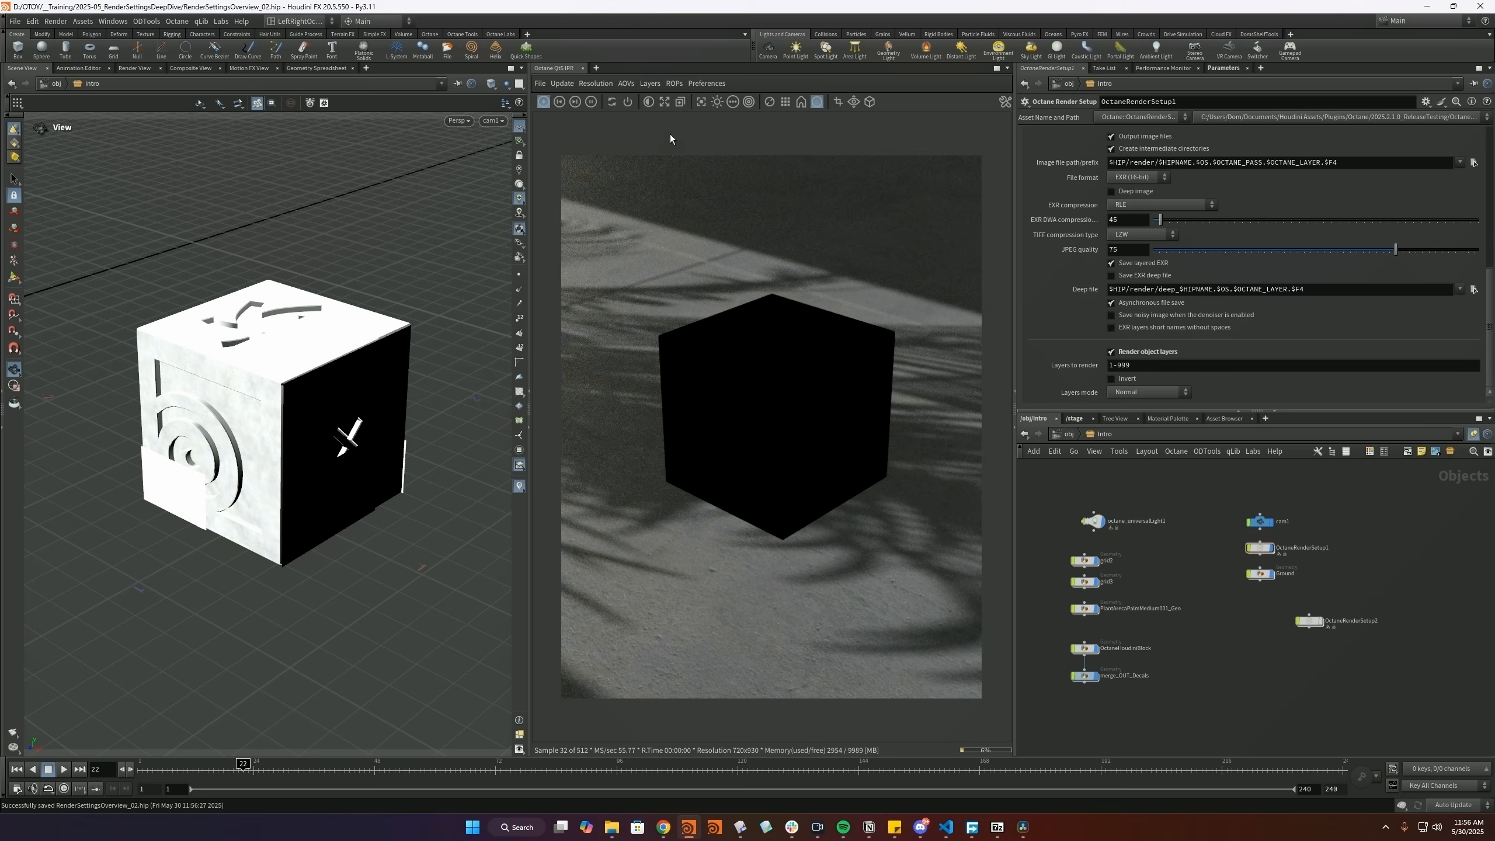
left_click(650, 83)
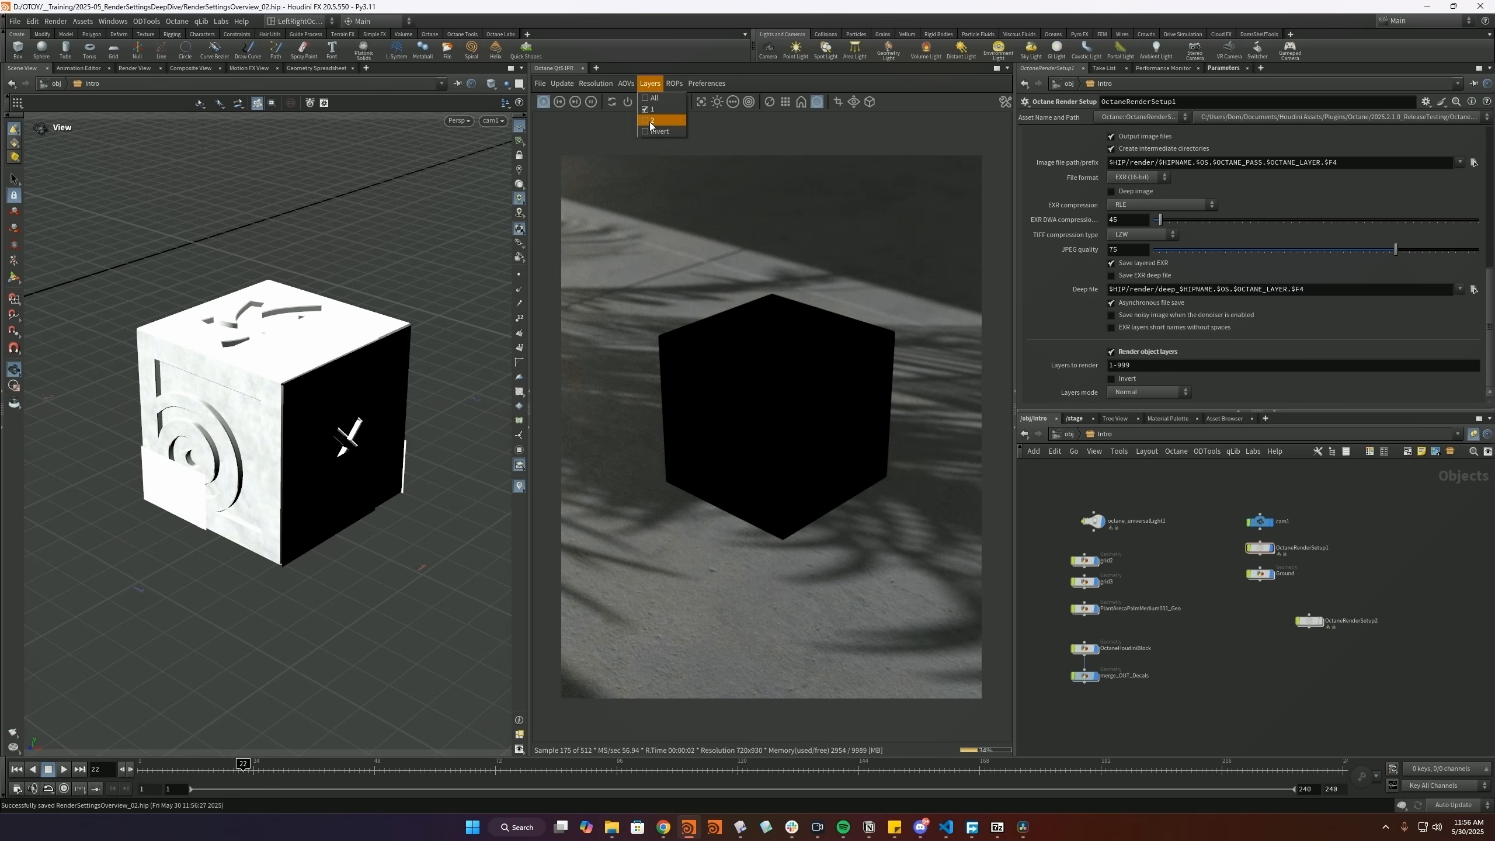
left_click(649, 126)
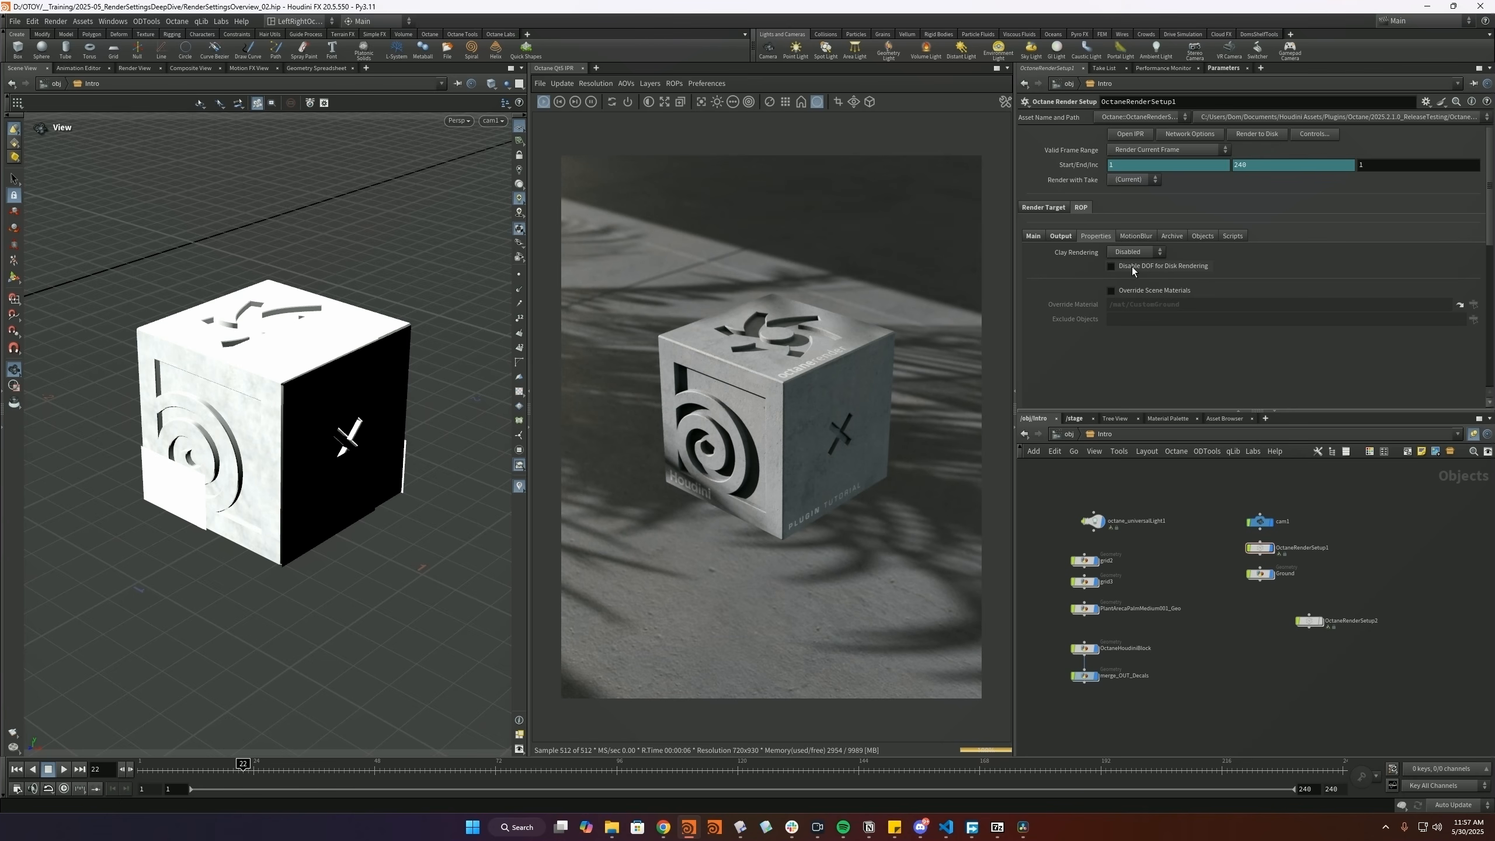
- Try the Clay color mode for Clay Rendering and return it to Disabled
left_click(1134, 255)
left_click(1135, 285)
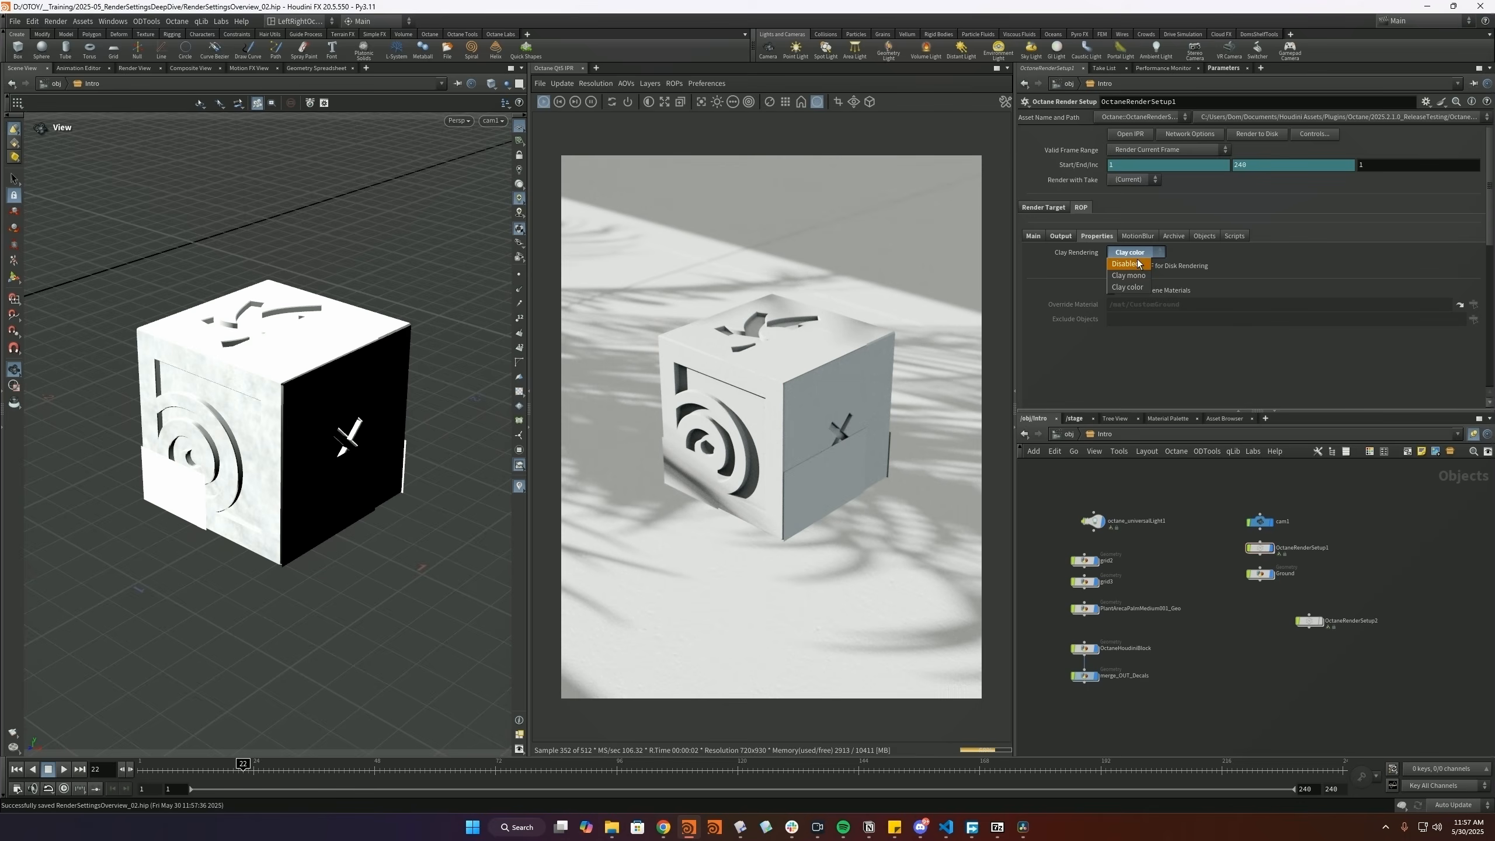
left_click(1135, 264)
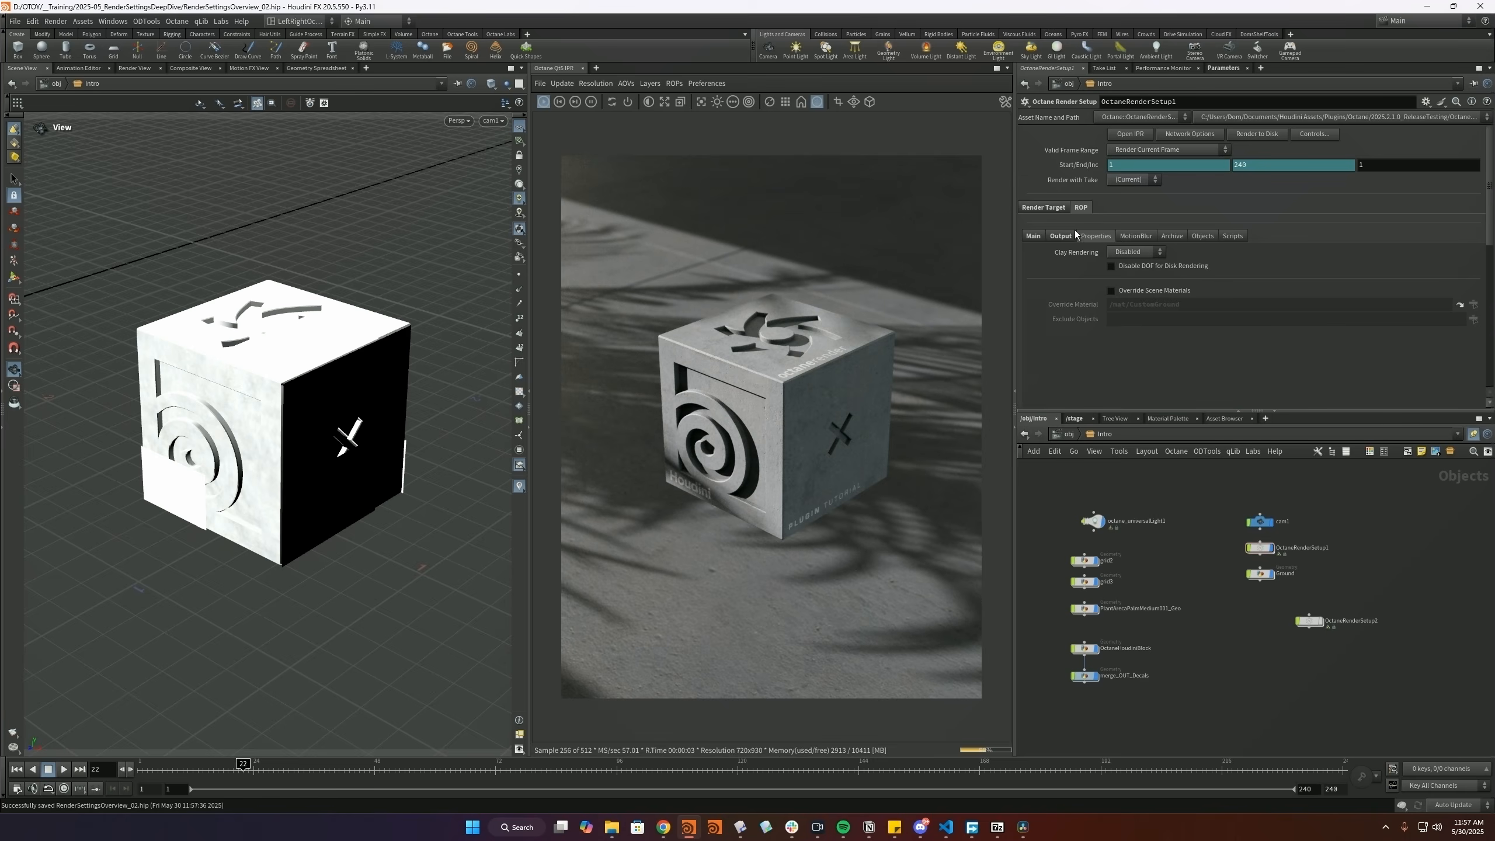
- Toggle Disable DOF for Disk Rendering on and back off, and try Override Scene Materials
left_click(1123, 266)
left_click(1123, 268)
left_click(1111, 291)
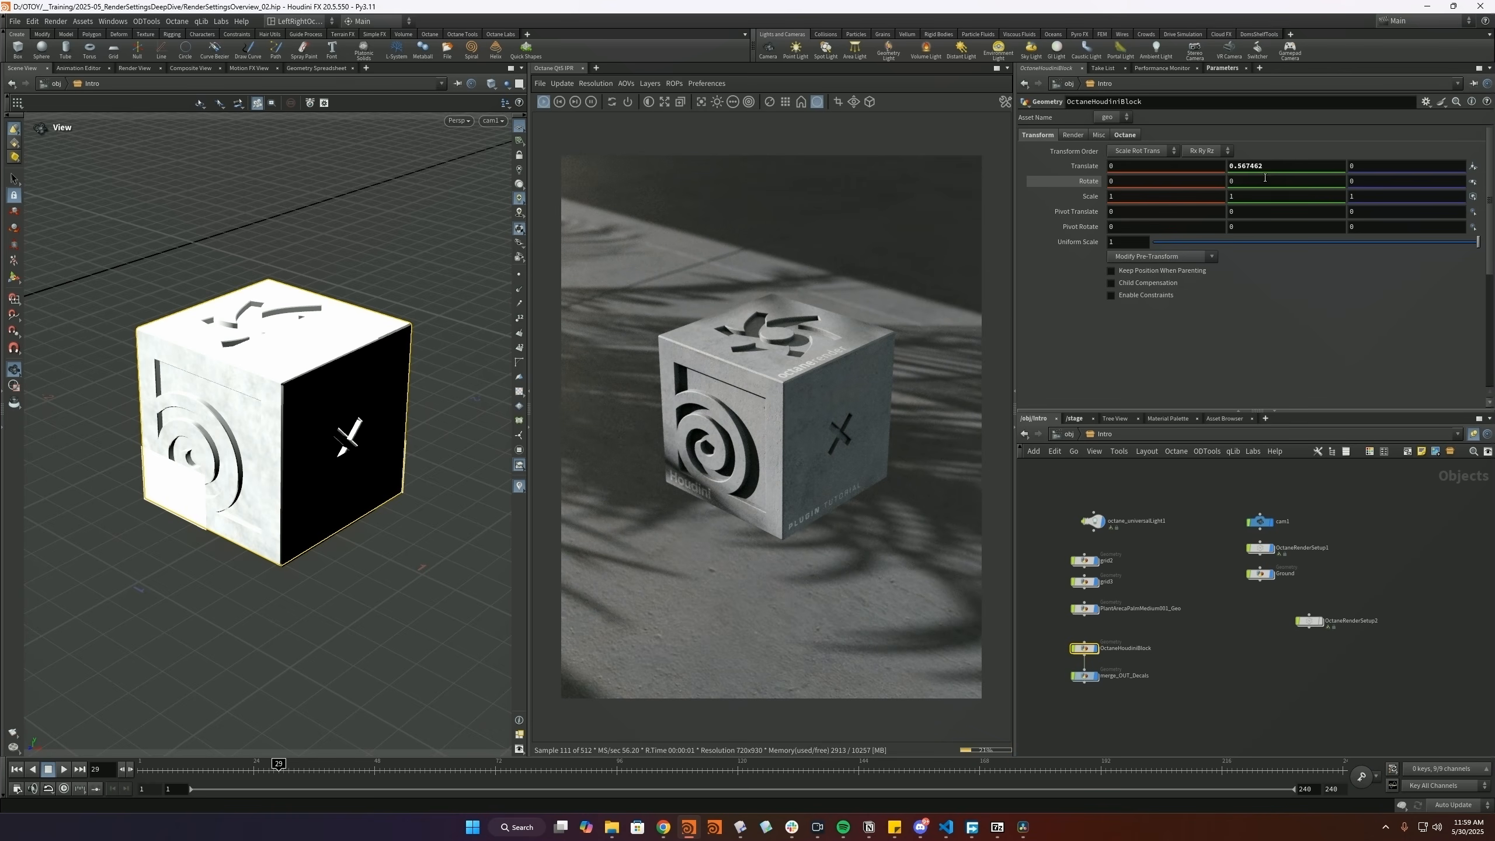
- Set the OctaneHoudiniBlock's Y rotation to the expression $FF*180 and save the scene
left_click(1147, 182)
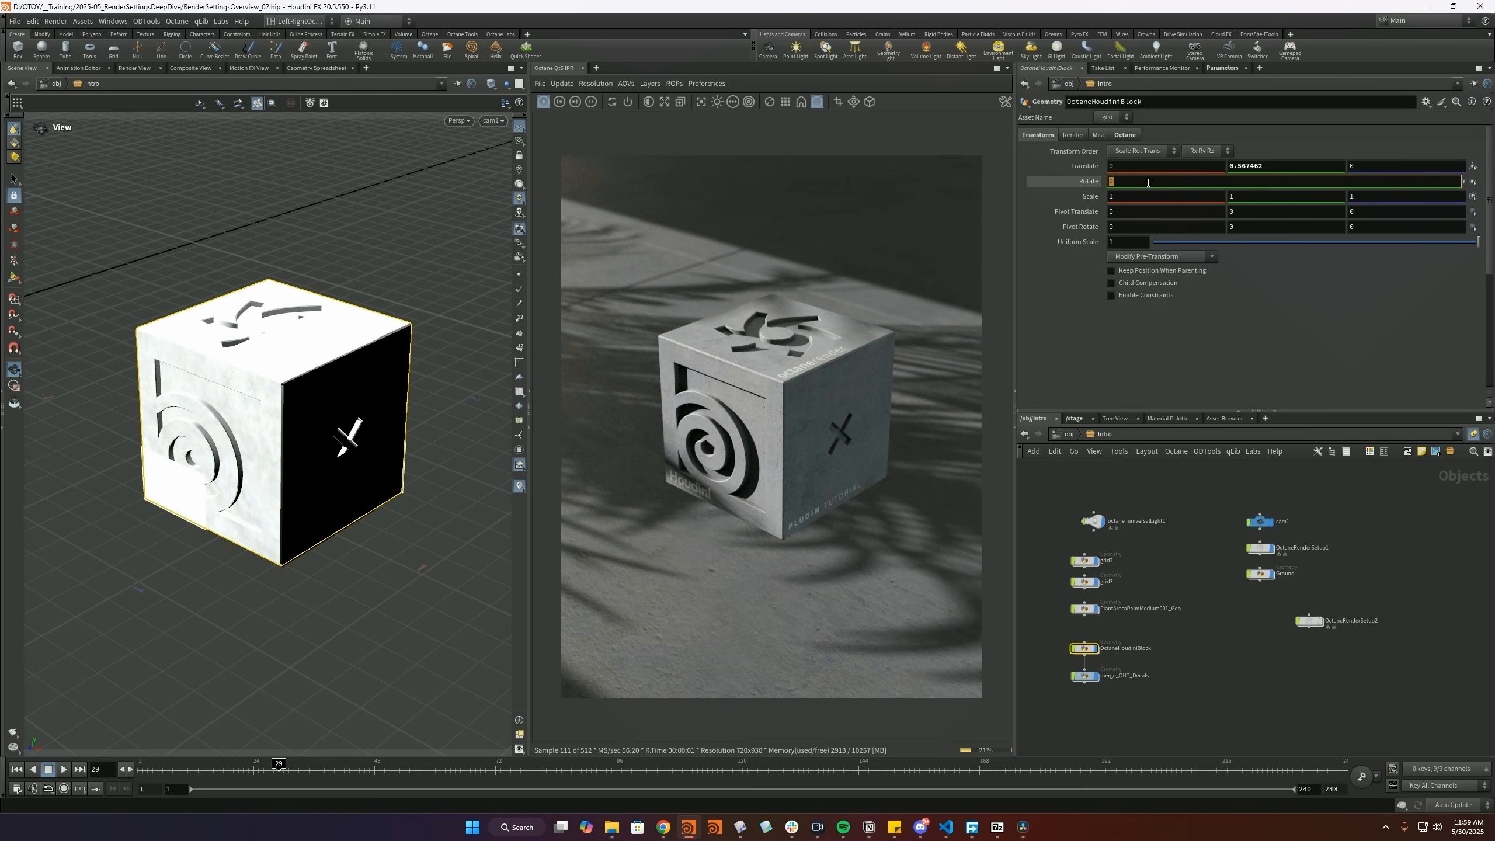
type("$$")
key("BackSpace")
type("FF*180")
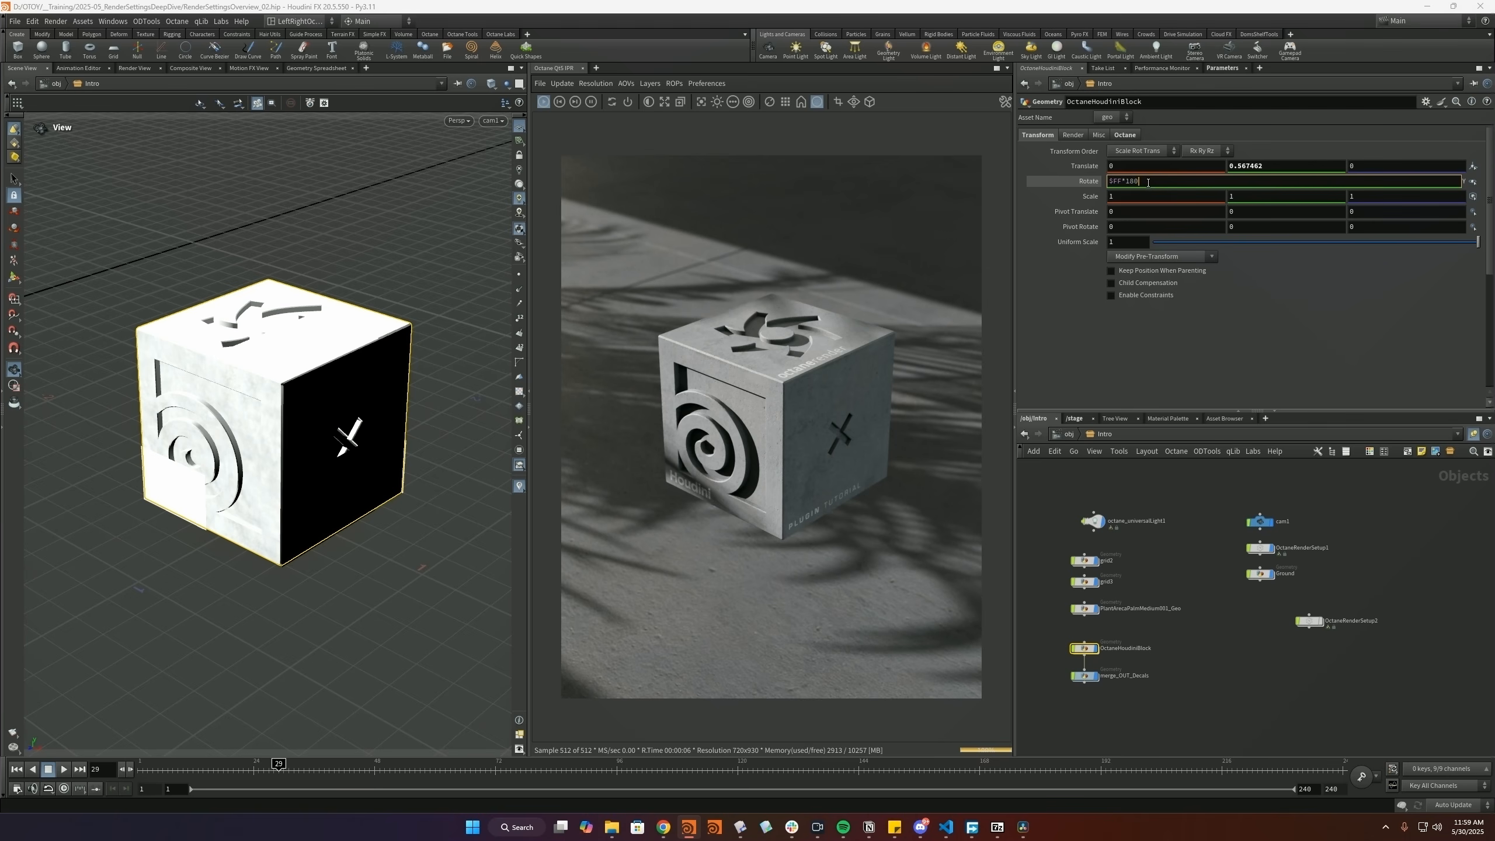
key("Return")
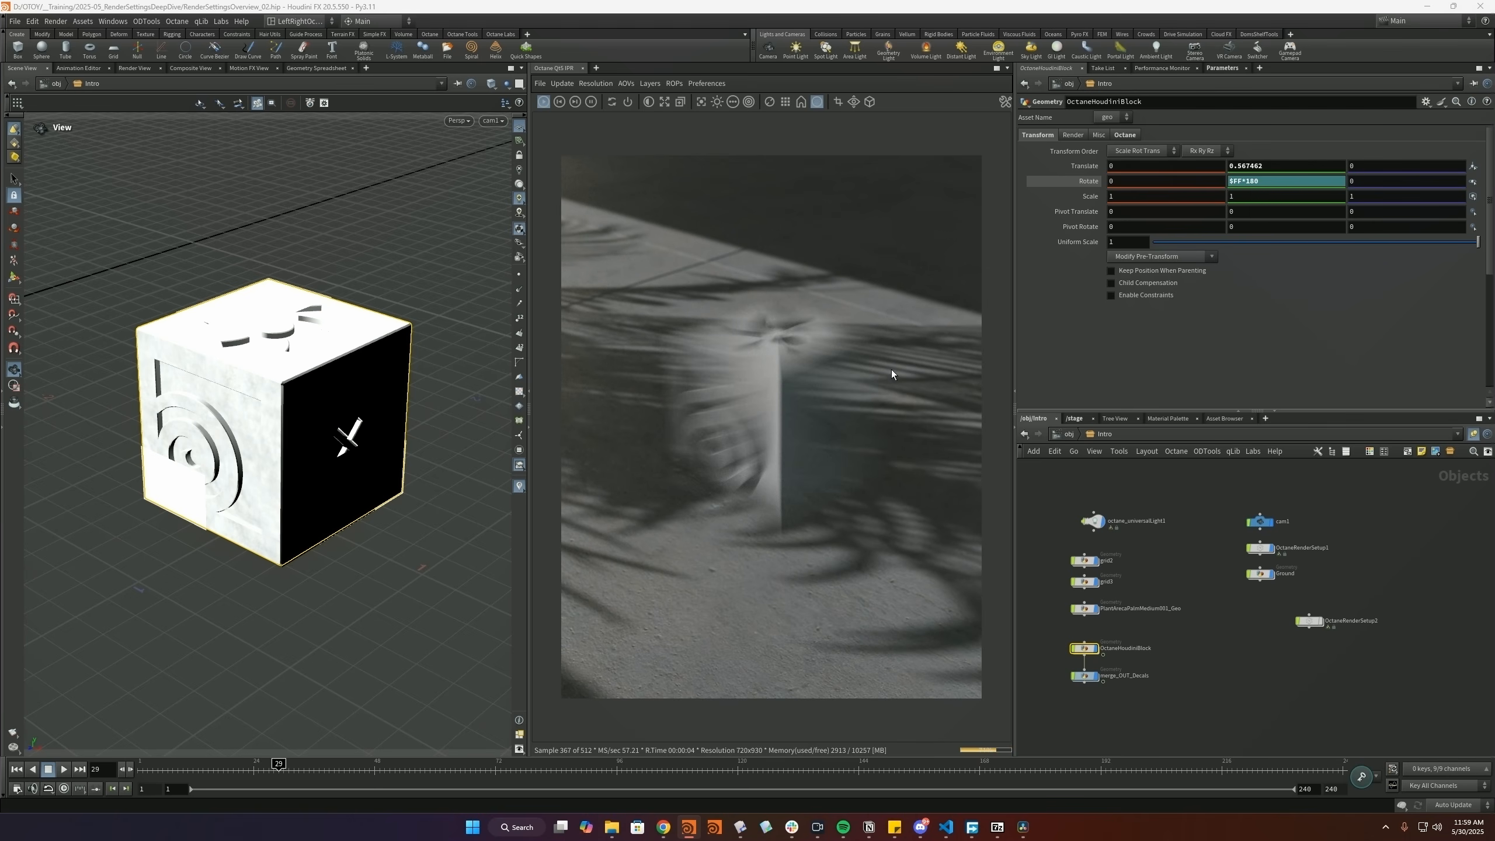
key("ctrl+s")
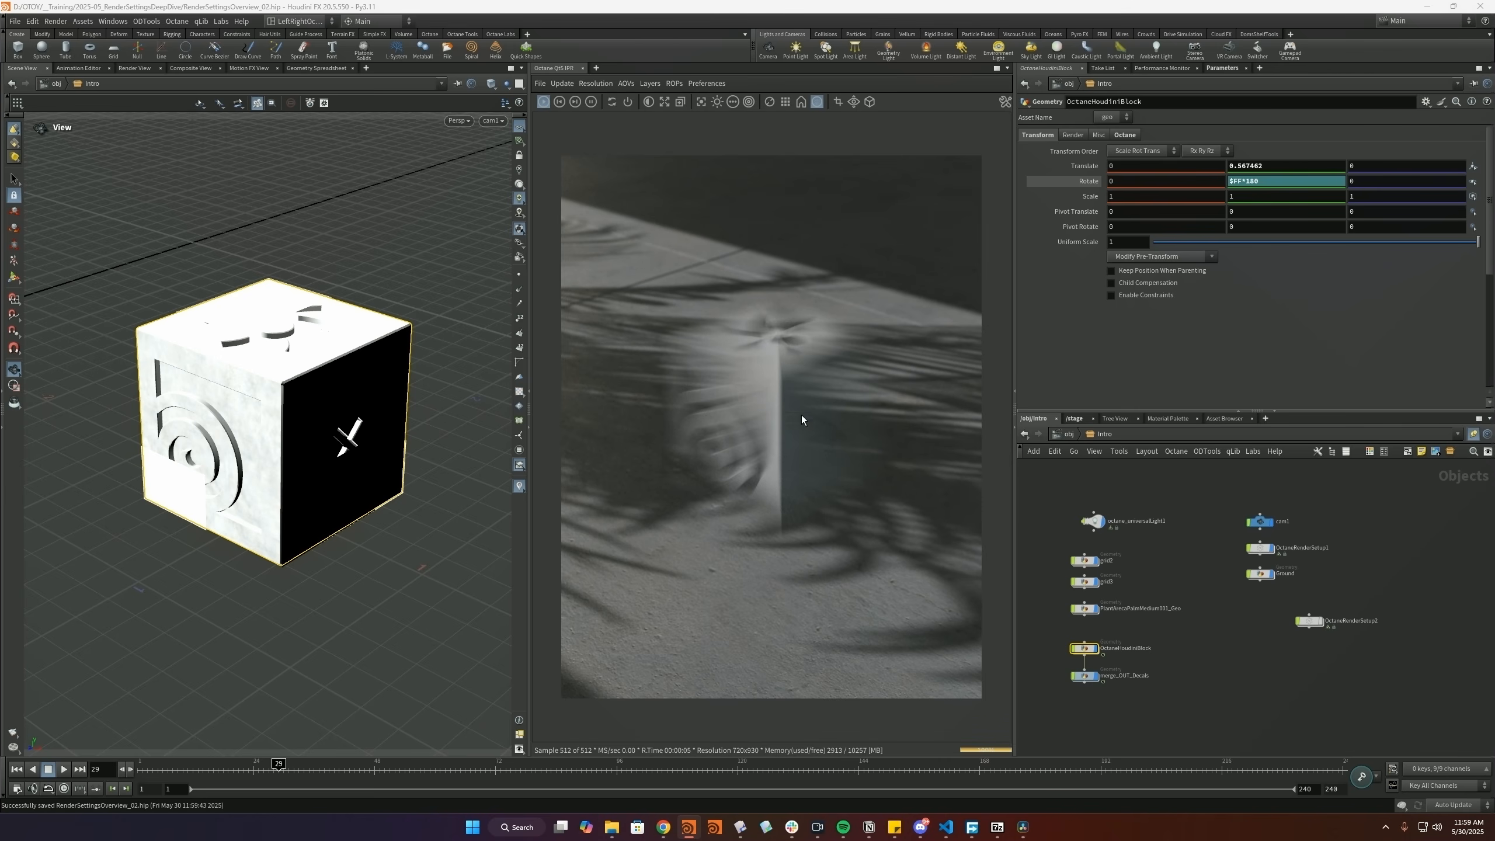
- Set Transform. MB steps to 20 in OctaneRenderSetup1's motion blur settings and refresh the live render
left_click(1260, 547)
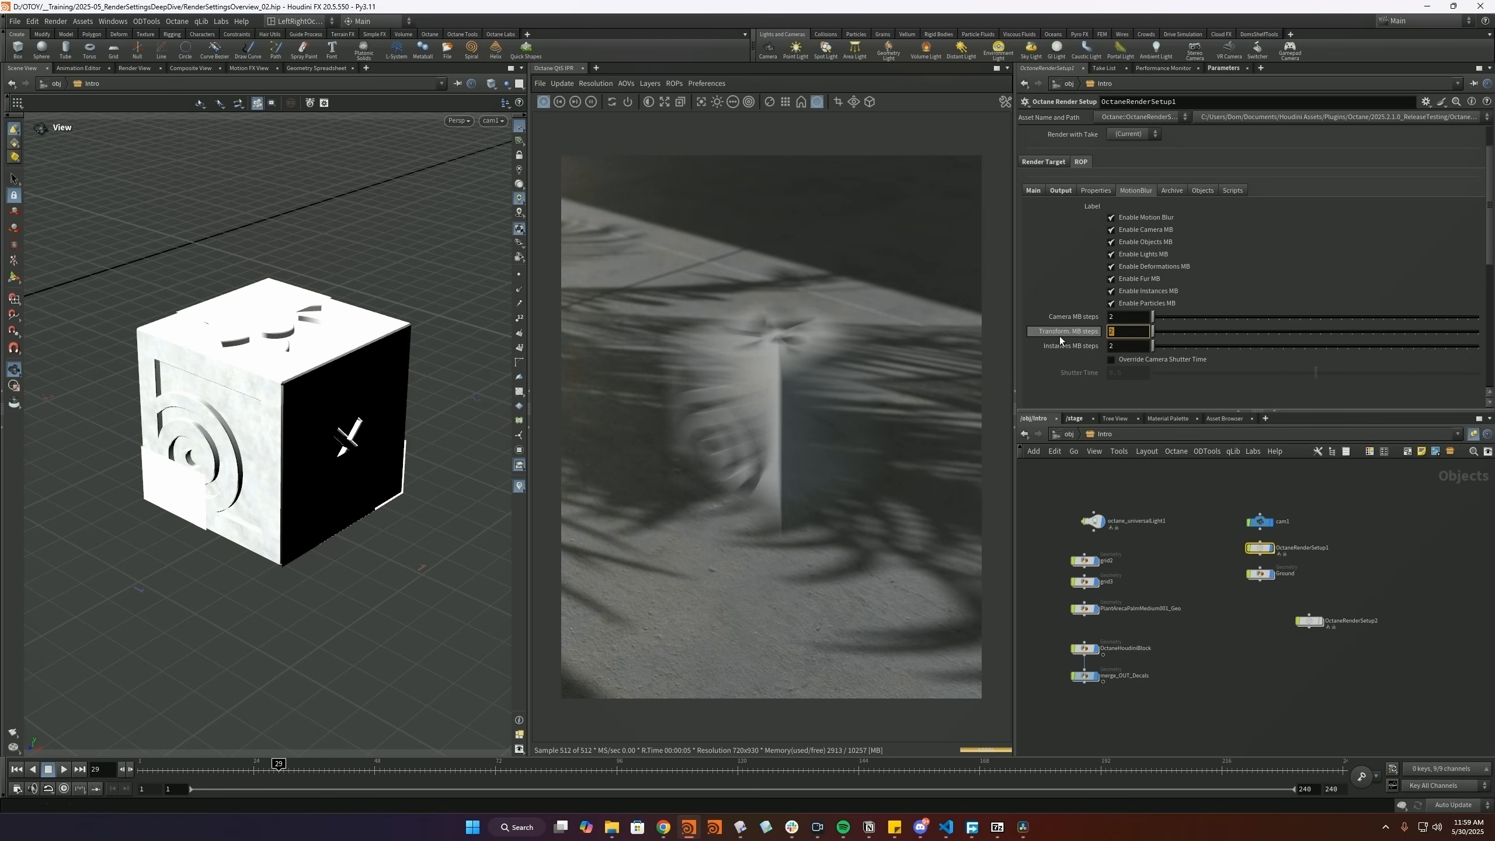
type("20")
key("Return")
left_click(590, 102)
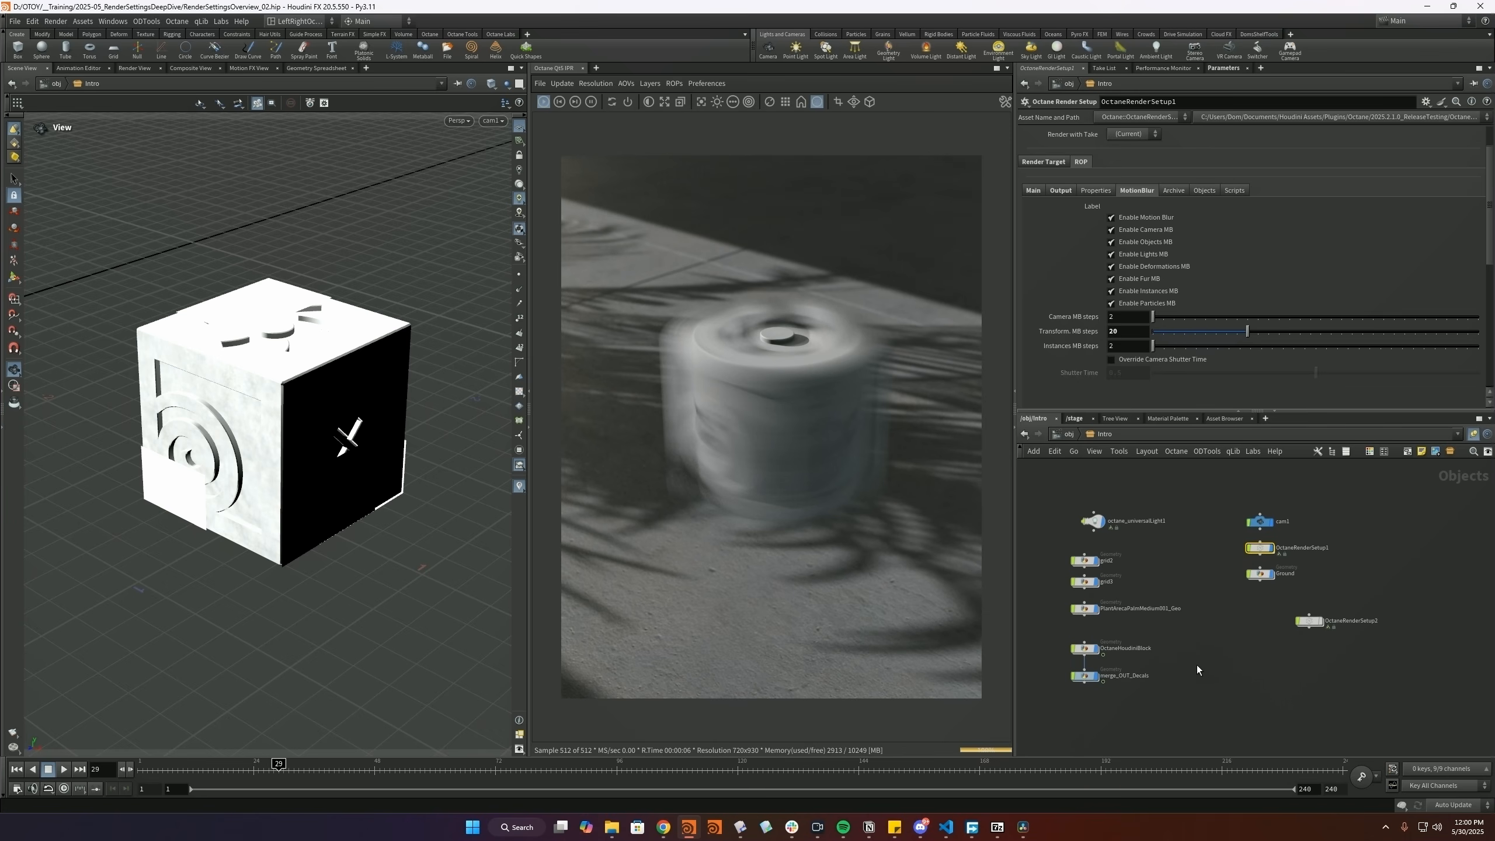
- Enable Override Camera Shutter Time in OctaneRenderSetup1's motion blur settings and set the shutter time to 0.5
left_click(1072, 649)
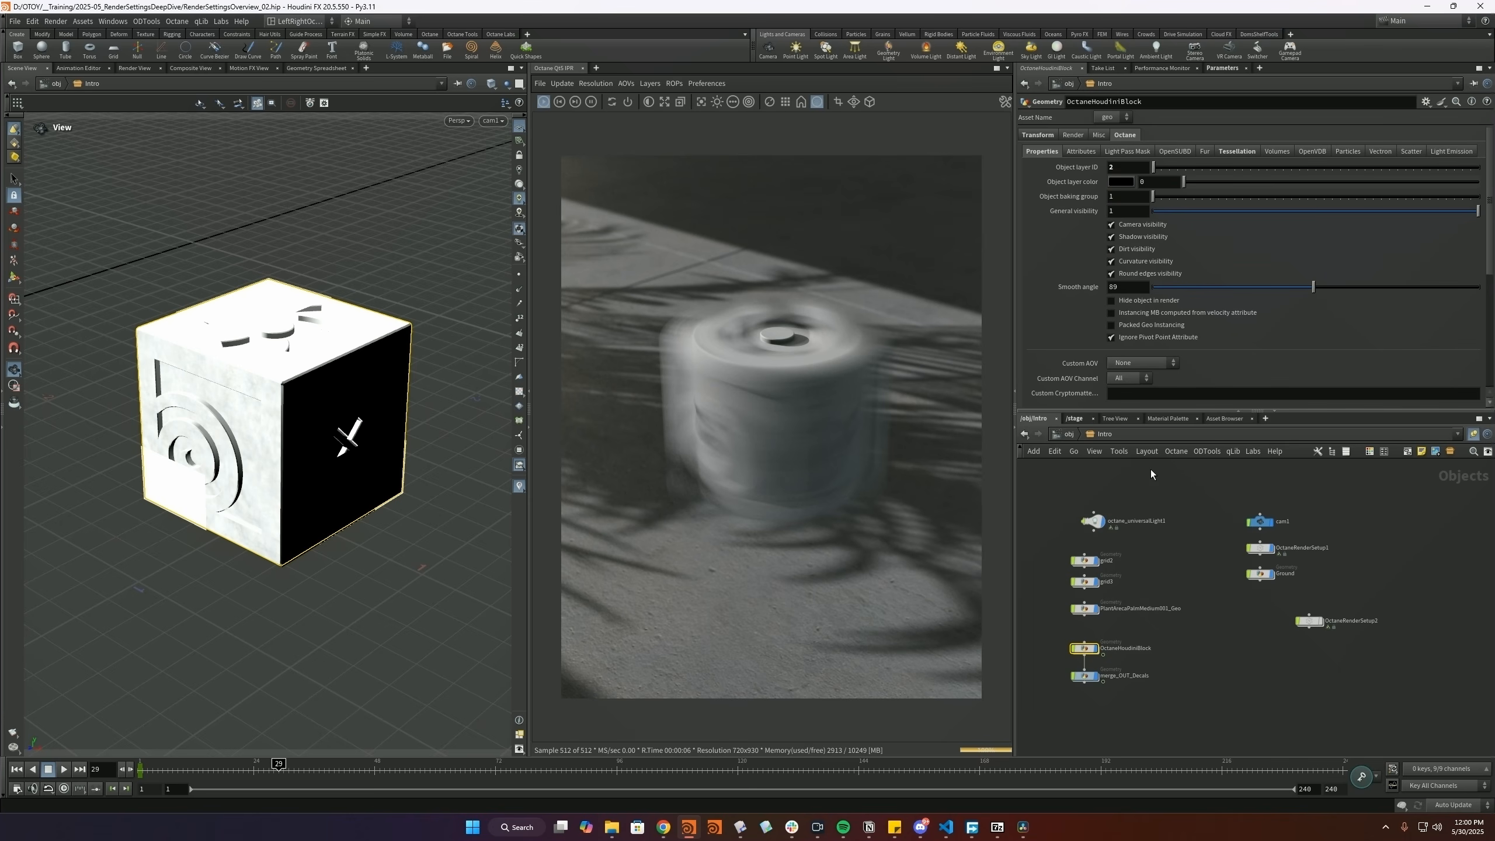
left_click(1259, 547)
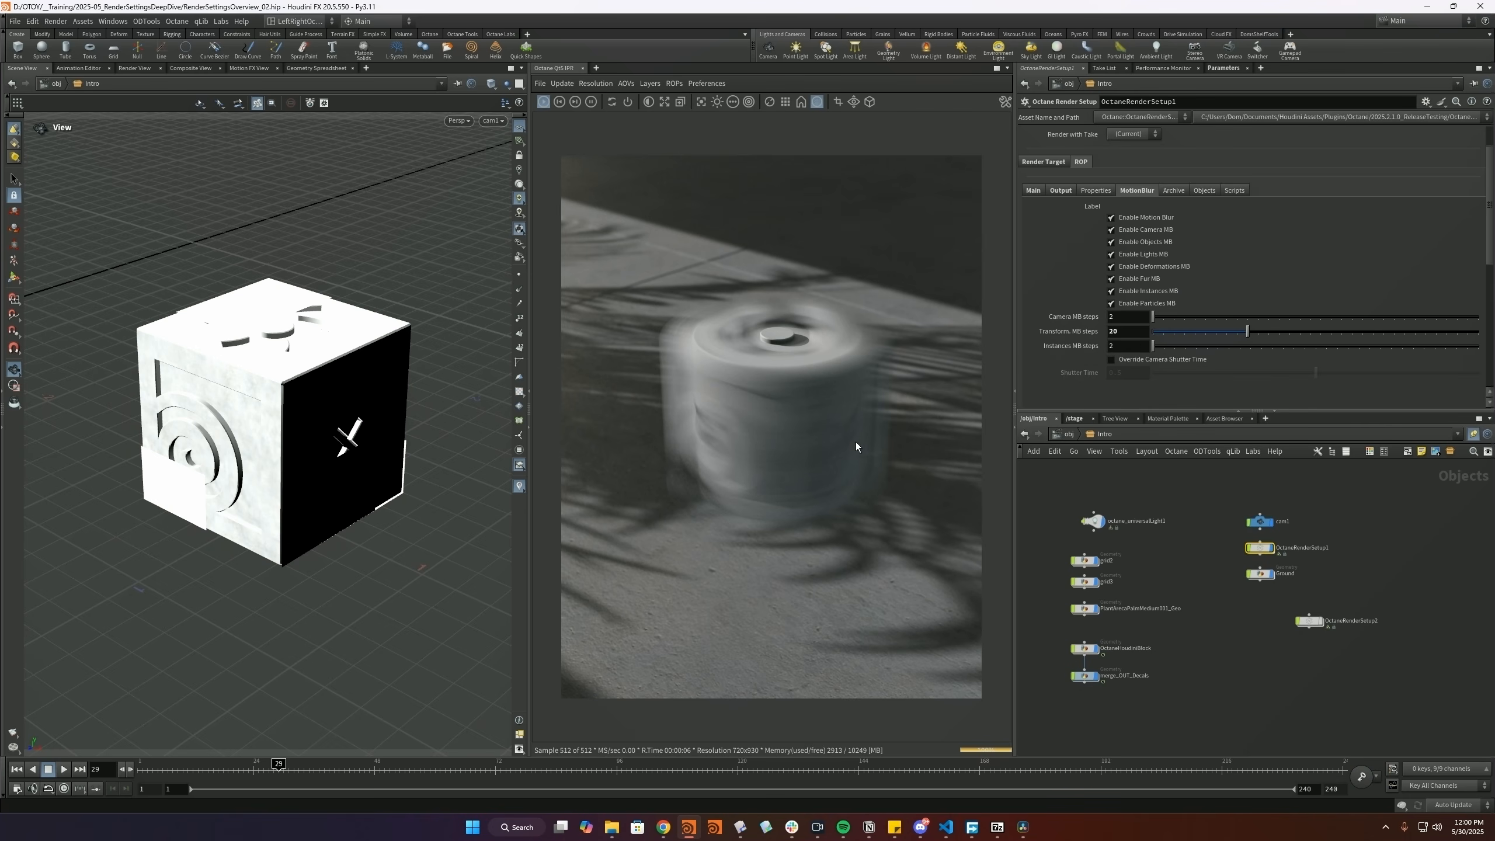
left_click(1111, 359)
left_click_drag(1190, 373, 1158, 373)
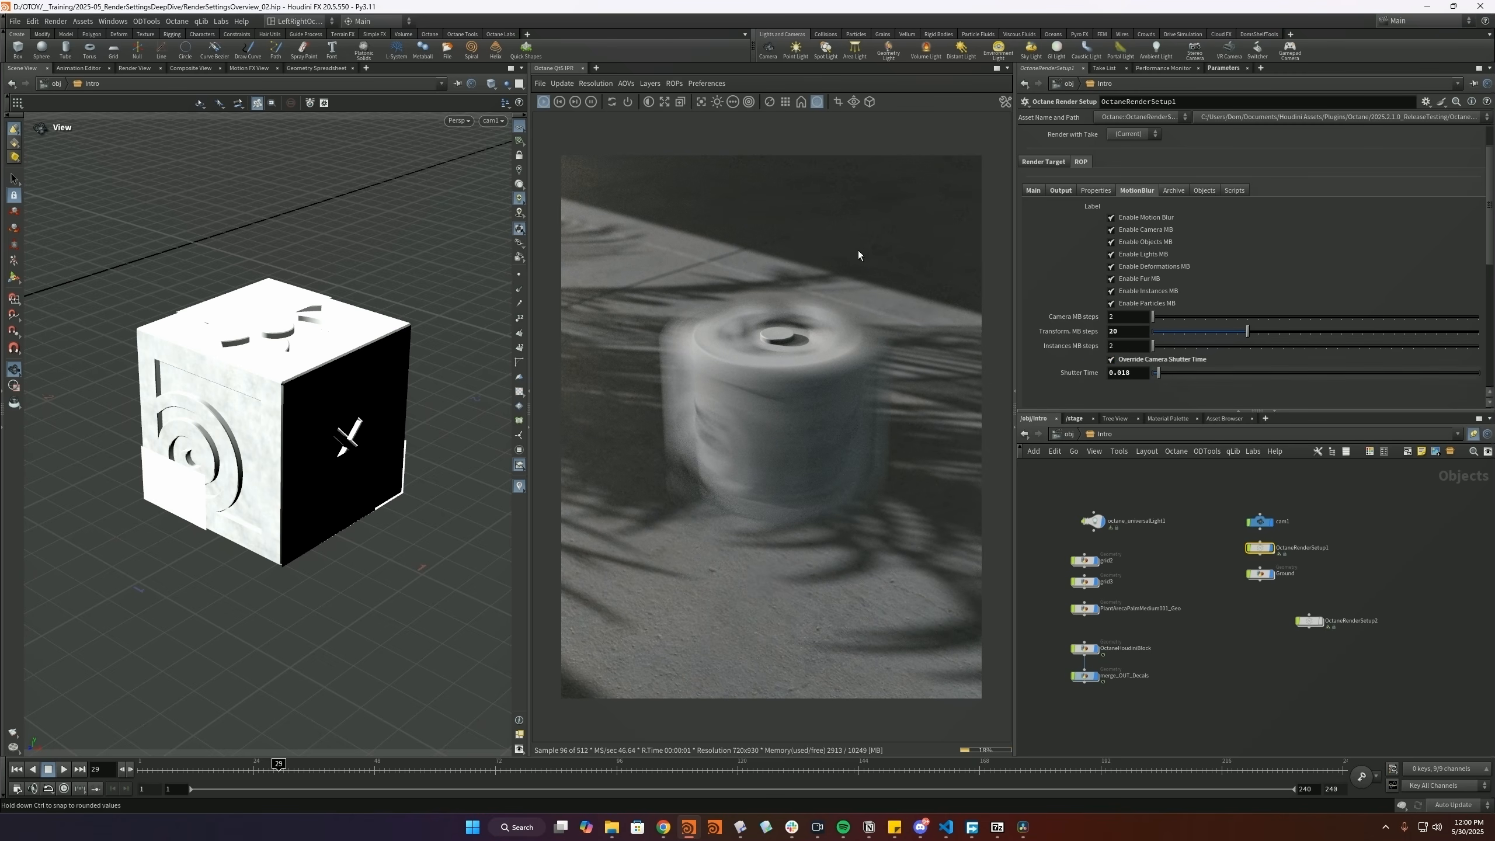
left_click(1127, 372)
type("0.5")
key("Return")
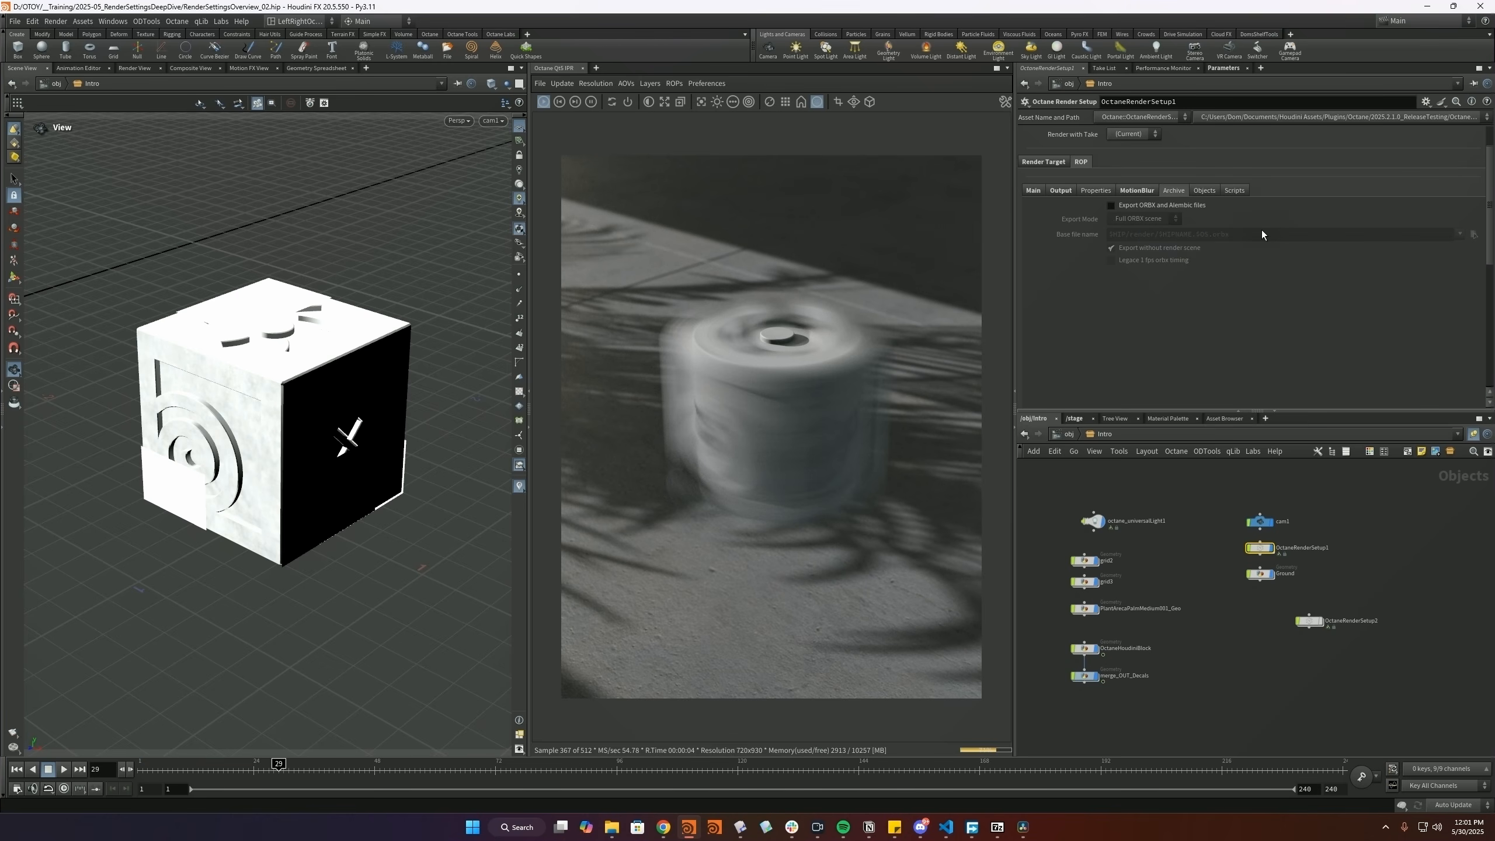
- Turn on Export ORBX and Alembic files in the archive settings and save the scene
left_click(1126, 208)
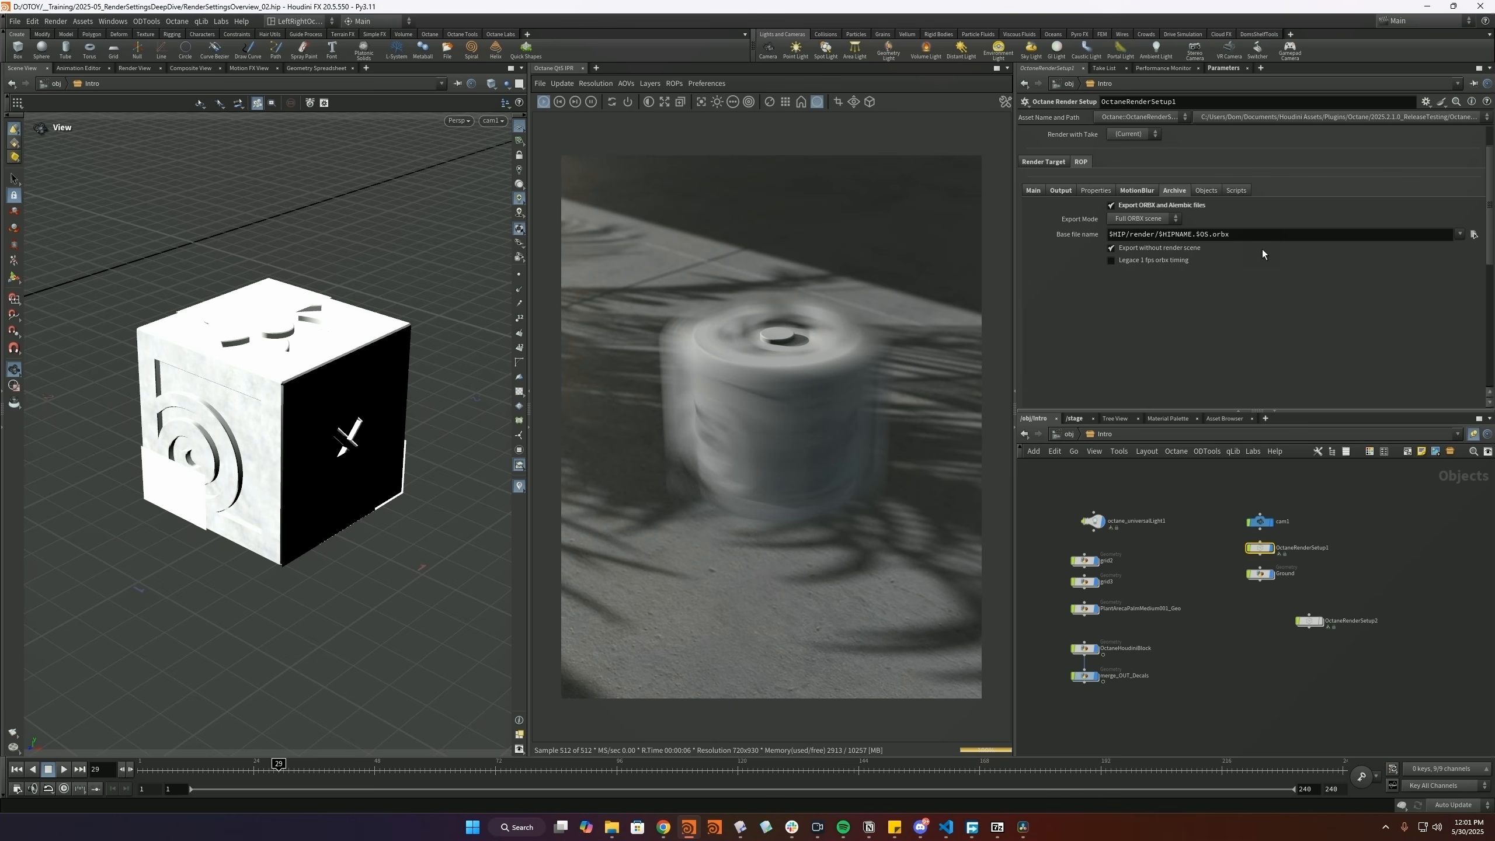
key("ctrl+s")
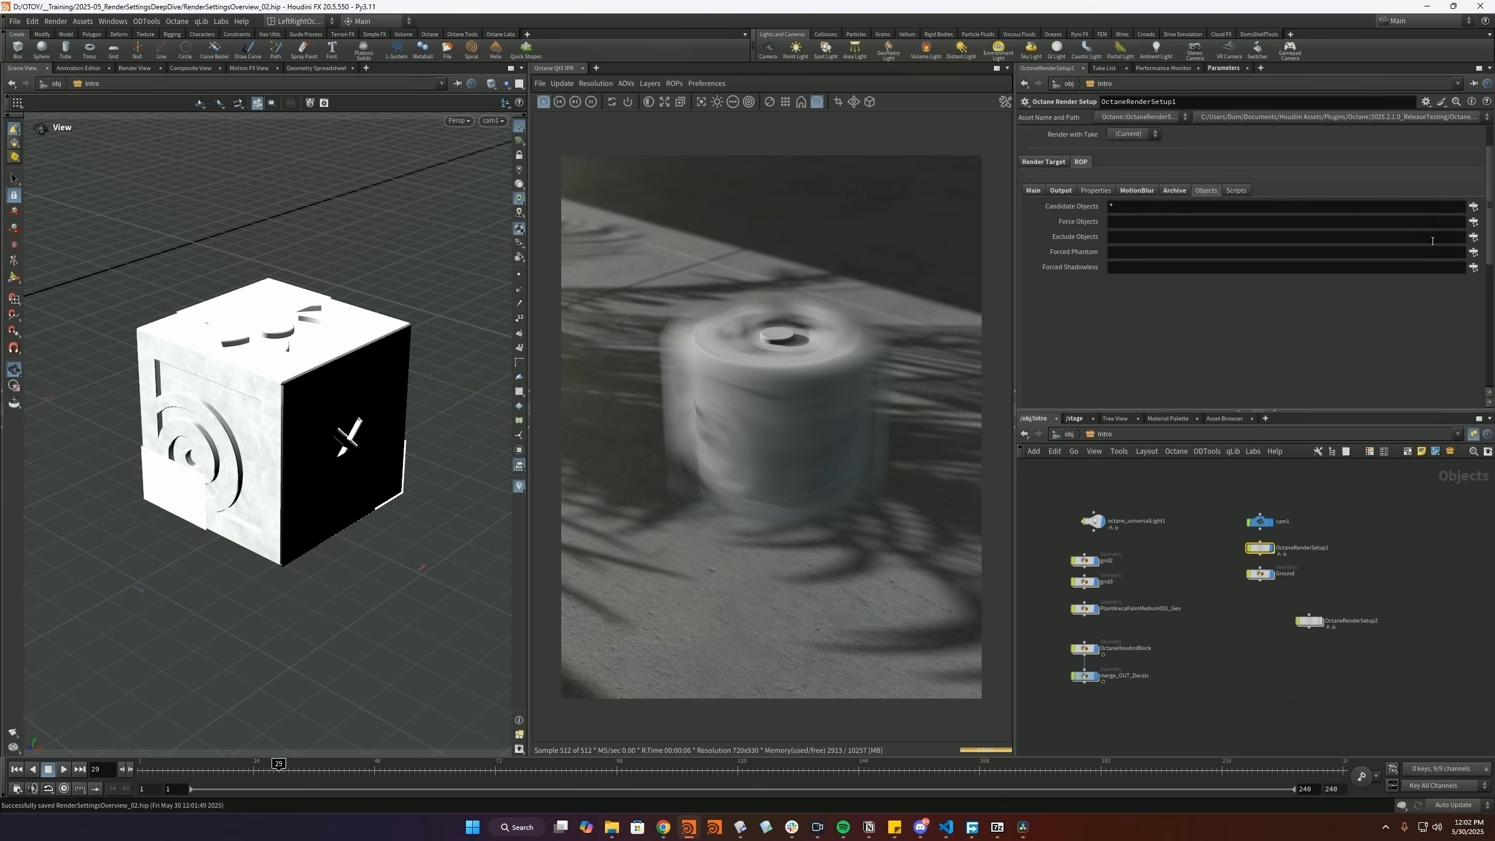
- Set Exclude Objects to the merge_OUT_Decals and OctaneHoudiniBlock nodes
left_click(1473, 222)
left_click_drag(1050, 728, 1145, 638)
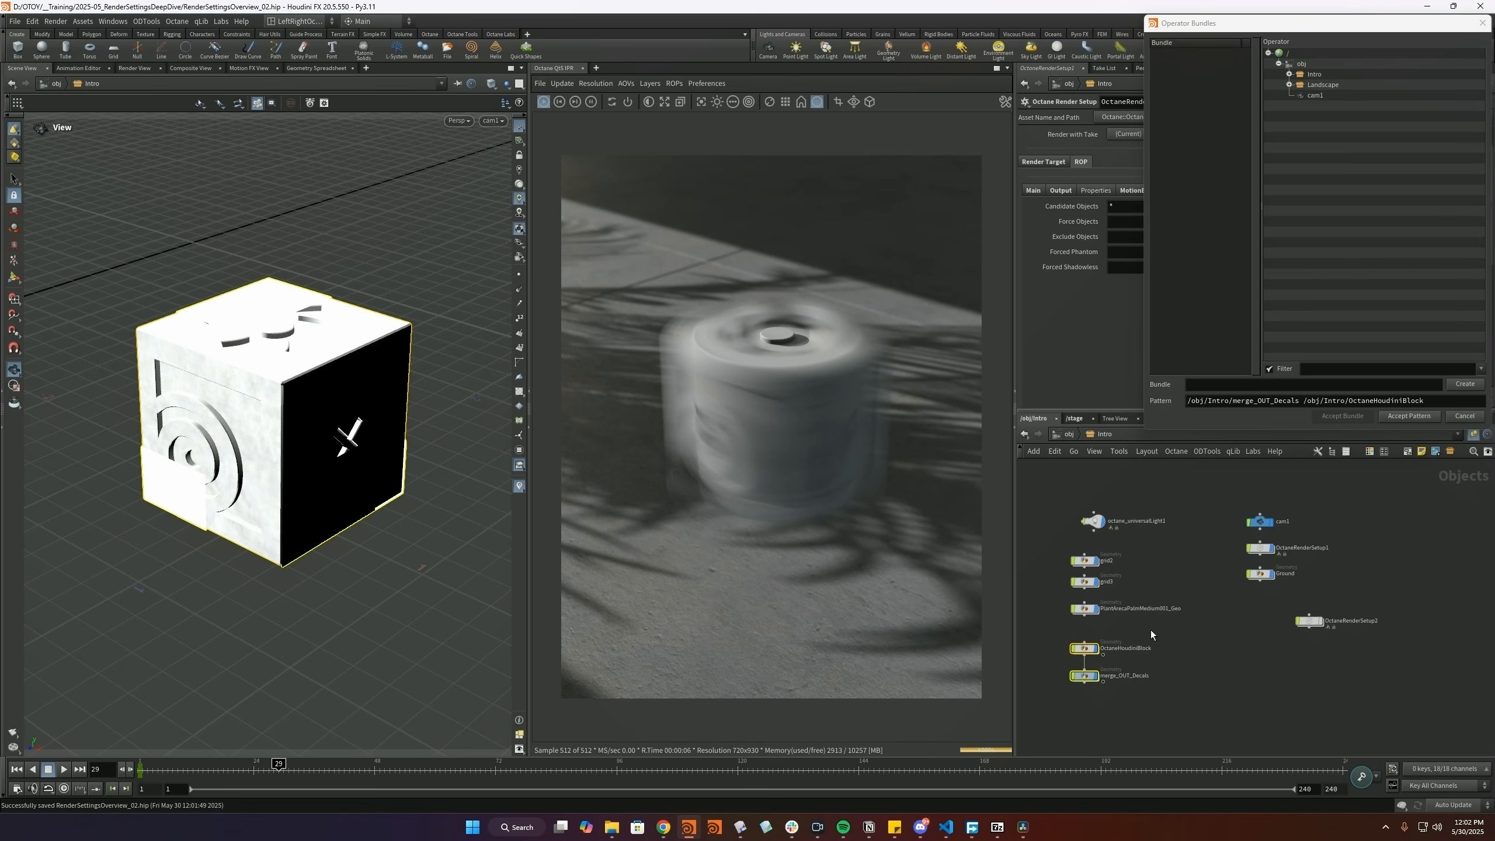
left_click(1424, 420)
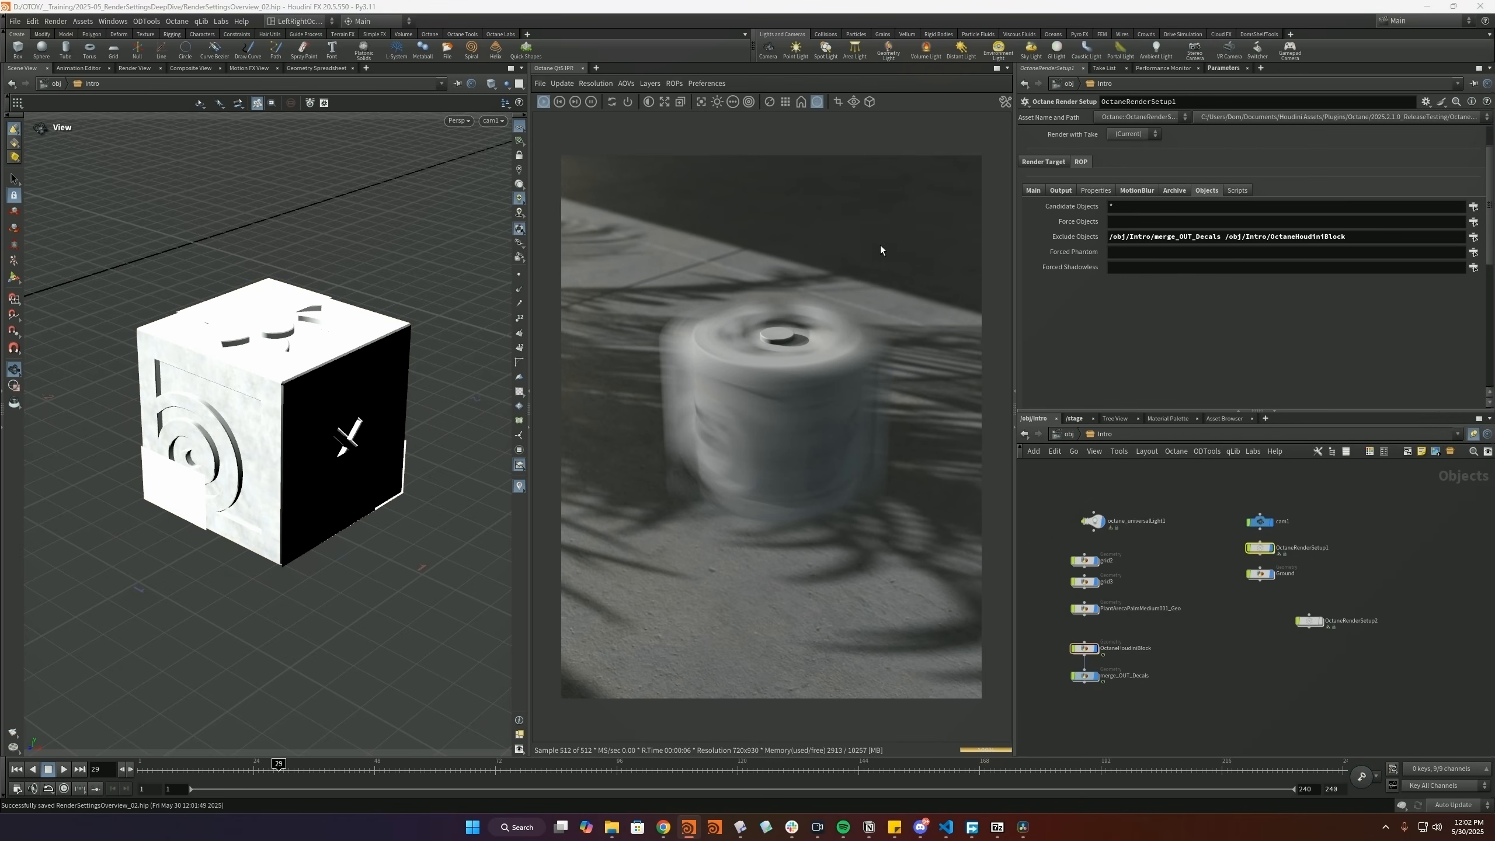